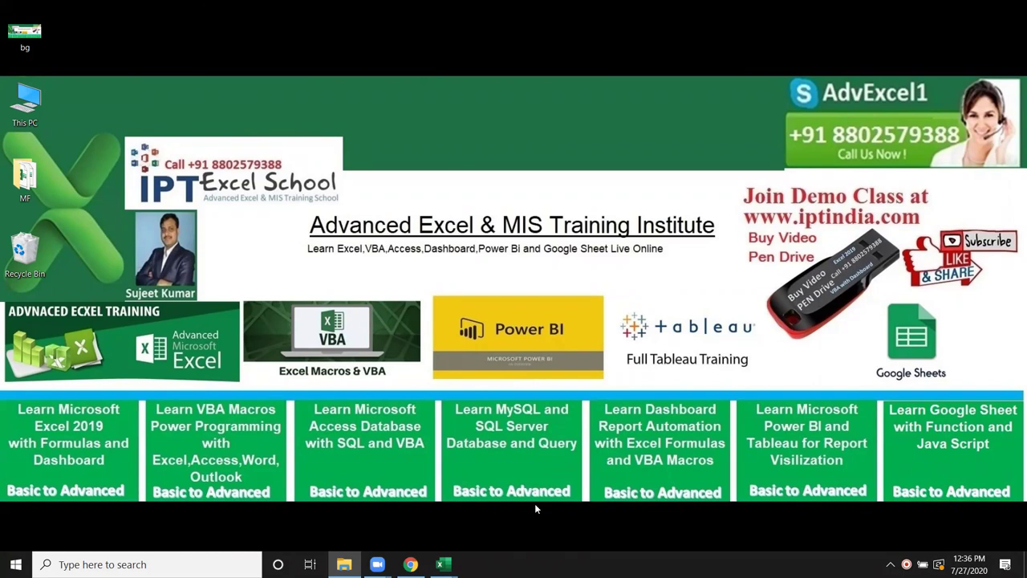
Switch to the Book1 workbook window from the taskbar and select a cell on its blank sheet
mouse_move(434, 565)
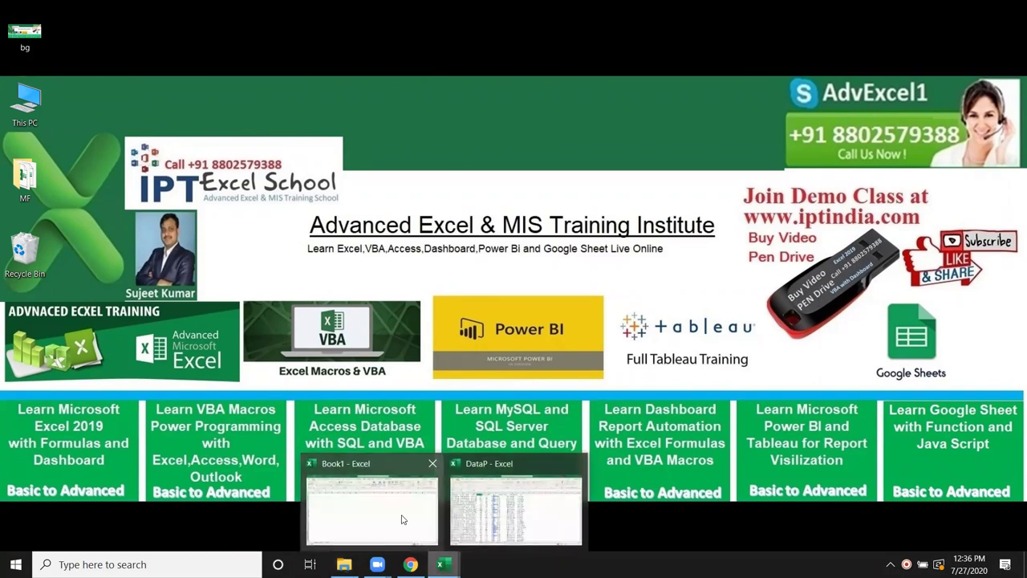
left_click(403, 520)
left_click(292, 240)
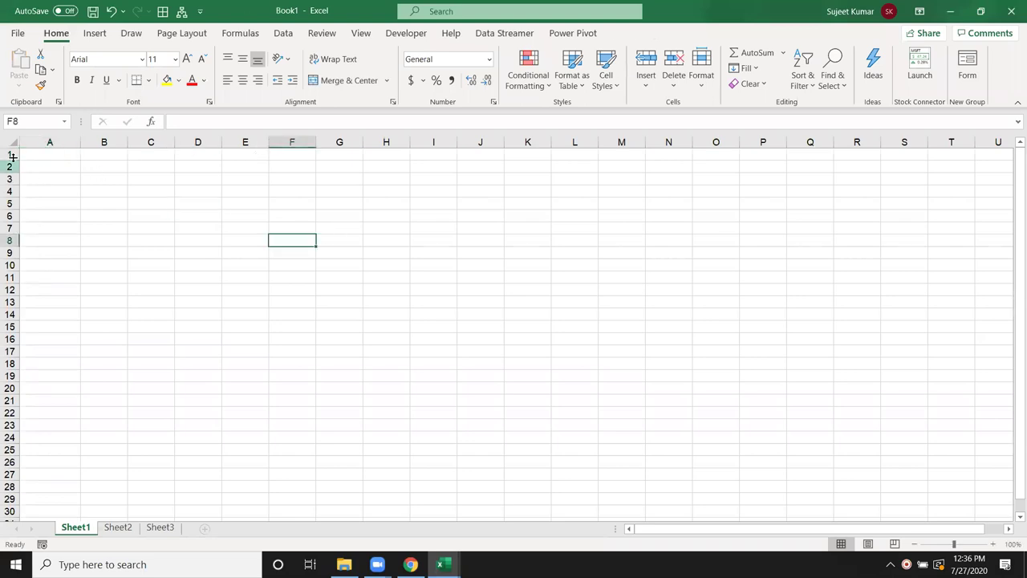
Enter the headers Name, Roll and Marks in cells A1, B1 and C1
left_click(30, 153)
type("Nasm")
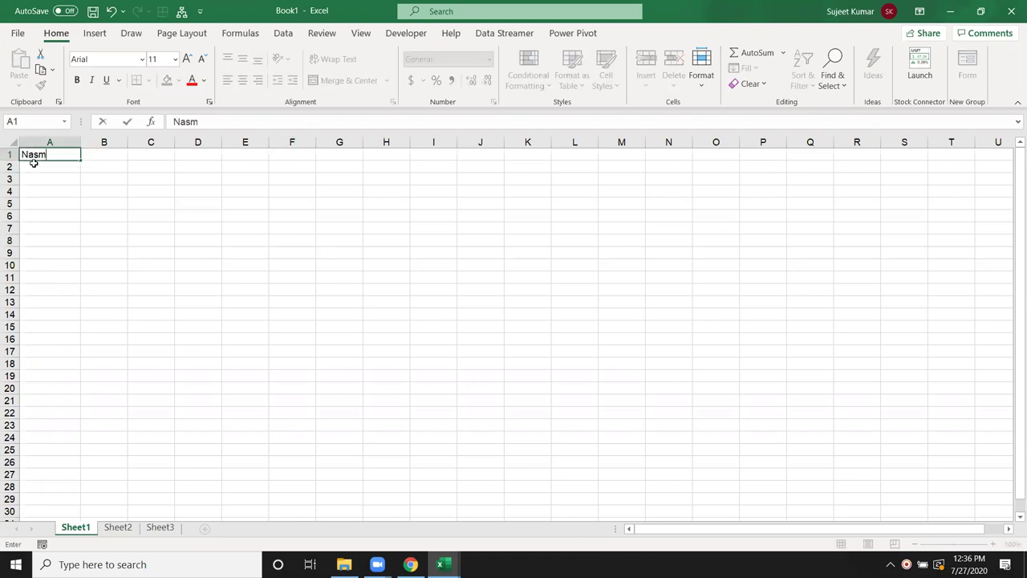
key("BackSpace")
key("BackSpace")
type("me")
key("Tab")
type("Roll")
key("Tab")
type("Mark")
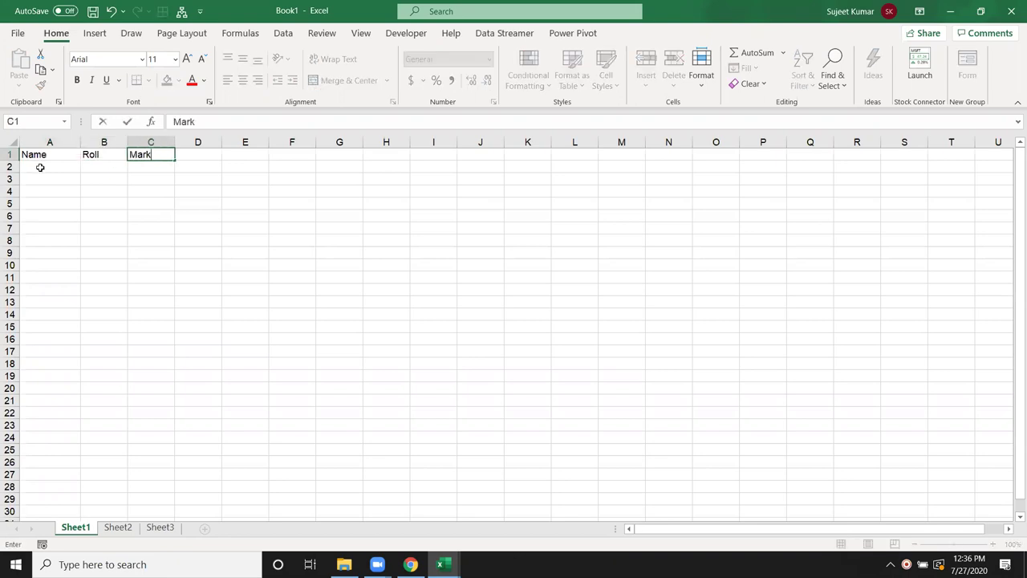
type("s")
key("Return")
Select A1:C1 and open the Visual Basic editor from the Developer tab
left_click_drag(58, 155, 136, 153)
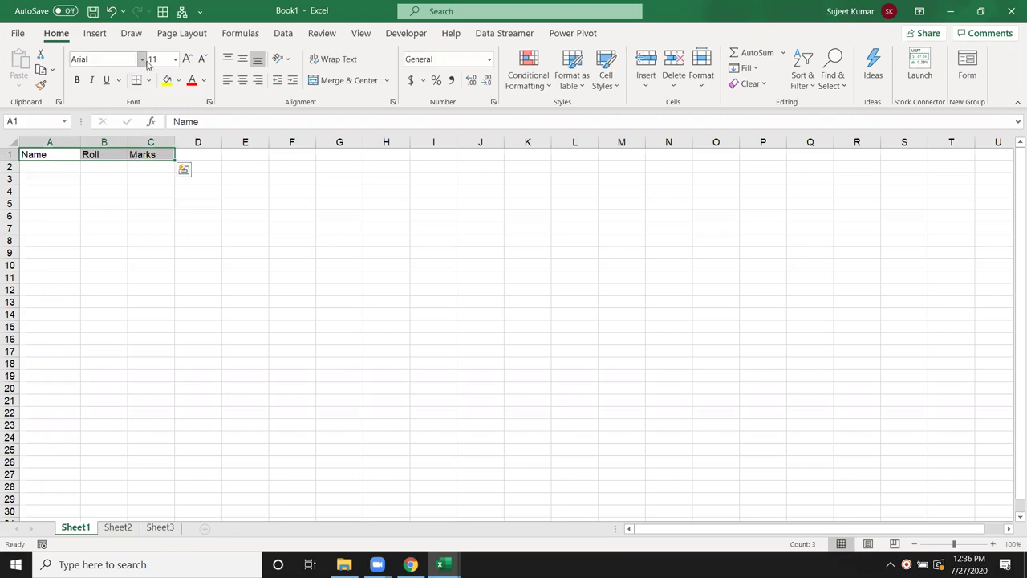
left_click(421, 35)
left_click(19, 67)
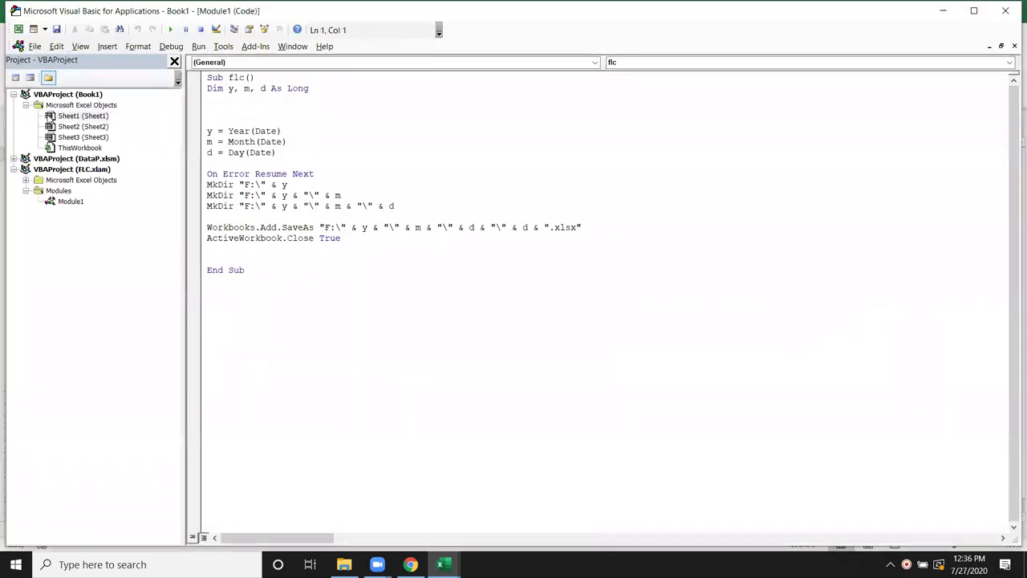
Insert a new module and declare the macro Sub rr()
left_click(100, 46)
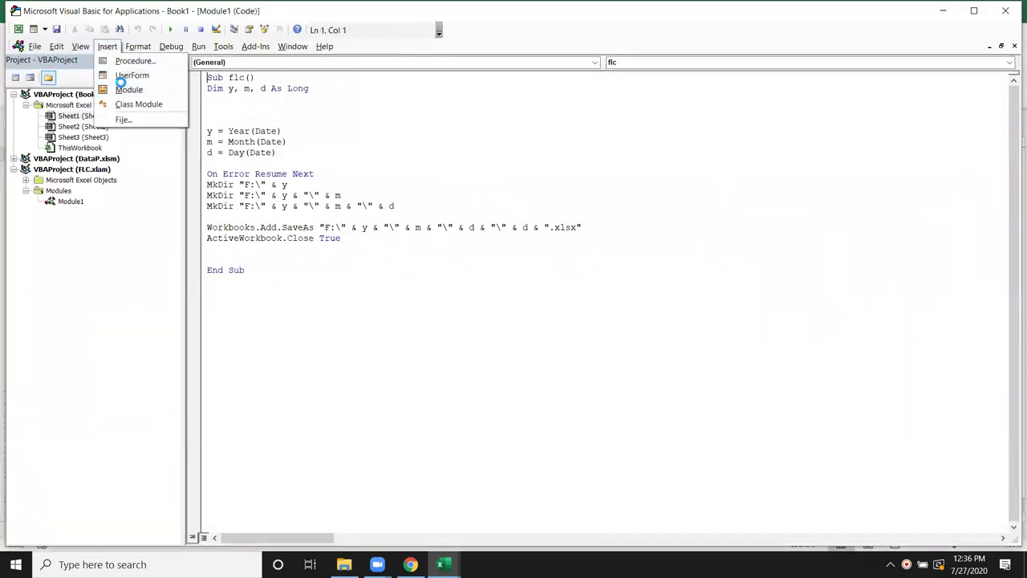
left_click(129, 89)
type("sub rr()")
key("Return")
key("Return")
key("Return")
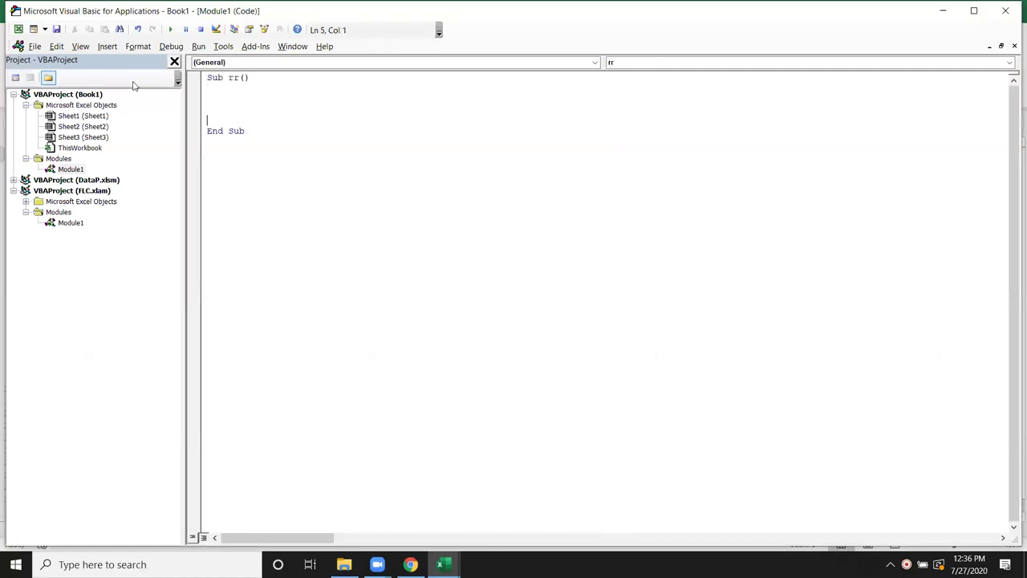
key("Up")
key("Up")
Write the line Range("A1:C1").Font.Color = vbRed inside rr
type("range(\"A")
key("alt+F11")
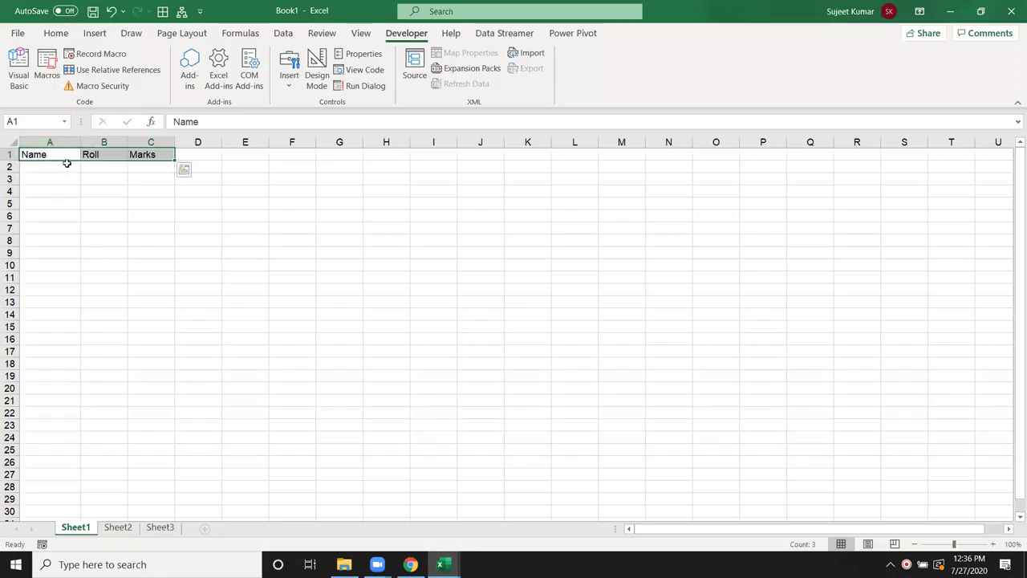
key("alt+F11")
type("1")
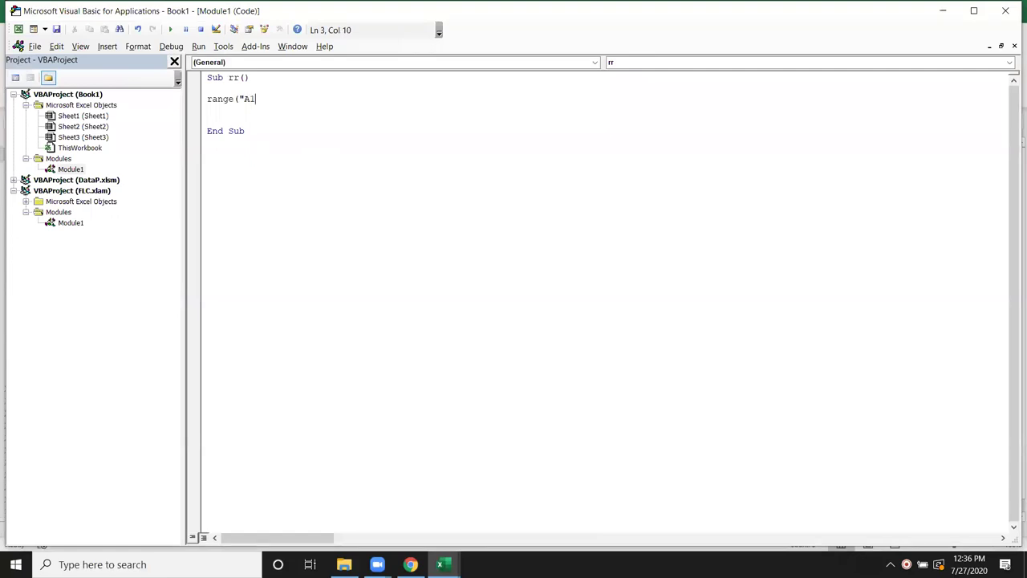
type(":C1\").")
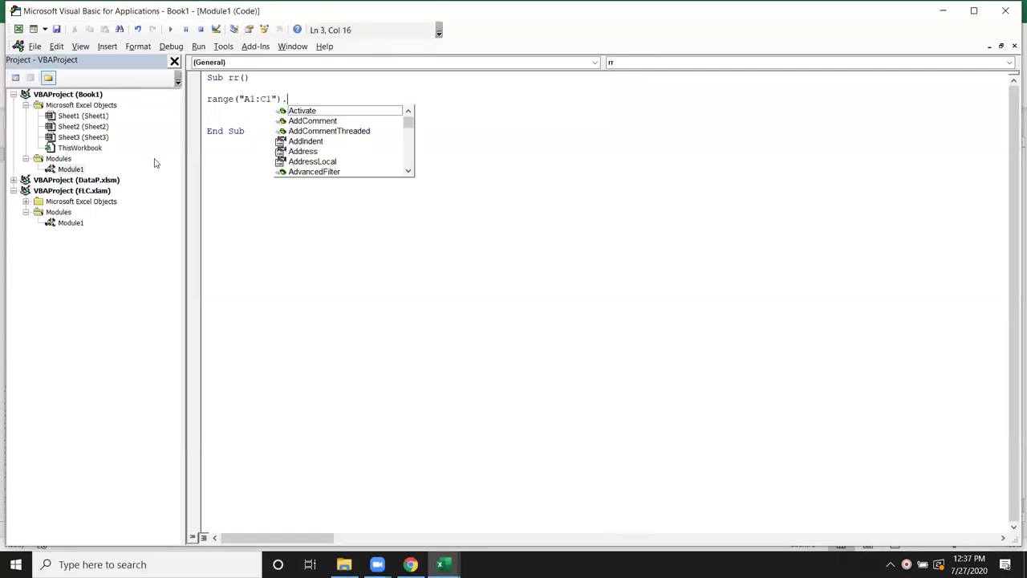
type("fon")
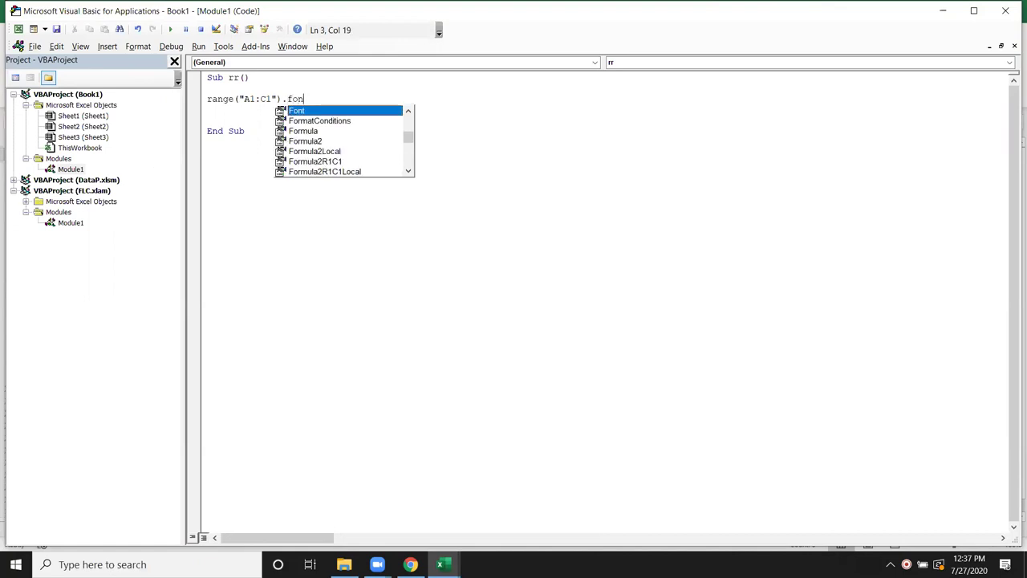
key("Tab")
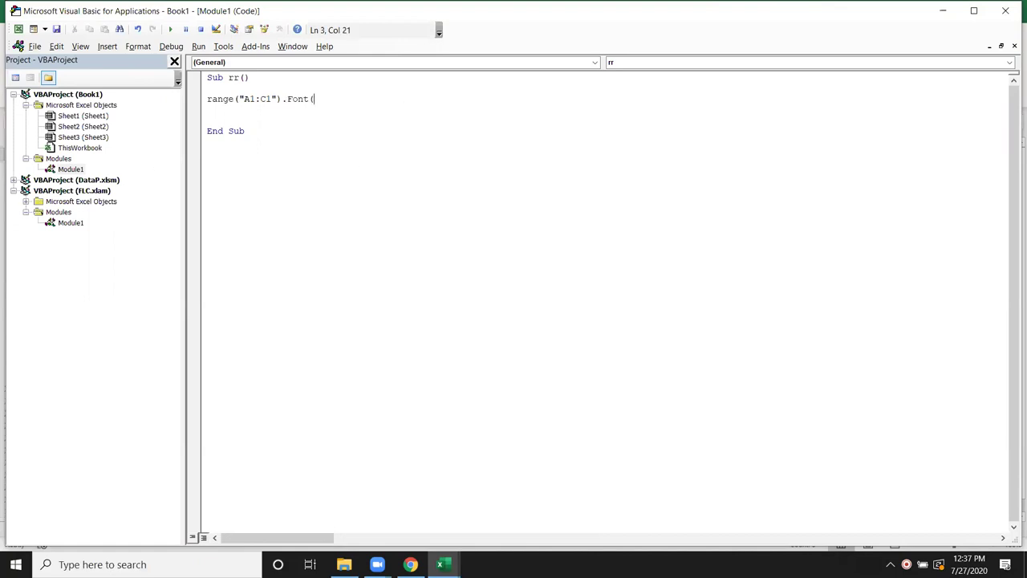
type(".c")
type("o")
key("Tab")
type("= ")
type("vbred'")
key("BackSpace")
key("Return")
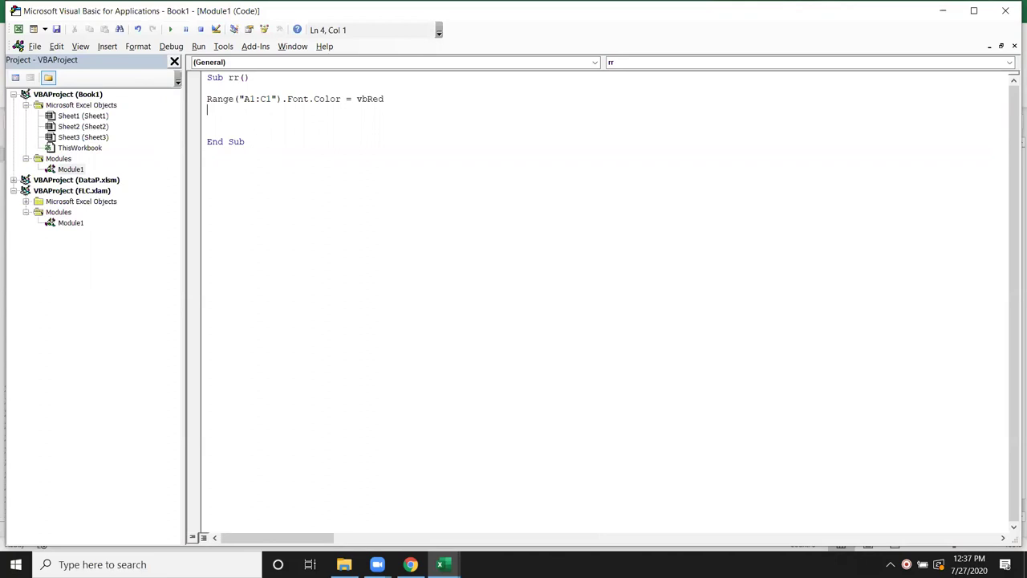
Rewrite the colour line as Range("A1:C1").Font.Color = RGB(20, 30, 78), then switch back to Excel
key("BackSpace")
key("BackSpace")
key("BackSpace")
key("BackSpace")
key("BackSpace")
key("BackSpace")
key("BackSpace")
key("BackSpace")
key("BackSpace")
key("BackSpace")
key("BackSpace")
key("BackSpace")
type(".")
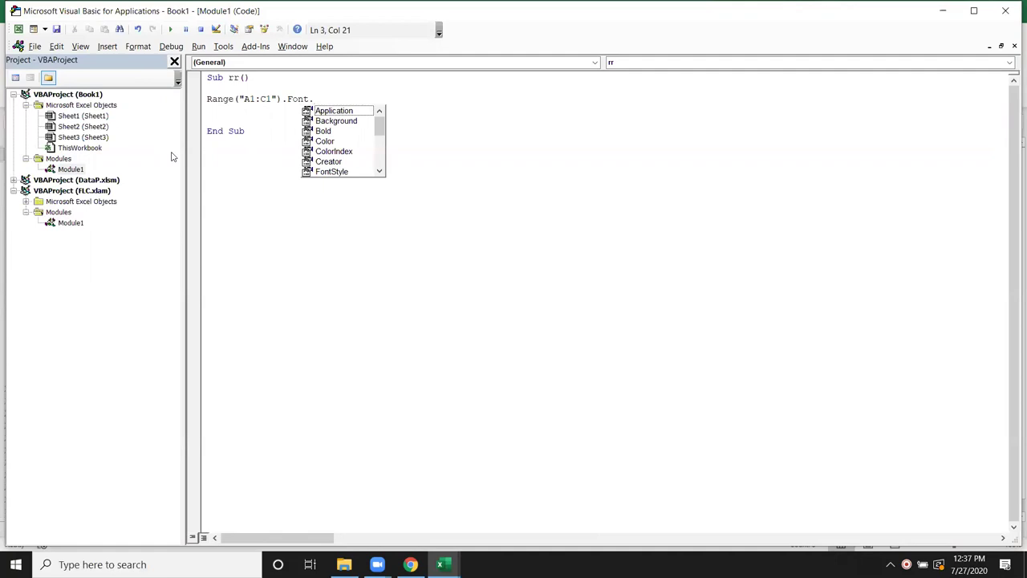
type("co")
key("Tab")
type("=rgb")
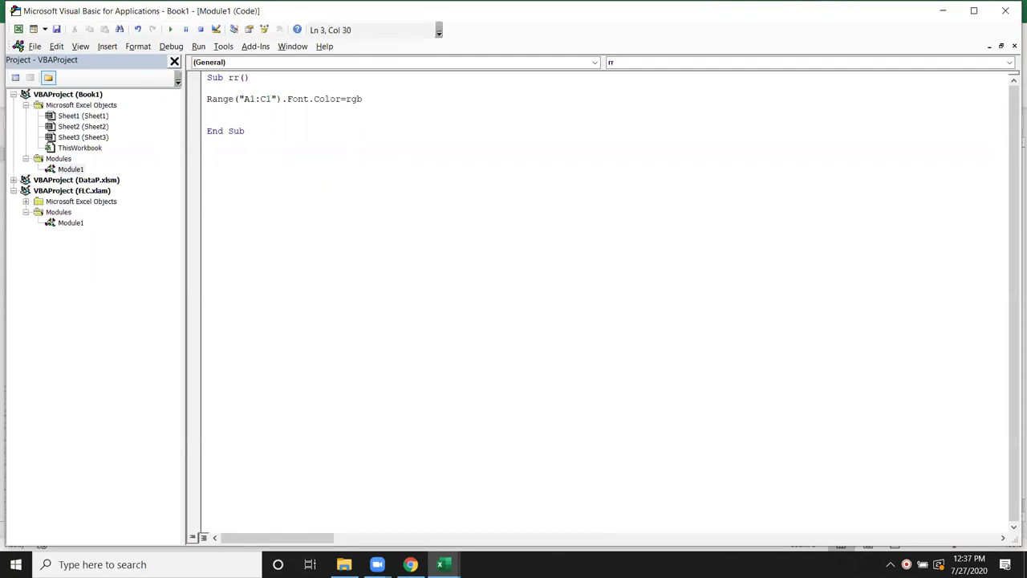
type("(20,30,78)")
key("Return")
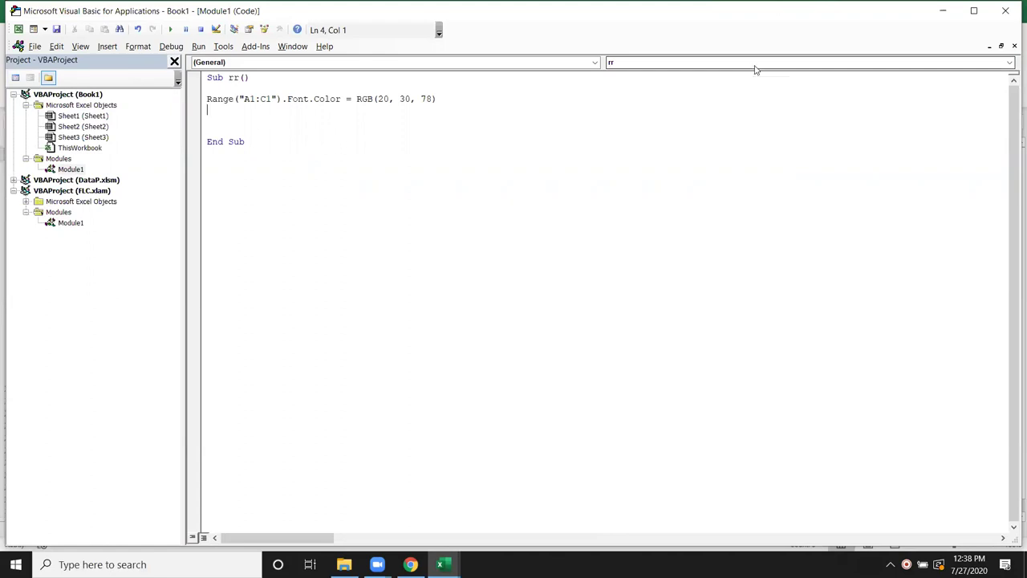
key("alt+F11")
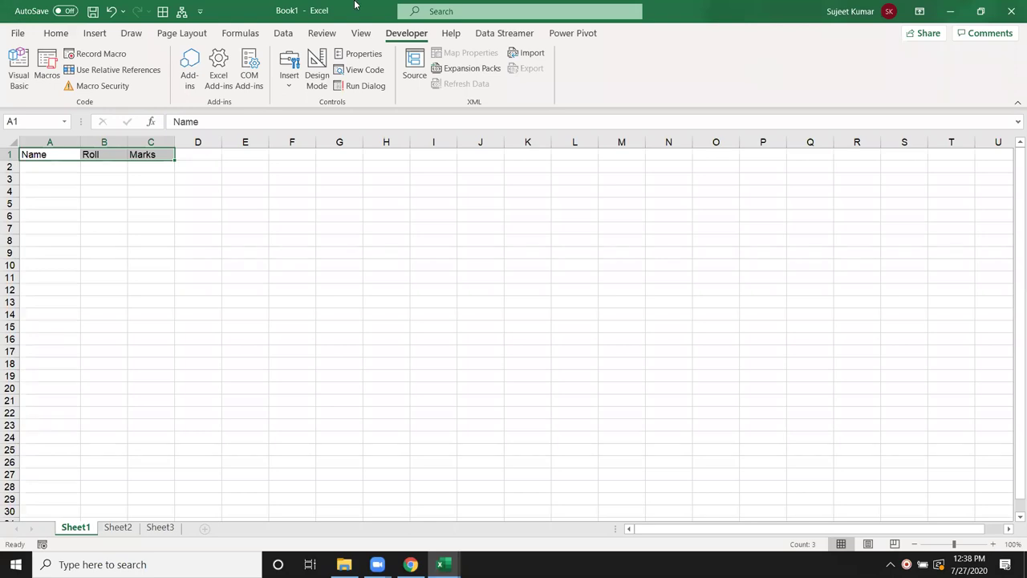
Preview a light green's RGB values in Fill Color's More Colors Custom tab, closing without applying
left_click(66, 37)
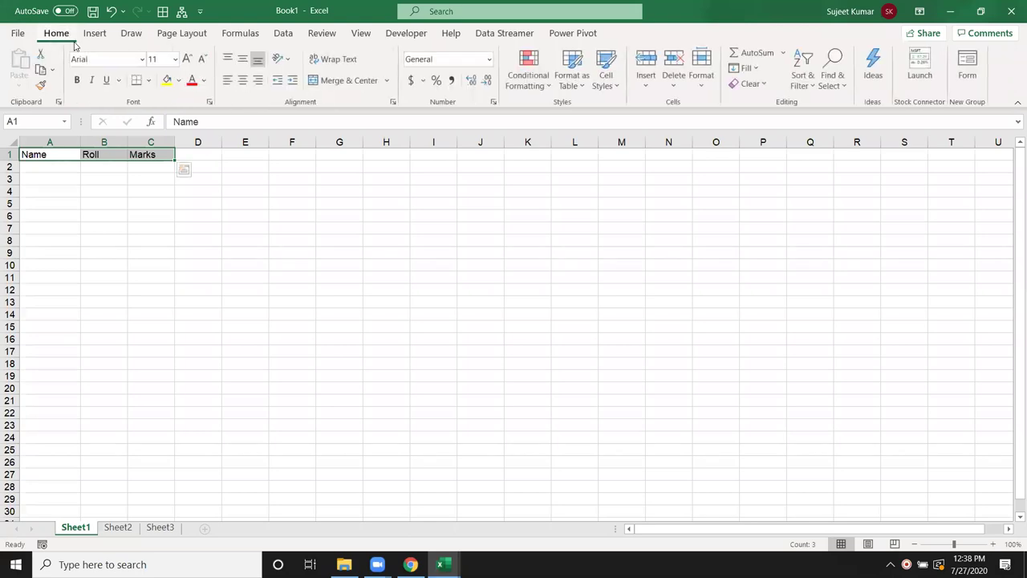
left_click(179, 81)
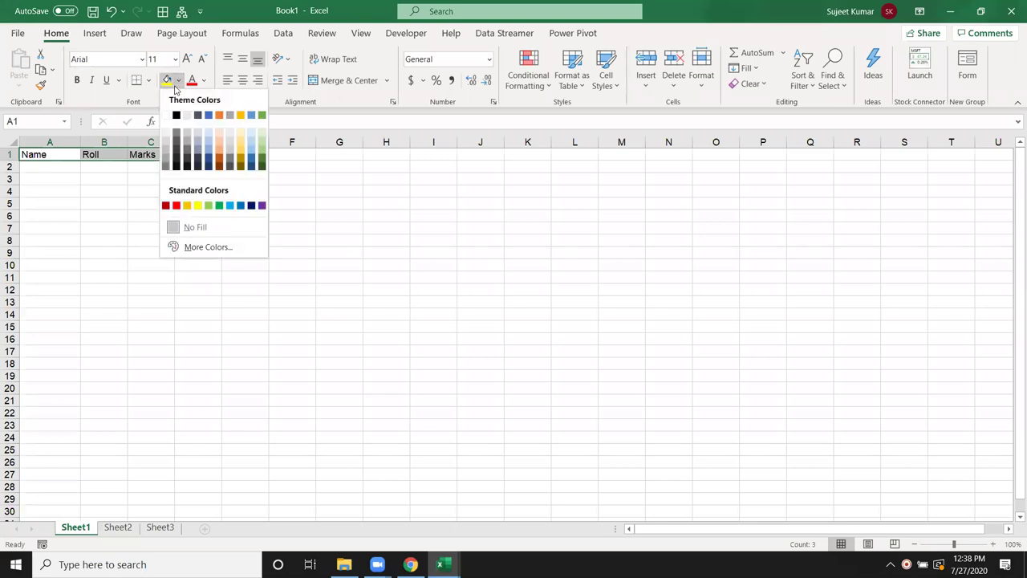
left_click(205, 247)
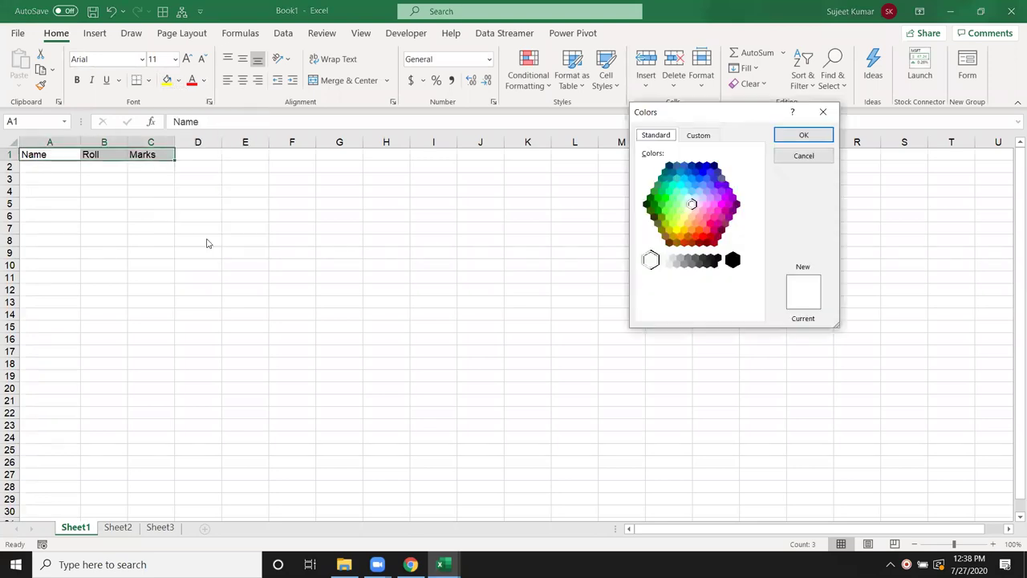
left_click(713, 135)
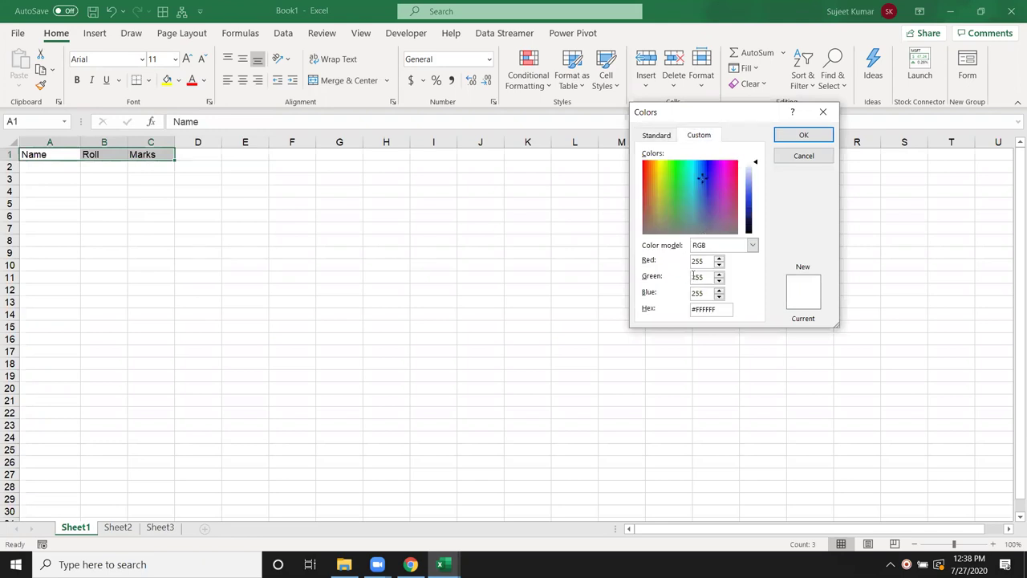
left_click(668, 197)
mouse_move(755, 163)
left_mouse_down()
mouse_move(756, 194)
mouse_move(756, 184)
left_mouse_up()
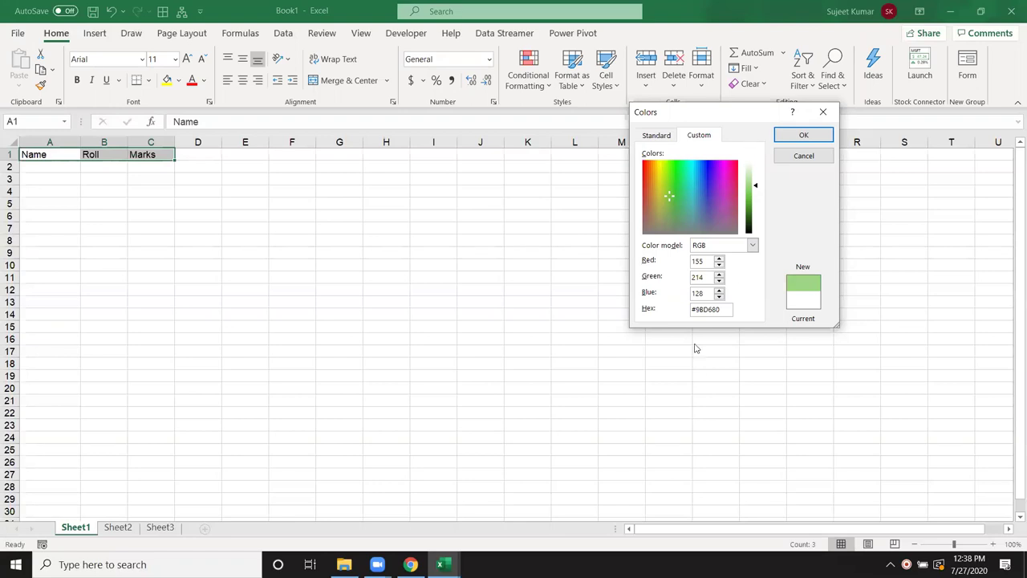
left_click(832, 117)
Change the colour line to Range("A1:C1").Font.ColorIndex = 5, then bring up File Explorer
key("alt+F11")
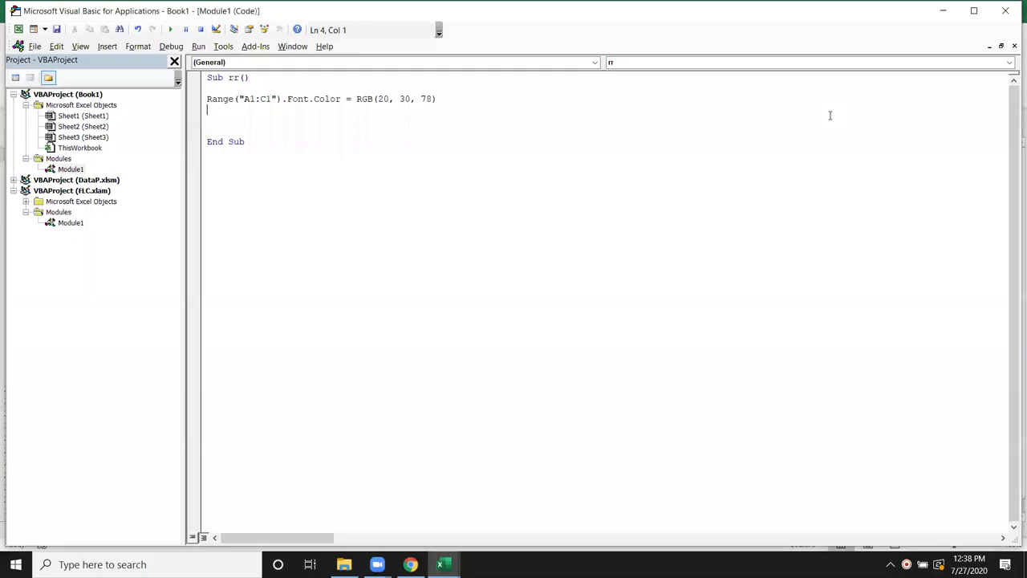
key("BackSpace")
key("BackSpace")
key("BackSpace")
key("BackSpace")
key("BackSpace")
key("BackSpace")
key("BackSpace")
key("BackSpace")
key("BackSpace")
key("BackSpace")
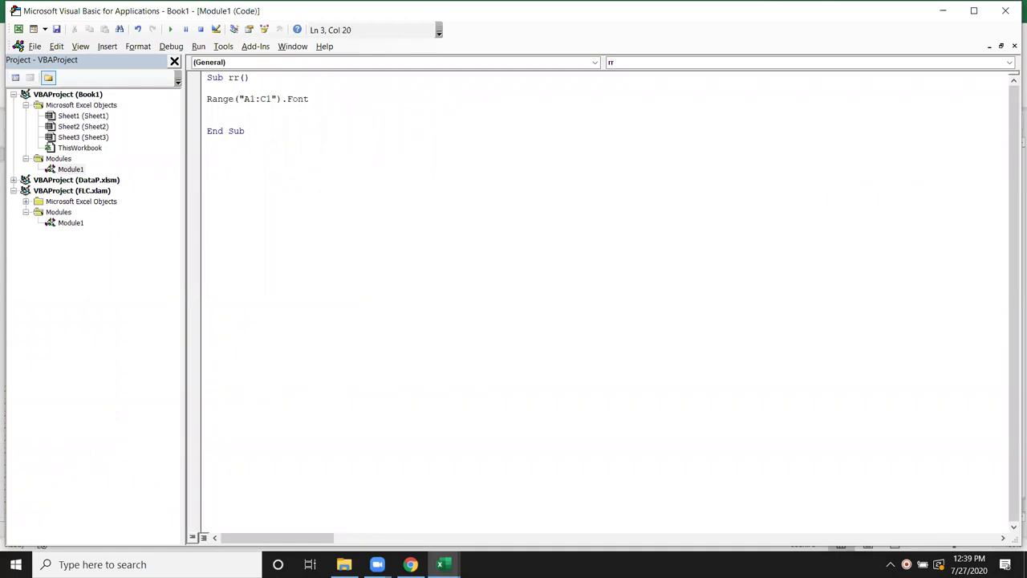
type(".")
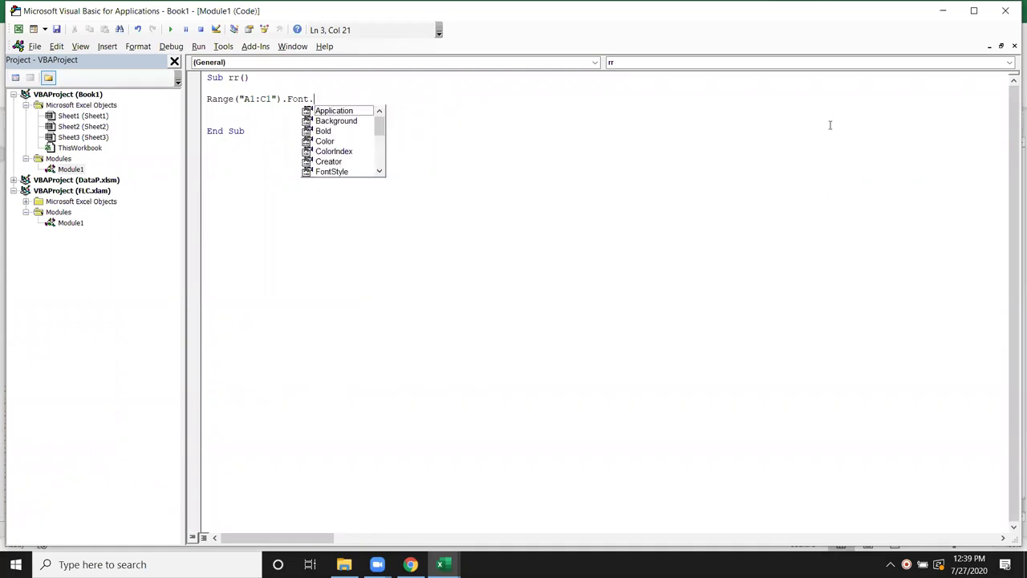
type("col")
key("Down")
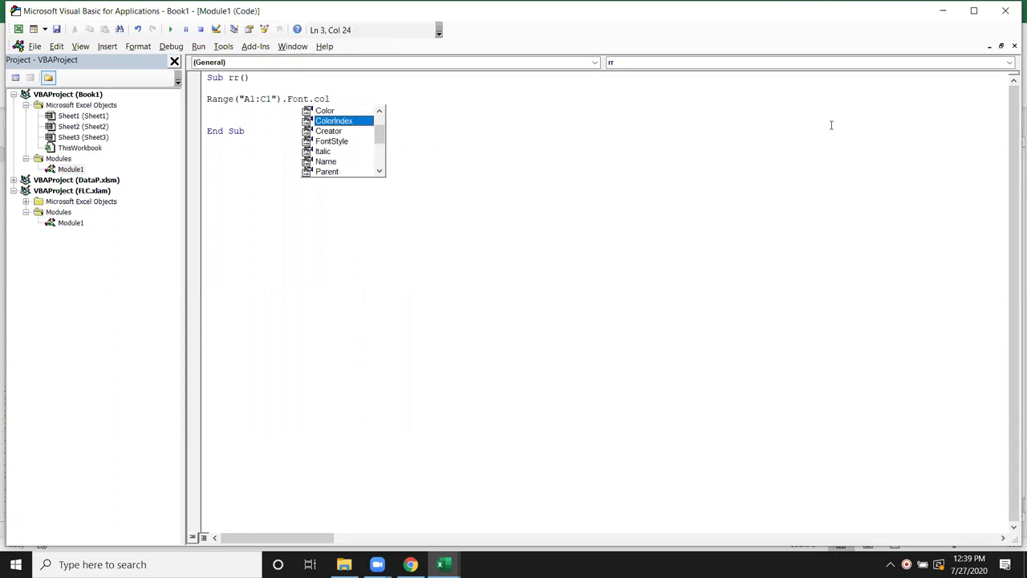
key("Tab")
type("= ")
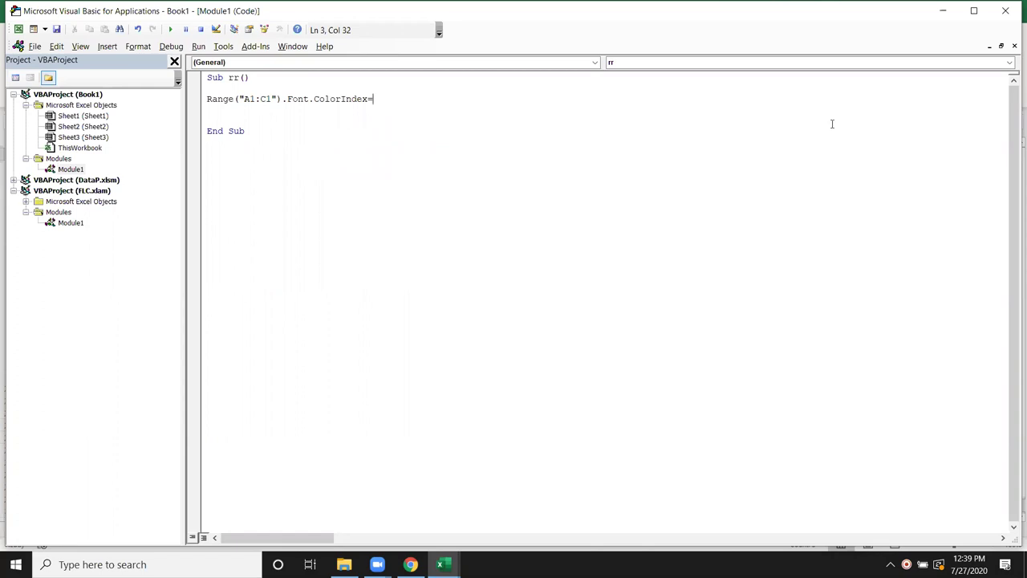
type("5")
key("Return")
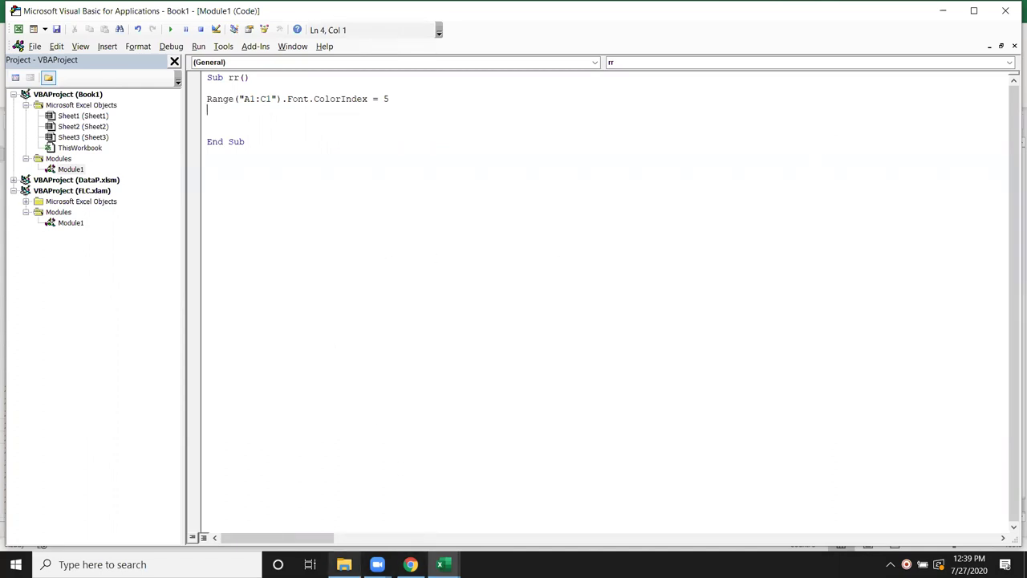
left_click(344, 564)
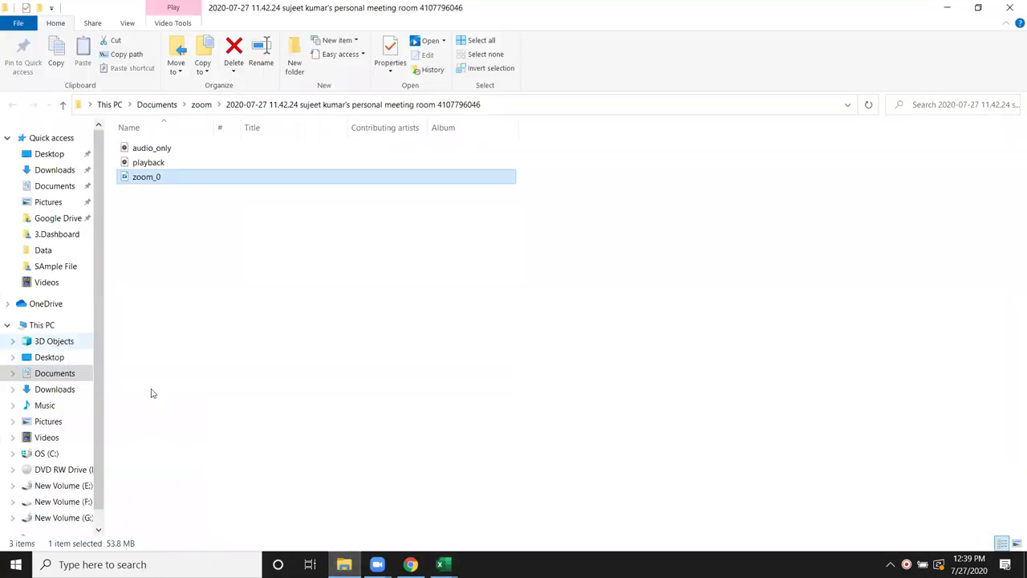
mouse_move(410, 564)
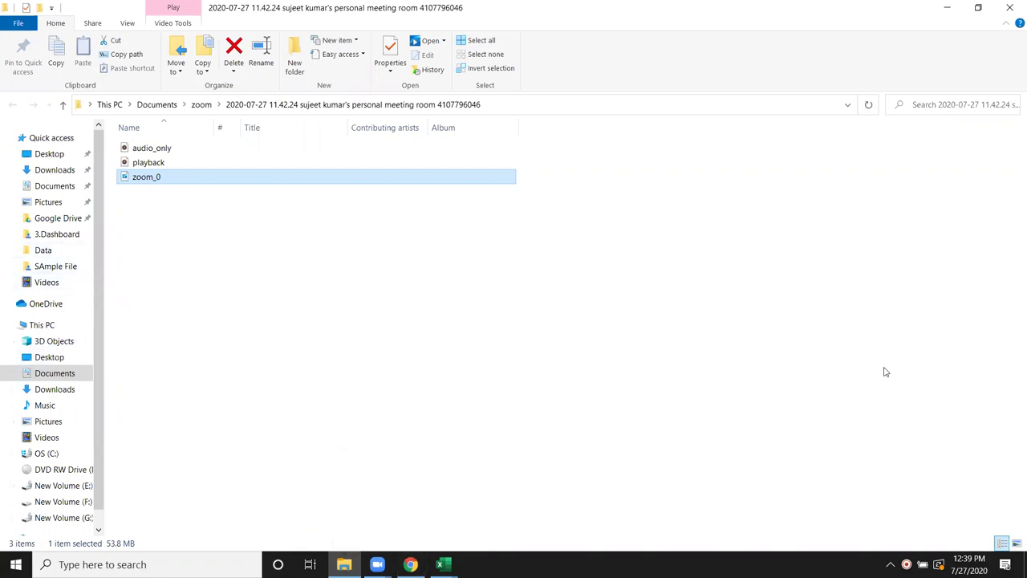
left_click(945, 14)
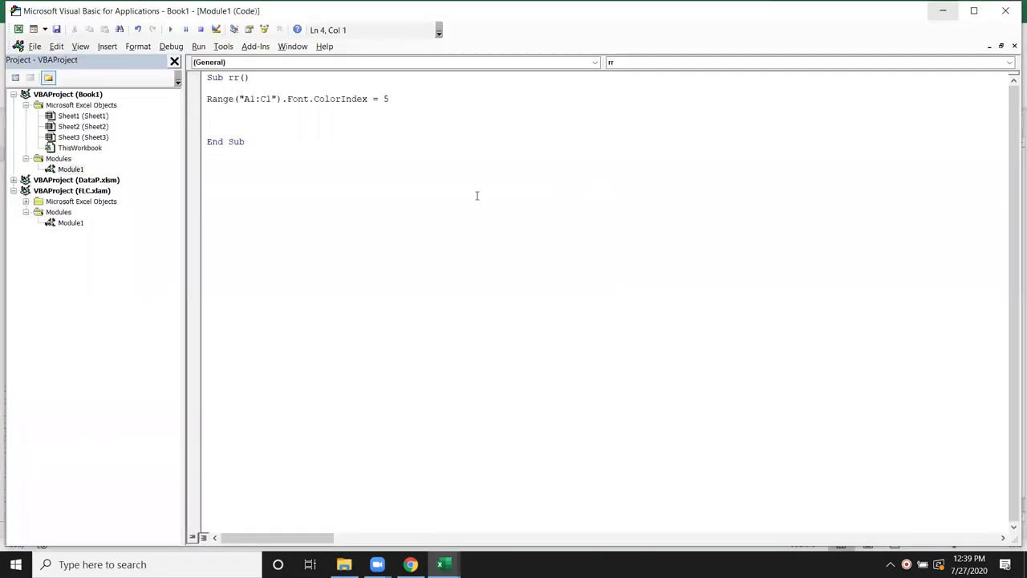
Replace ColorIndex = 5 with Font.Color = vbGreen on the A1:C1 line
left_click_drag(393, 99, 313, 99)
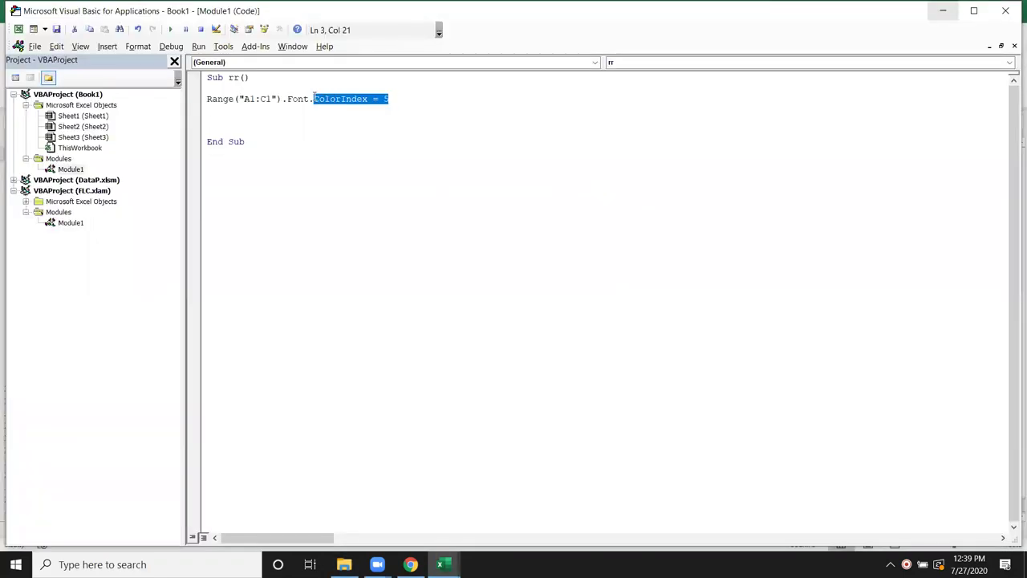
key("BackSpace")
key("BackSpace")
type(".")
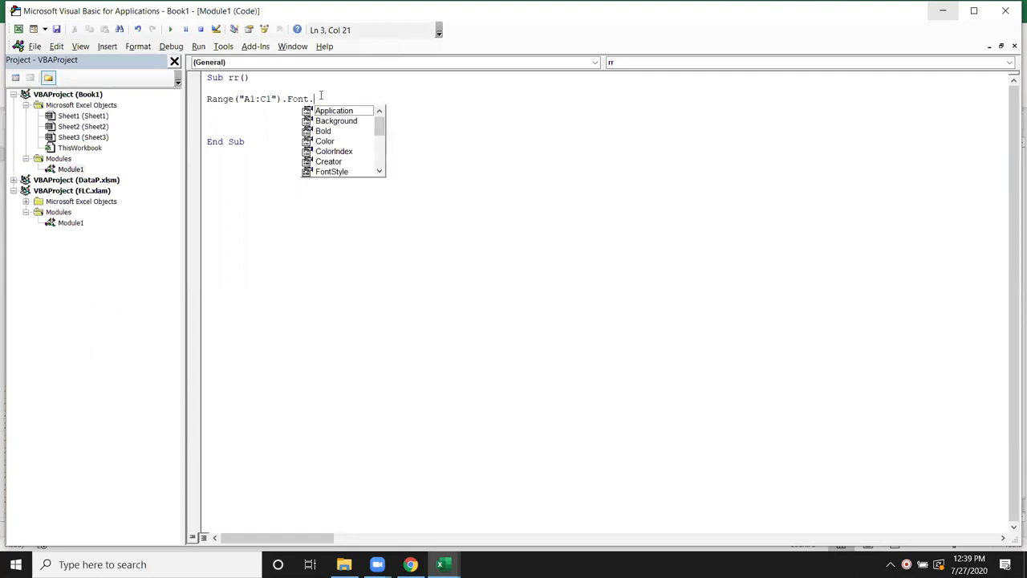
type("co")
key("Tab")
type("=re")
type("b")
key("BackSpace")
key("BackSpace")
key("BackSpace")
type("vbgreen")
key("Return")
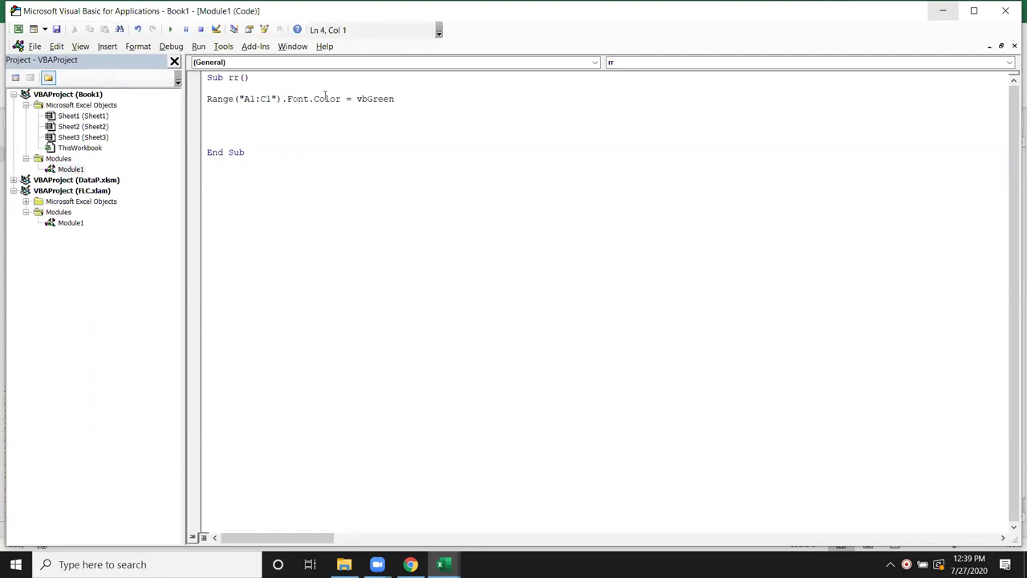
Add a line setting Range("A1:C1").Font.Size = 14
type("range(\"A1:C1\"")
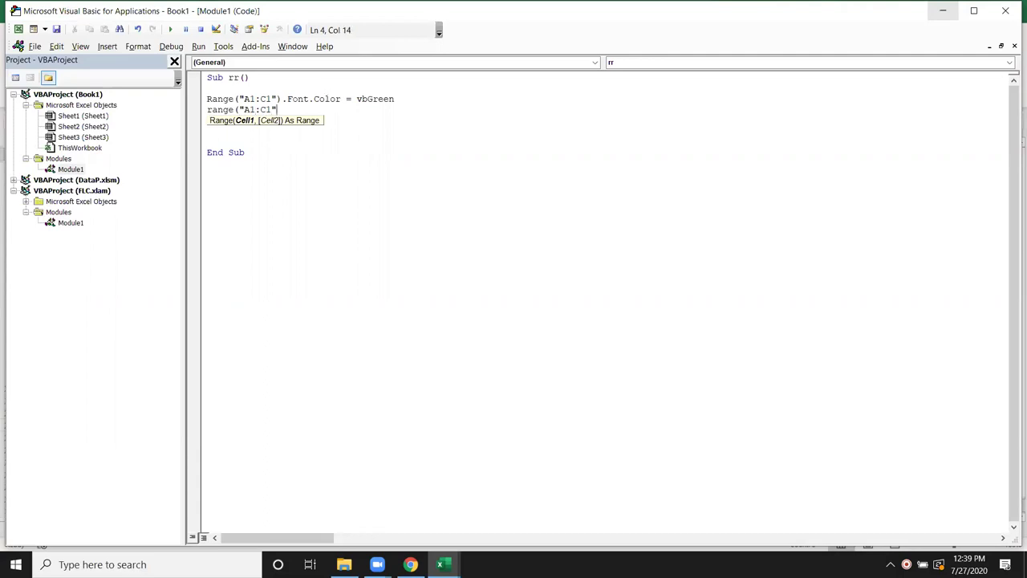
type(").f")
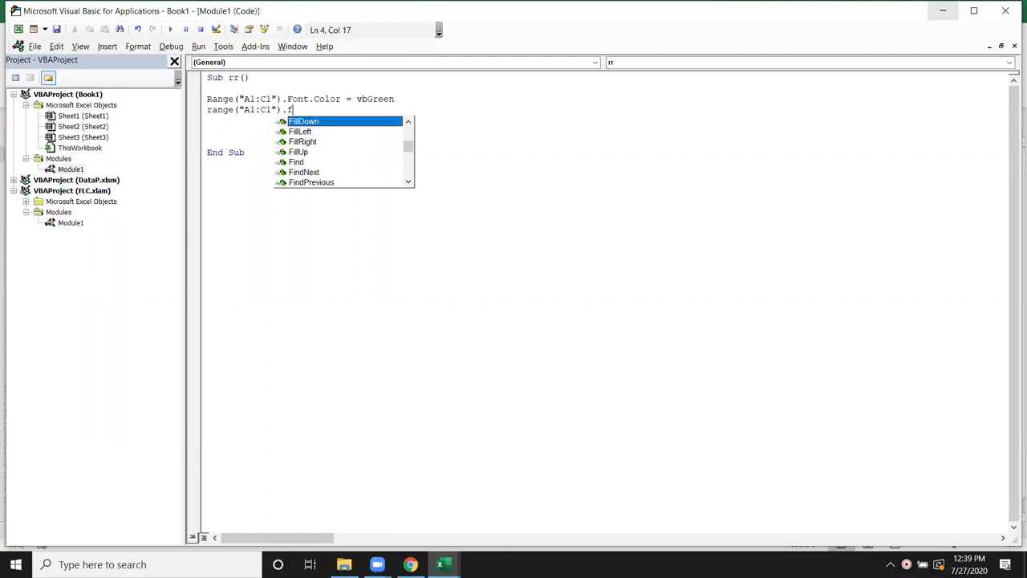
type("on")
key("Tab")
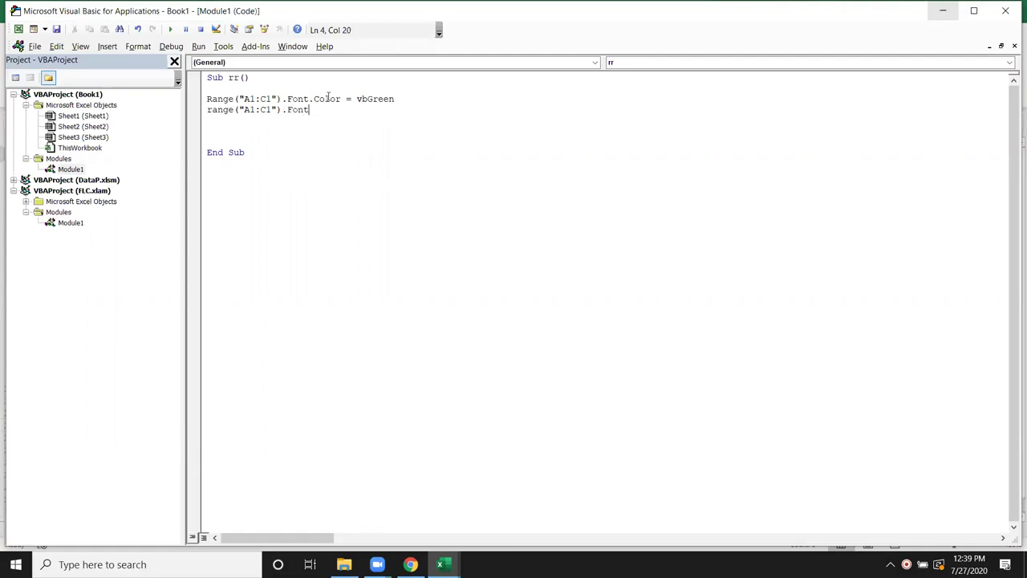
type(".")
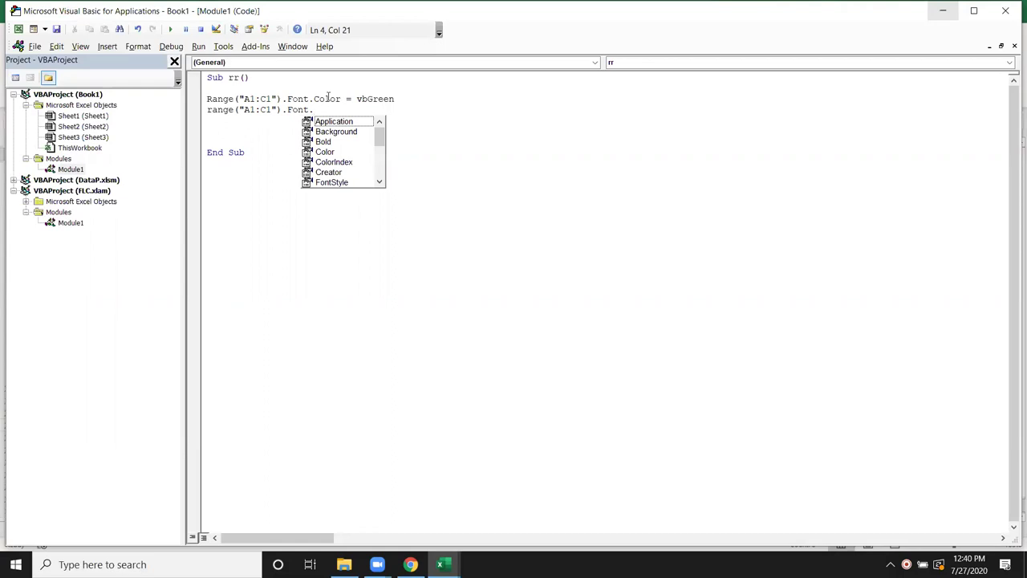
type("si ")
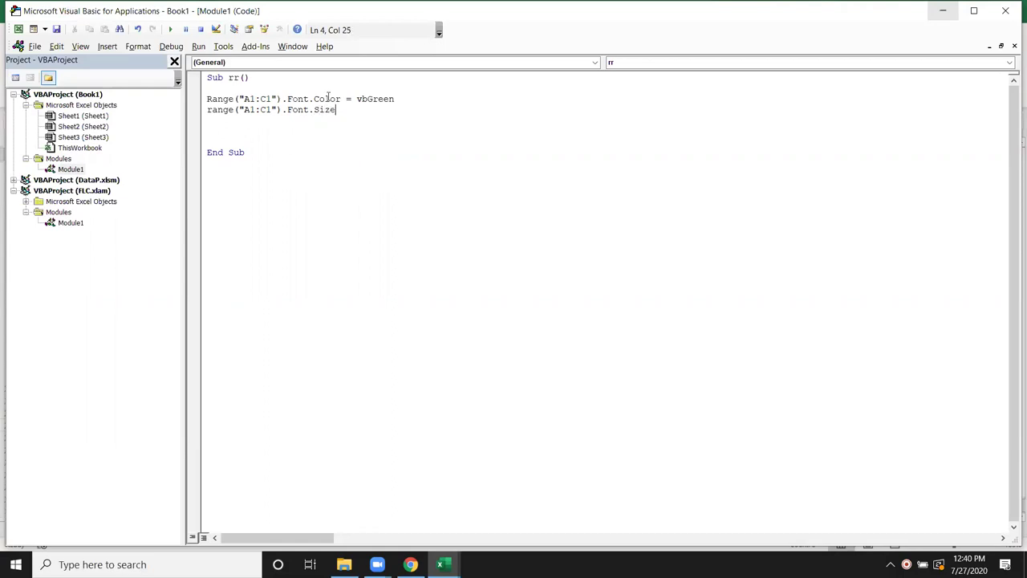
type("= 14")
key("Return")
Add a line setting Range("A1:C1").Font.Name = "Arial", then select the repeated range reference
type("range(\"A1:C1\"")
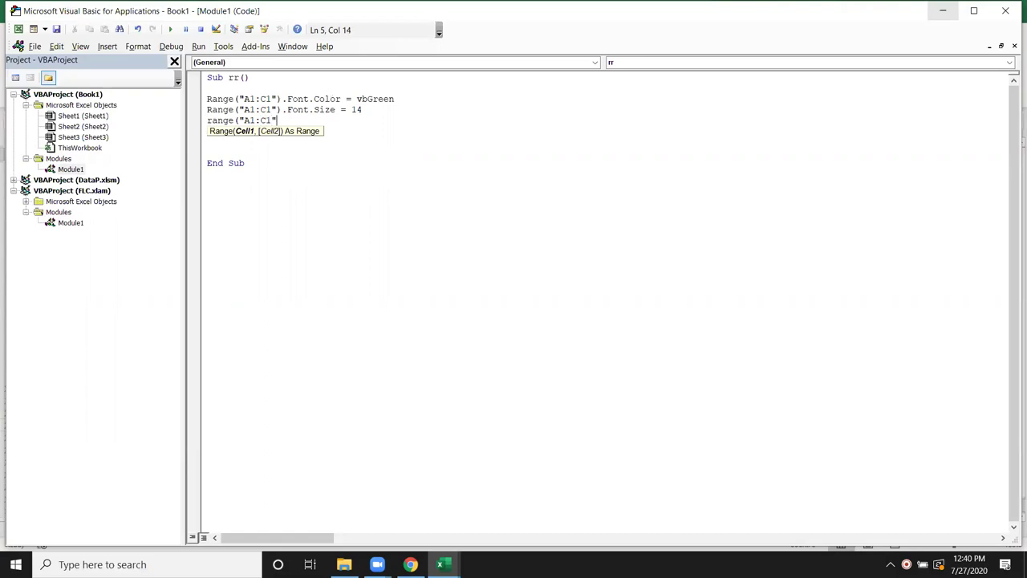
type(").fon")
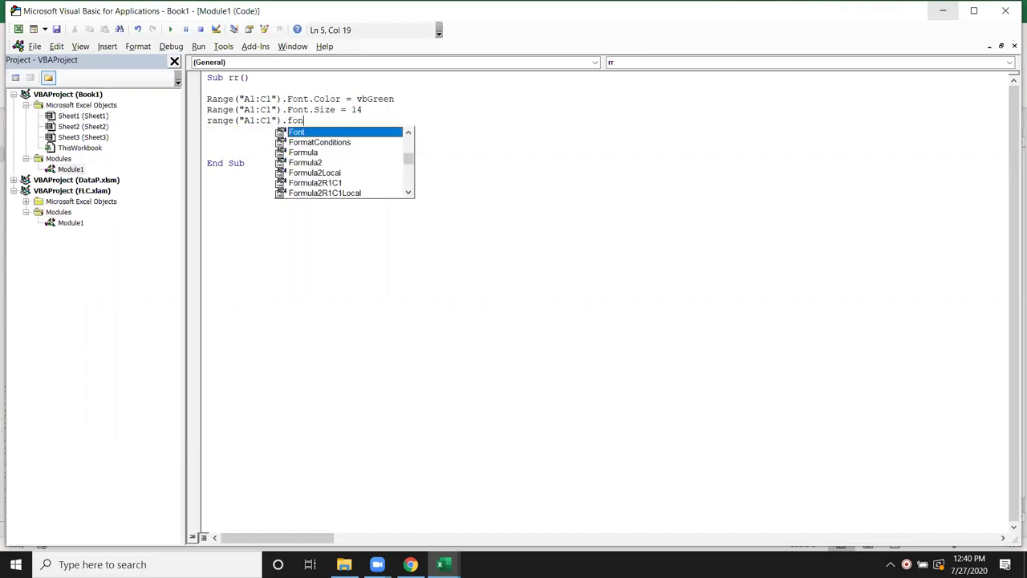
key("Tab")
type(".nam")
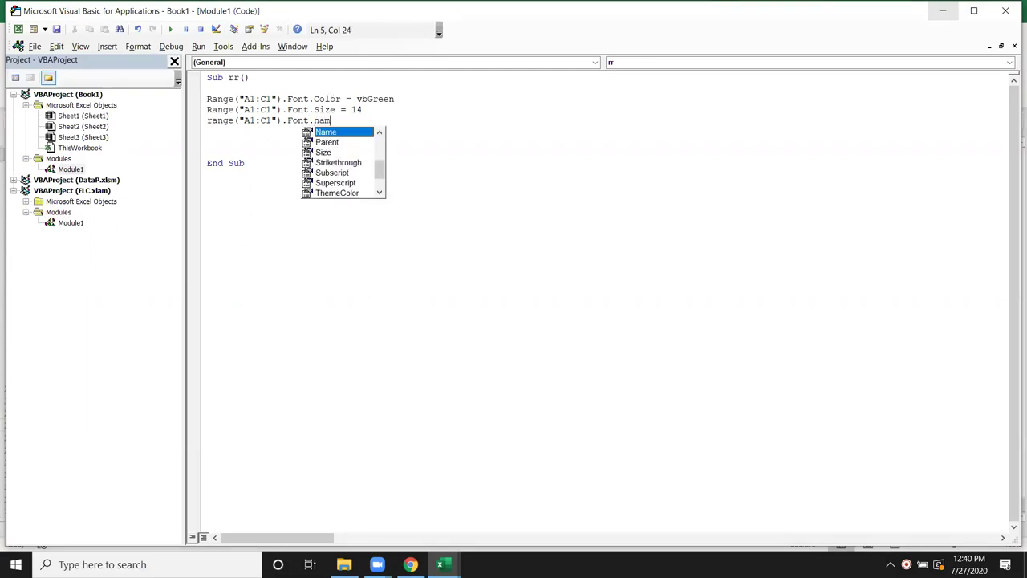
key("Tab")
type("= \"Ari")
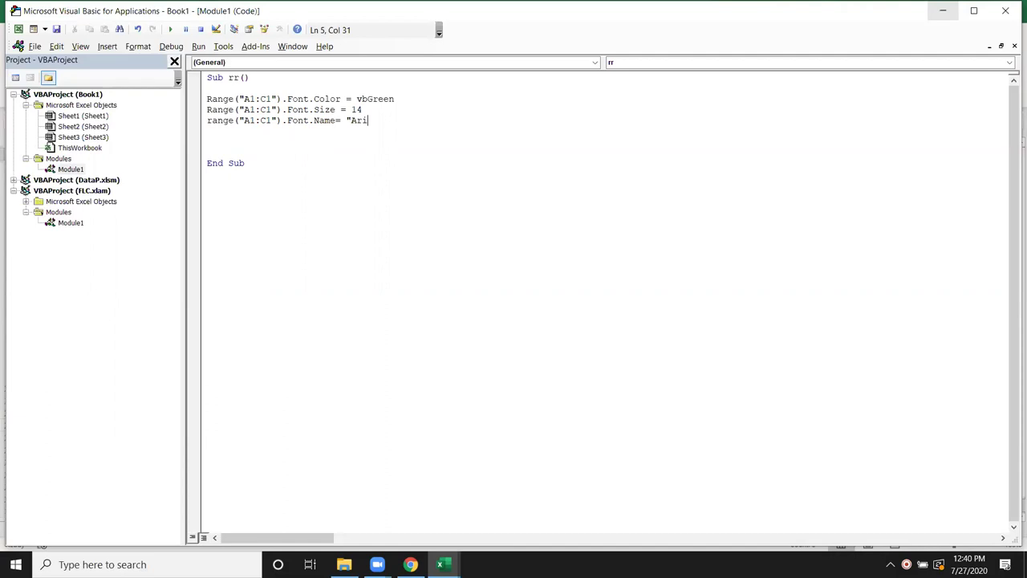
type("al\"")
key("Return")
key("Up")
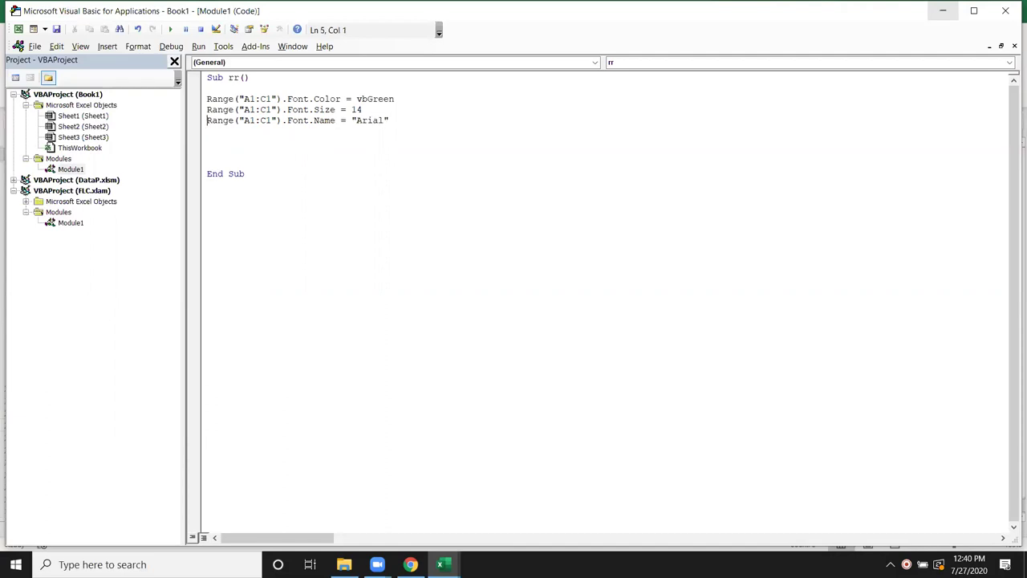
key("Up")
key("Up")
key("shift+Right")
key("shift+Right")
key("shift+Right")
key("shift+Right")
key("shift+Right")
key("shift+Right")
key("shift+Right")
key("shift+Right")
key("shift+Right")
key("shift+Right")
key("shift+Right")
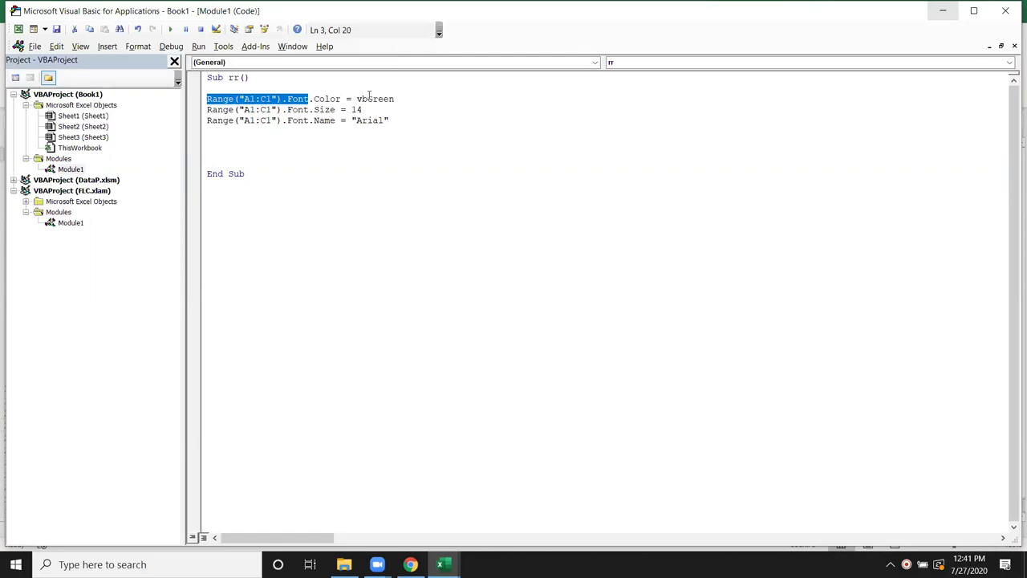
Delete the separate Size and Name lines, keeping only the vbGreen colour line
key("shift+Down")
key("shift+Down")
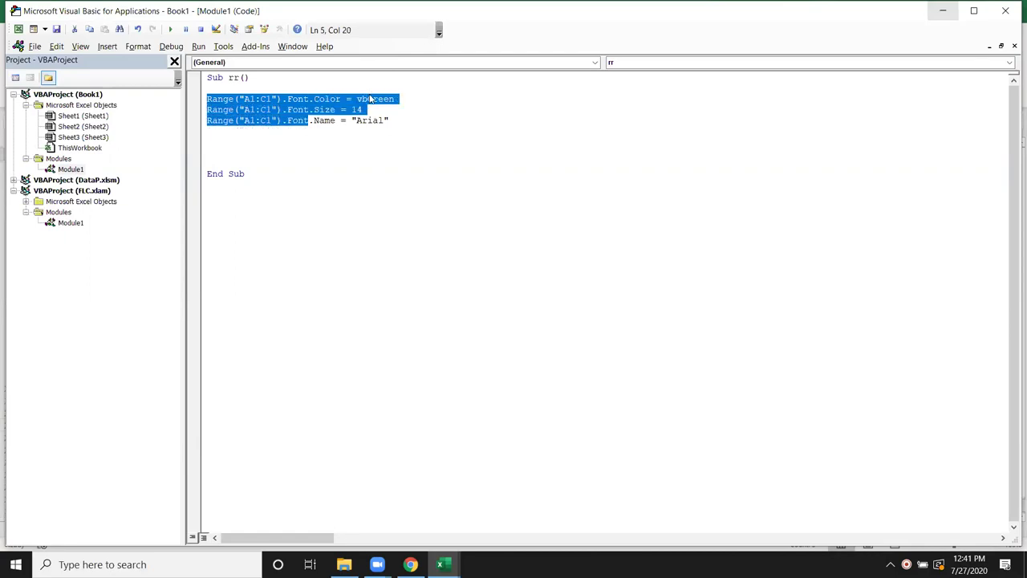
key("shift+Down")
key("Delete")
key("ctrl+z")
key("Up")
key("Up")
key("shift+Down")
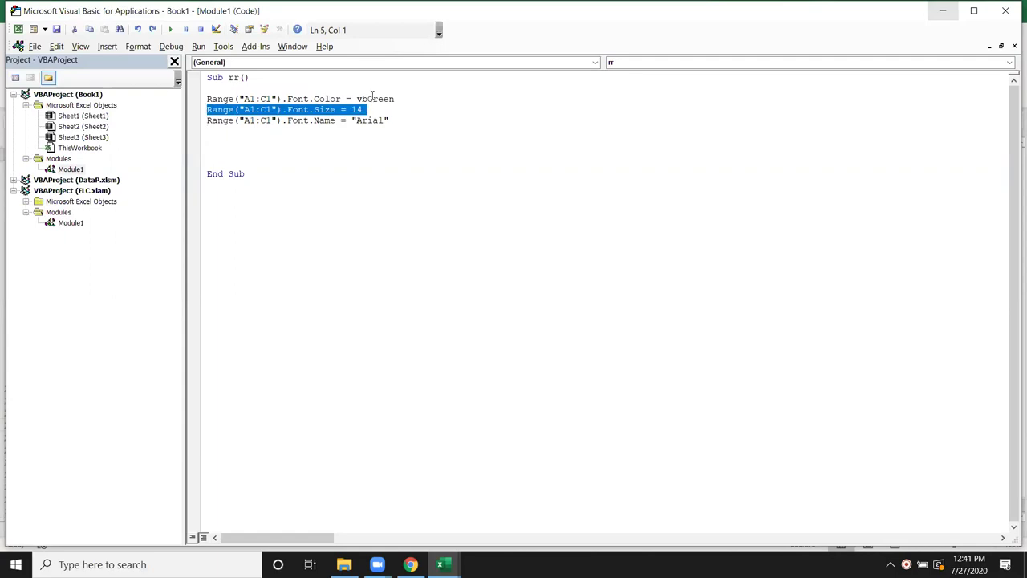
key("shift+Down")
key("Delete")
key("Up")
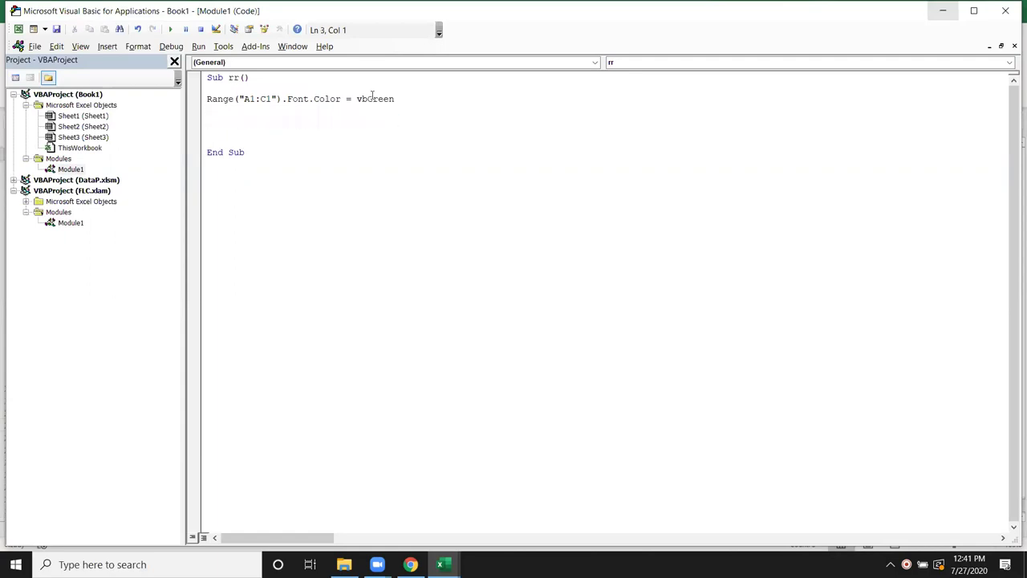
Turn the colour line into With Range("A1:C1").Font, with .Color = vbGreen on its own line
type("wu")
key("BackSpace")
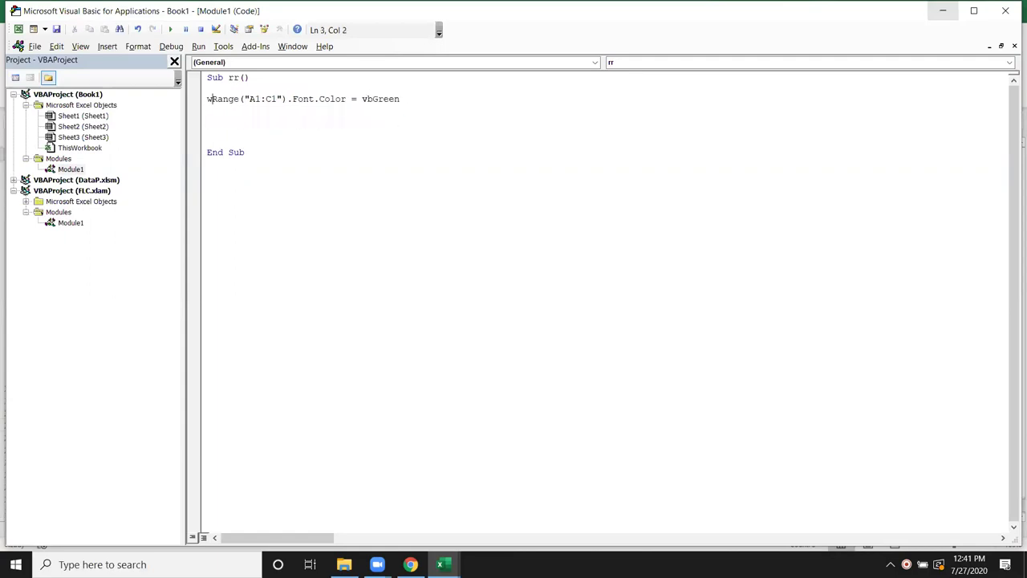
type("ith")
key("Right")
key("Right")
key("Right")
key("Right")
key("Right")
key("Right")
key("Right")
key("Right")
key("Right")
key("Right")
key("Right")
key("Right")
key("Return")
key("Down")
Add .Size = 14 and .Name = "Arila" inside the With block
type(".")
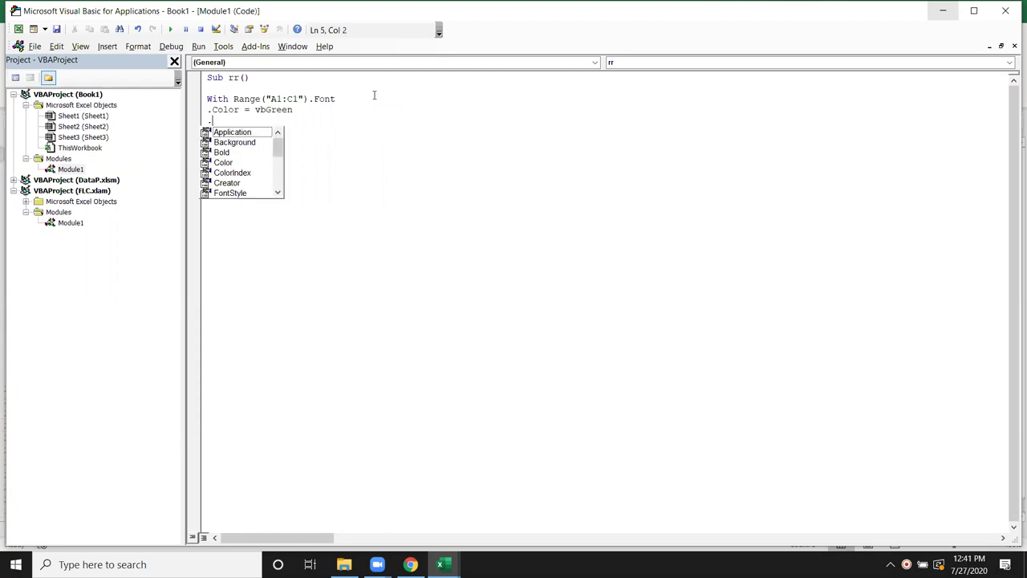
type("Size ")
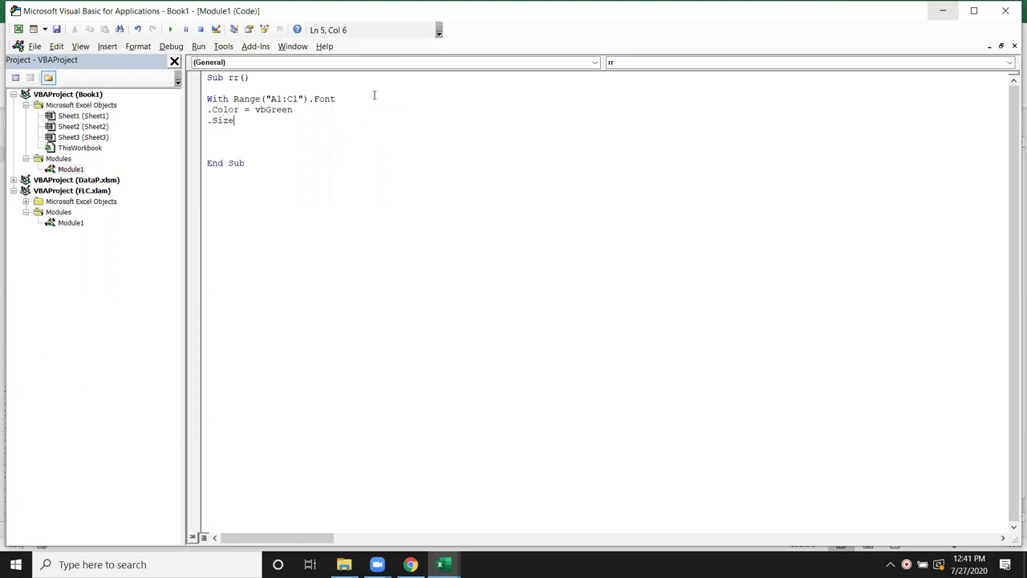
type("= 14")
key("Return")
type(".N")
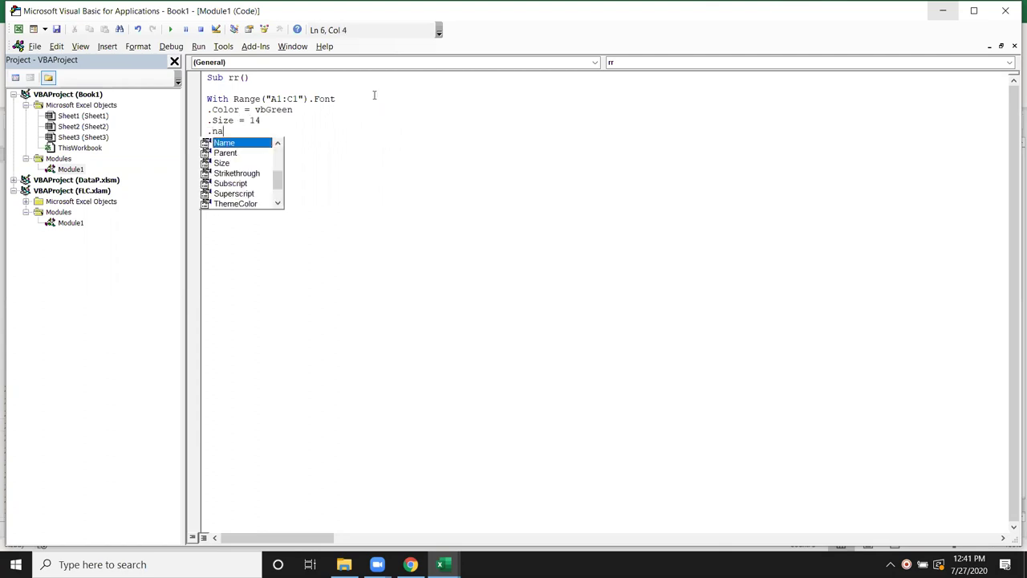
key("Tab")
type("= \"Arila\"")
key("Return")
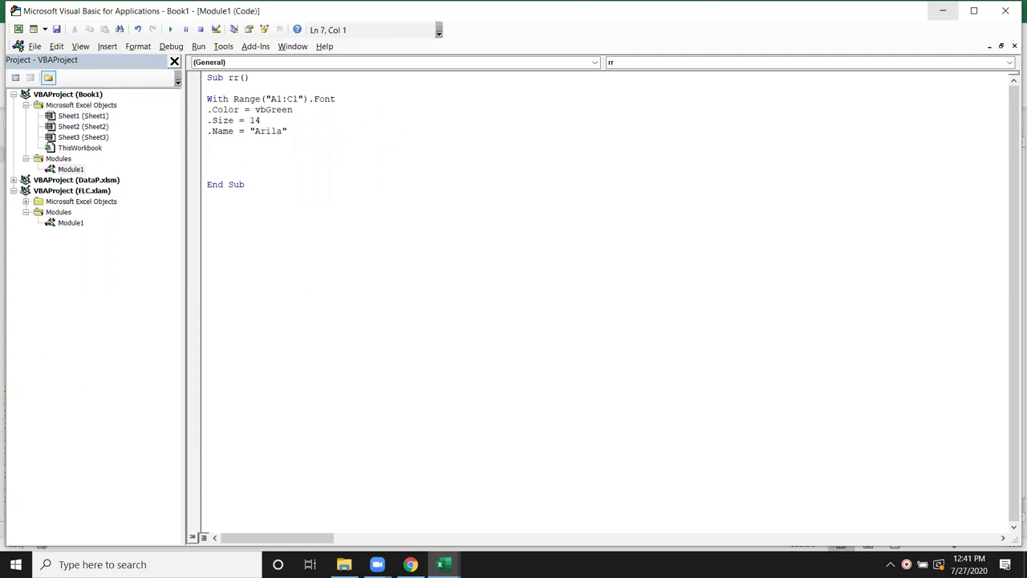
type(".")
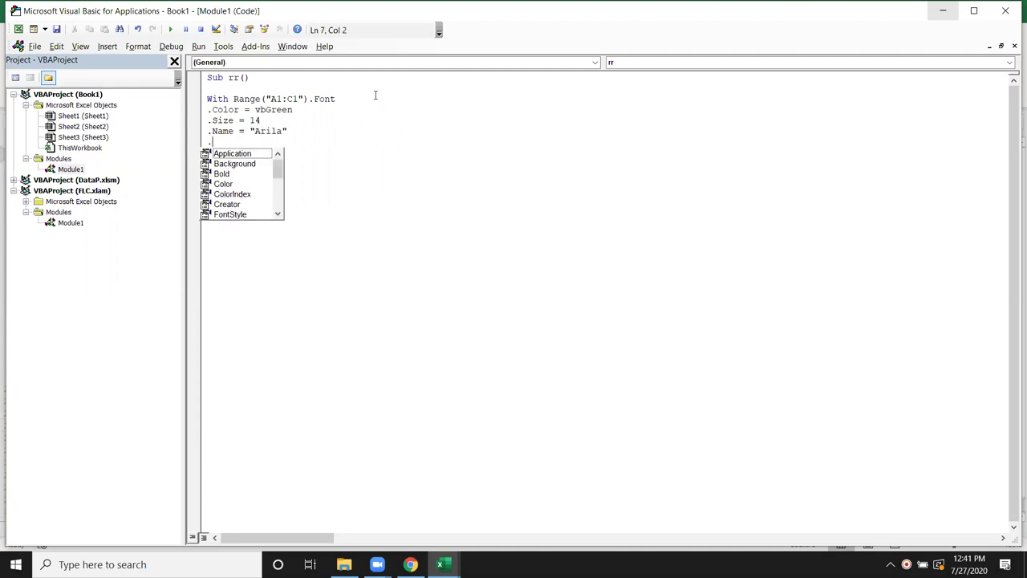
type("un")
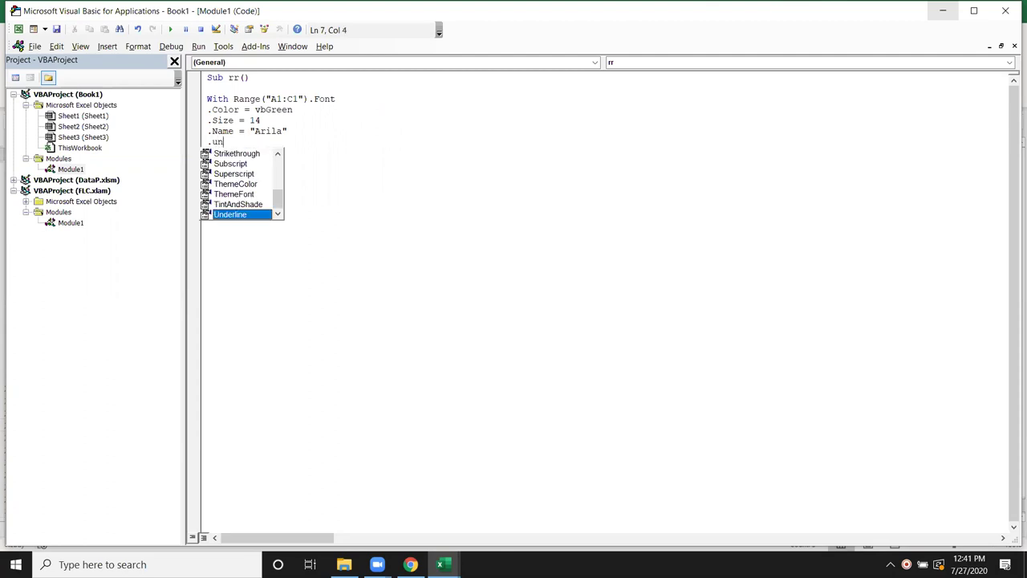
Set .Underline = True and .Bold = True inside the With block
key("Tab")
type("= True")
key("Return")
type(".")
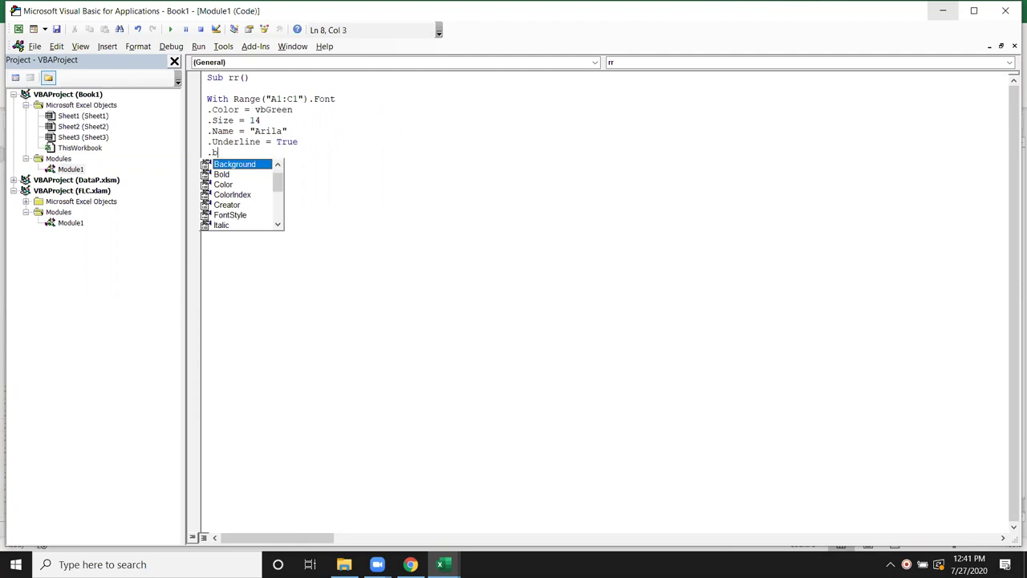
type("bp")
key("Down")
key("Tab")
type("=tr")
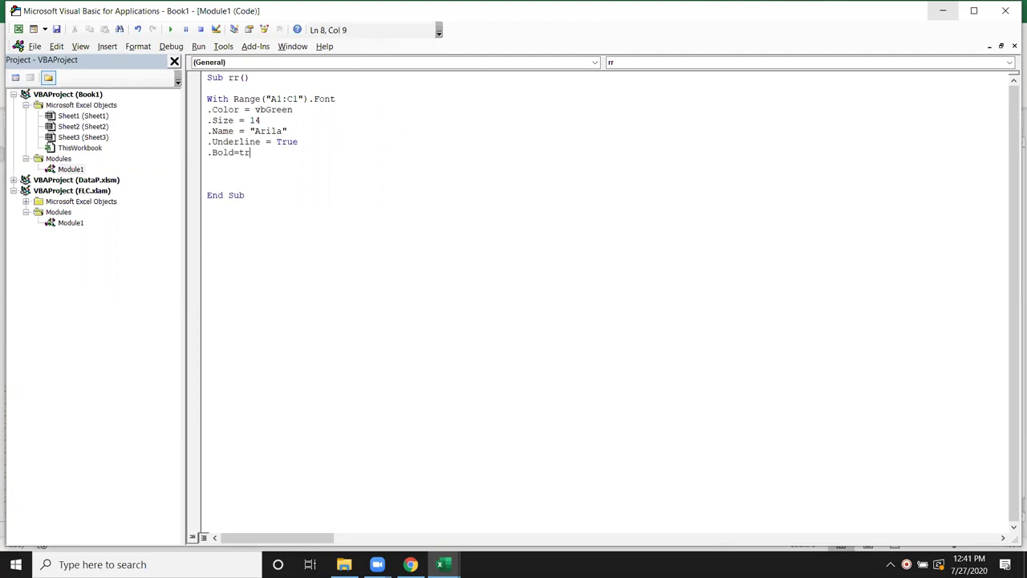
type("ue")
key("Return")
Add .Italic = True and close the block with End With
type(".i")
key("Tab")
type("=tue")
key("BackSpace")
key("BackSpace")
type("rue")
key("Return")
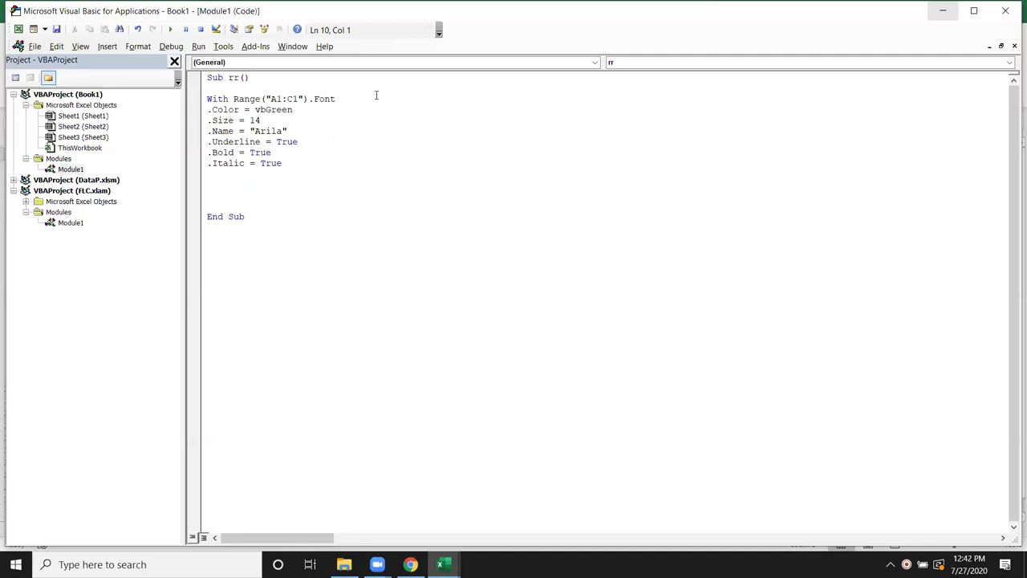
type("end with")
key("Return")
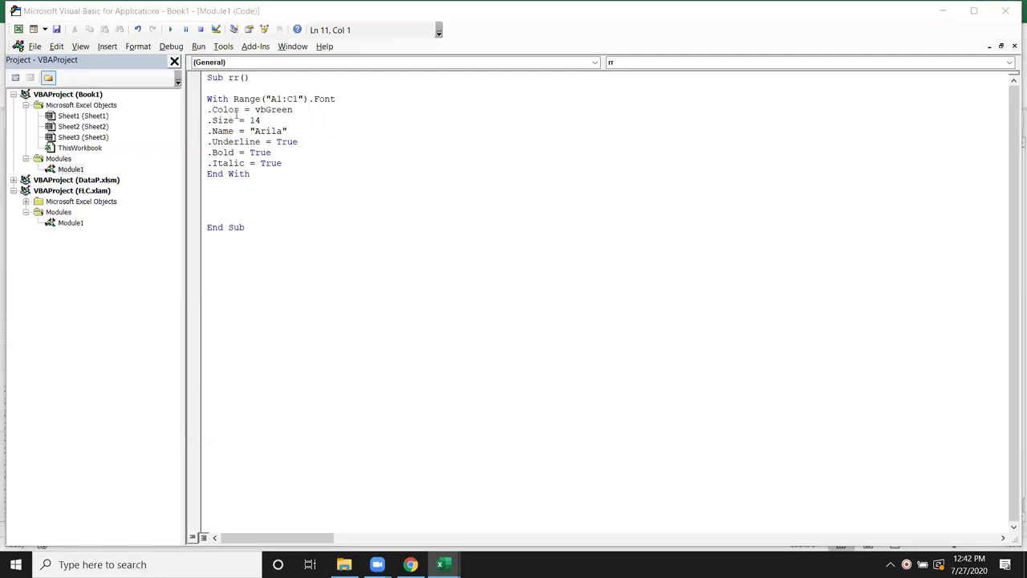
left_click_drag(229, 99, 369, 108)
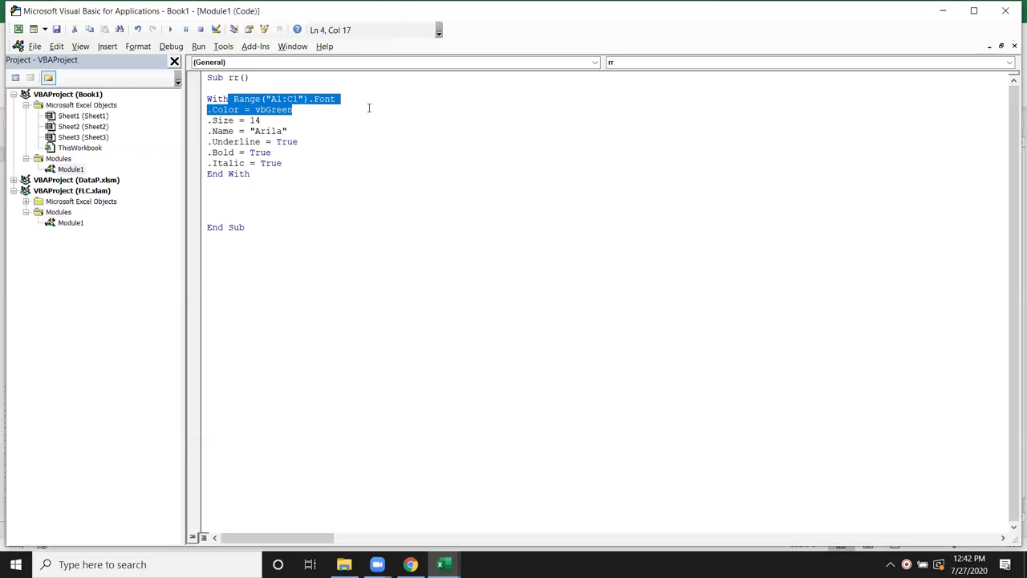
key("shift+Down")
key("shift+Down")
key("shift+Down")
key("shift+Down")
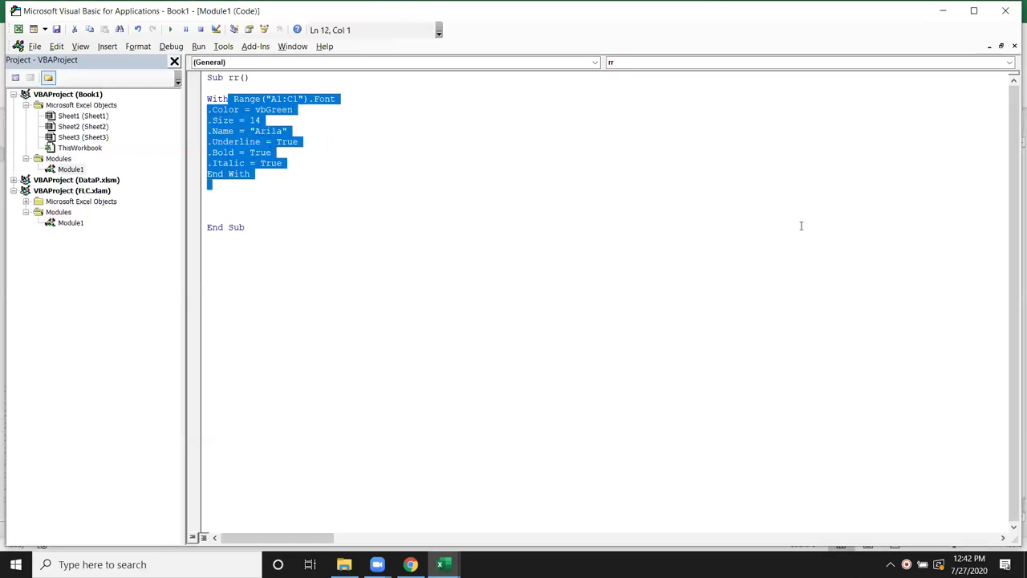
left_click(800, 225)
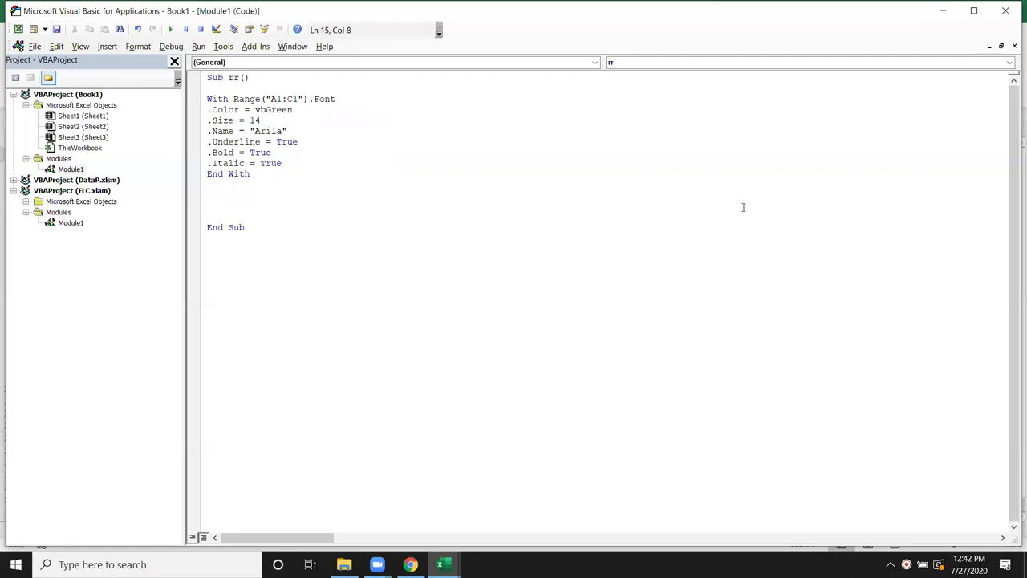
left_click(244, 99)
left_click(171, 30)
key("alt+Tab")
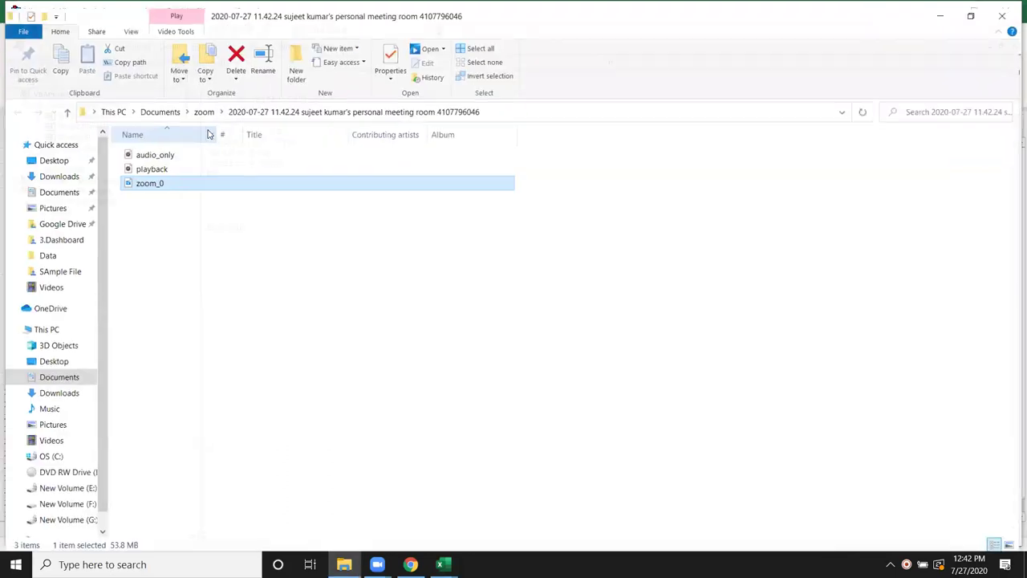
key("alt+Tab")
key("alt+Tab")
key("alt+Tab")
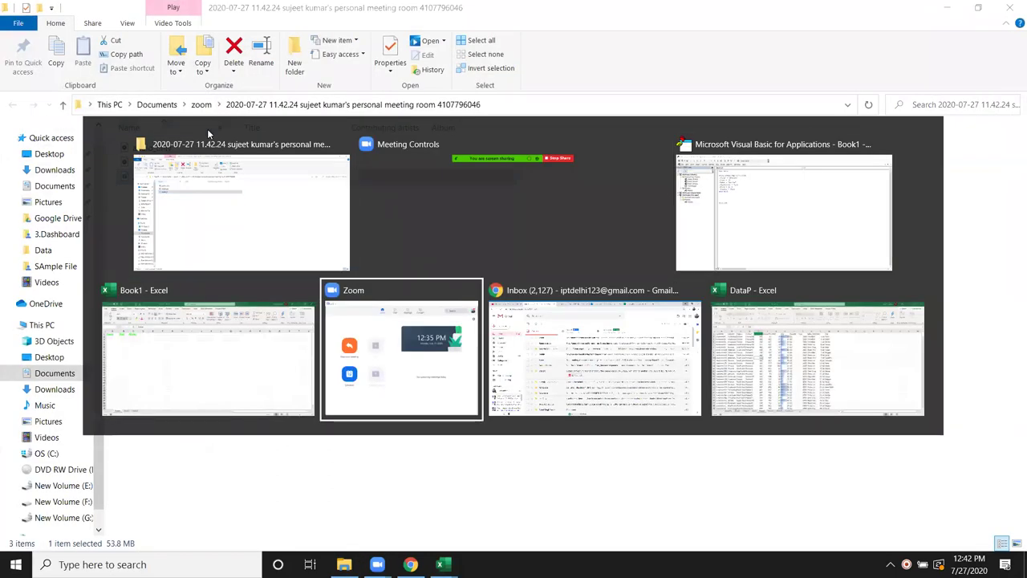
key("alt+Tab")
key("alt+Tab")
key("alt+Tab")
key("alt+Tab")
left_click(195, 205)
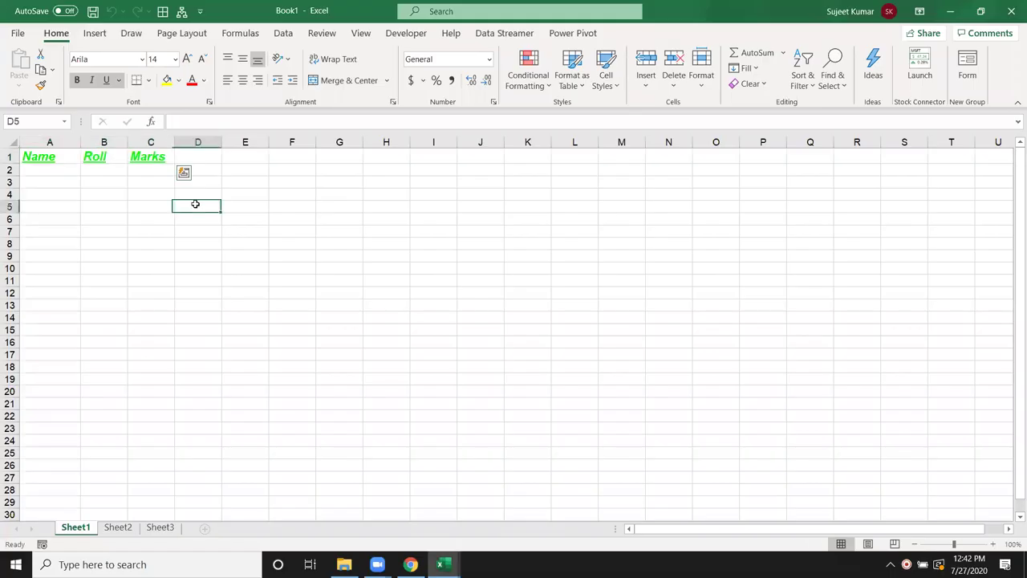
mouse_move(152, 172)
left_mouse_down()
mouse_move(5, 182)
mouse_move(6, 157)
left_mouse_up()
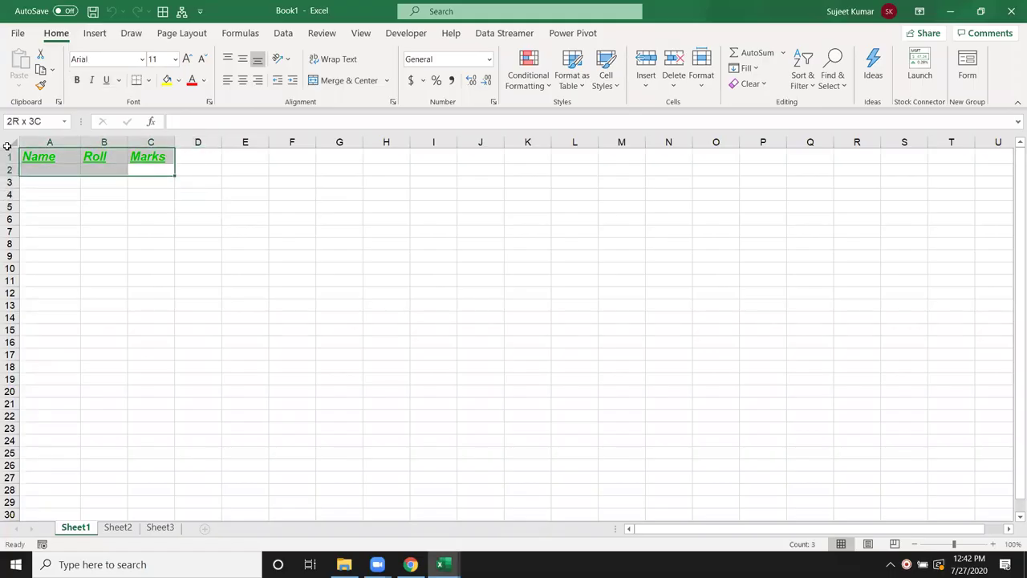
left_click(101, 281)
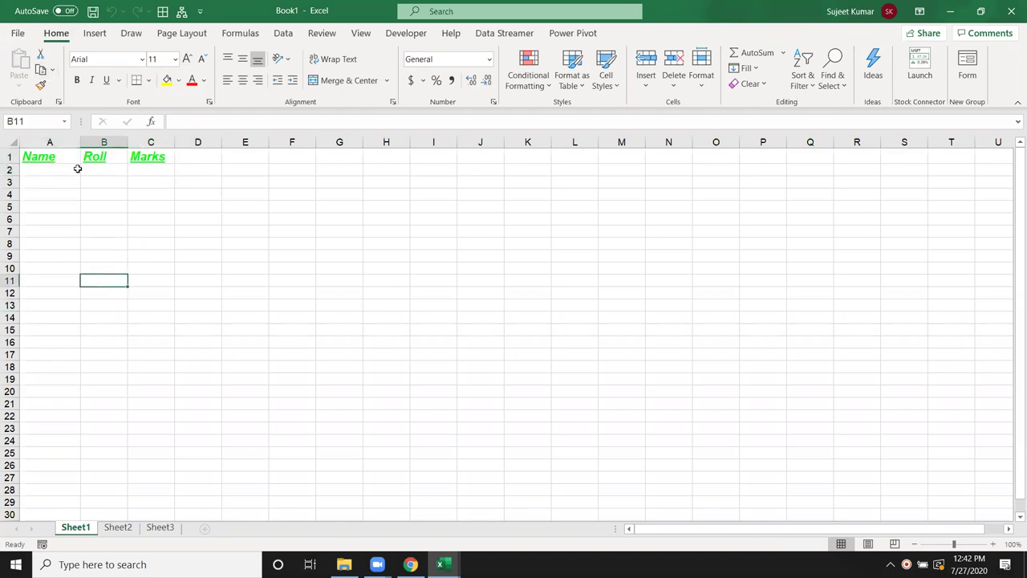
left_click(112, 210)
key("alt+Tab")
key("alt+Tab")
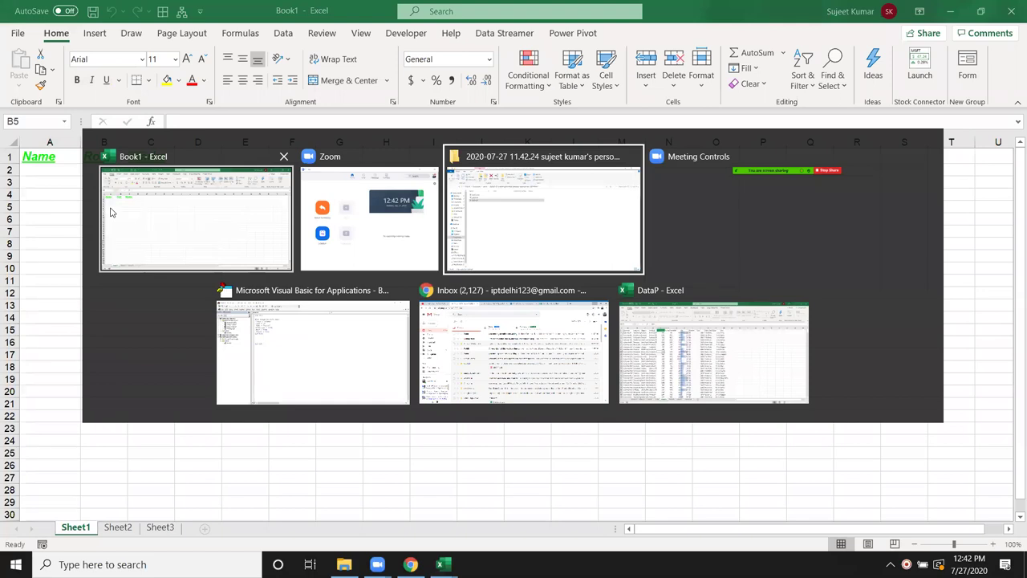
key("alt+Tab")
key("alt+Tab")
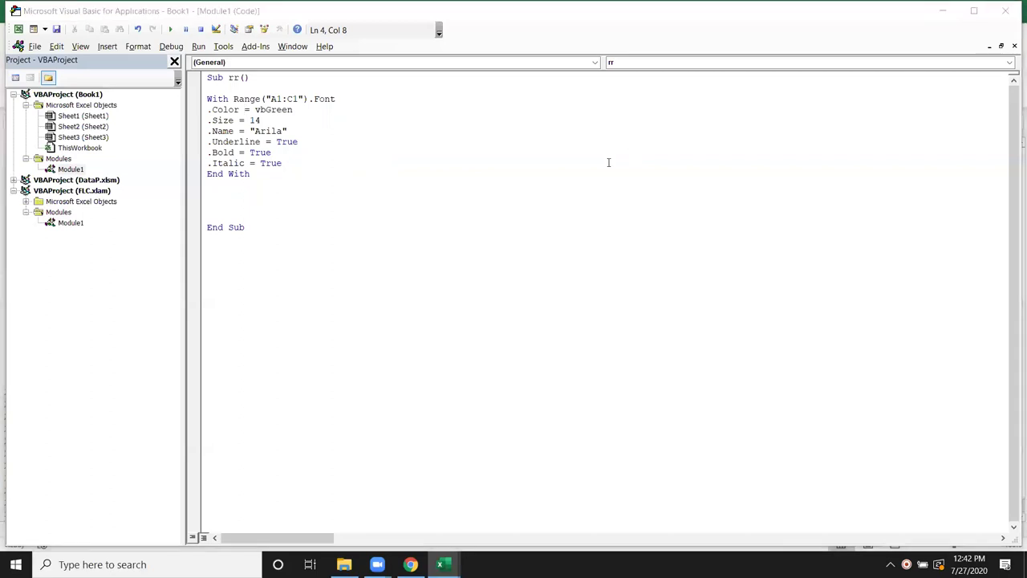
Below End With, add Range("A1:C1").Interior.Color = vbRed to the rr macro
left_click(235, 193)
key("Return")
type("ra")
type("nge(")
type("\"A1")
type("\"C")
key("BackSpace")
key("BackSpace")
type("C1\").")
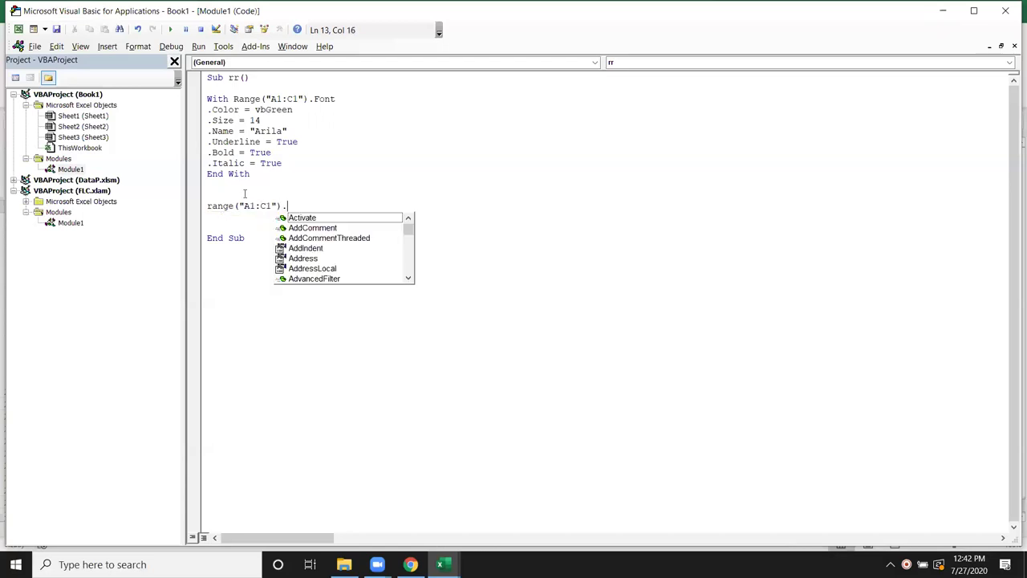
type("bo")
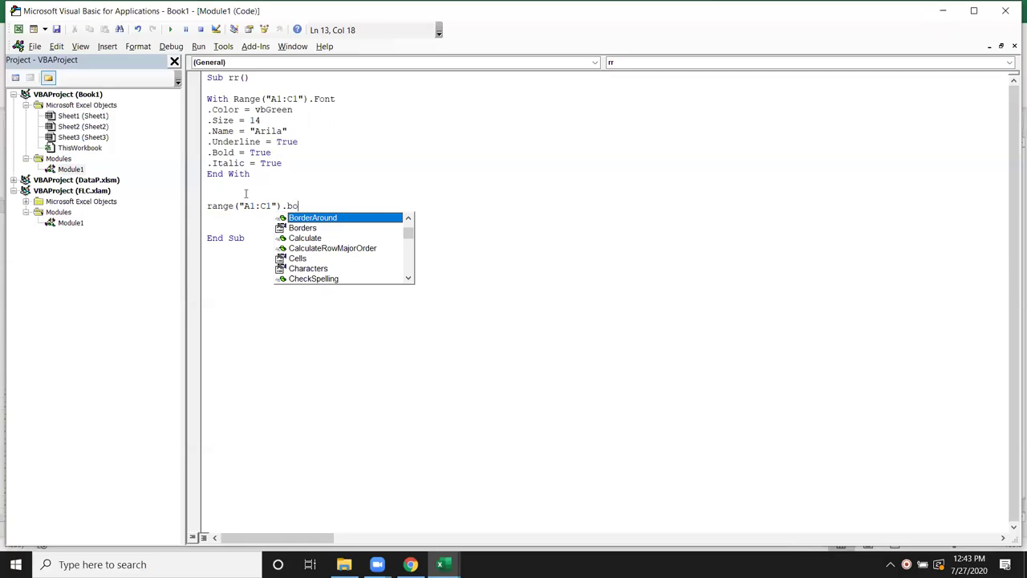
key("BackSpace")
key("BackSpace")
type("i")
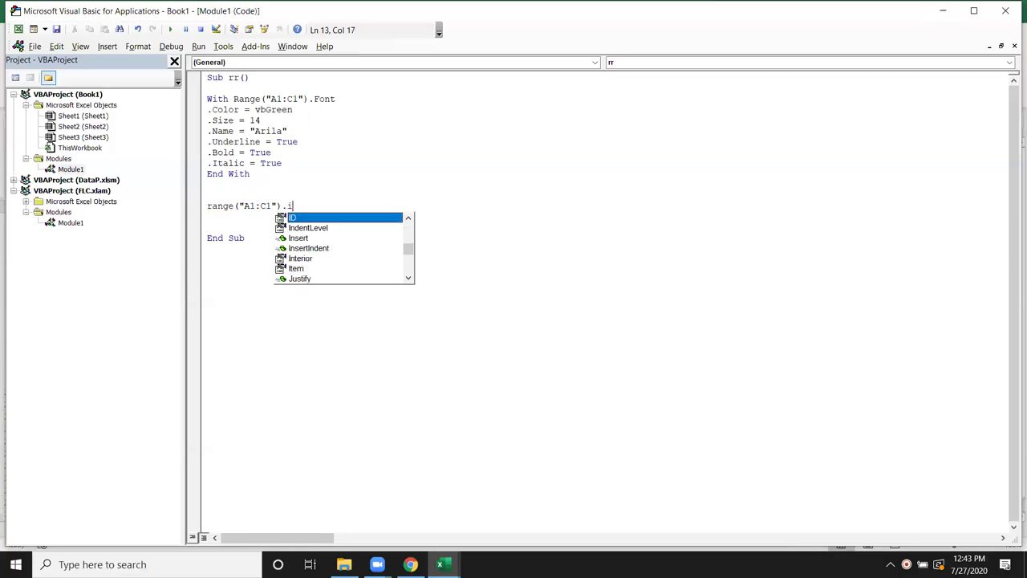
type("n")
key("Down")
key("Down")
key("Down")
key("Down")
key("Up")
key("Tab")
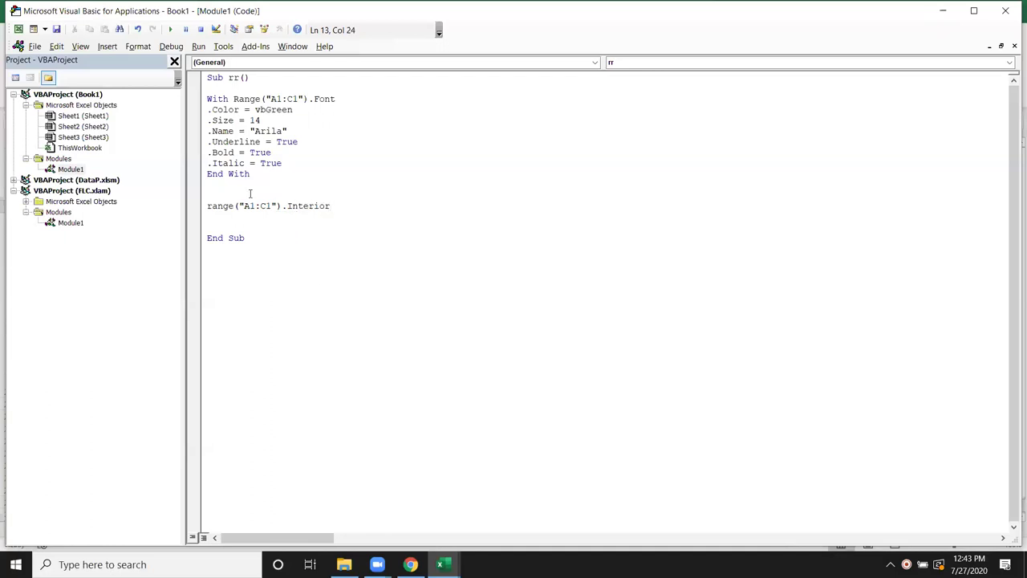
type(".co")
key("Tab")
type("=vb")
key("BackSpace")
type("red")
key("Return")
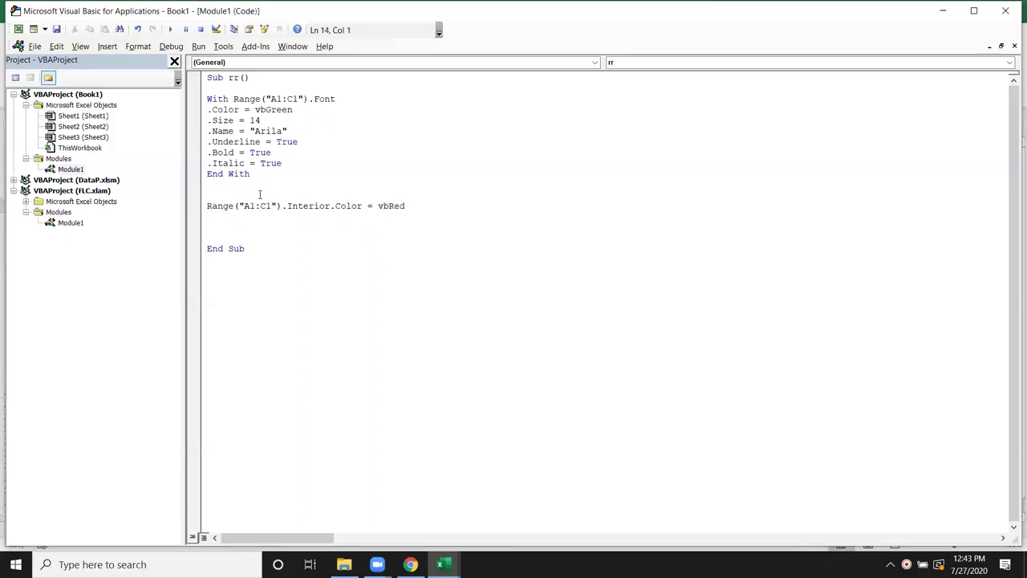
key("Up")
key("Down")
key("Return")
Add Range("A1:C10").Borders.LineStyle = 1 on the next line and run the rr macro
left_click(232, 230)
key("Tab")
left_click(217, 227)
type("ra")
type("nge(")
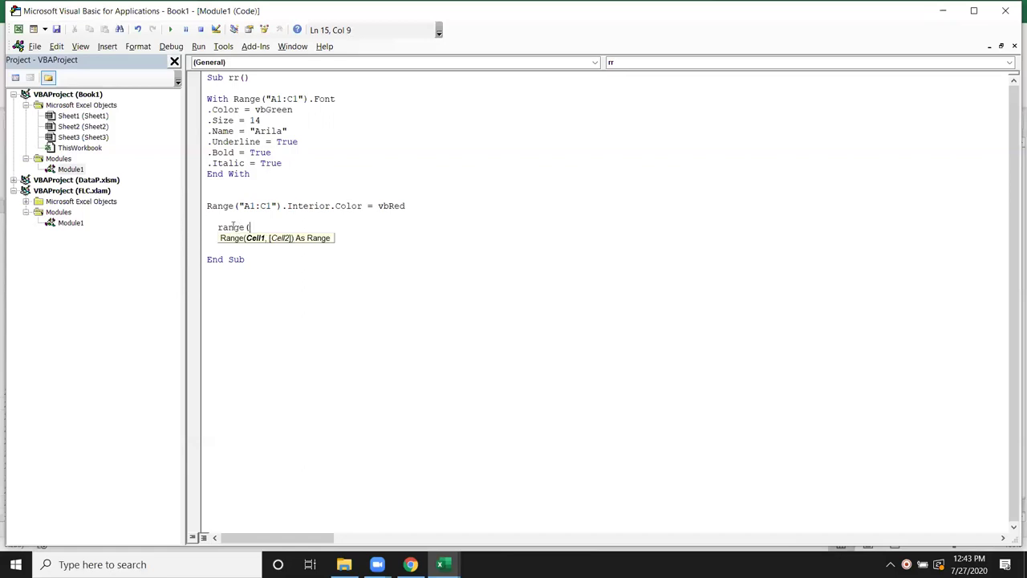
type("\"A1:C10\"")
type(").bo")
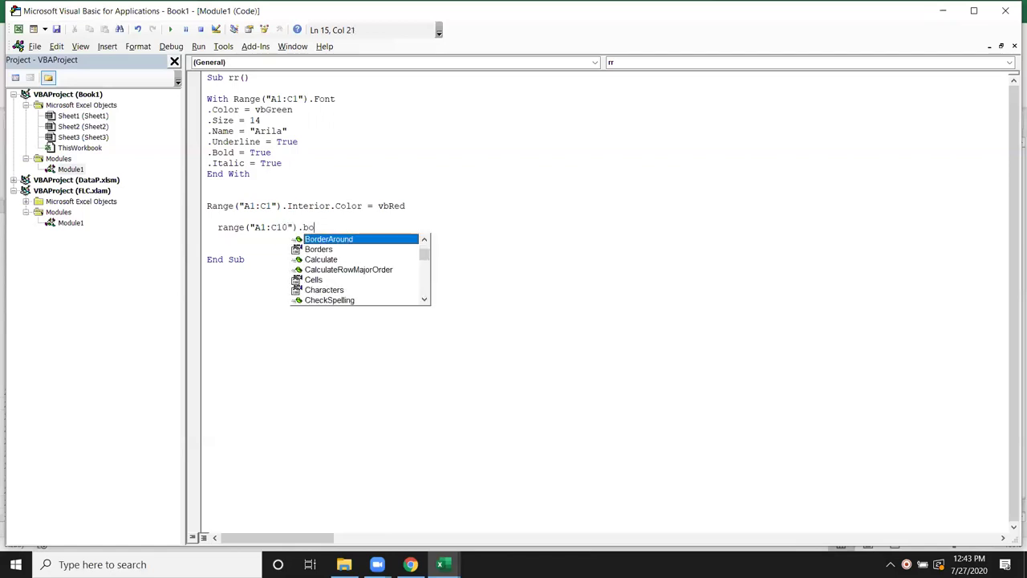
key("Down")
key("Tab")
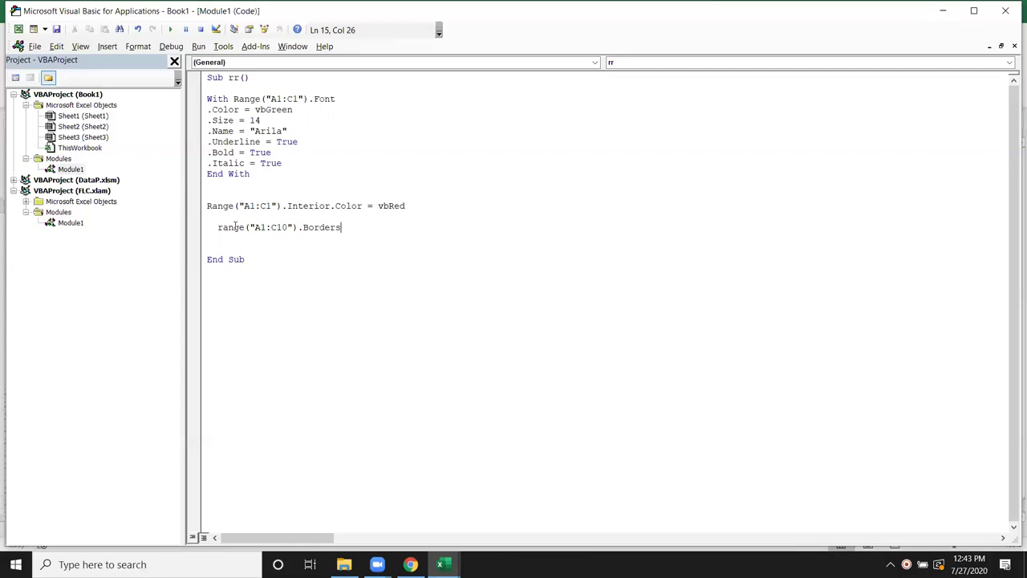
type(".li")
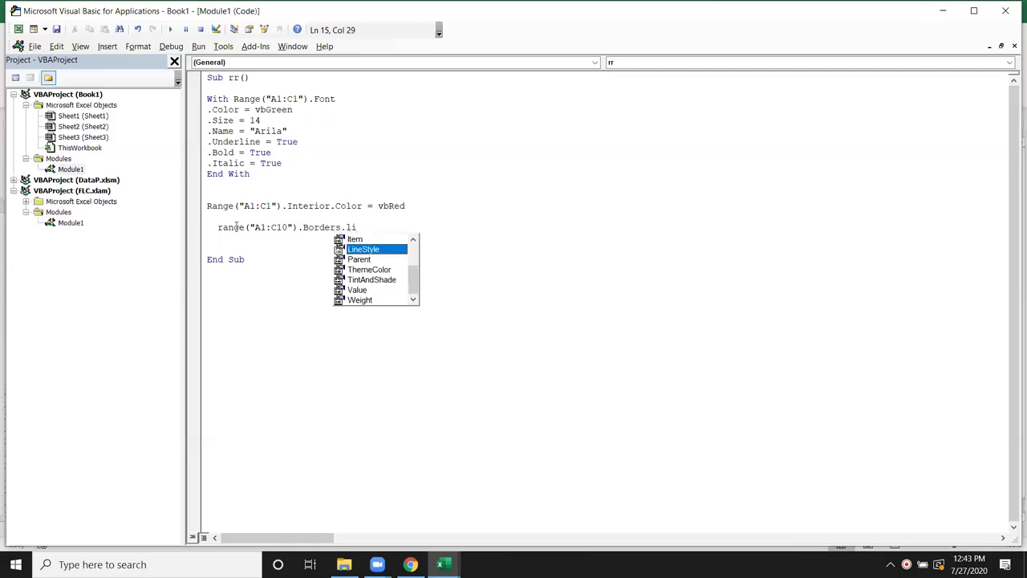
key("Tab")
type("=1")
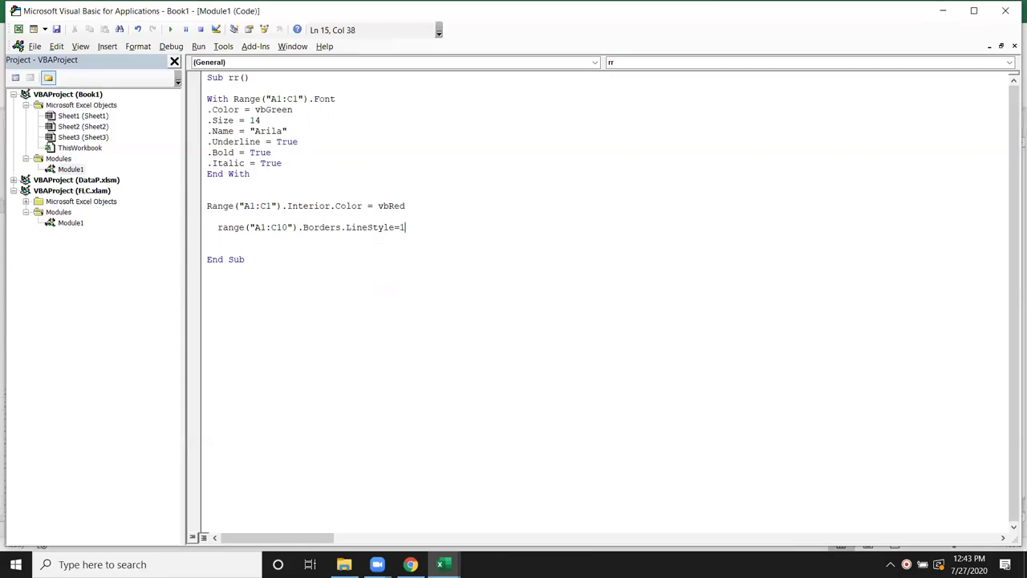
key("Return")
left_click(170, 30)
key("alt+Tab")
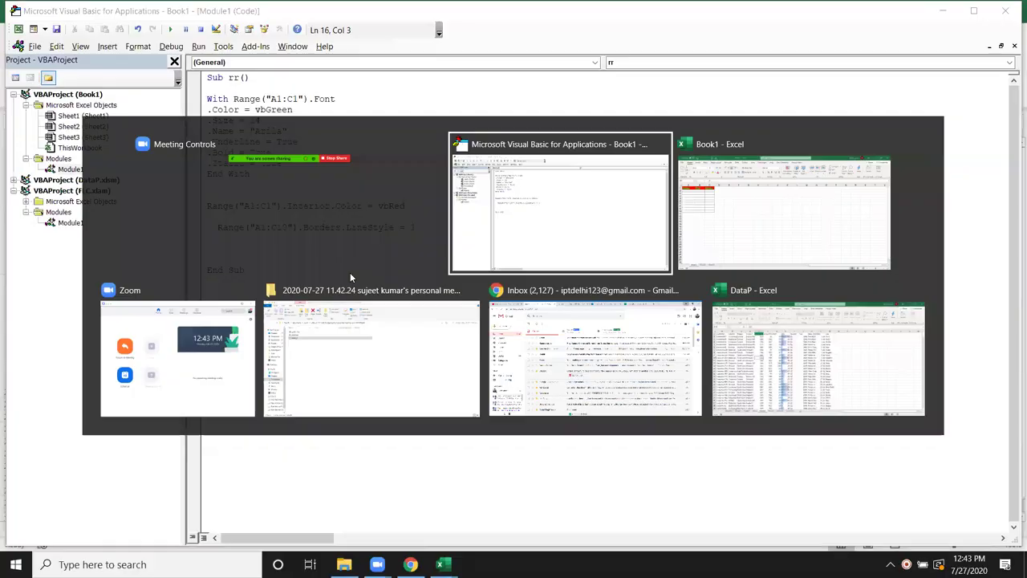
Back in the Book1 workbook, start recording a new macro
key("alt+Tab")
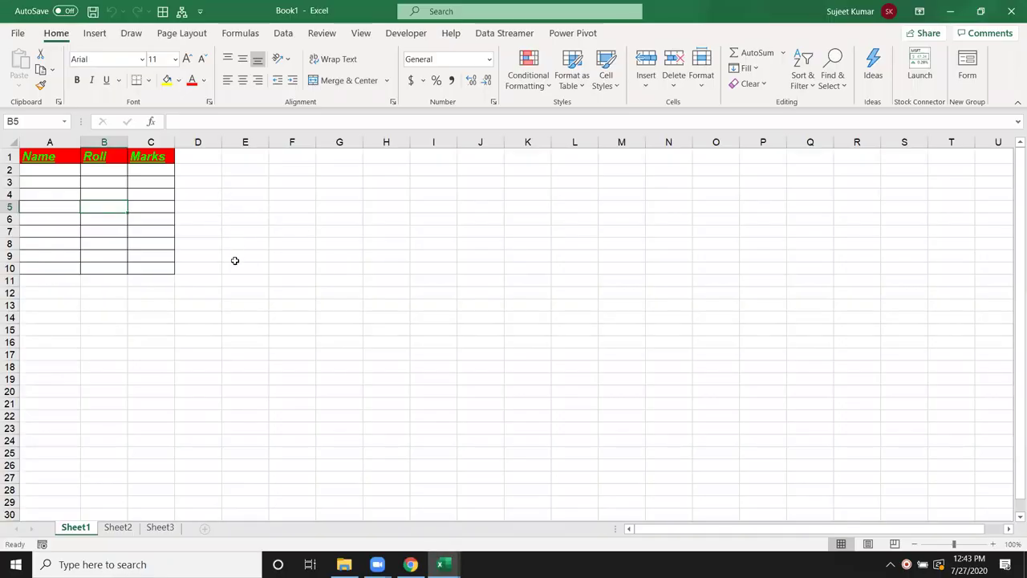
left_click(149, 81)
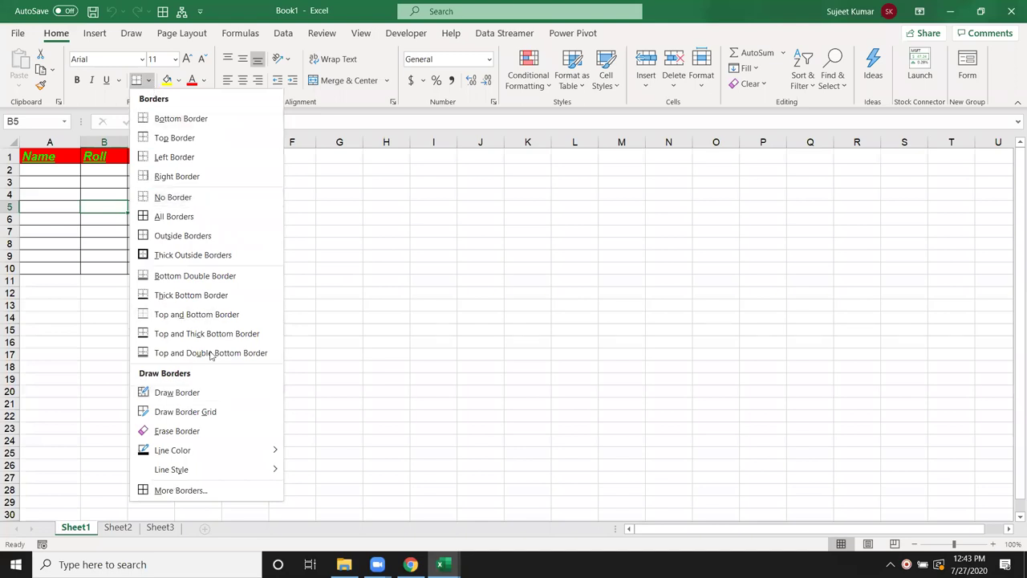
left_click(642, 304)
left_click(43, 544)
left_click(775, 301)
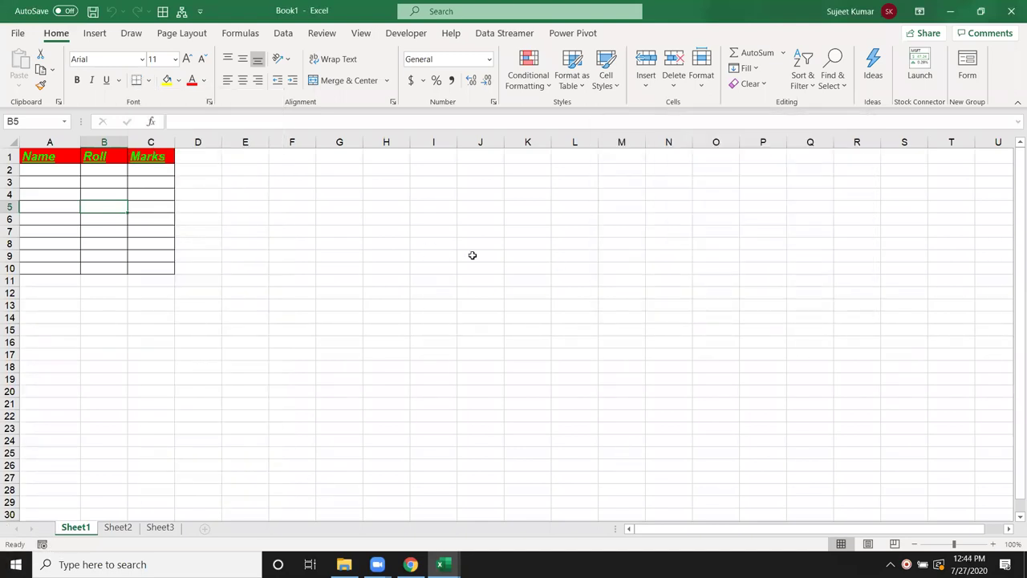
Give cell I6 top, bottom, left and right borders plus both diagonals via Format Cells
right_click(419, 221)
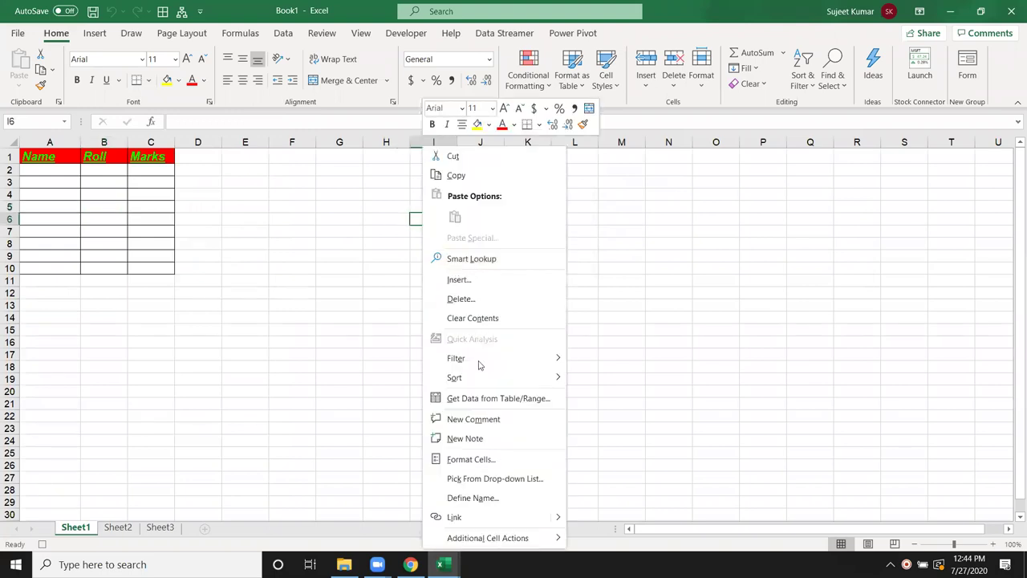
left_click(471, 459)
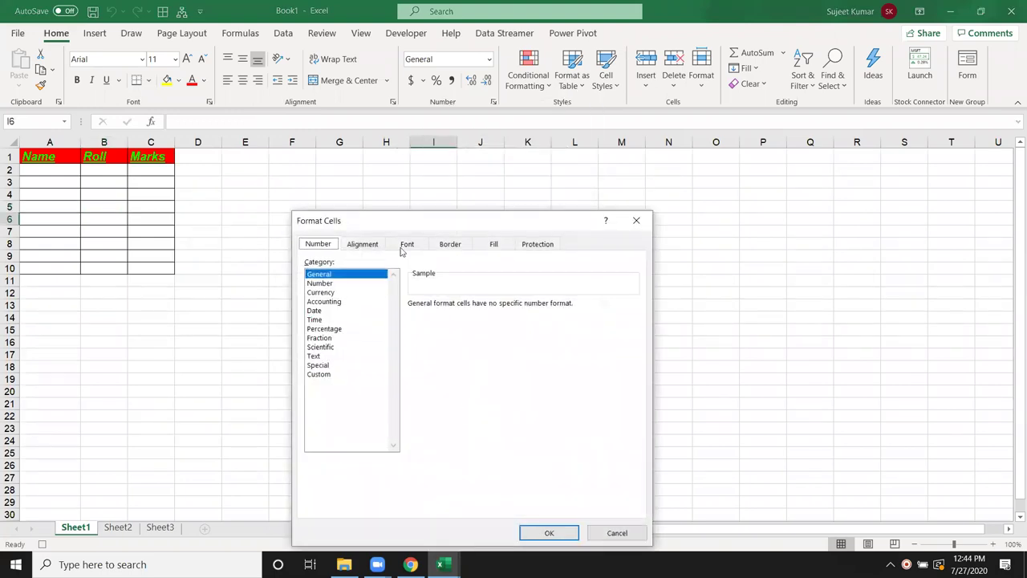
left_click(447, 248)
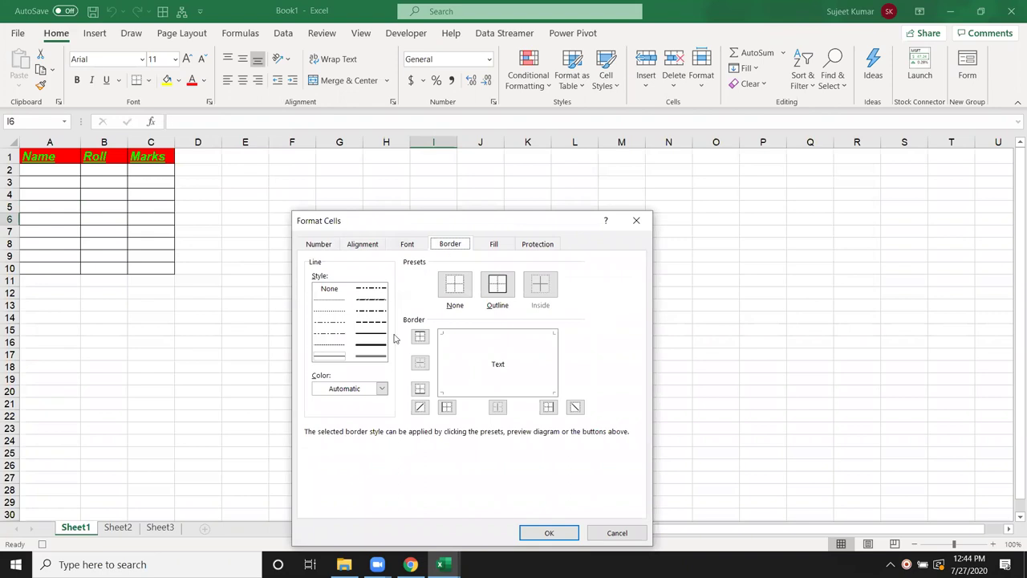
left_click(473, 337)
left_click(487, 392)
left_click(446, 365)
left_click(553, 371)
left_click(498, 366)
left_click(498, 366)
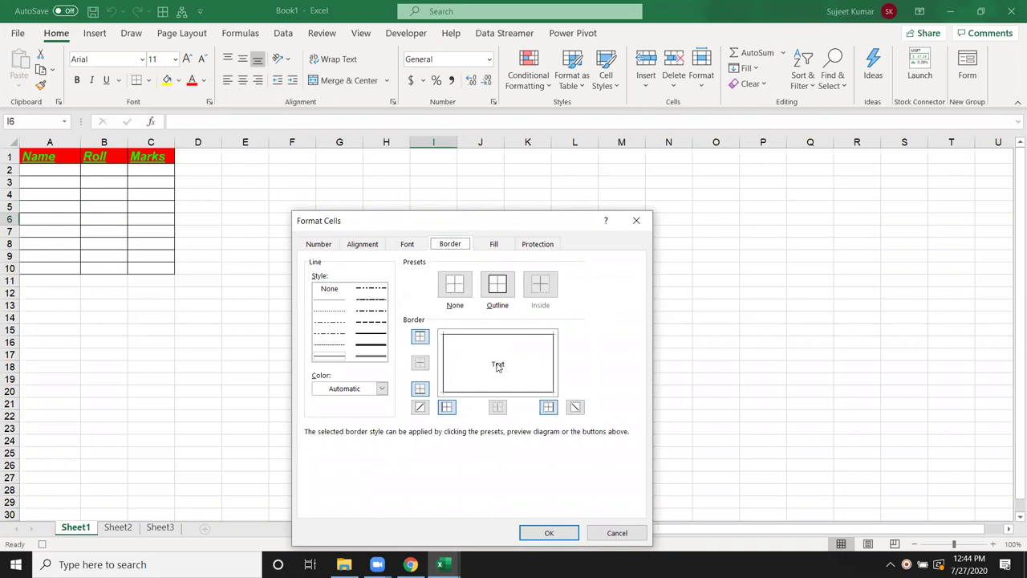
left_click(500, 357)
left_click(485, 377)
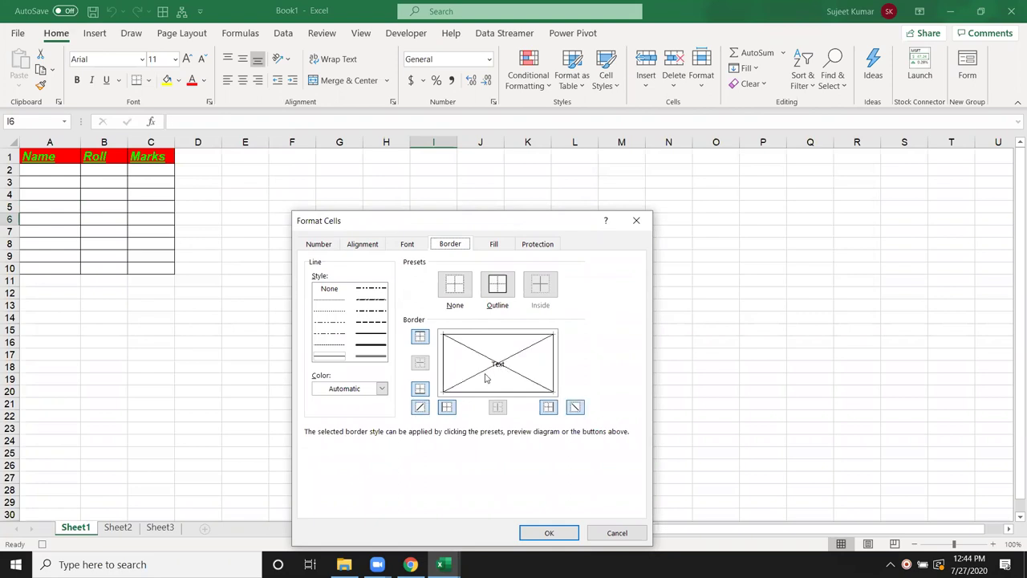
left_click(548, 533)
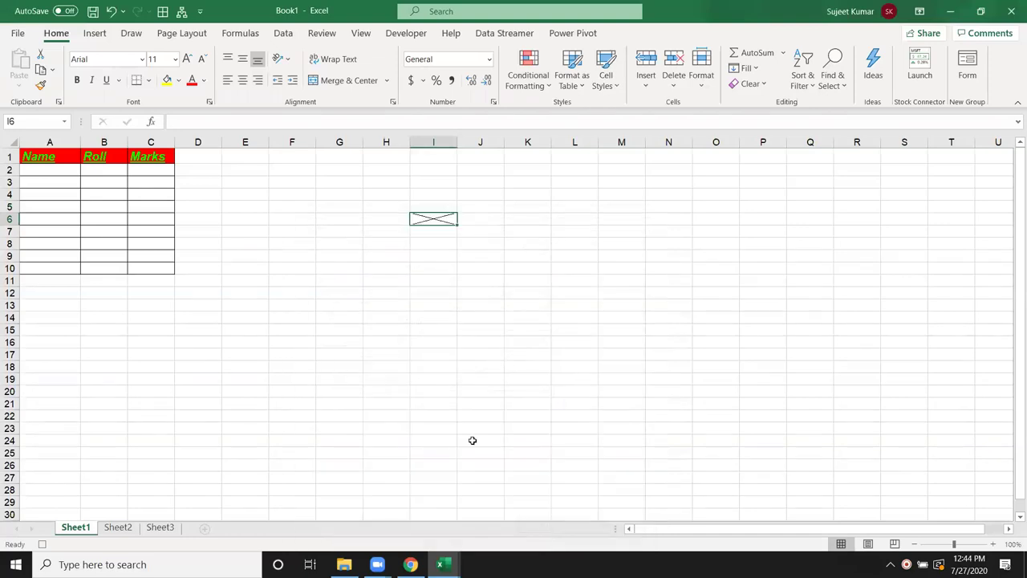
Return to the VBA editor and open the recorded Macro1 code in Module2
left_click(379, 292)
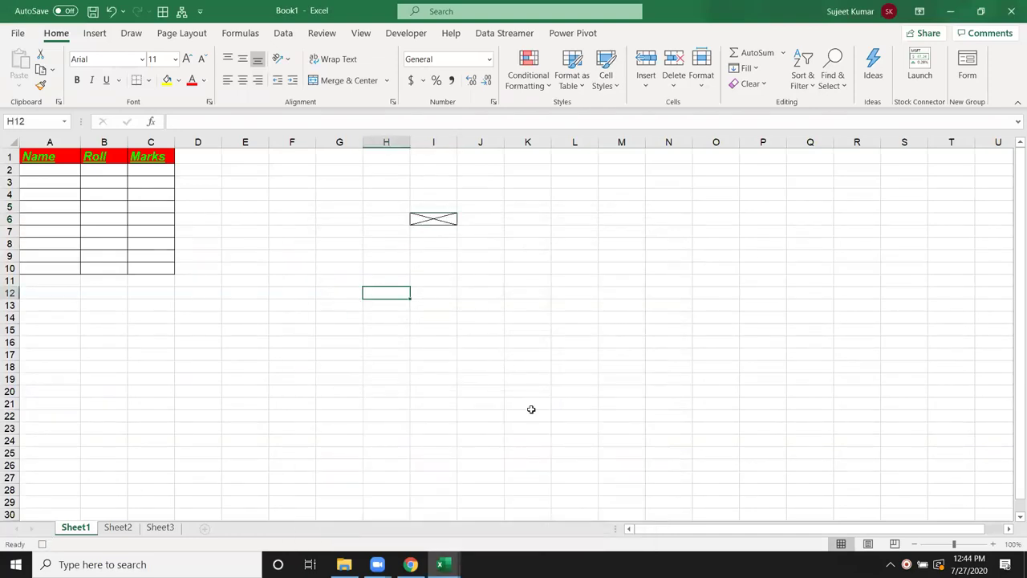
left_click(440, 564)
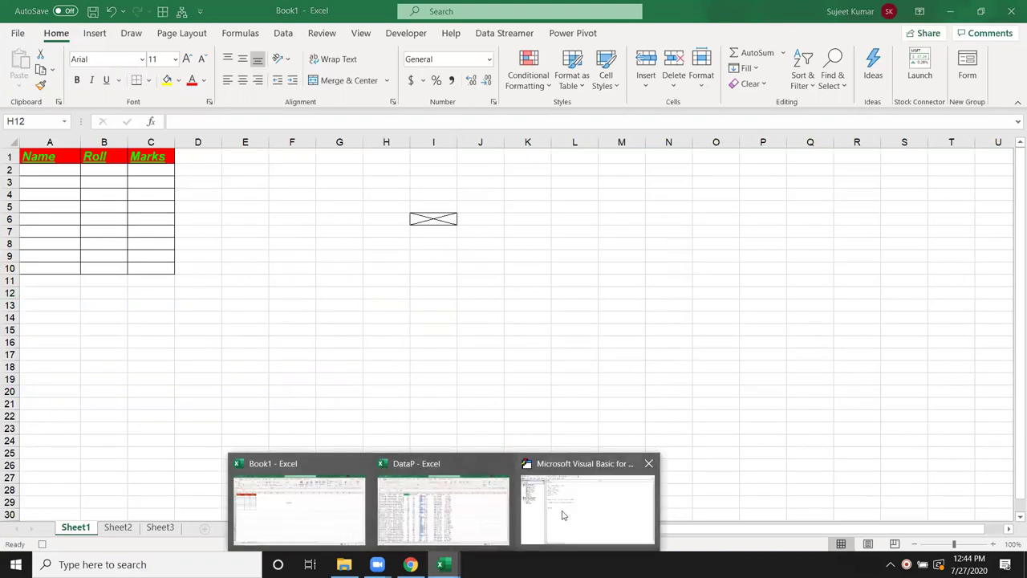
left_click(565, 515)
left_click(71, 180)
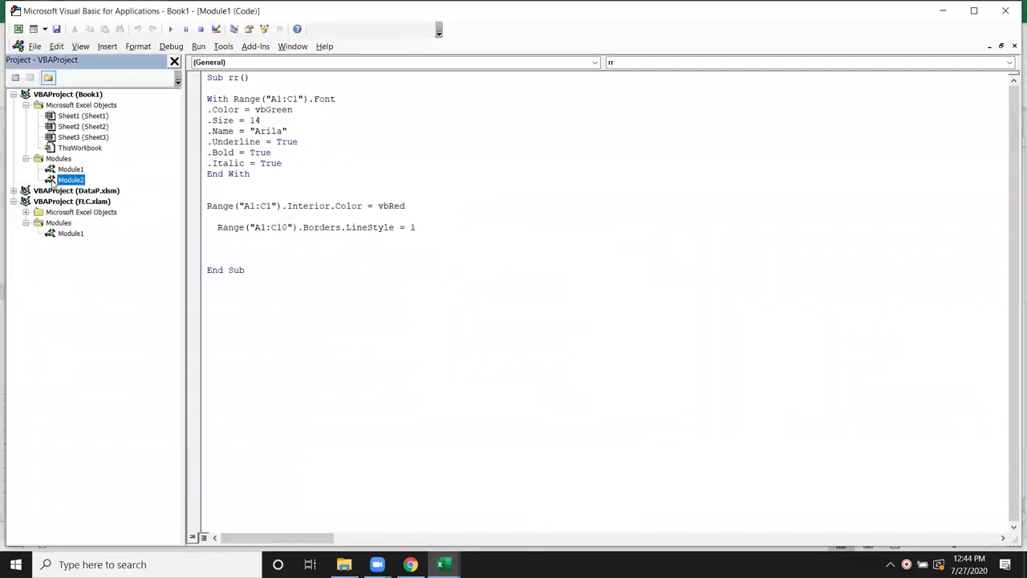
double_click(71, 180)
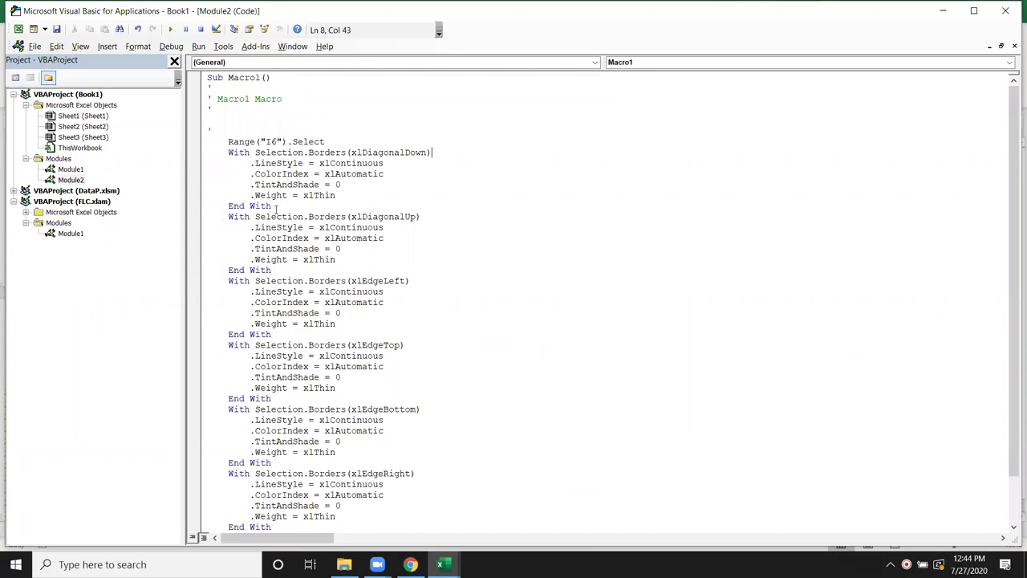
Compare rr's Borders LineStyle line with Macro1's xlDiagonalDown code, placing the cursor after Borders
double_click(70, 169)
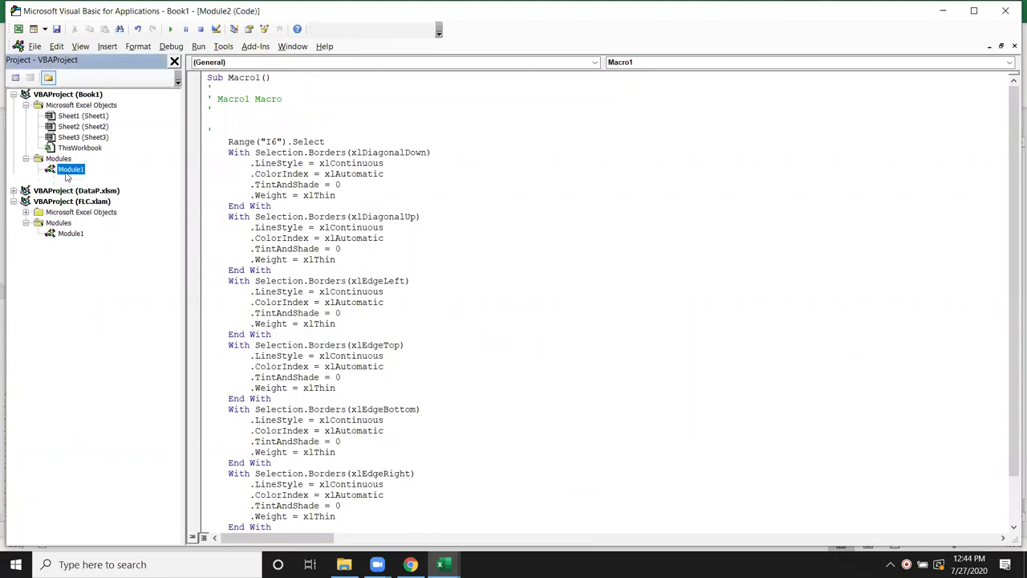
left_click_drag(439, 235, 307, 245)
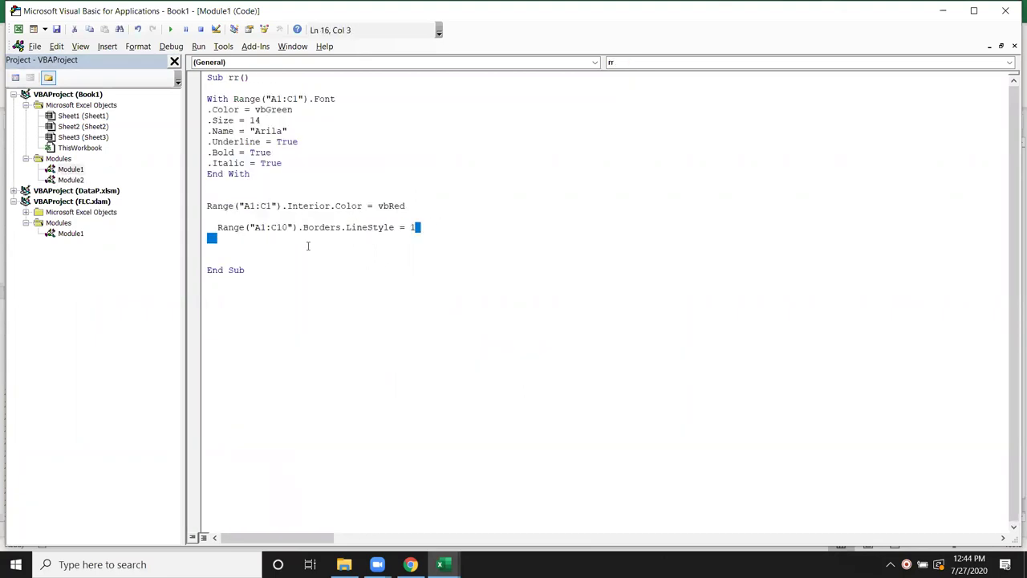
left_click(341, 231)
left_click_drag(484, 236, 216, 228)
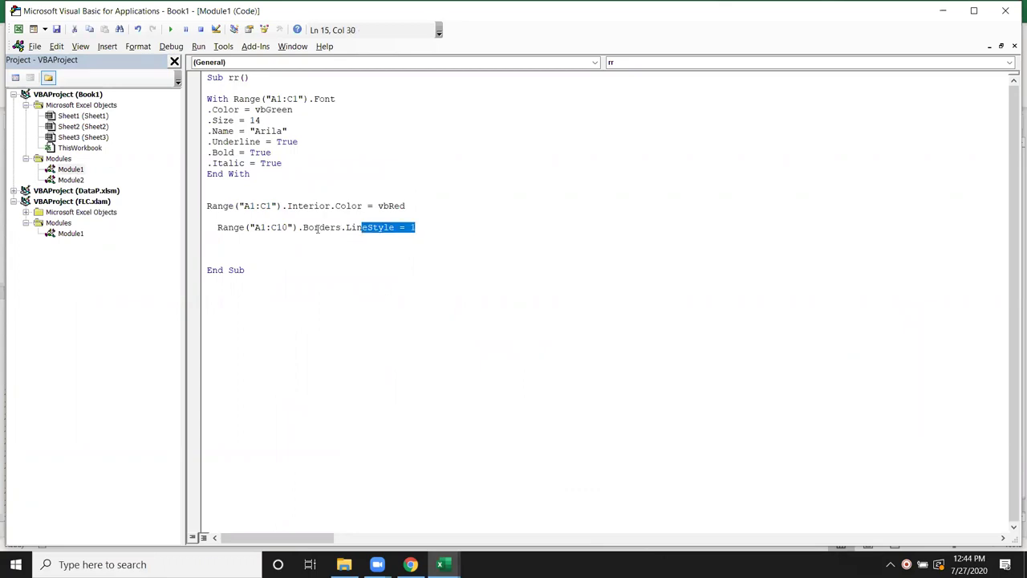
left_click(224, 244)
double_click(69, 179)
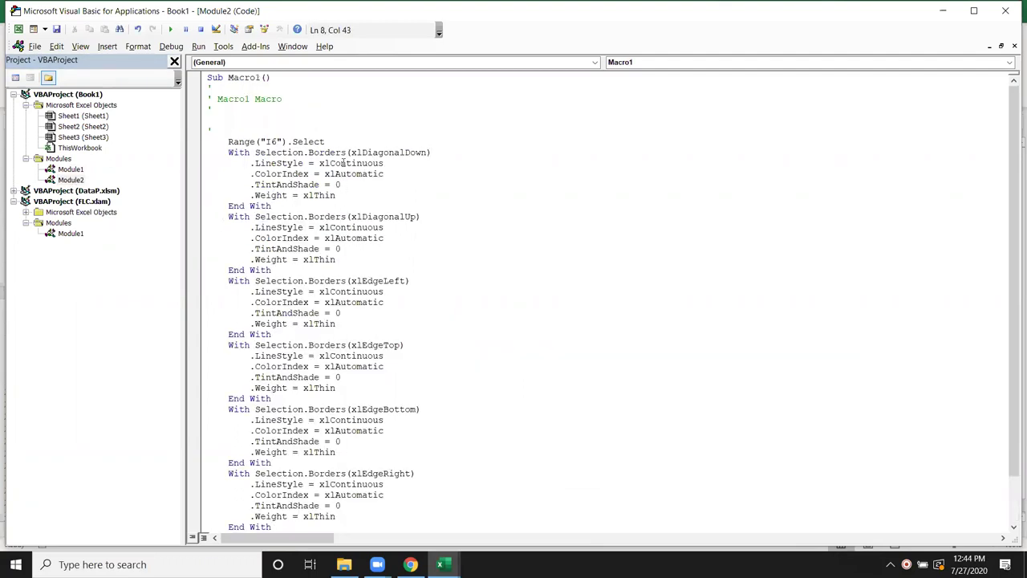
left_click_drag(351, 152, 426, 152)
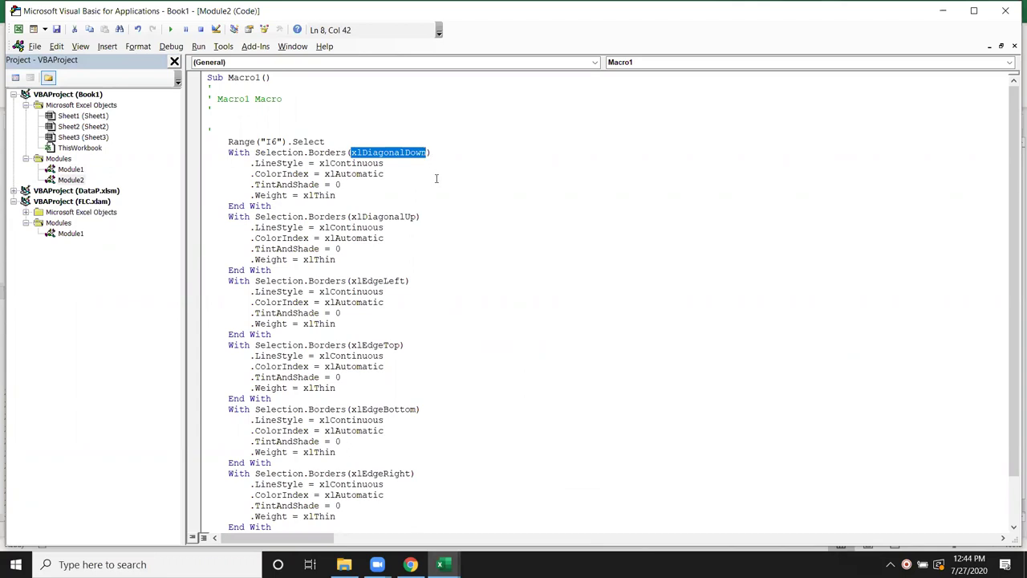
double_click(71, 170)
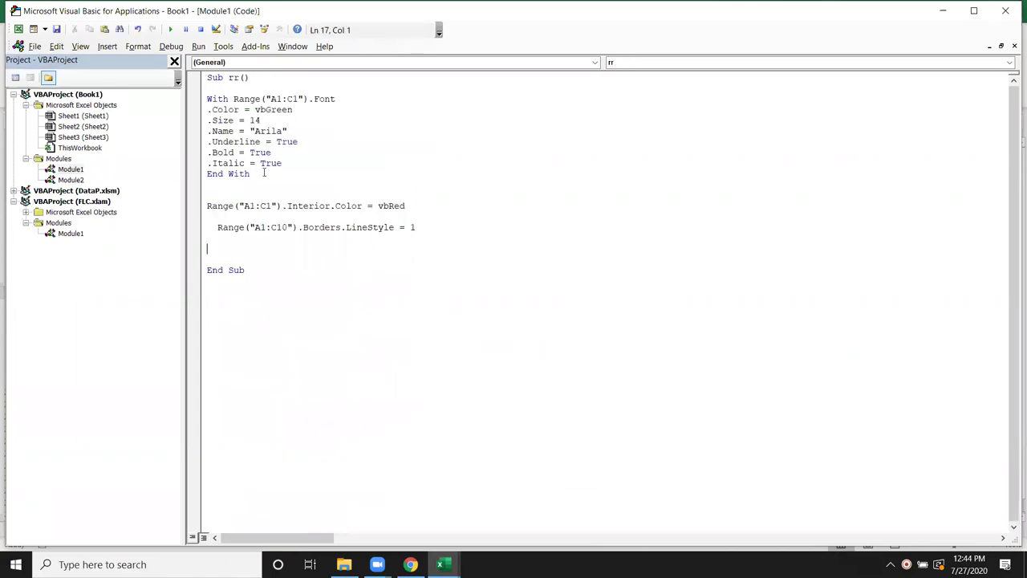
left_click(344, 227)
Change rr's border line to Range("A1:C10").Borders(xlDiagonalDown).LineStyle = 1
type("(")
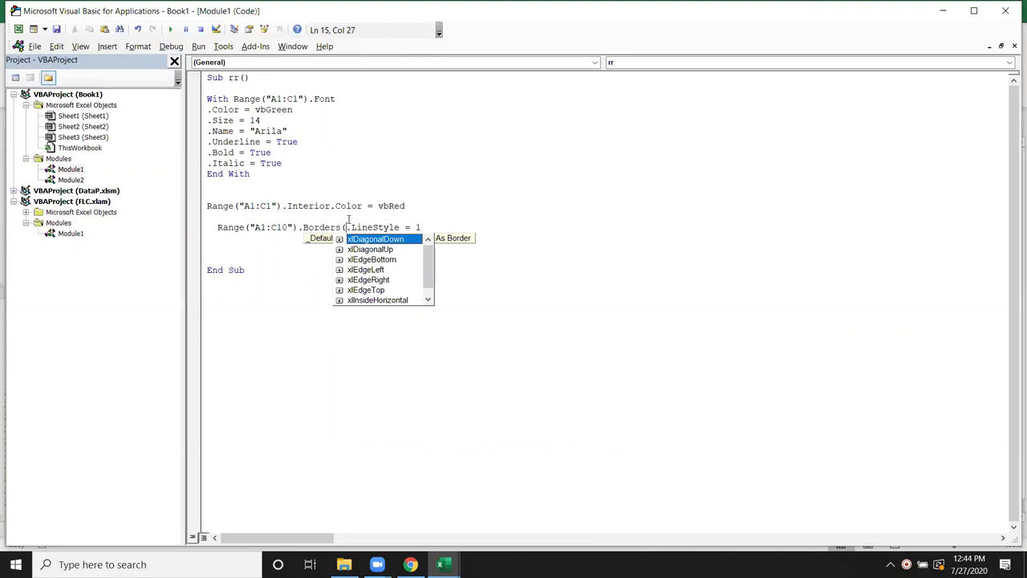
key("Down")
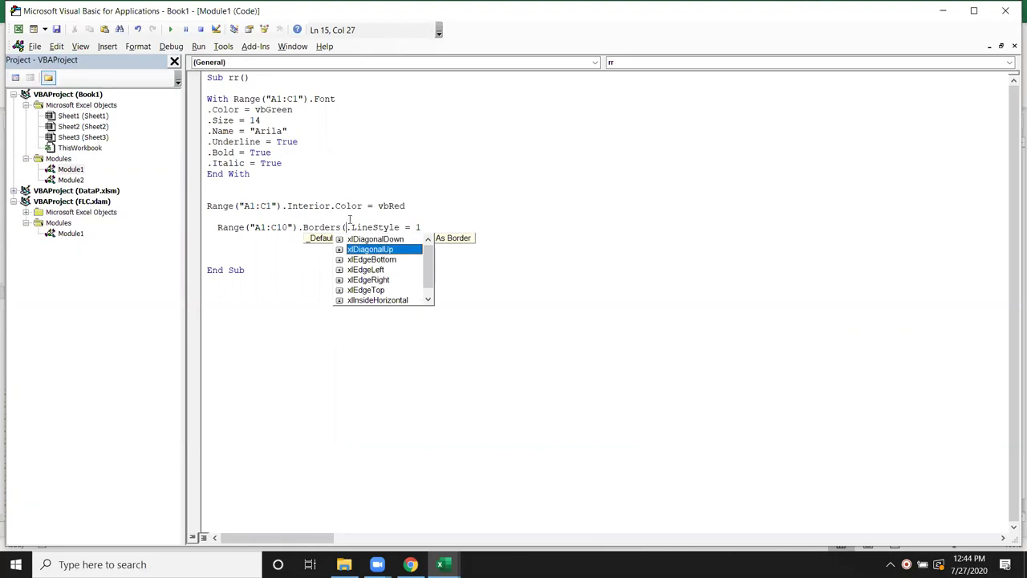
key("Down")
key("Down")
key("Down")
key("Down")
key("Down")
key("Down")
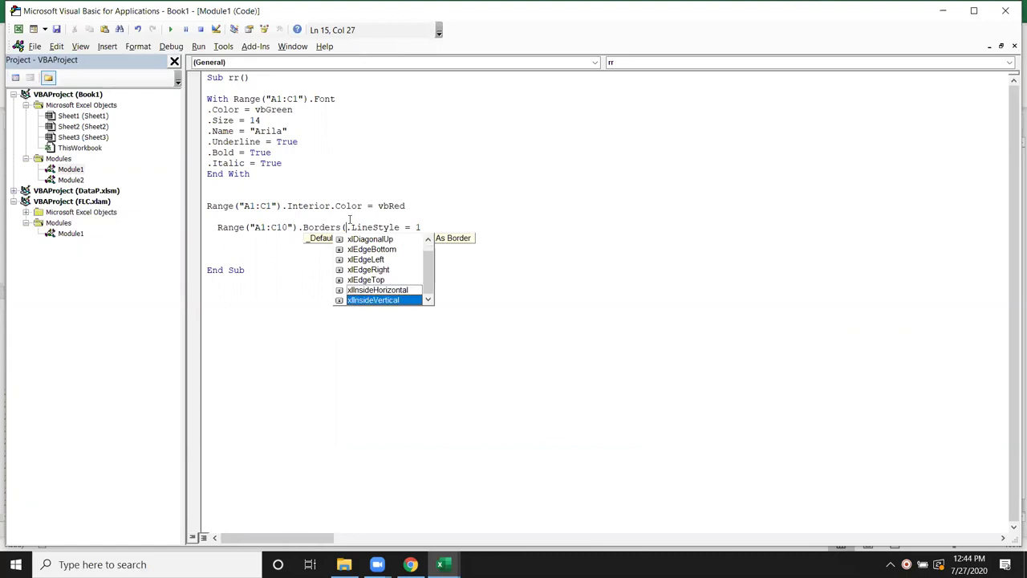
key("Up")
key("Up")
key("Up")
key("Up")
key("Up")
key("Up")
key("Down")
key("Down")
key("Up")
key("Up")
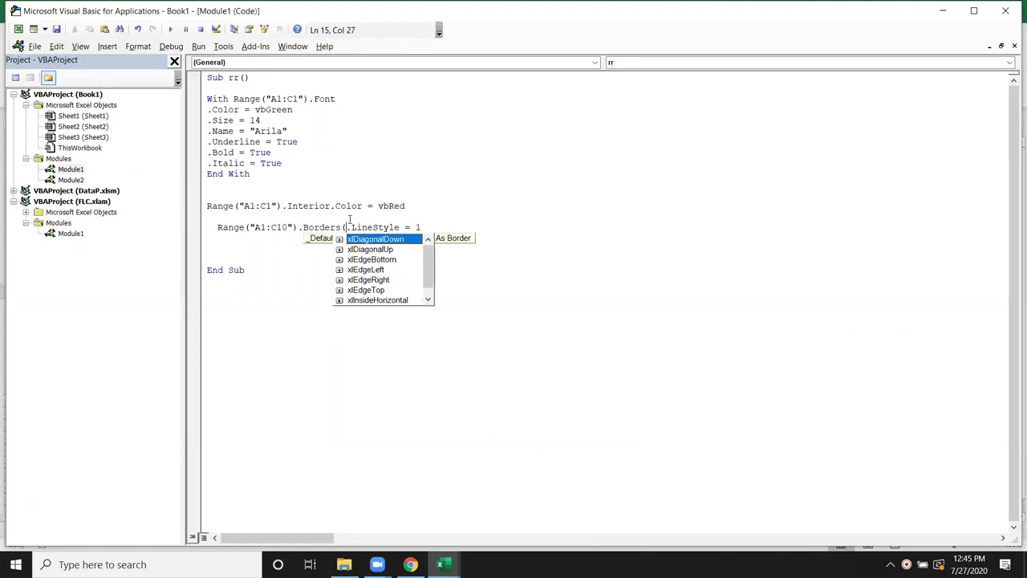
key("Tab")
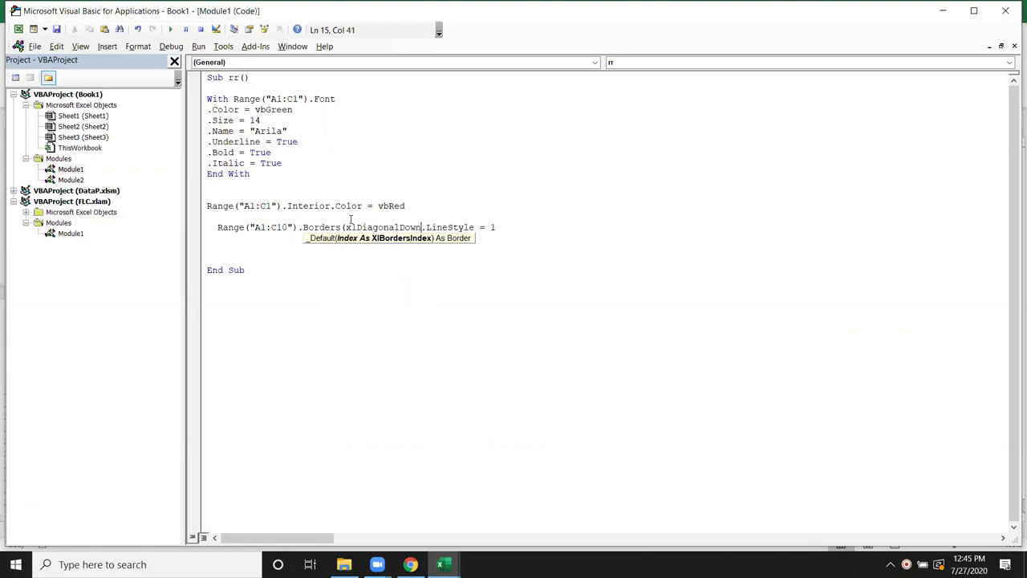
type(")")
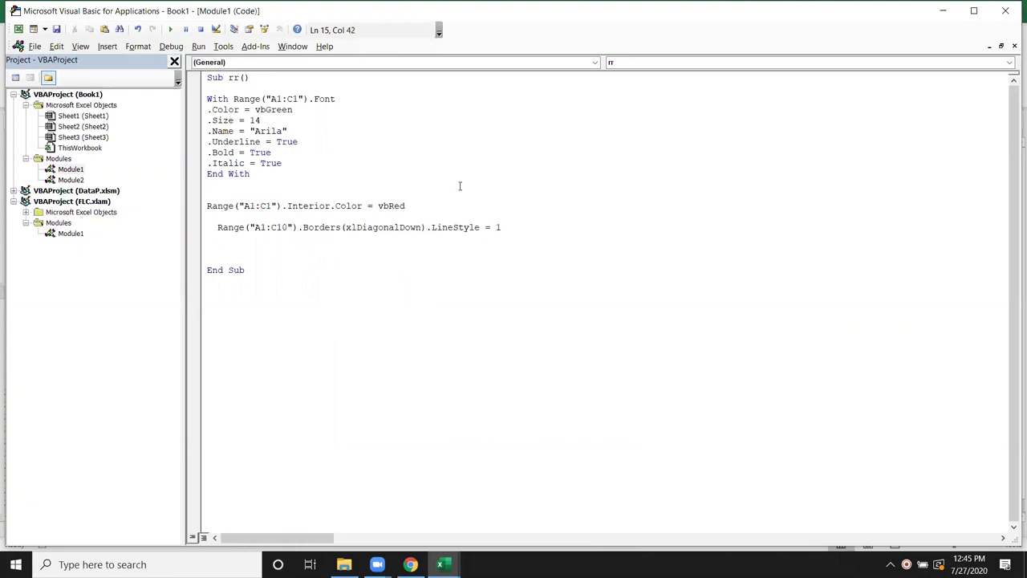
left_click(630, 266)
Check the xlContinuous line style in Module2's recorded code, then return to Excel
left_click(495, 227)
double_click(497, 228)
double_click(80, 182)
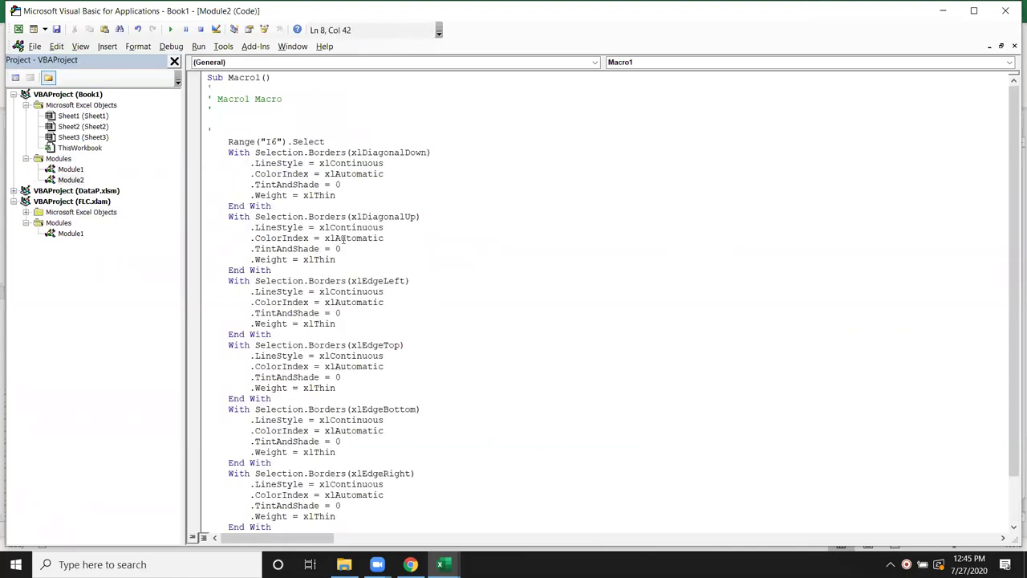
left_click_drag(319, 227, 385, 228)
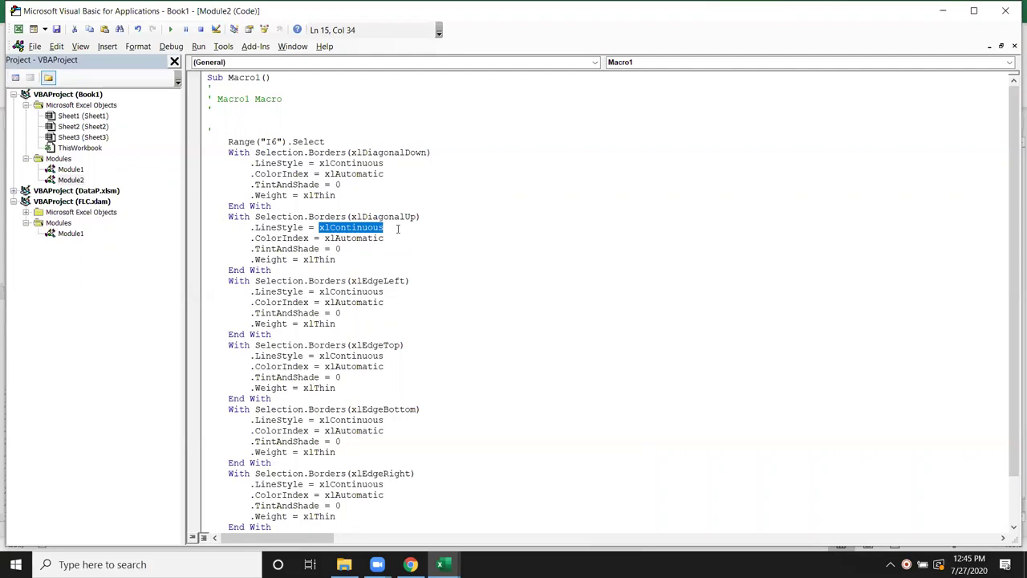
key("alt+F11")
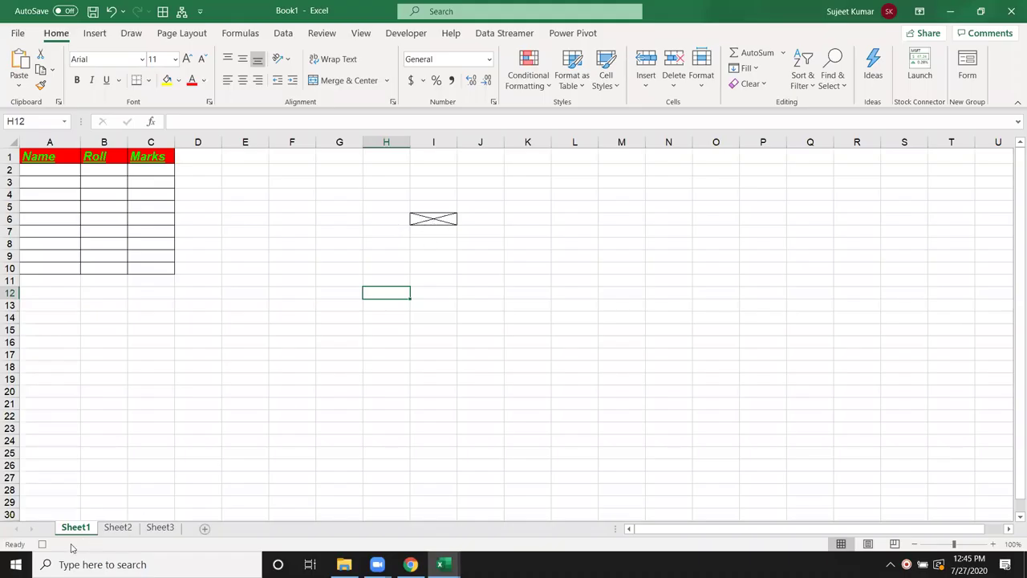
Select H10:K16 and apply a dashed outline border through Format Cells
left_click_drag(377, 270, 530, 343)
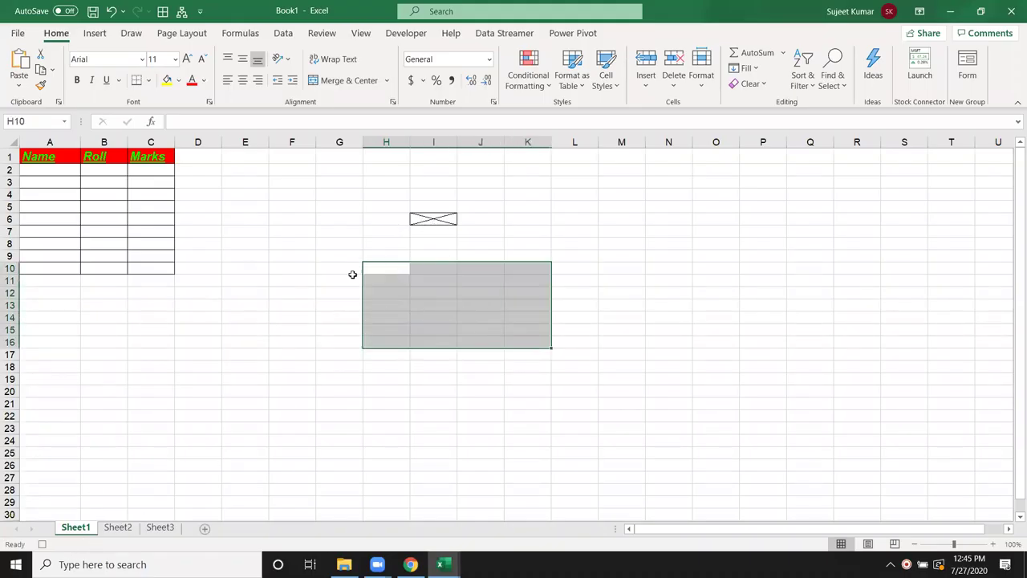
left_click(151, 82)
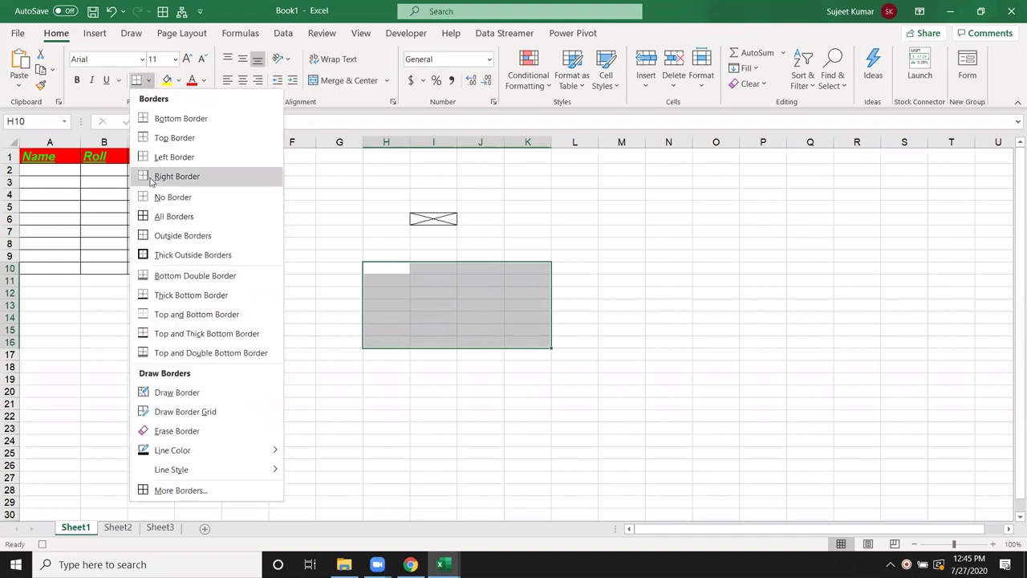
left_click(415, 280)
right_click(415, 280)
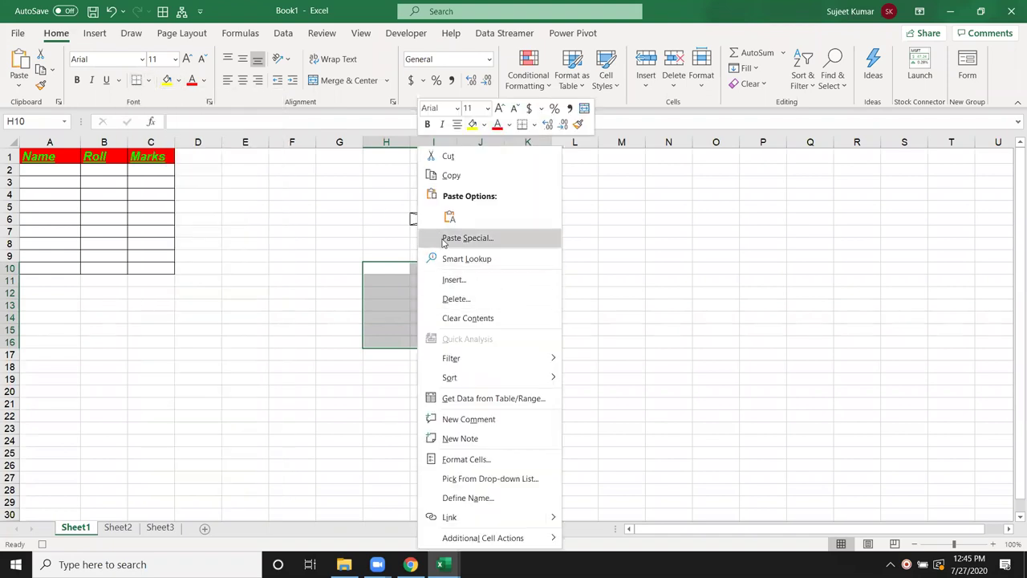
left_click(470, 460)
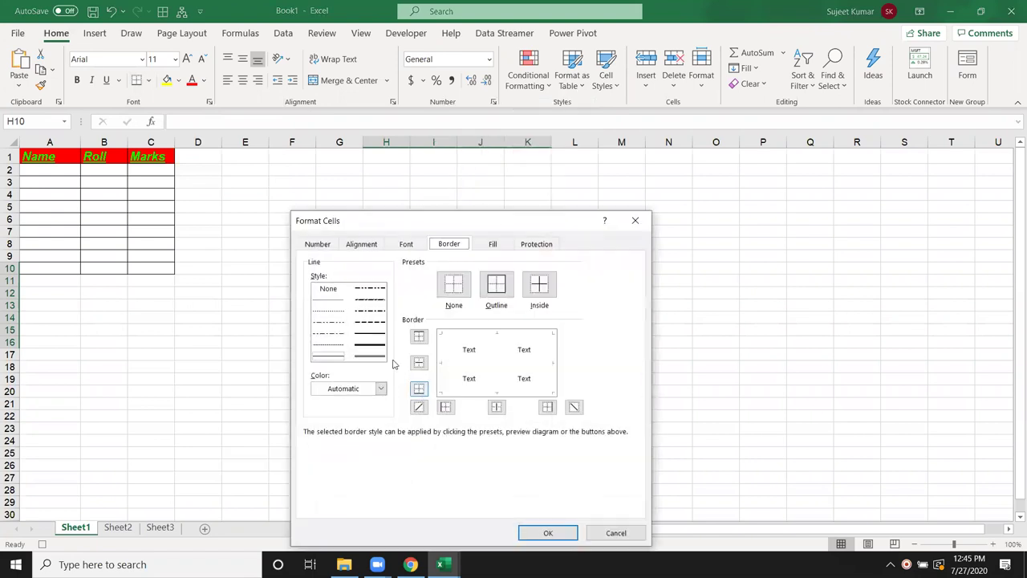
left_click(337, 345)
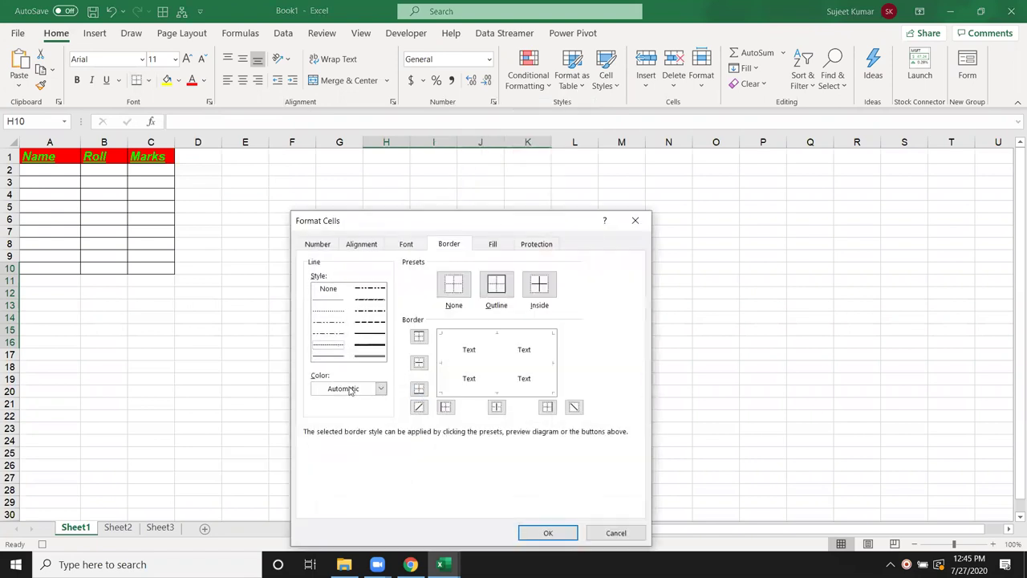
left_click(496, 286)
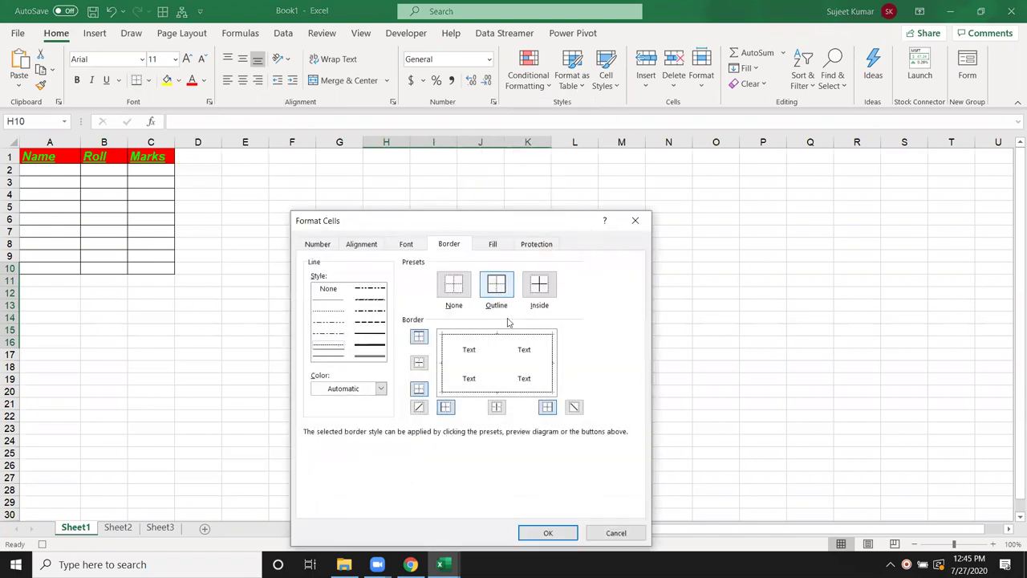
left_click(544, 531)
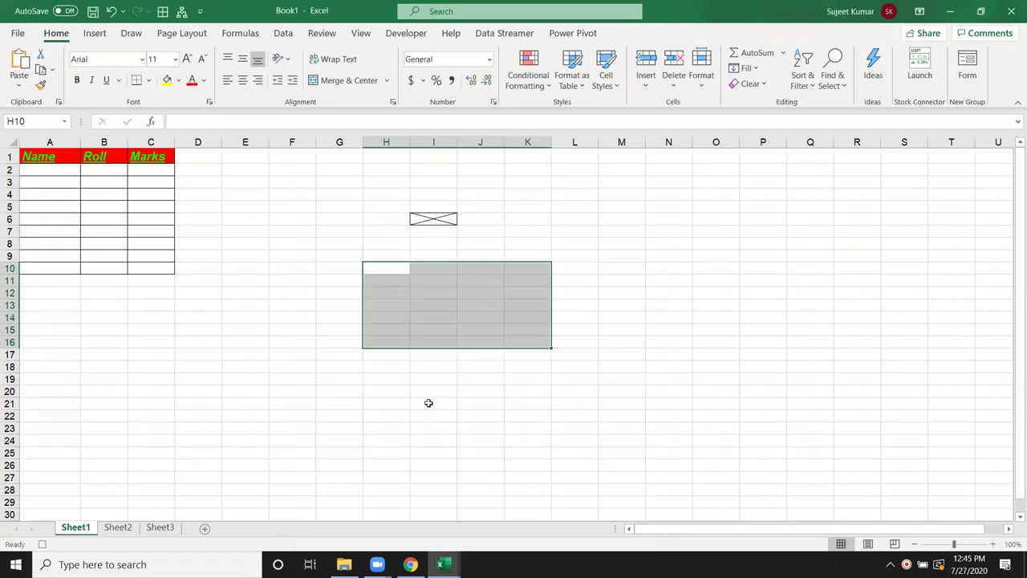
key("alt+F11")
Review Macro1's .LineStyle = xlDash line and insert a blank line after the first End With
scroll(459, 306, "down", 1)
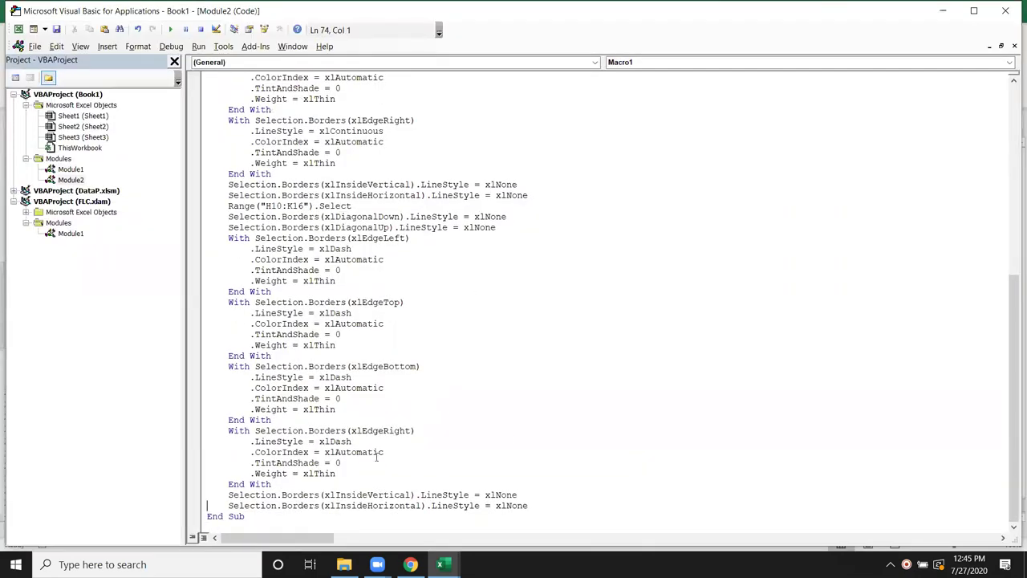
key("Up")
key("Up")
key("Up")
key("End")
left_click_drag(353, 443, 319, 442)
left_click_drag(245, 442, 354, 439)
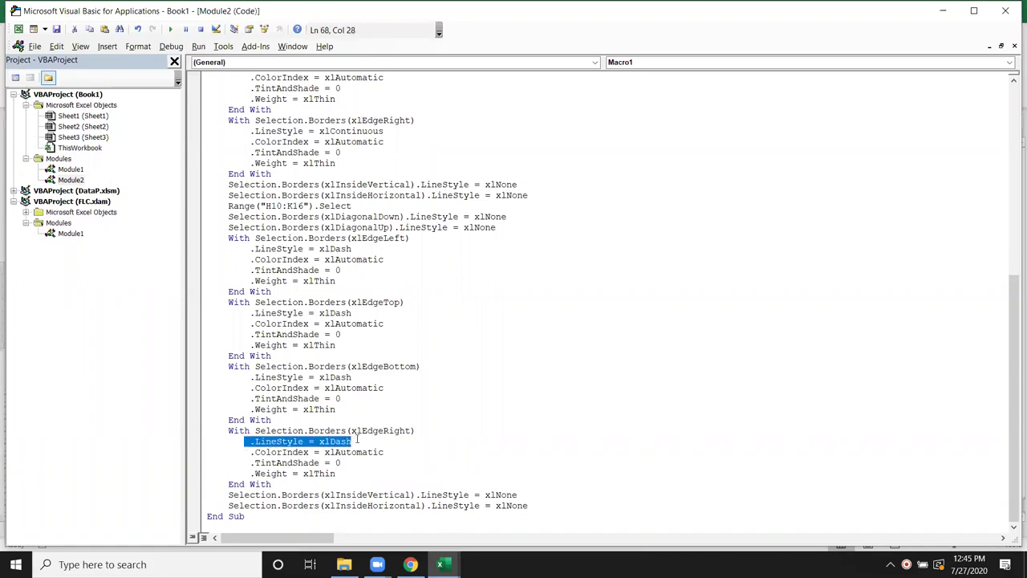
scroll(355, 427, "up", 5)
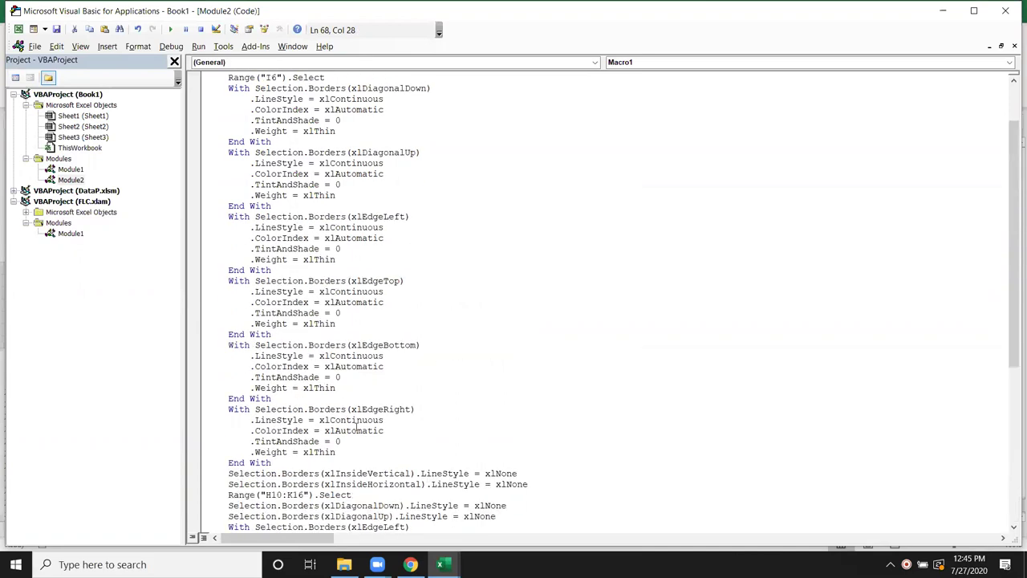
scroll(357, 426, "up", 2)
left_click(286, 209)
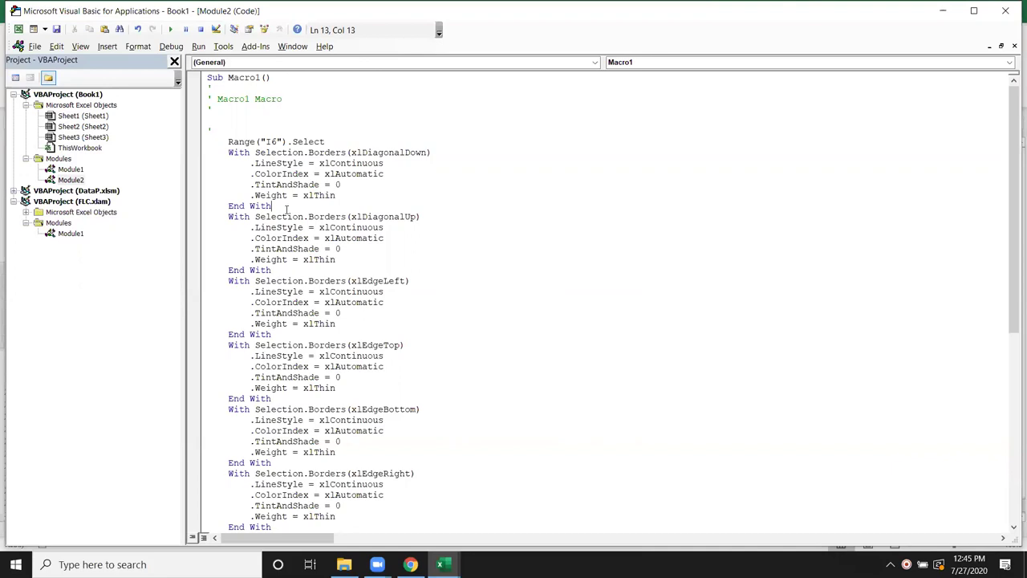
key("Return")
key("Return")
key("Return")
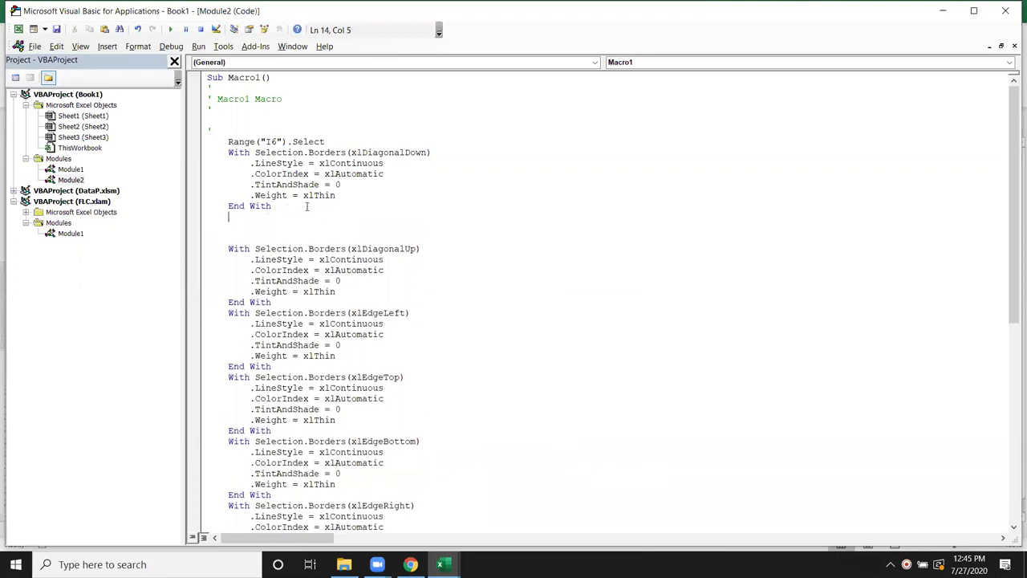
Inspect the xlDiagonalDown block's LineStyle xlContinuous and ColorIndex xlAutomatic settings
left_click(239, 154)
left_click_drag(349, 150, 330, 152)
mouse_move(433, 153)
left_mouse_down()
mouse_move(253, 163)
mouse_move(256, 152)
left_mouse_up()
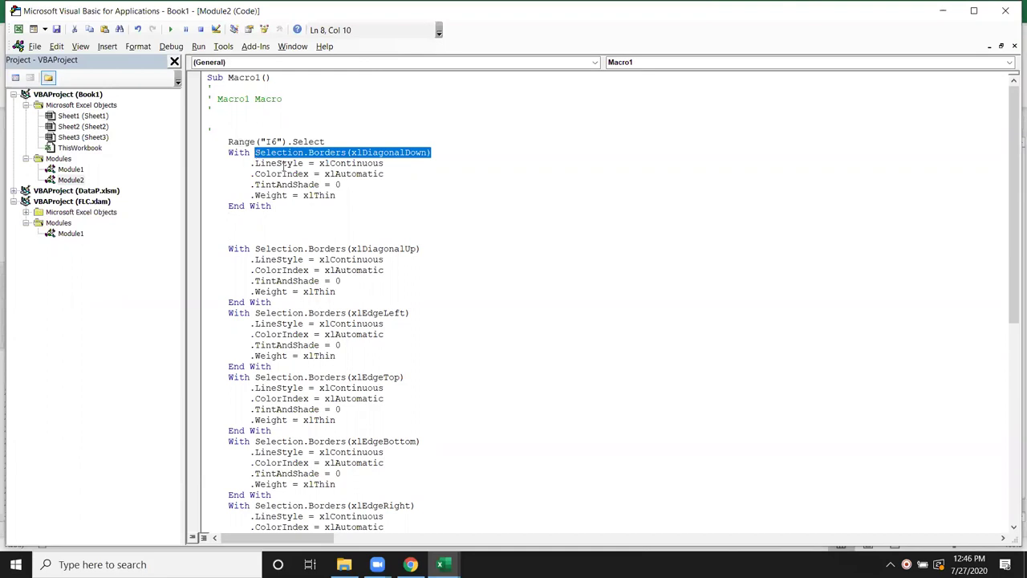
double_click(281, 163)
double_click(330, 164)
left_click(291, 174)
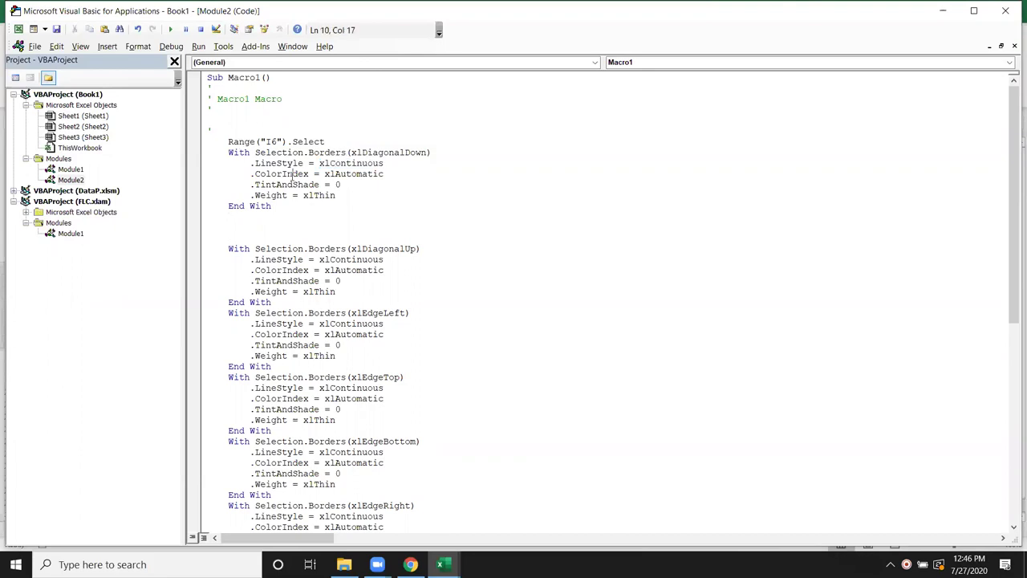
double_click(291, 174)
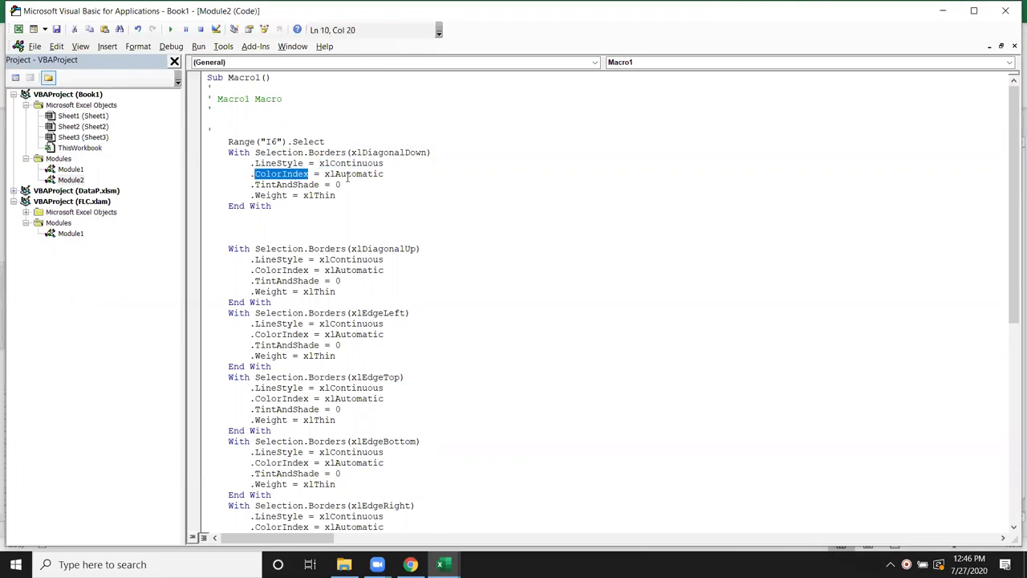
left_click_drag(385, 174, 321, 175)
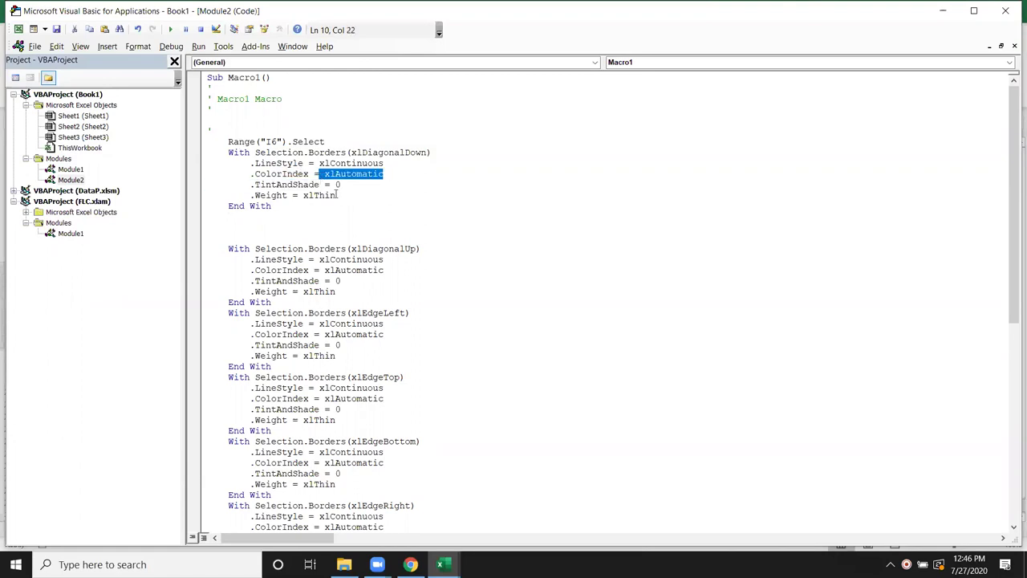
left_click(319, 213)
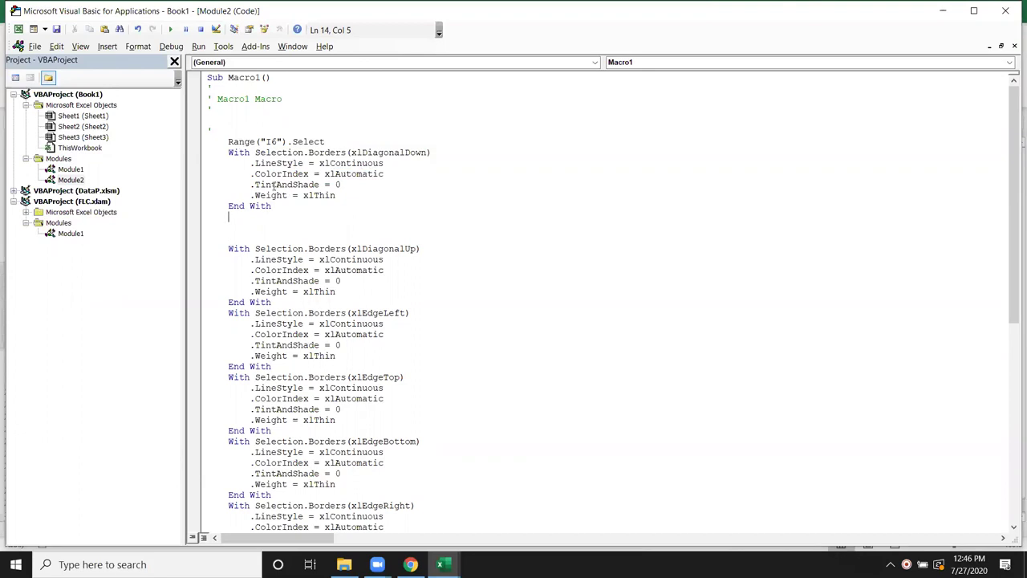
Delete the .TintAndShade = 0 line from the xlDiagonalDown With block
left_click(342, 184)
left_click_drag(343, 183, 245, 186)
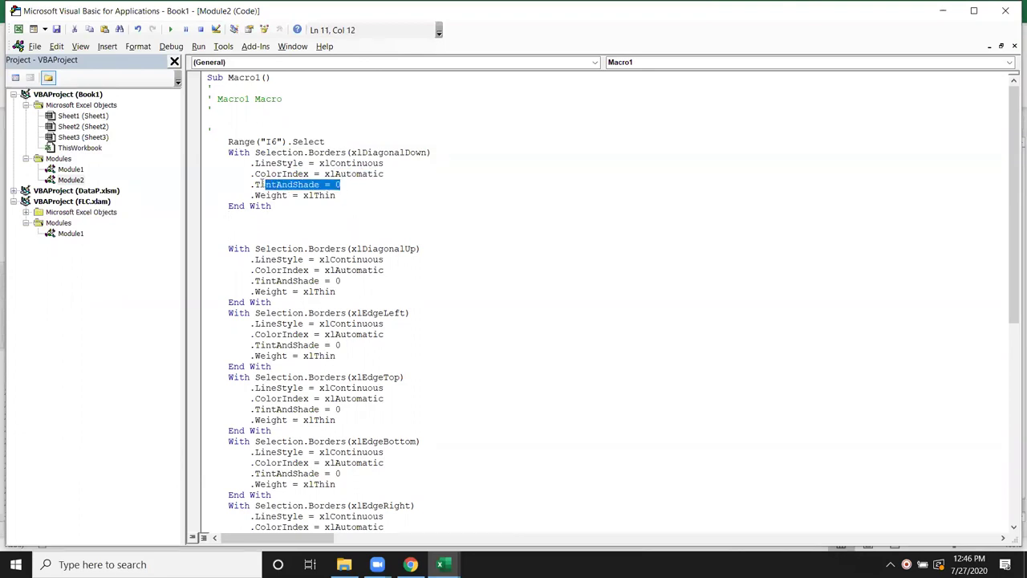
key("Delete")
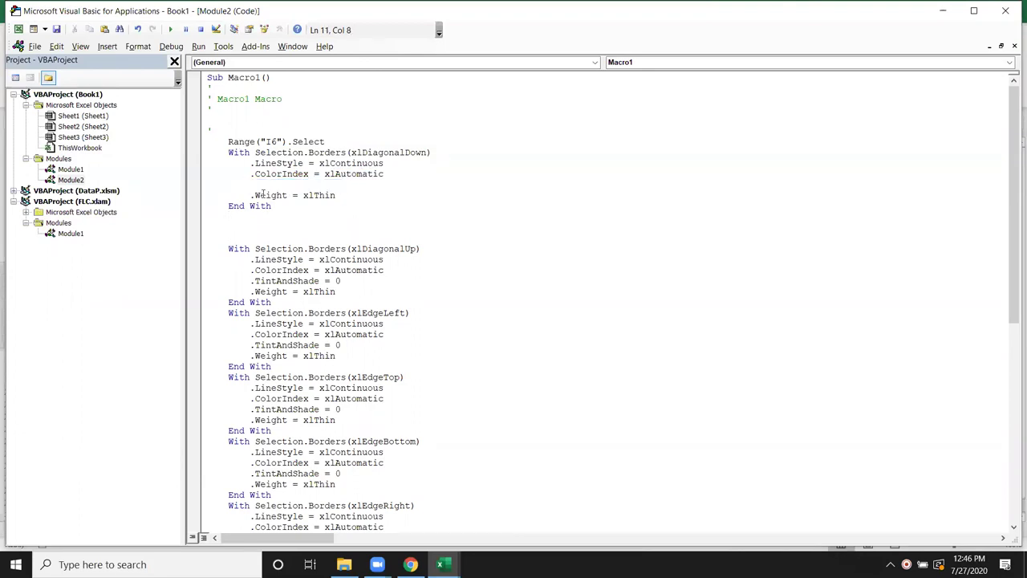
double_click(264, 195)
left_click(307, 196)
With E19 selected, record Macro2 applying Align Right, then stop recording
key("alt+F11")
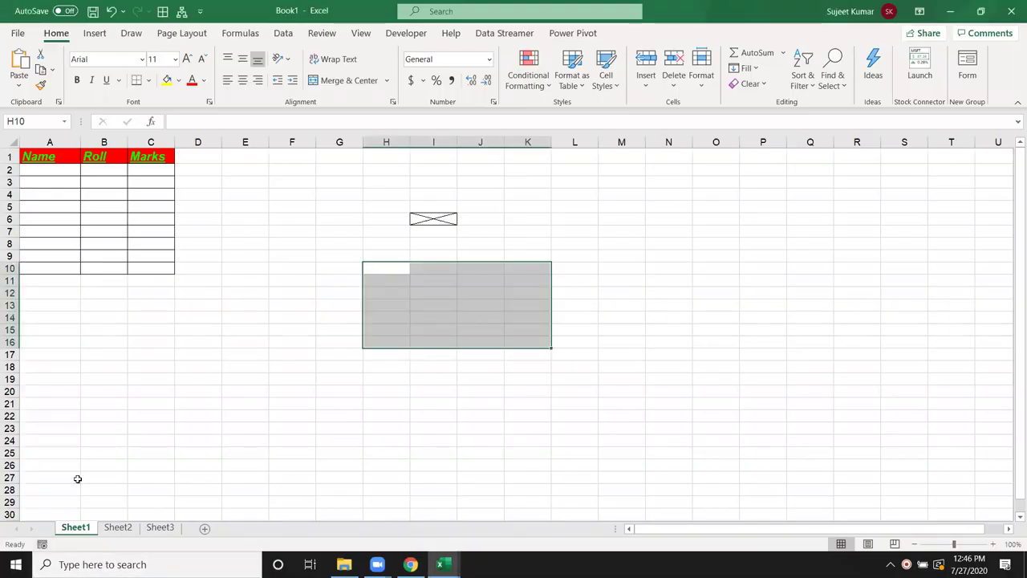
left_click(292, 280)
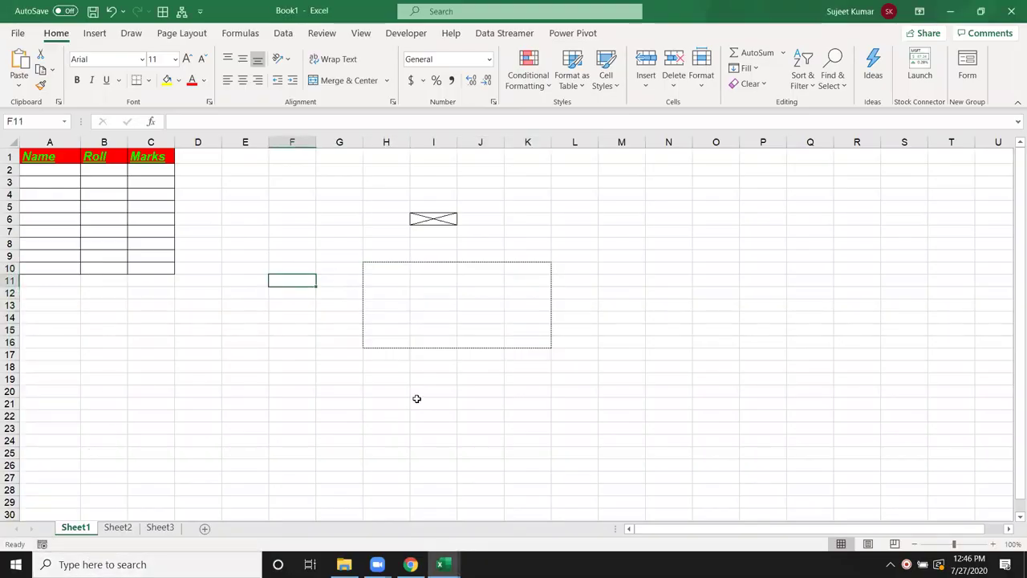
scroll(644, 271, "down", 3)
scroll(645, 270, "up", 3)
left_click(226, 376)
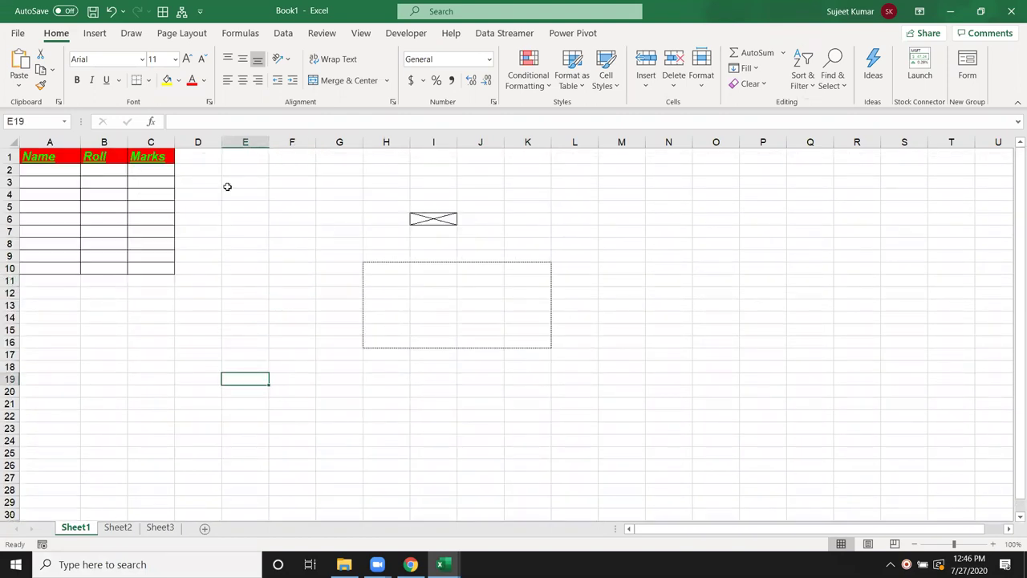
left_click(42, 544)
left_click(775, 302)
left_click(257, 81)
left_click(42, 544)
View Macro2's ShrinkToFit line, then apply bottom alignment to E19 in the sheet
key("alt+F11")
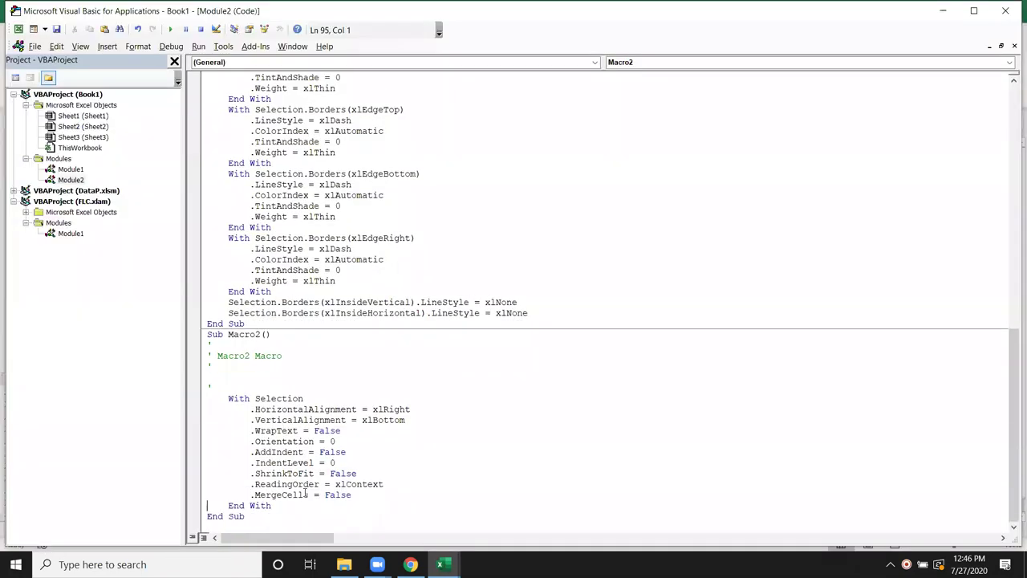
left_click(406, 478)
key("alt+F11")
key("alt")
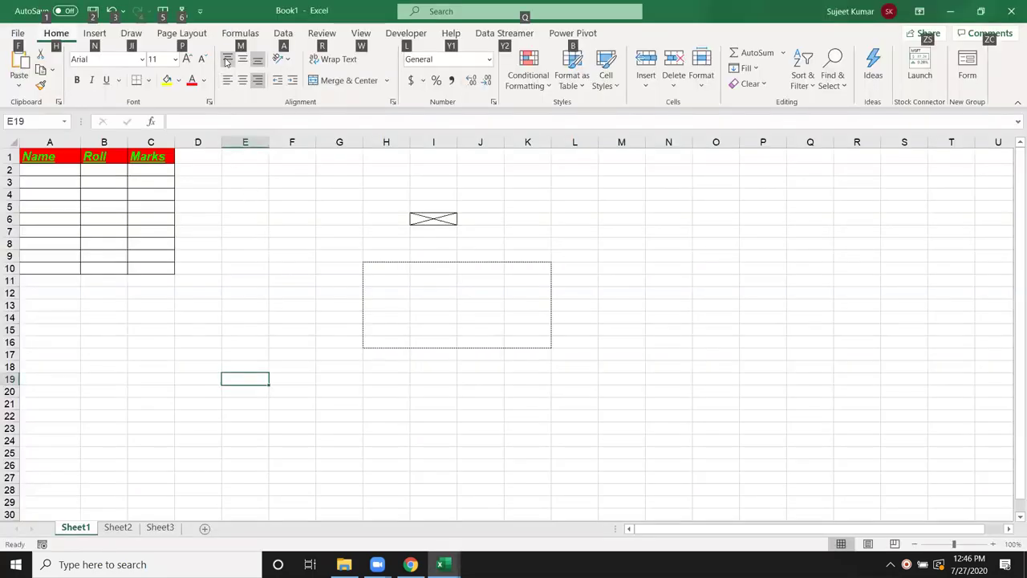
left_click(256, 62)
key("alt+F11")
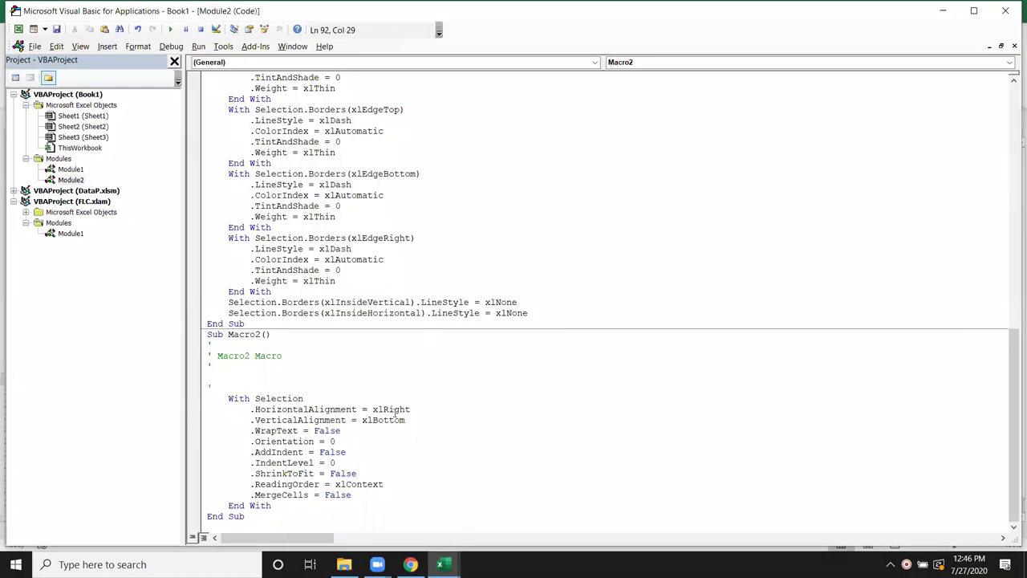
Highlight HorizontalAlignment = xlRight and VerticalAlignment = xlBottom in Macro2's code
double_click(346, 409)
left_click_drag(372, 409, 416, 410)
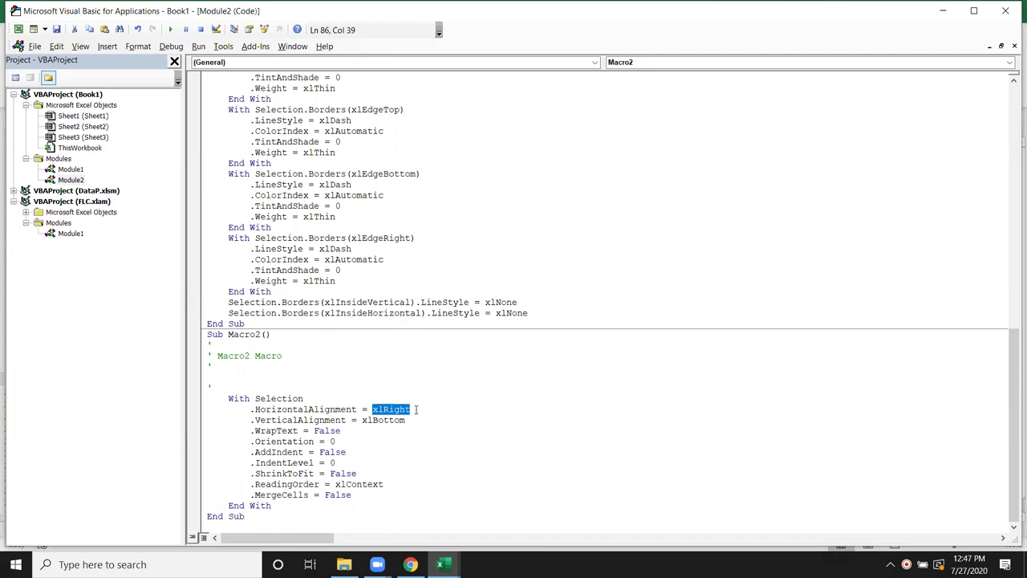
double_click(307, 420)
left_click(369, 420)
double_click(369, 420)
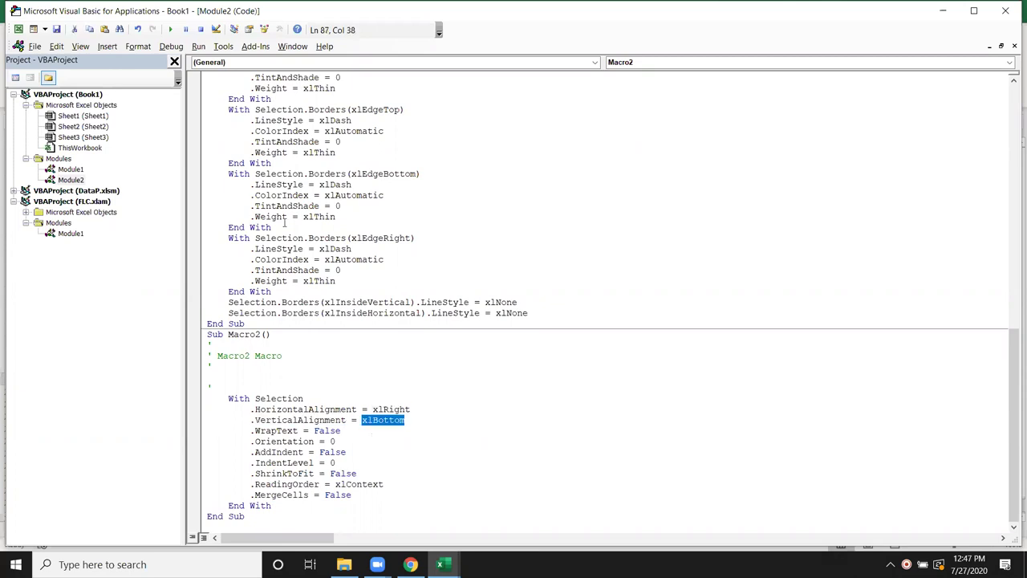
key("alt+F11")
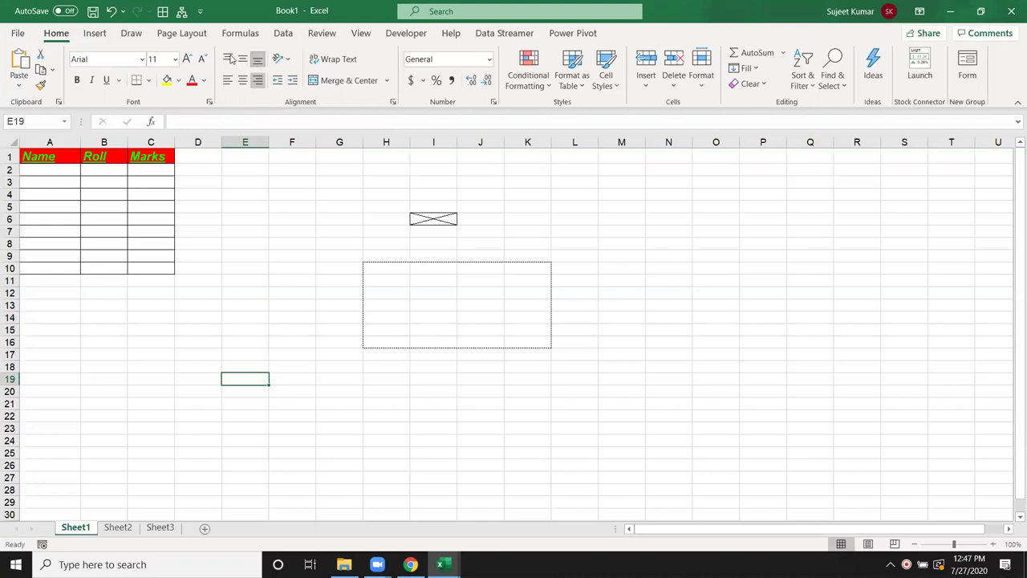
key("alt+F11")
Point out WrapText False, Orientation 0 and AddIndent False in Macro2
key("Down")
key("ctrl+shift+Left")
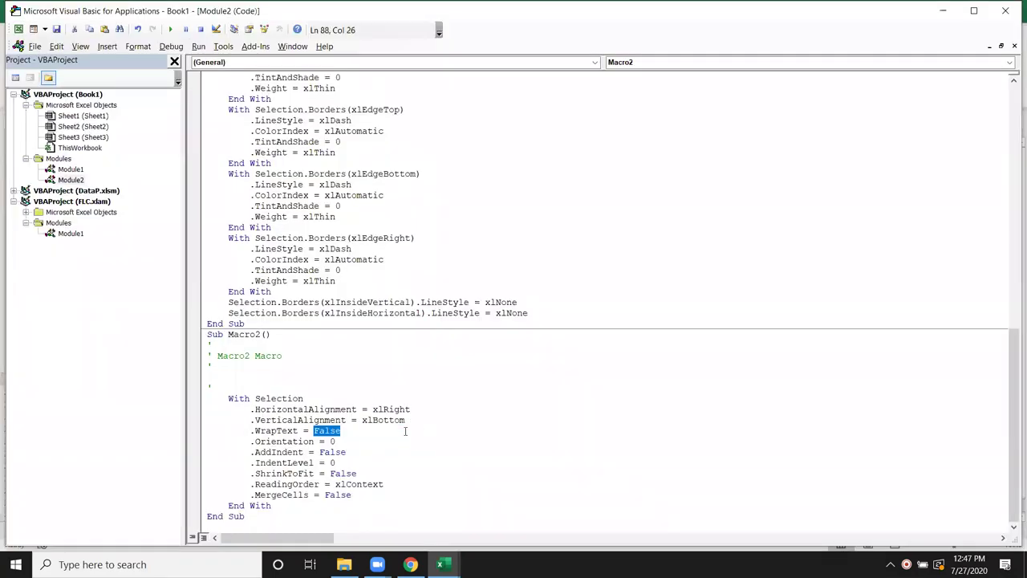
double_click(279, 431)
double_click(317, 431)
left_click(297, 443)
double_click(297, 443)
double_click(333, 441)
left_click(286, 453)
double_click(287, 454)
double_click(332, 451)
Point out IndentLevel 0, ShrinkToFit False, MergeCells False, then mark the whole With Selection block
left_click(336, 463)
left_click_drag(336, 463, 325, 463)
double_click(294, 474)
double_click(343, 473)
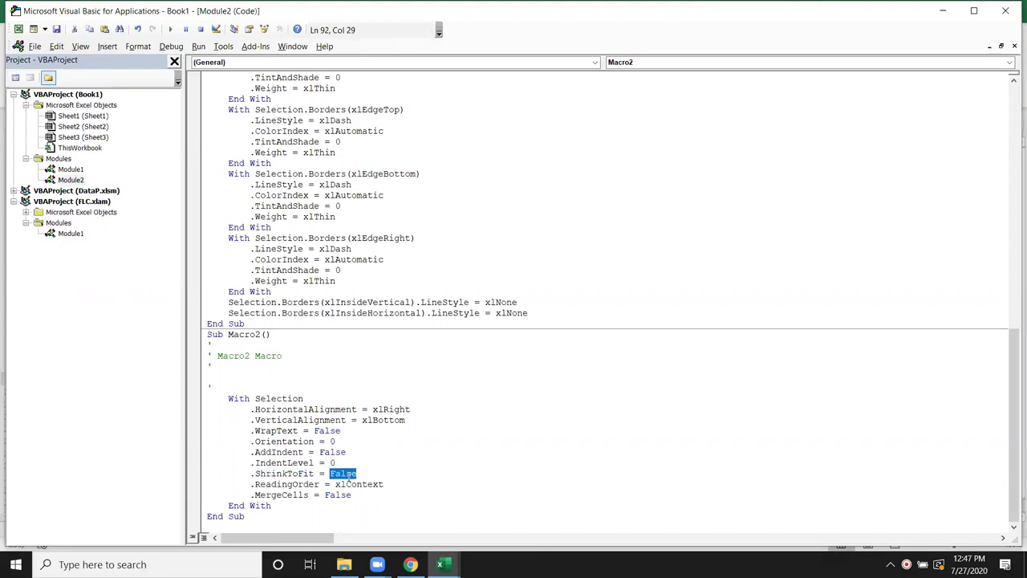
double_click(279, 495)
double_click(338, 495)
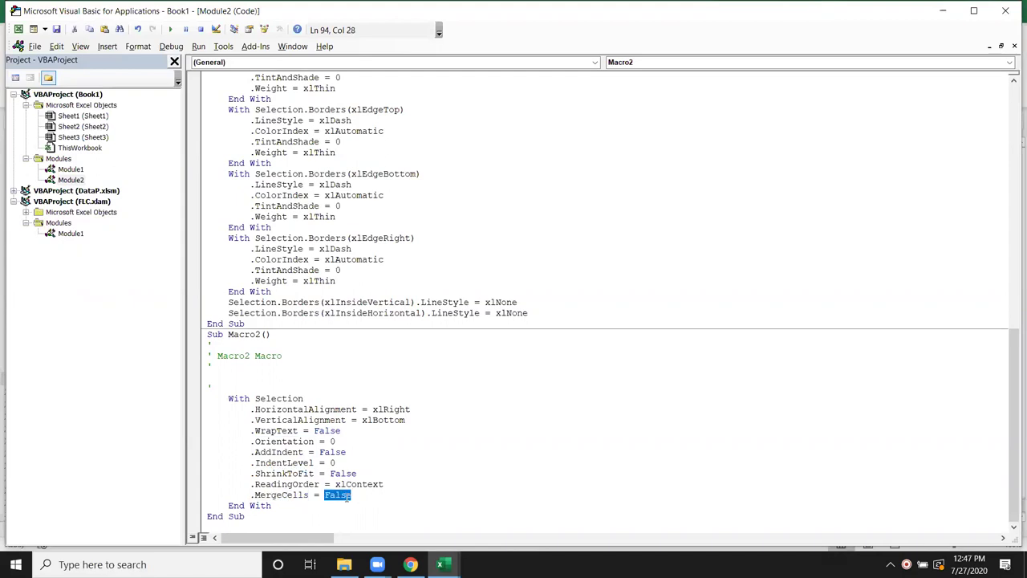
left_click(274, 506)
left_click_drag(272, 506, 238, 398)
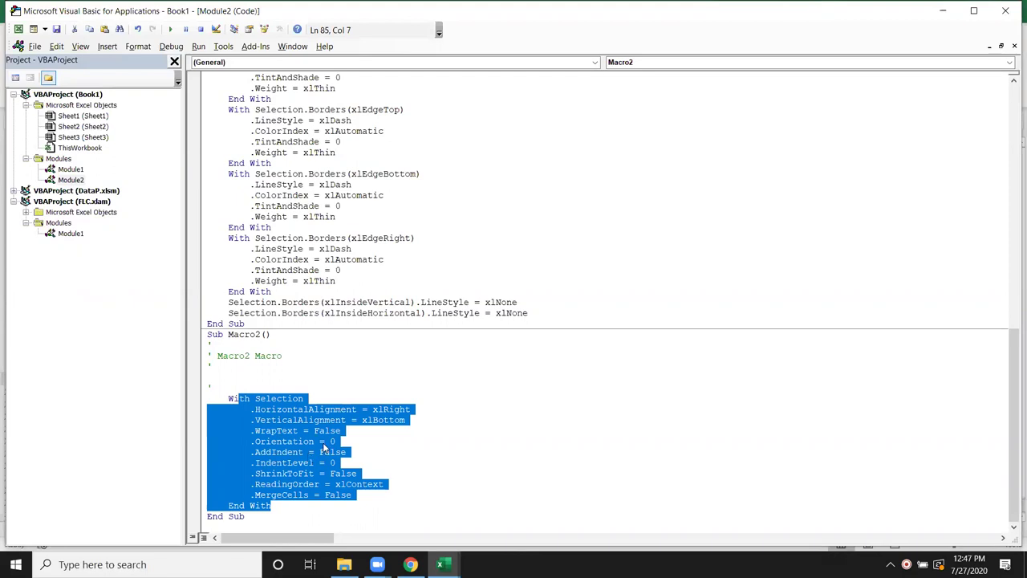
key("alt+F11")
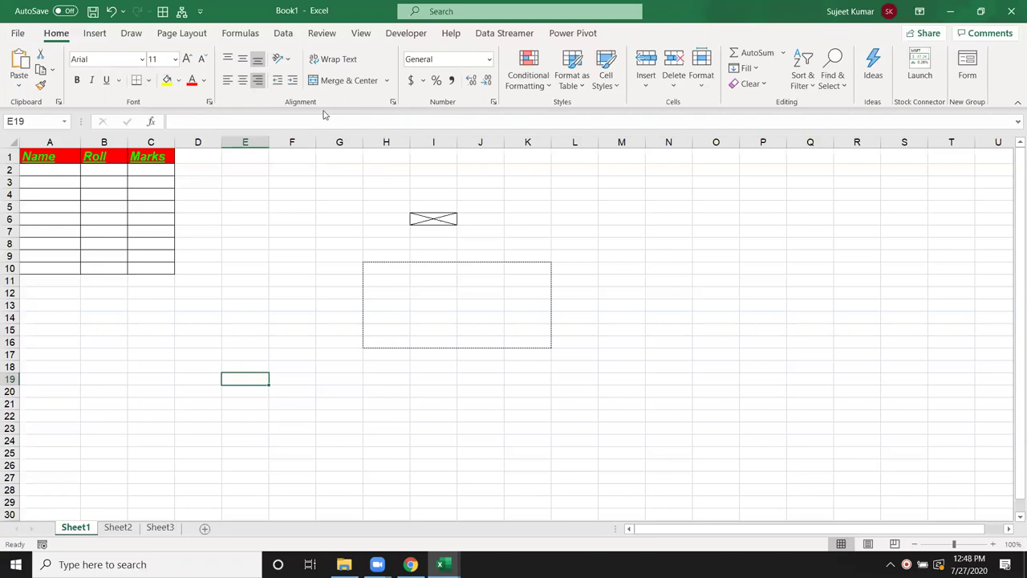
key("alt+F11")
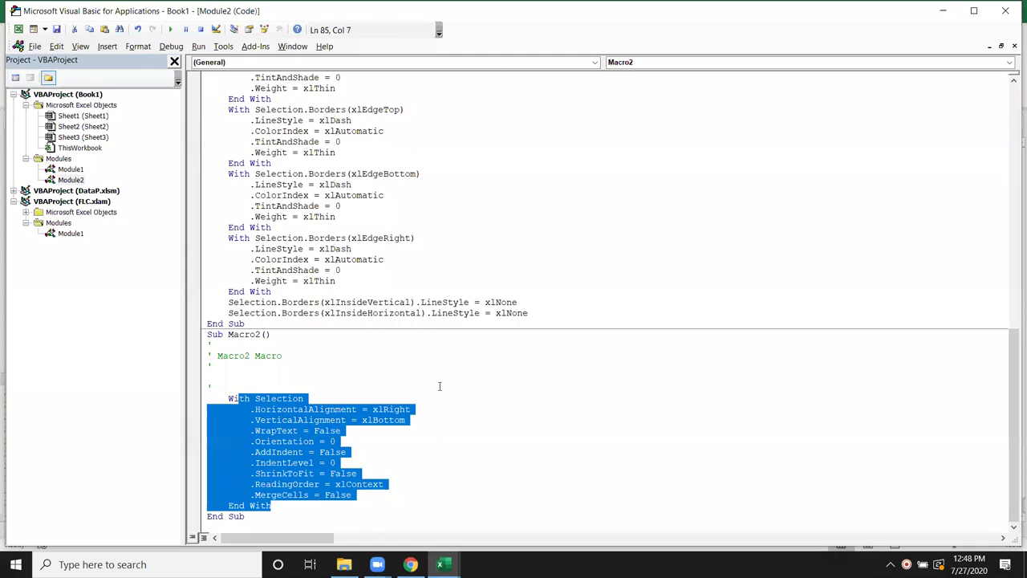
left_click(305, 508)
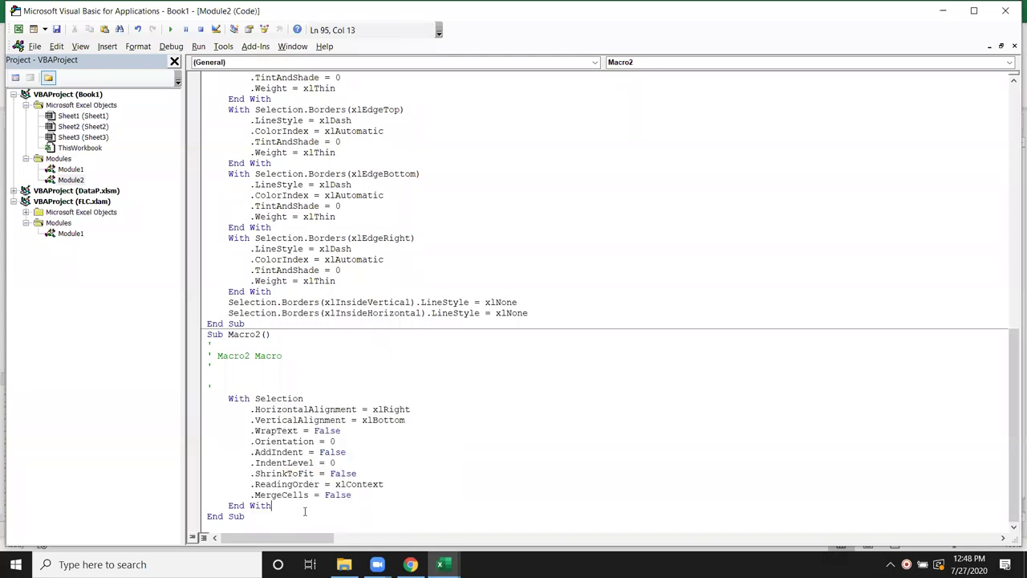
In rr, add Range("A1").NumberFormat = "DD-MMM-YY", replacing an initial "0.0%" format
double_click(72, 170)
left_click(241, 235)
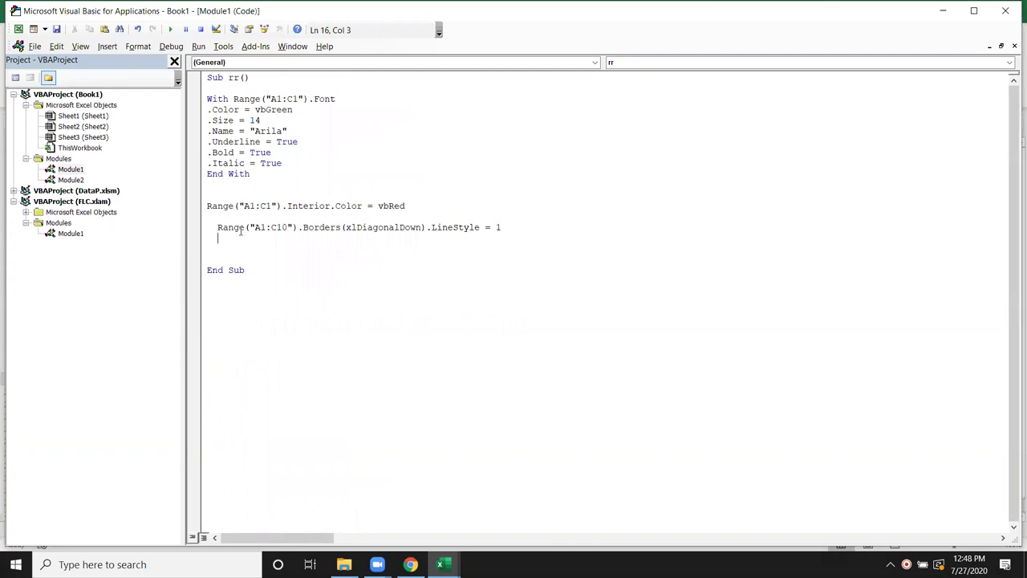
key("Return")
type("range(\"A2")
key("BackSpace")
type("1\")")
type(".nu")
key("Tab")
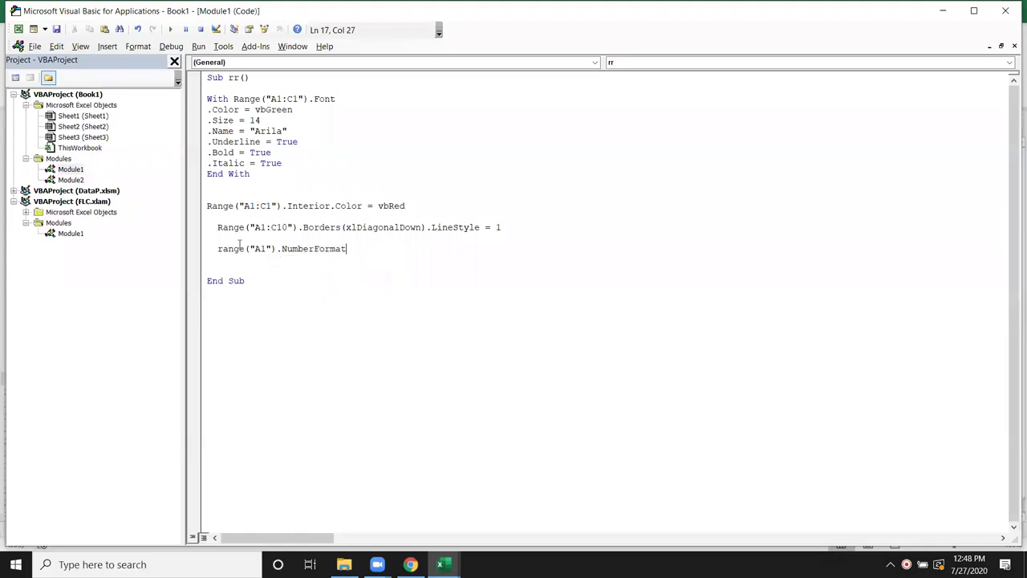
type("= \"")
type("0.0%\"")
key("Return")
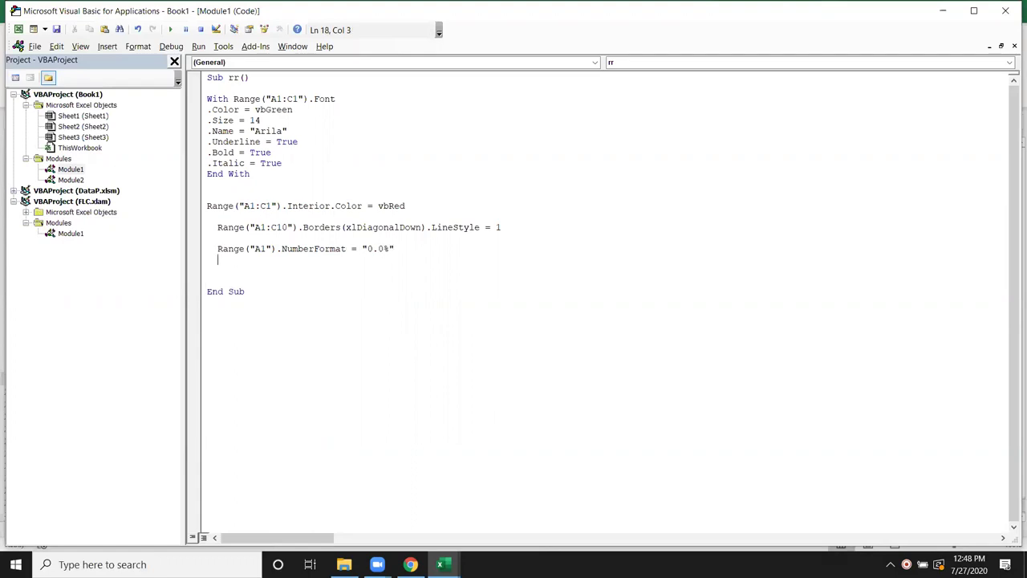
key("BackSpace")
key("BackSpace")
key("BackSpace")
key("BackSpace")
key("BackSpace")
key("BackSpace")
key("BackSpace")
type("DD-MMM-YY\"")
key("Return")
Create an empty Sub Att() macro in Module1
left_click(240, 373)
key("Return")
key("Return")
key("Return")
key("Return")
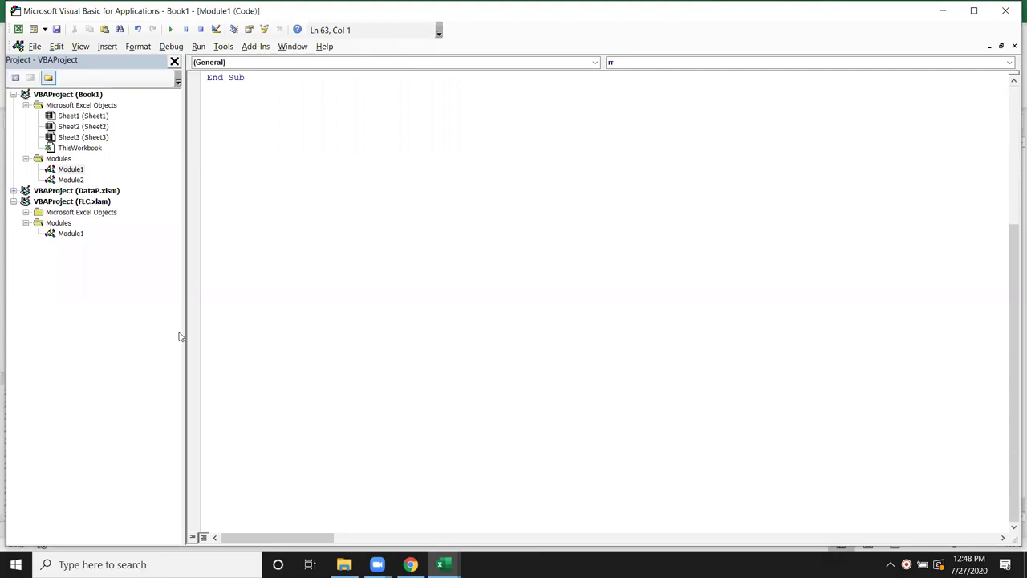
left_click(260, 132)
type("sub rr()")
key("Return")
key("Return")
key("Return")
key("Return")
key("Return")
left_click_drag(227, 132, 237, 131)
type("Att")
key("BackSpace")
left_click(260, 152)
key("Return")
key("Return")
Give Att the body Sheets.Add.Name = Format(Date, "MMMM")
key("alt+F11")
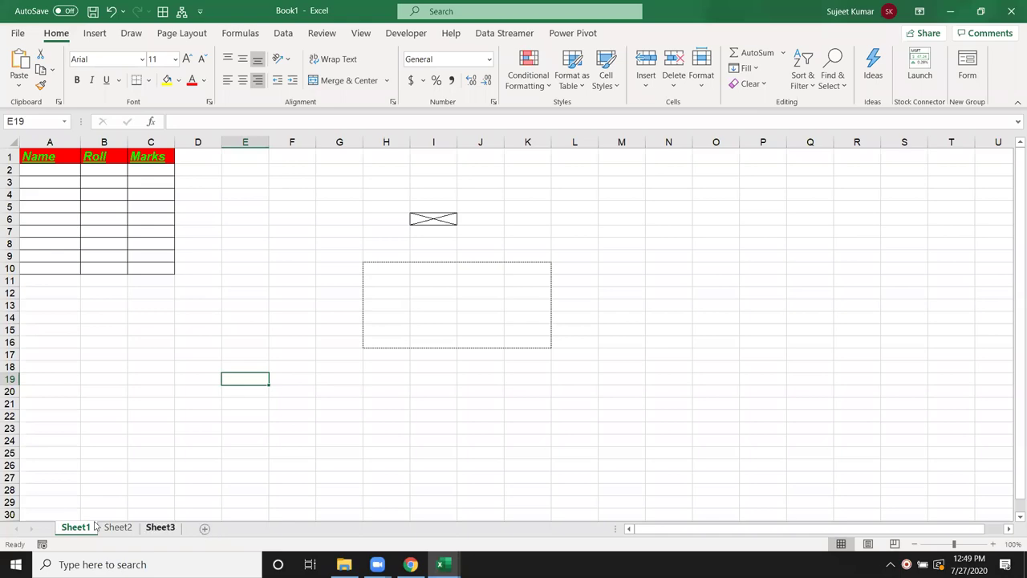
key("alt+F11")
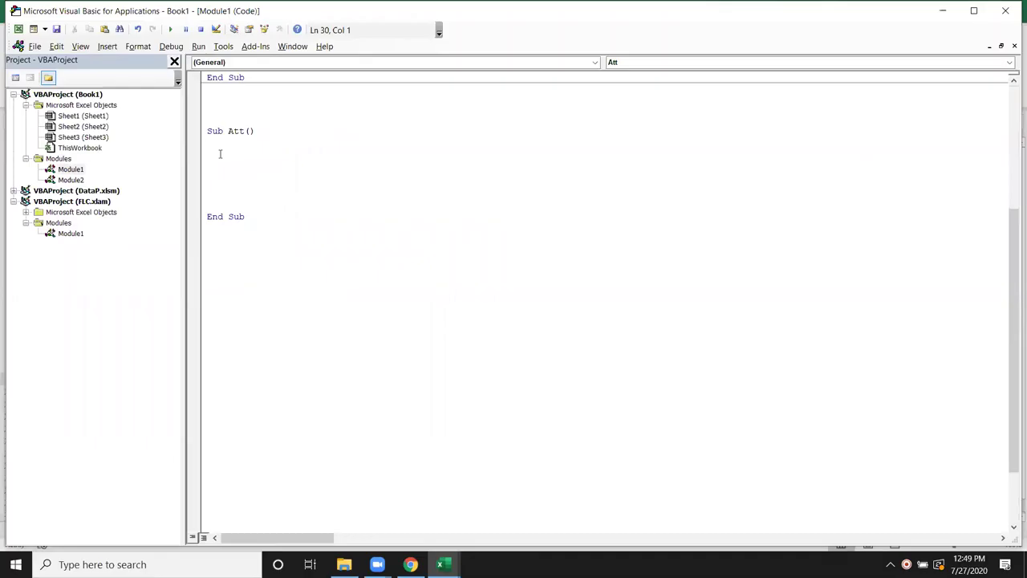
type("sheets")
type(".ad")
key("Tab")
type(".name=")
type("format")
type("(")
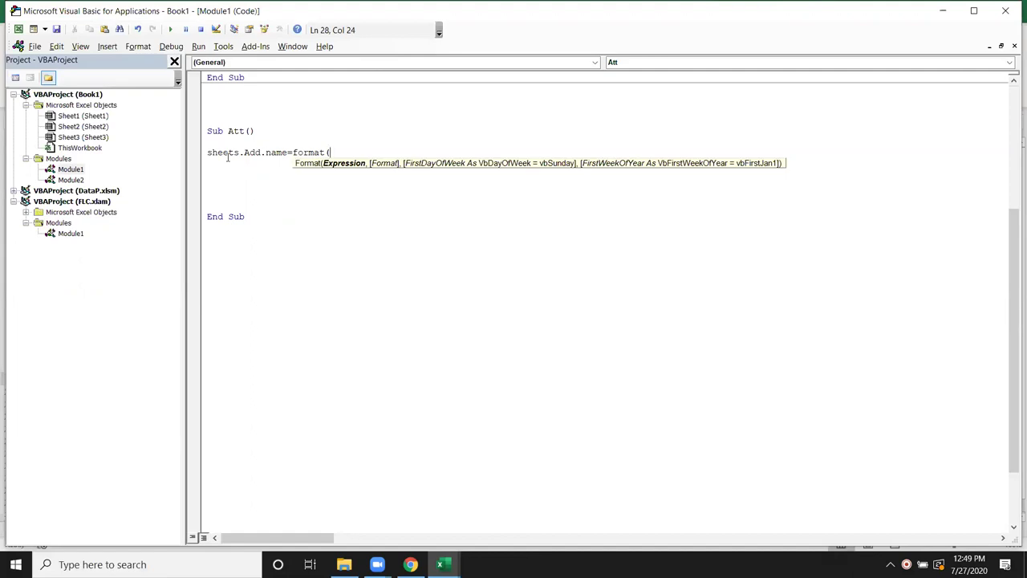
type("date,\"MMMM")
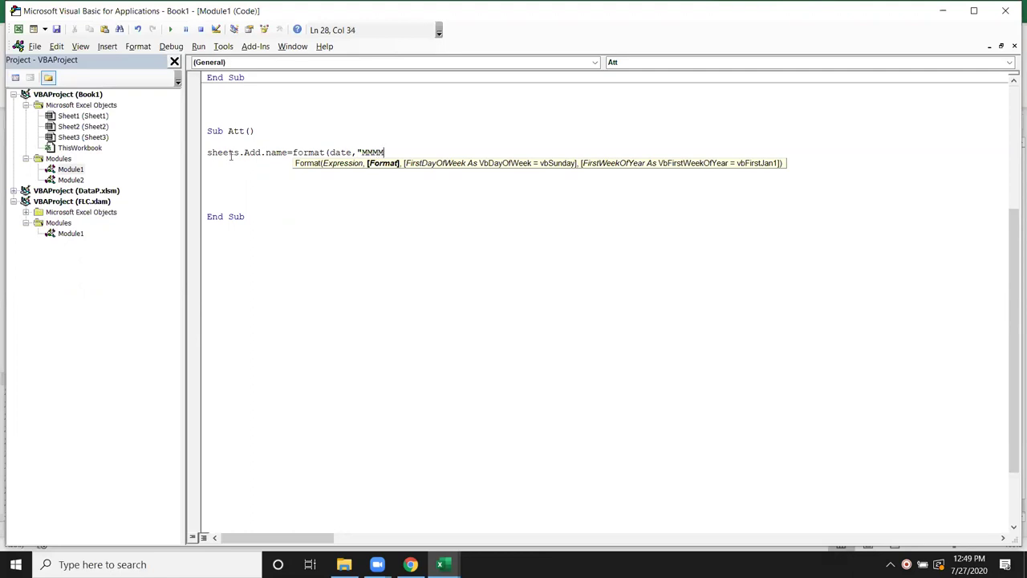
type("\")")
key("Return")
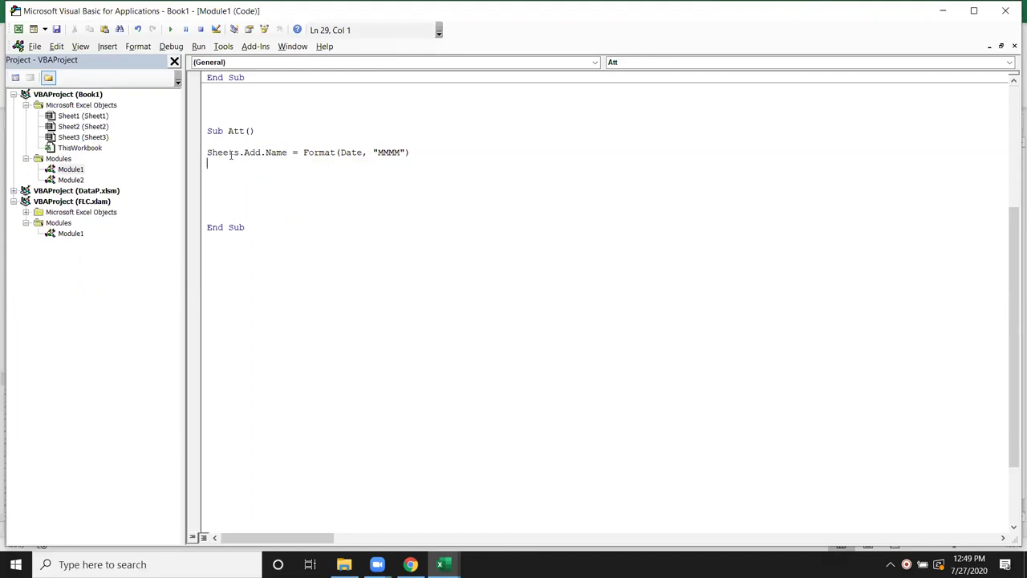
key("alt+F11")
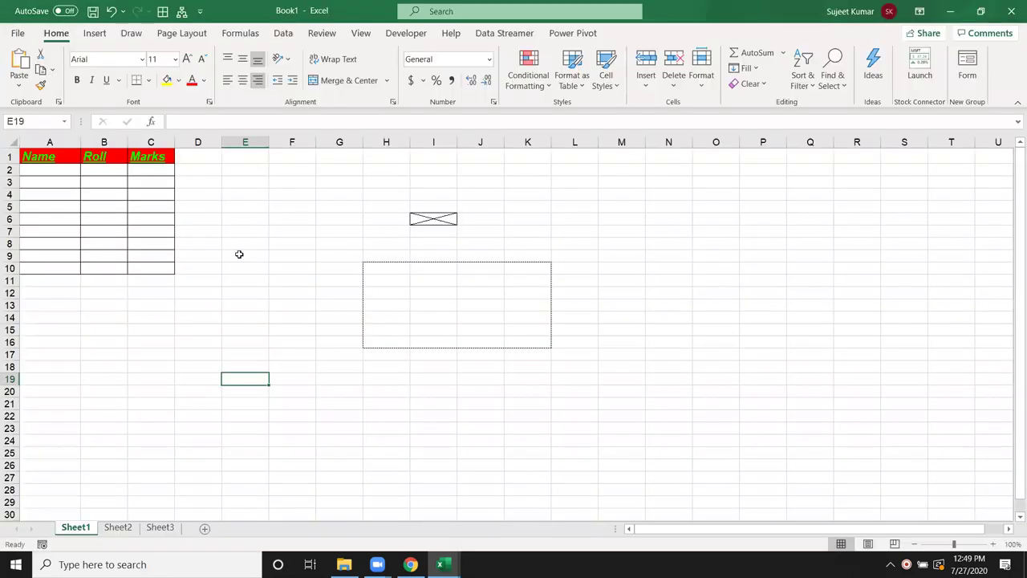
Manually add a sheet named July after Sheet3, then delete it
left_click(170, 530)
left_click(205, 528)
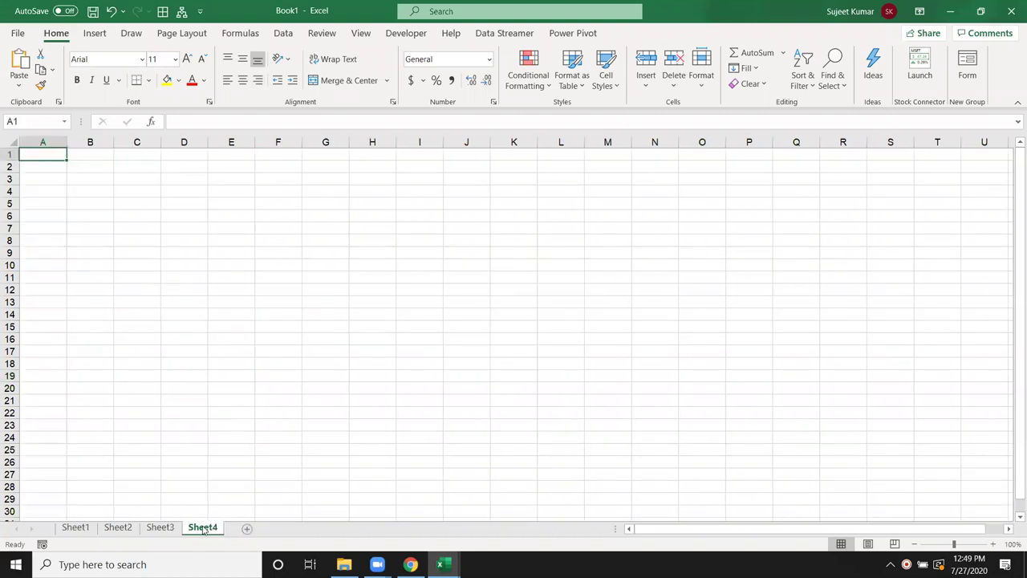
double_click(203, 528)
type("Jul")
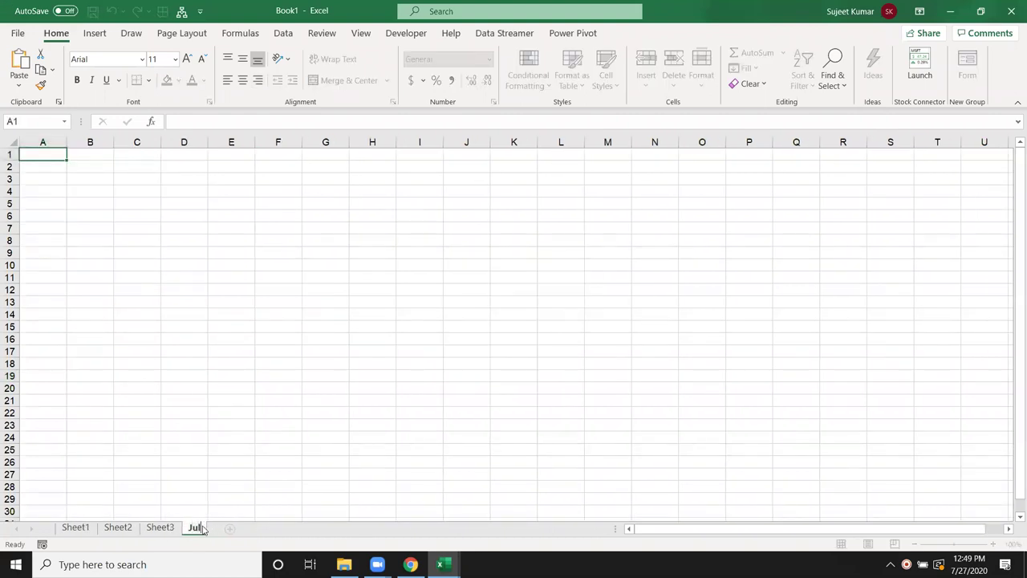
type("y")
left_click(216, 440)
right_click(203, 530)
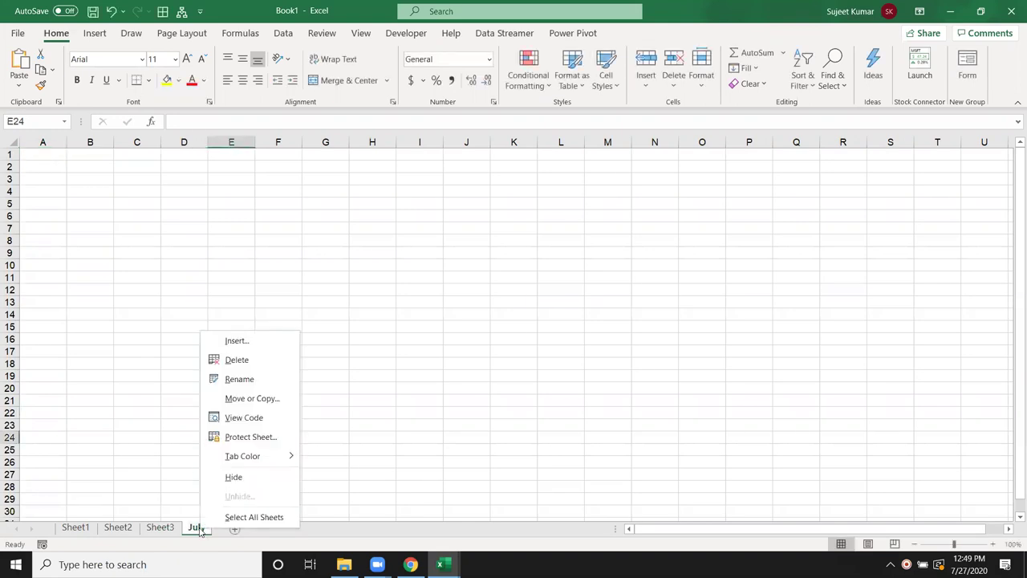
left_click(243, 365)
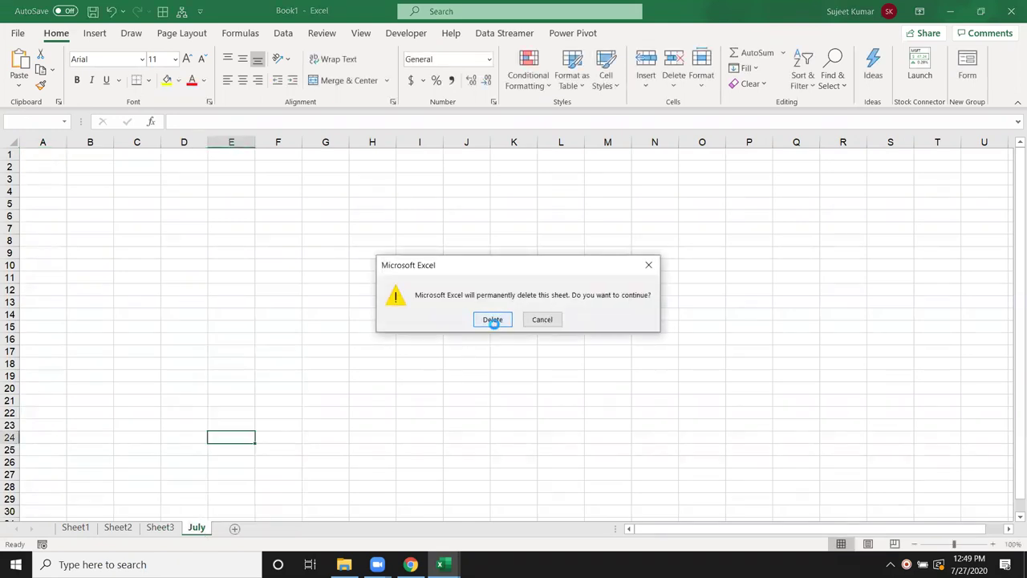
left_click(491, 319)
Run the Att macro and check the new July sheet, selecting cell A3
key("alt+F11")
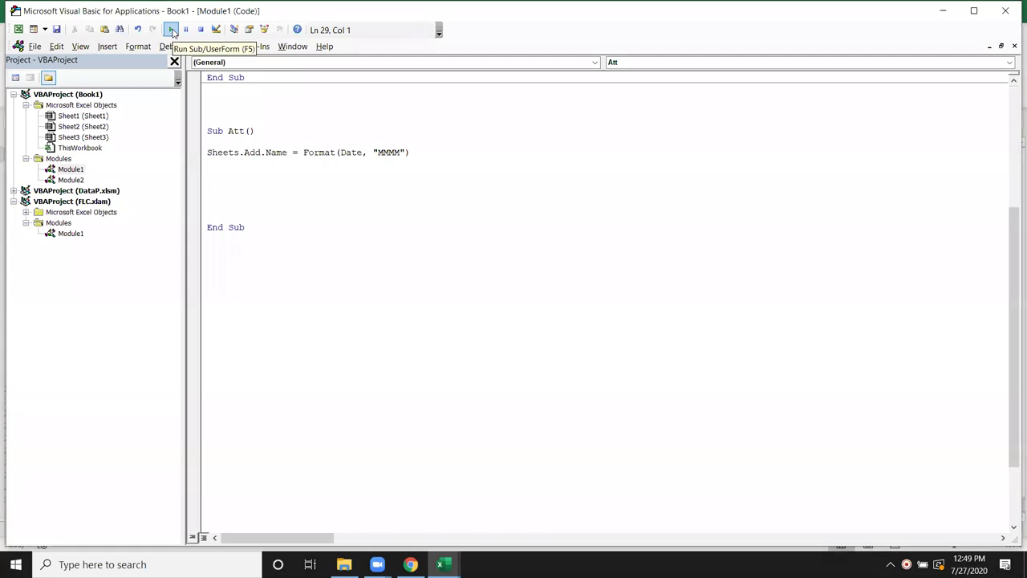
left_click(172, 32)
left_click(255, 174)
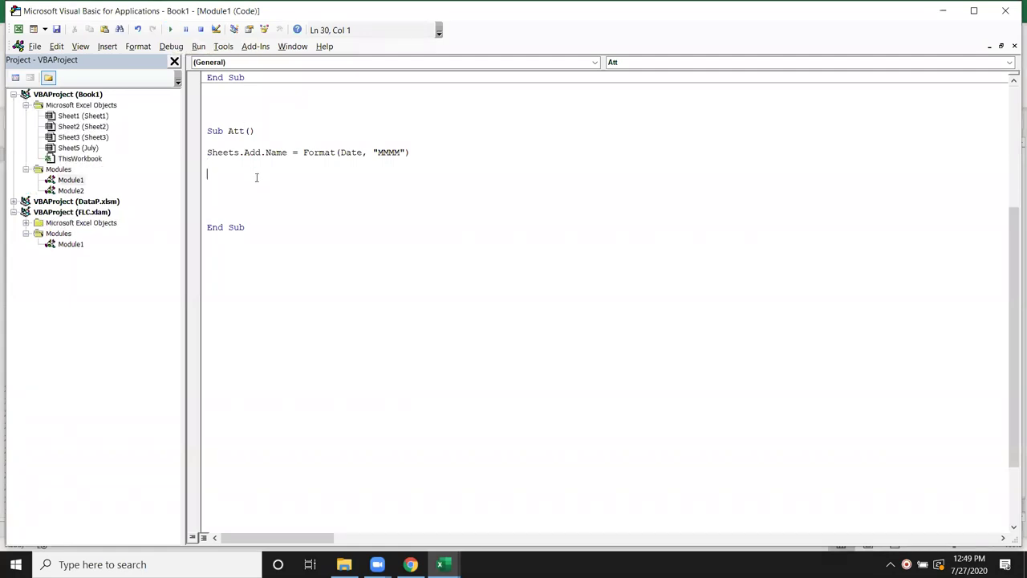
key("alt+Tab")
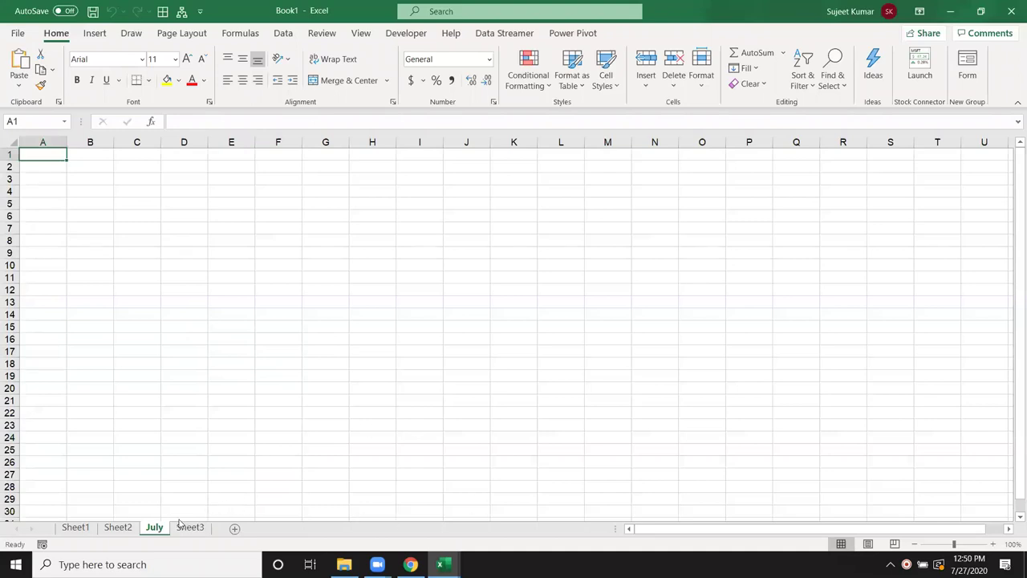
left_click(51, 178)
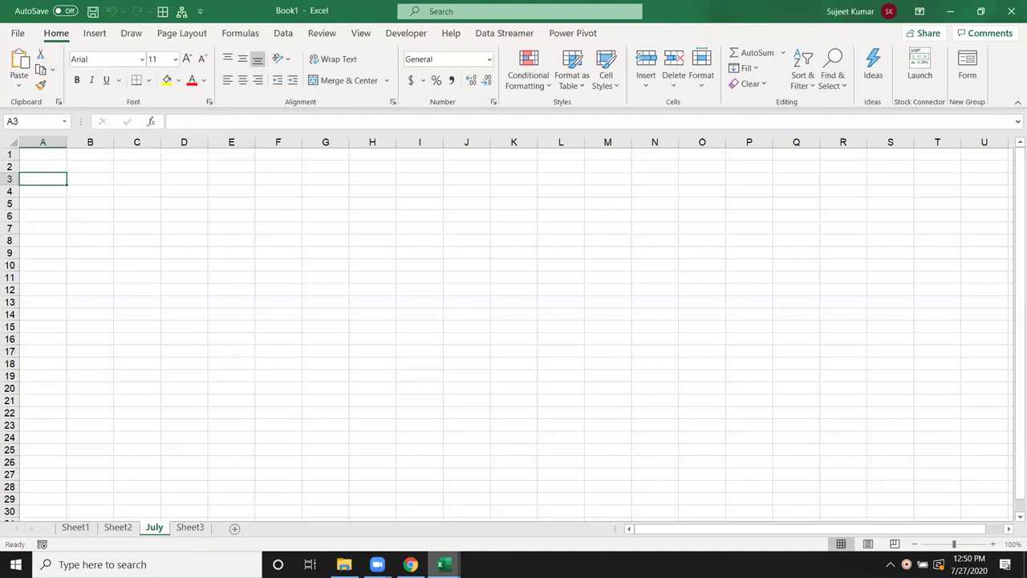
mouse_move(440, 564)
left_click(589, 505)
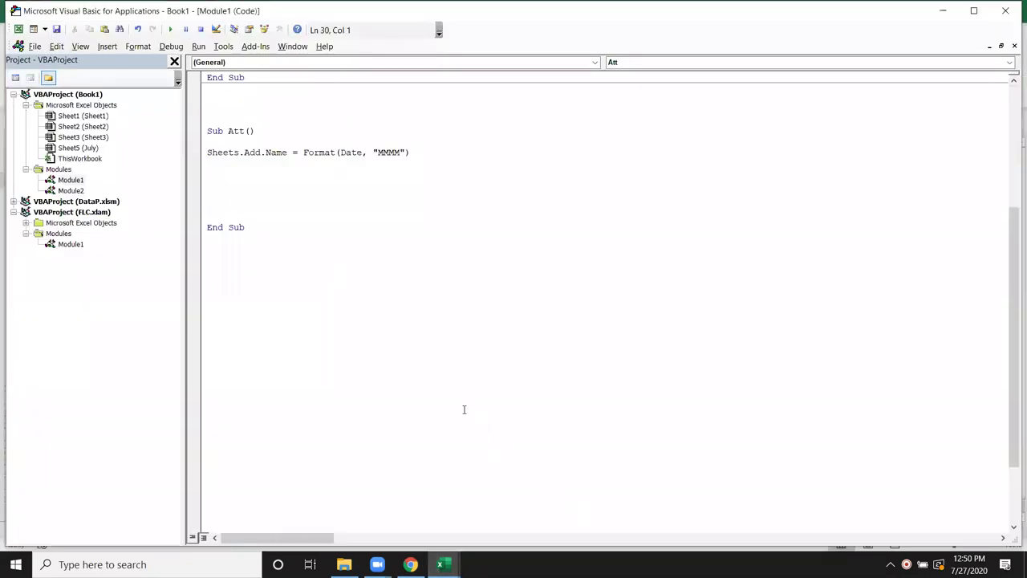
Add Range("A3").Value = "Month" to the Att macro
key("alt+F11")
key("alt+F11")
type("range(")
key("BackSpace")
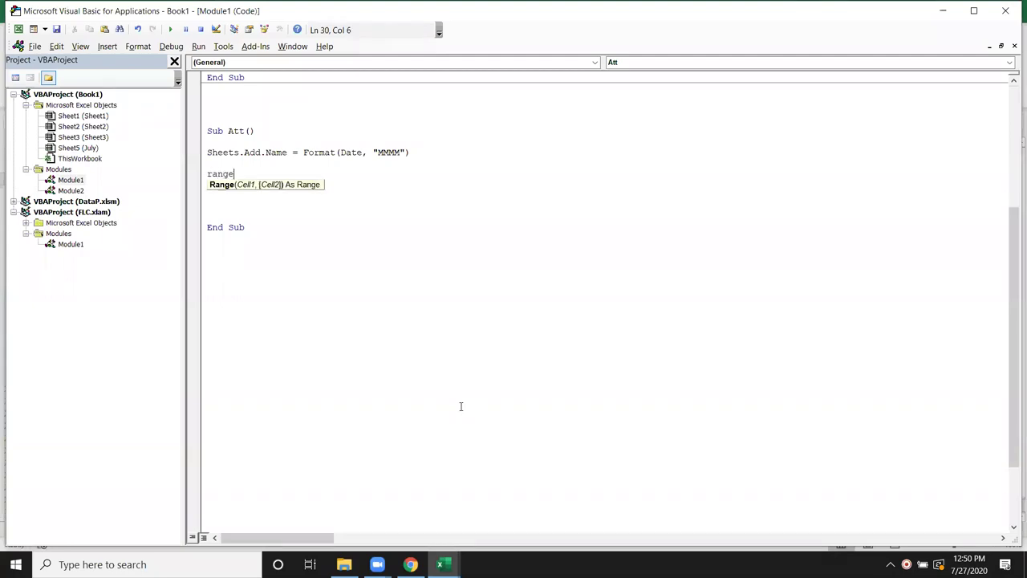
type("(\"A")
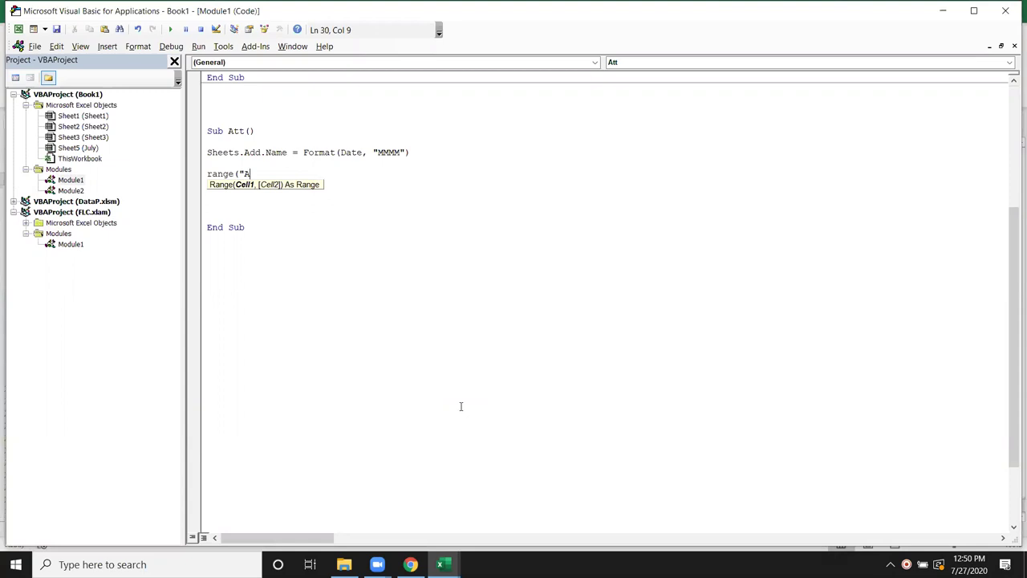
type("3")
type("\")")
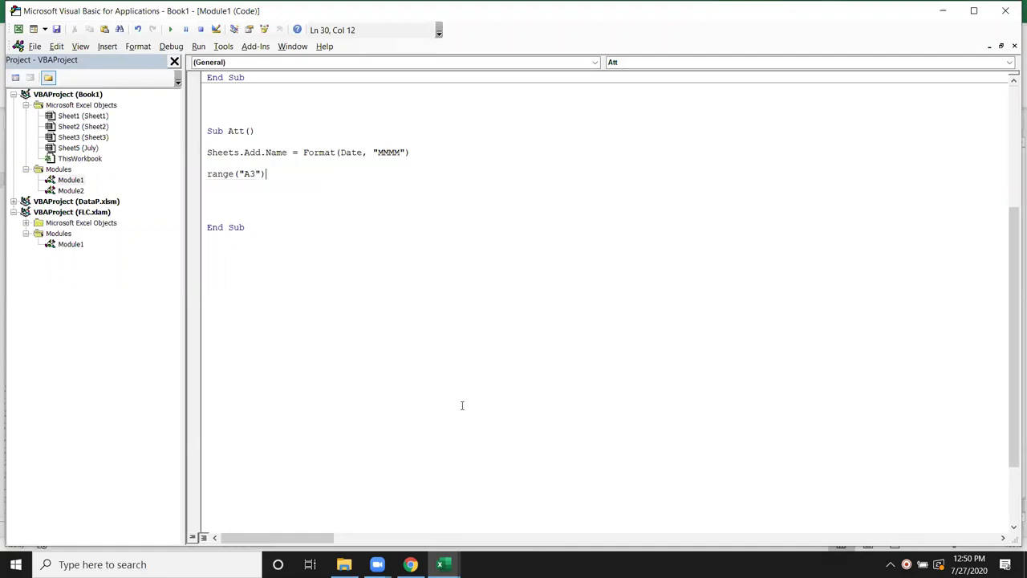
type(".v")
type("a")
key("Tab")
type("=")
type("\"Month")
key("Return")
Add Range("B3:D3").Merge on the next line
type("range(")
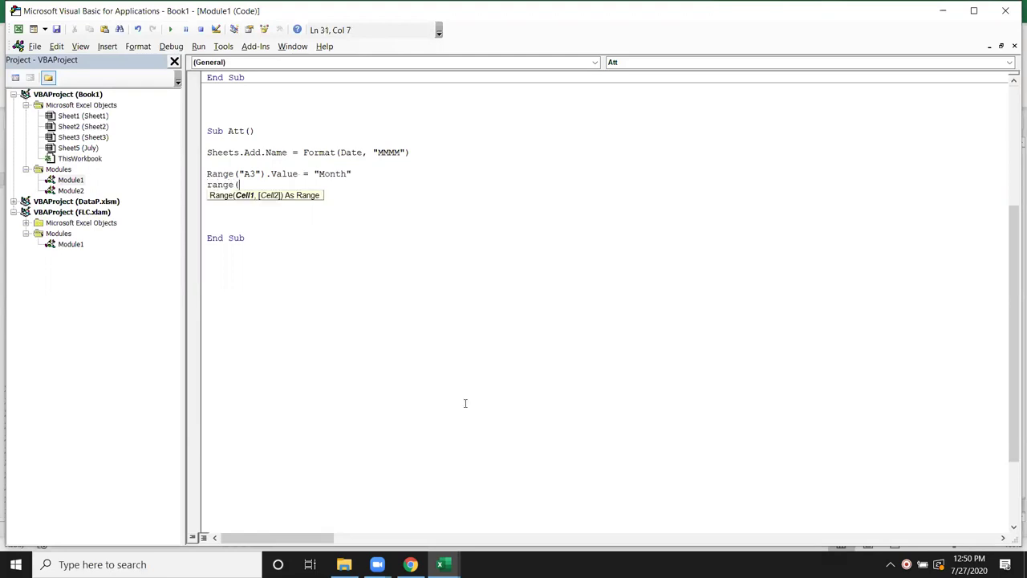
type("\"B")
type("3:")
type("D3\").m")
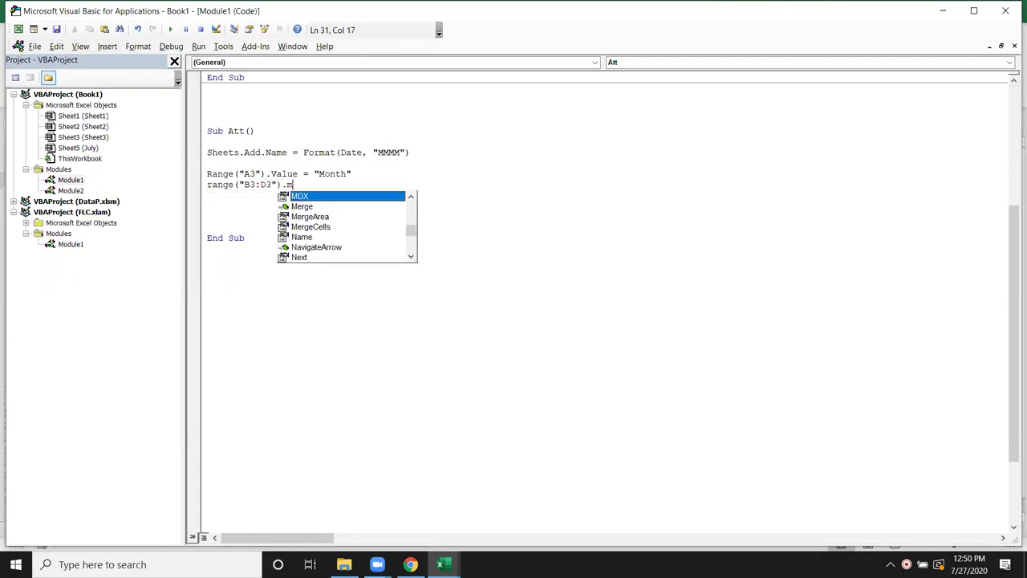
type("u")
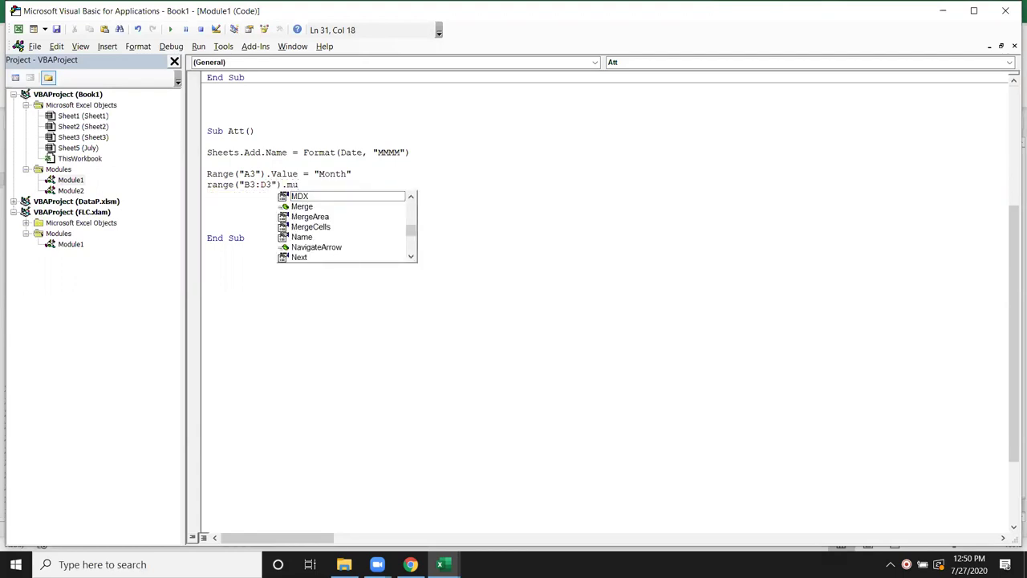
key("Down")
key("Down")
key("Tab")
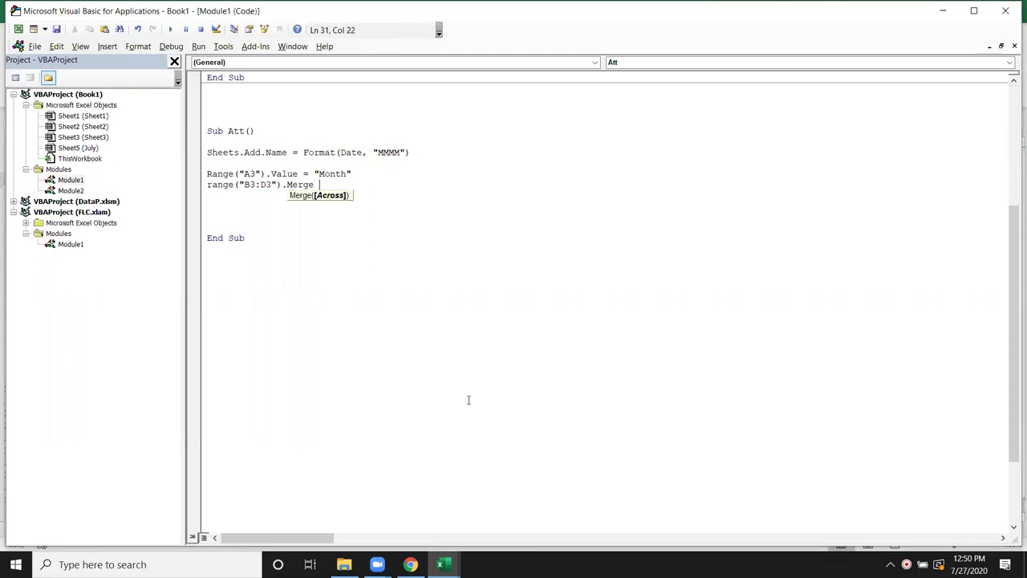
key("BackSpace")
key("Return")
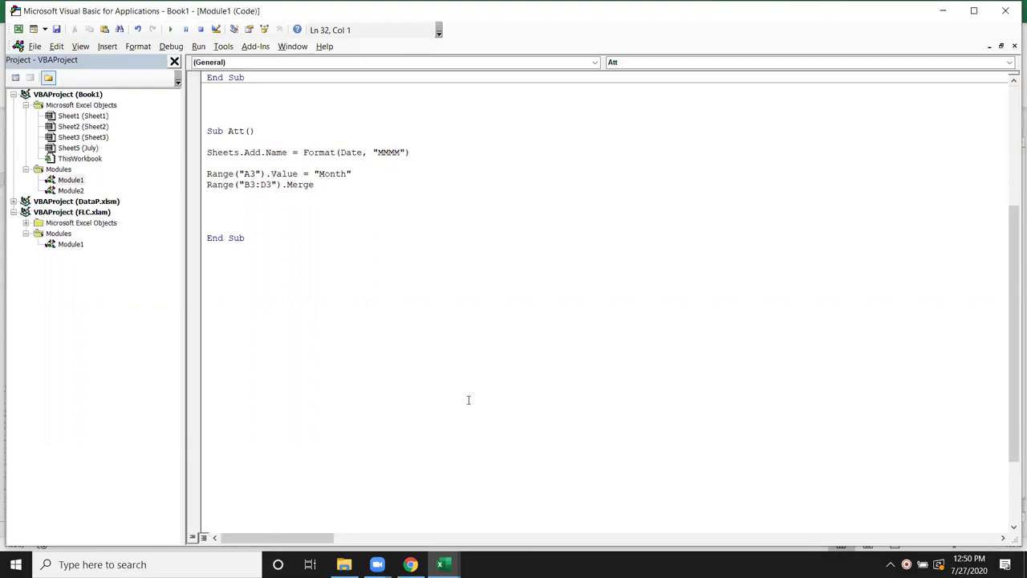
Set Range("B3").Value to Application.WorksheetFunction.EoMonth(Date,-1)+1
type("range(\"B3\"")
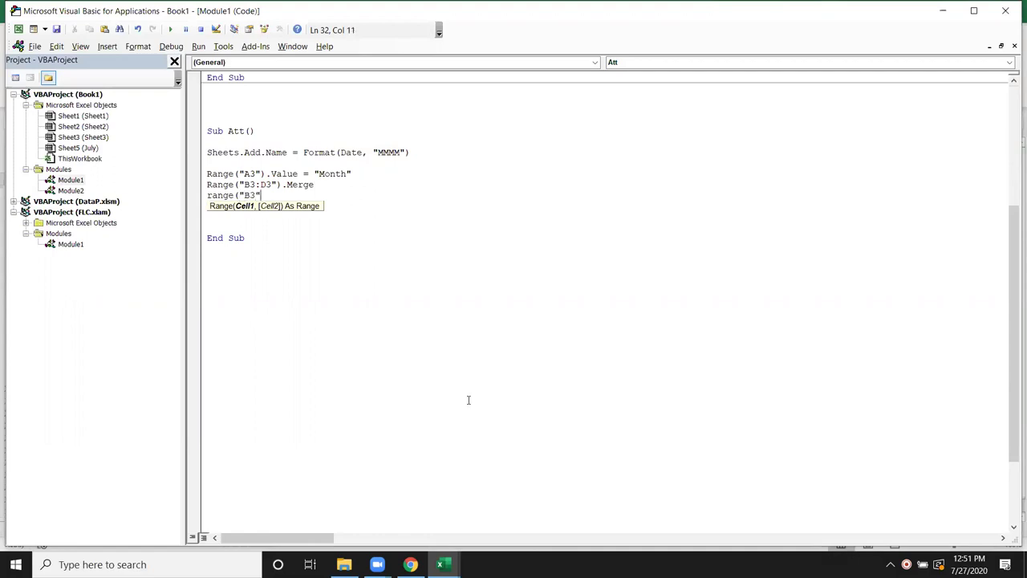
type(")")
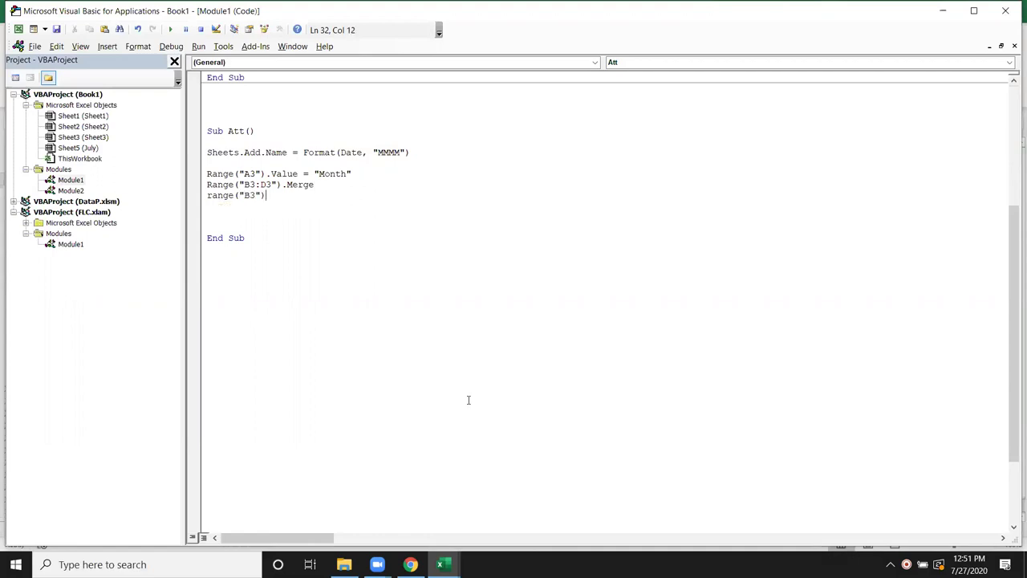
type(".v")
key("Down")
key("Tab")
type("=")
type("application")
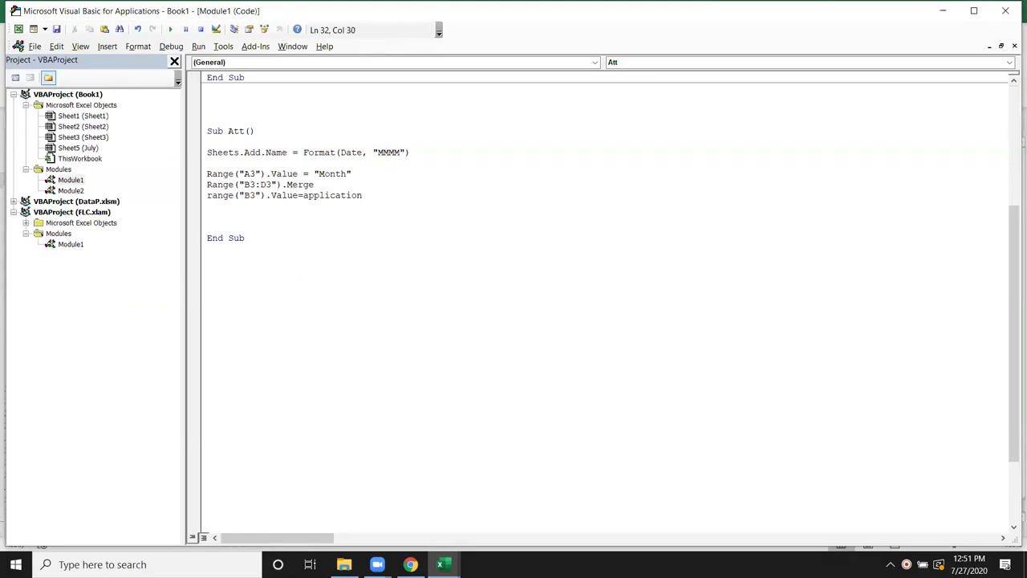
type(".wo")
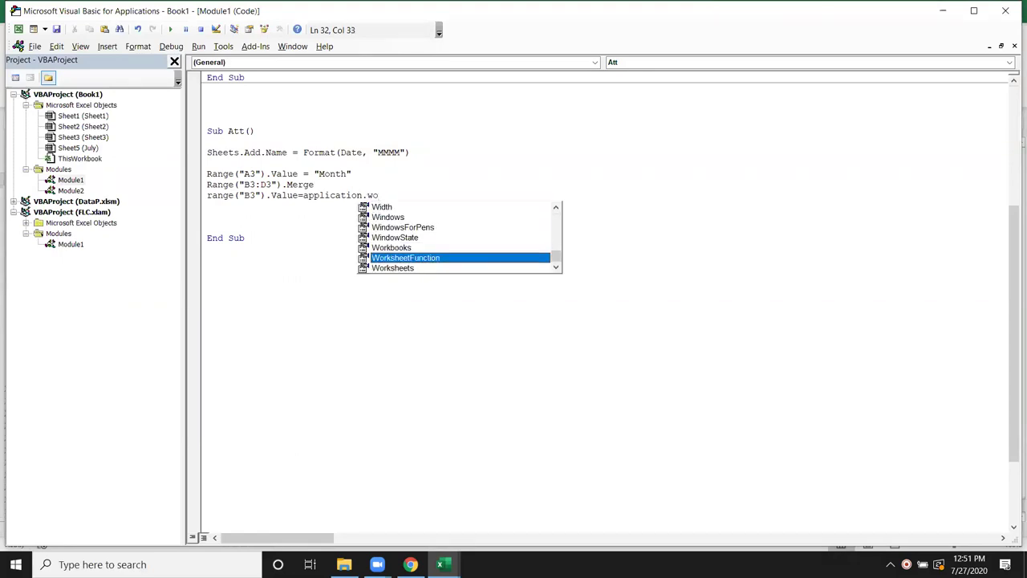
key("Tab")
type(".eo")
key("Tab")
type("(")
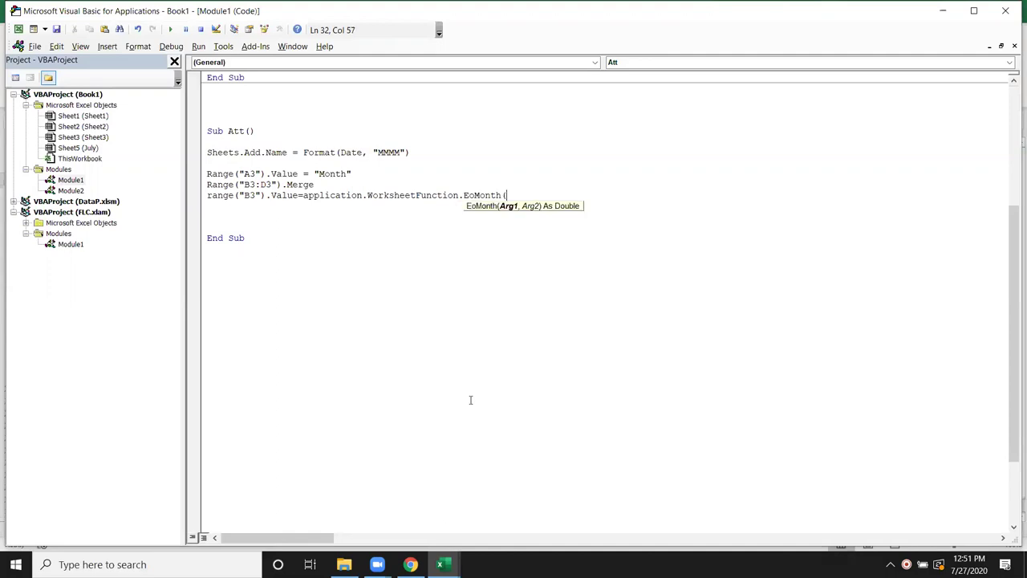
type("date,-1)1")
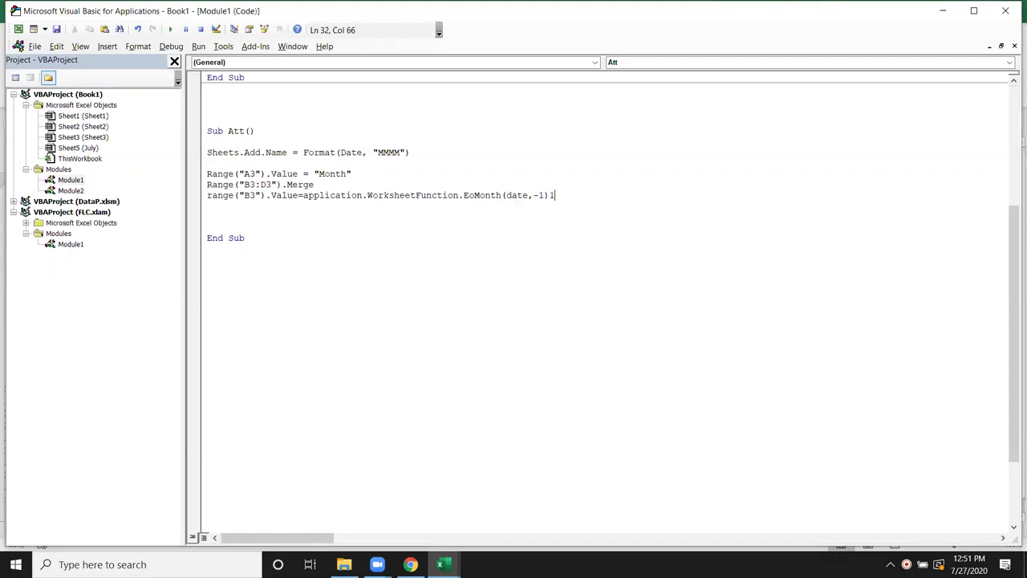
type("1")
key("Return")
key("alt+F11")
left_click(323, 230)
Enter =TODAY() in G7 and =EOMONTH(G7,-1) in G8
type("=to")
key("Tab")
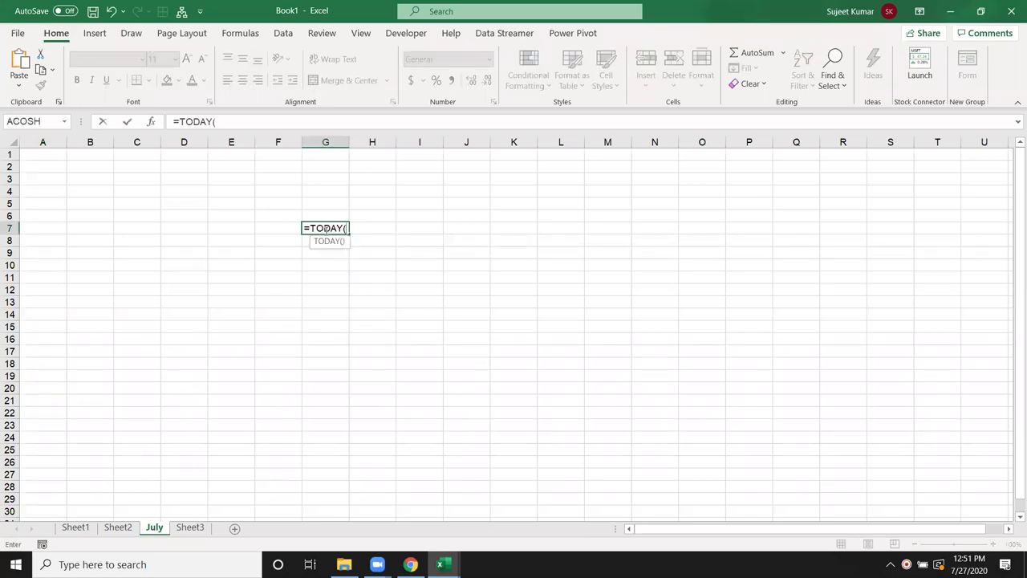
type(")")
key("ctrl+Return")
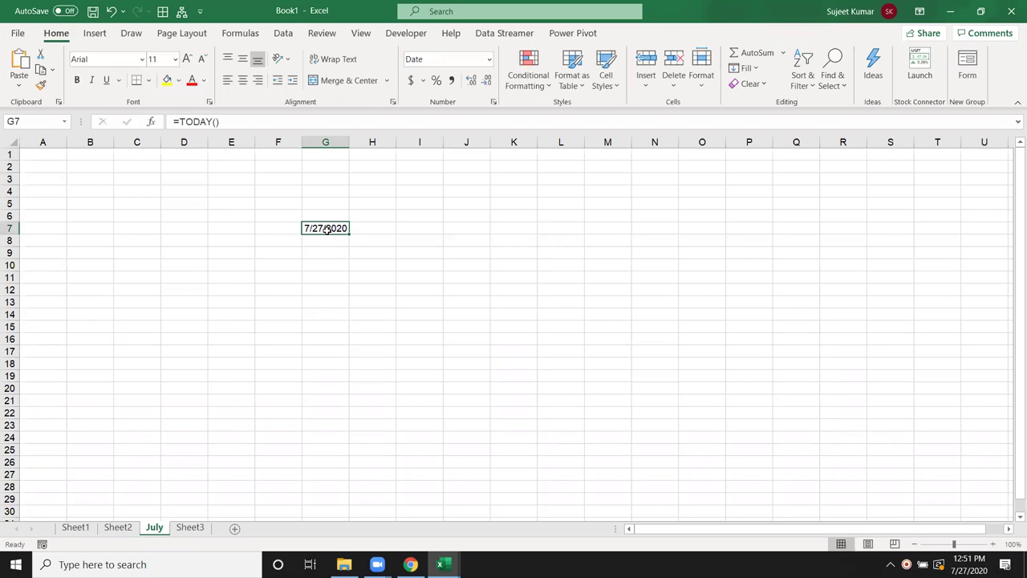
key("Down")
type("=e")
key("Down")
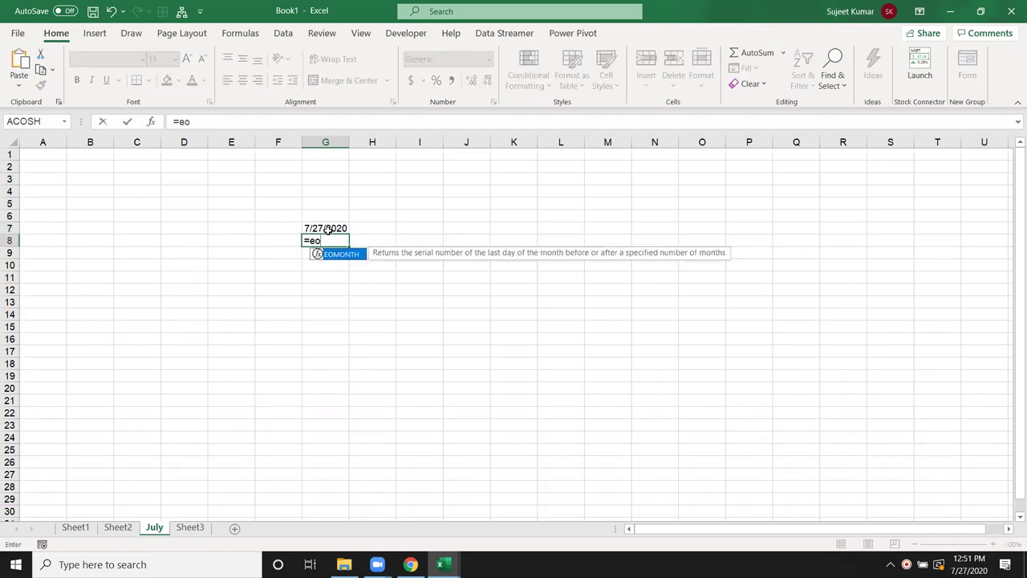
key("Tab")
left_click(325, 228)
type(",")
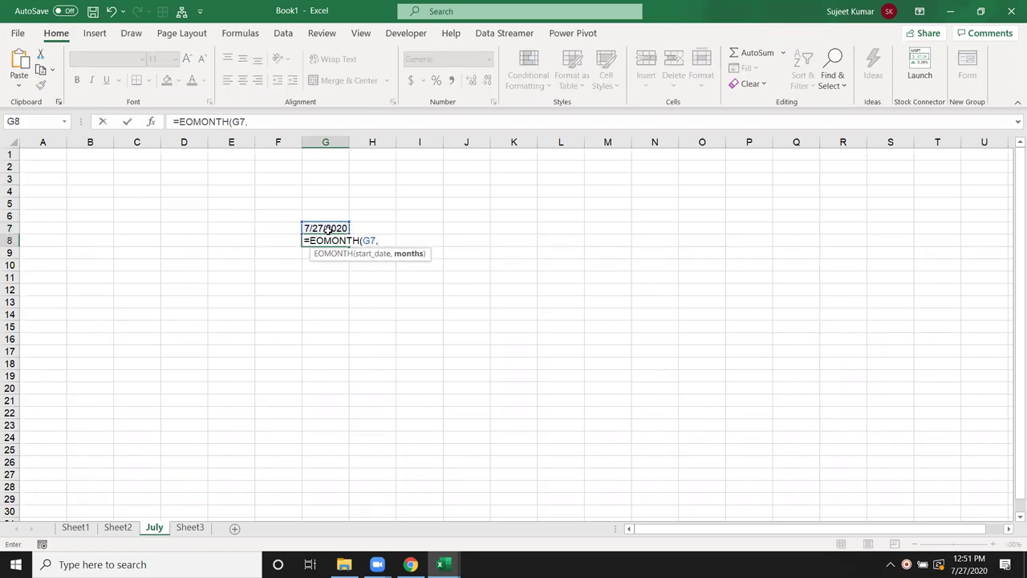
type("-1")
key("ctrl+Return")
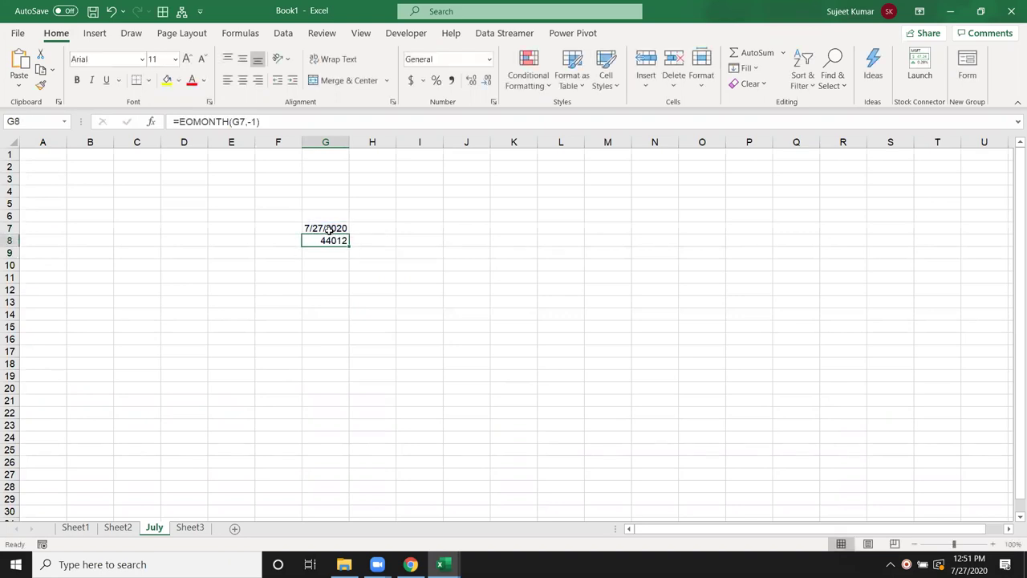
Format G8 as a date, add +1 to get 1-Jul-20, then clear G7:G8
key("ctrl+shift+3")
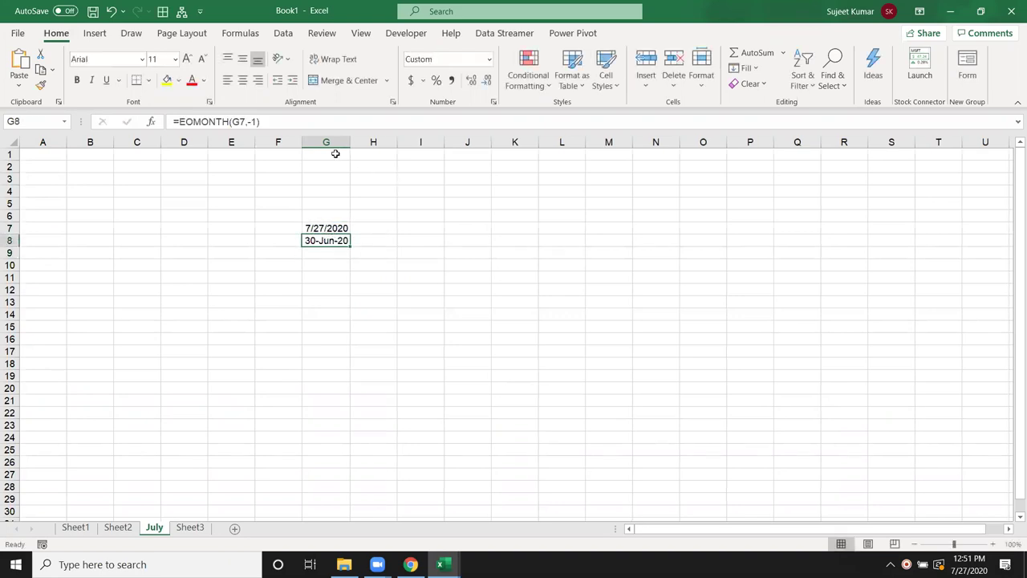
left_click(289, 122)
type("+1")
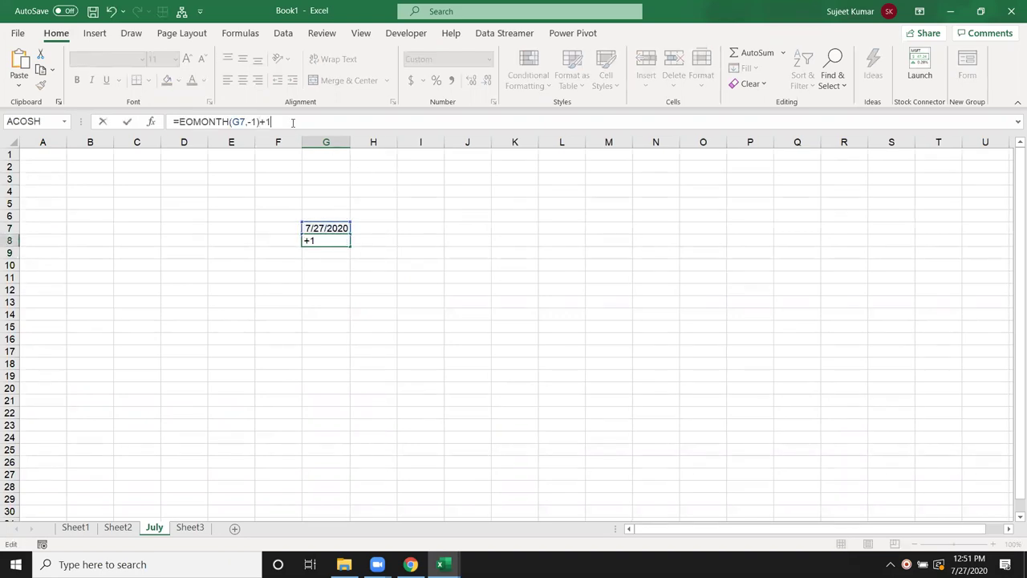
key("Return")
left_click(318, 241)
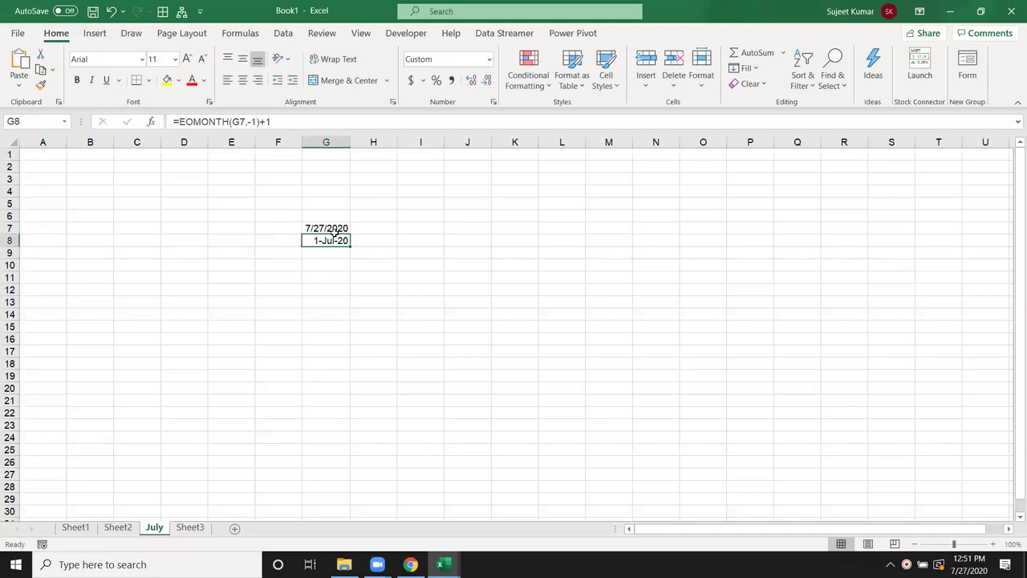
left_click_drag(336, 239, 331, 229)
key("Delete")
Add Range("B3:d3").NumberFormat = "MMMM-YY" to the Att macro
key("alt+F11")
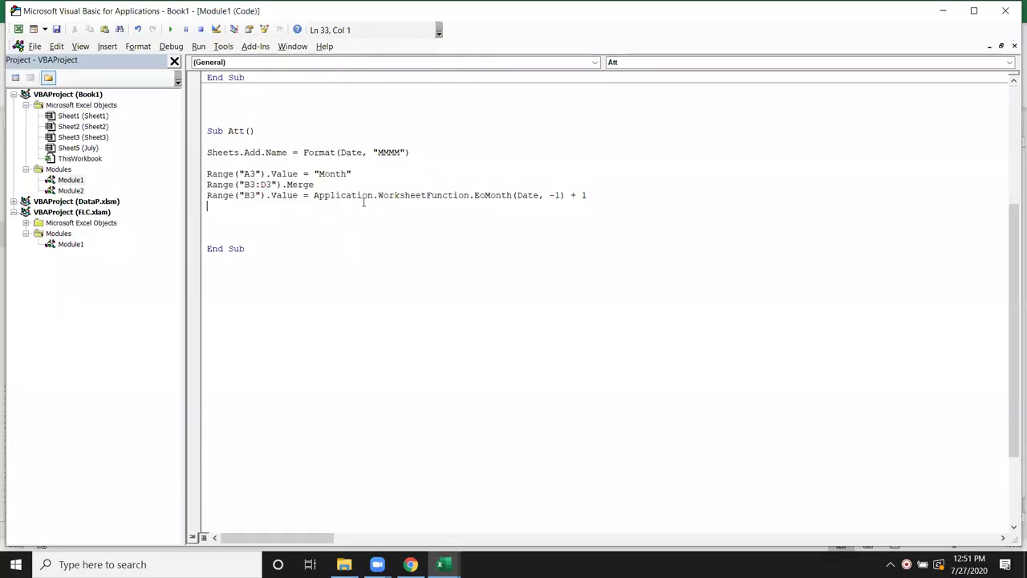
type("range(\"A")
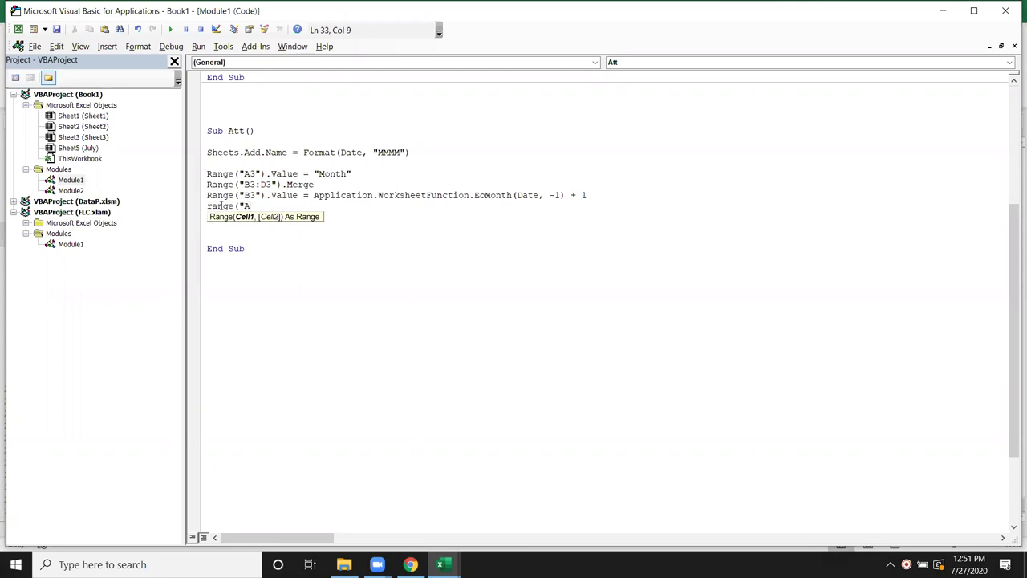
key("BackSpace")
type("B3:")
type("d3\").nu")
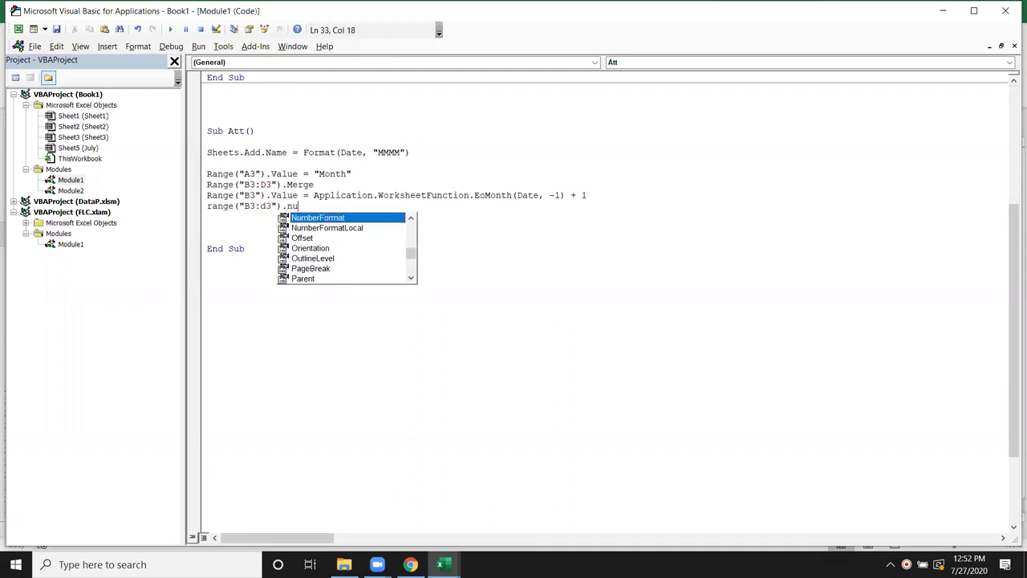
key("Tab")
type("=\"MMMM")
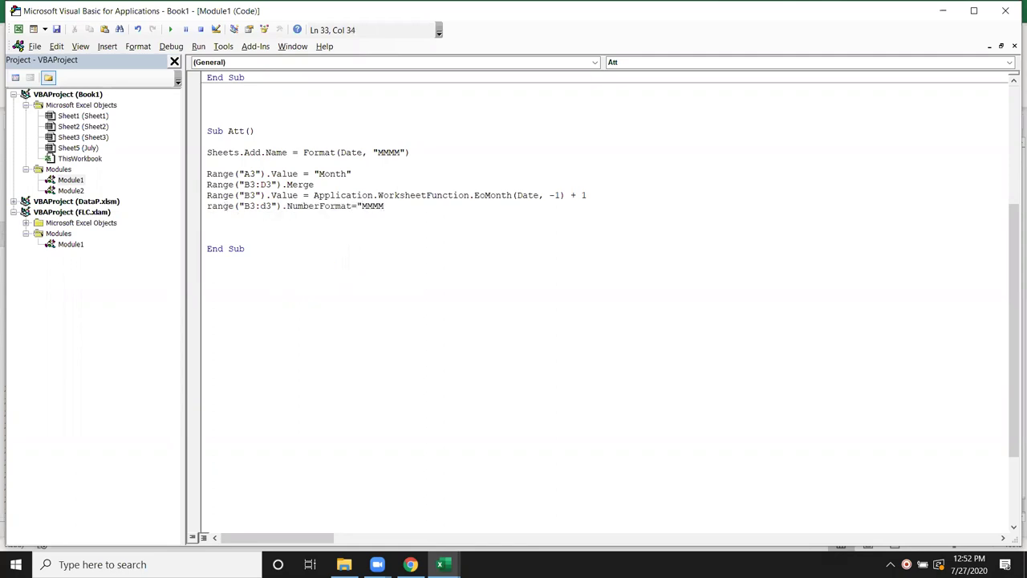
type("-YY\"")
key("Return")
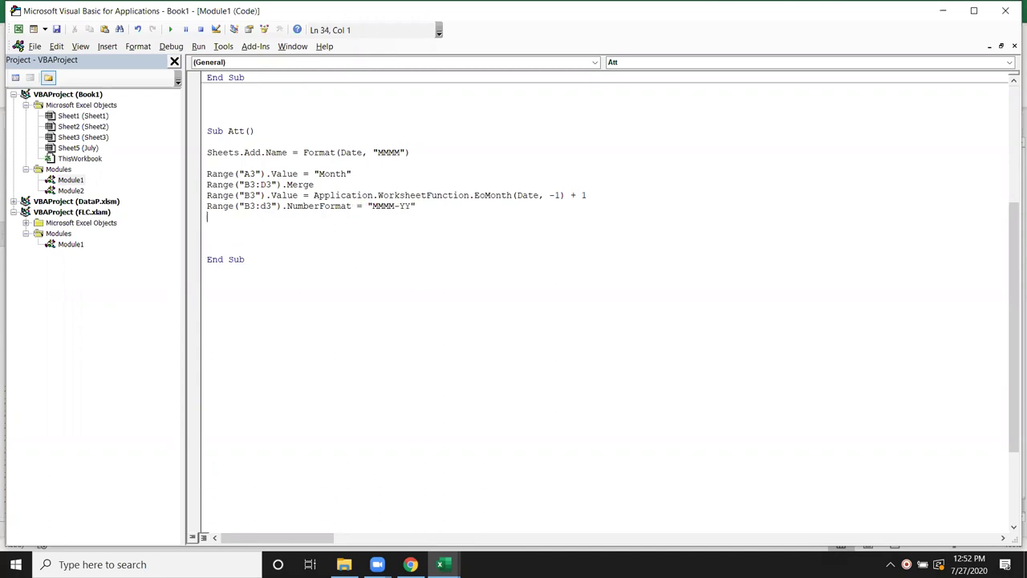
key("alt+F11")
Delete the old July sheet and rerun the Att macro to regenerate it
right_click(159, 531)
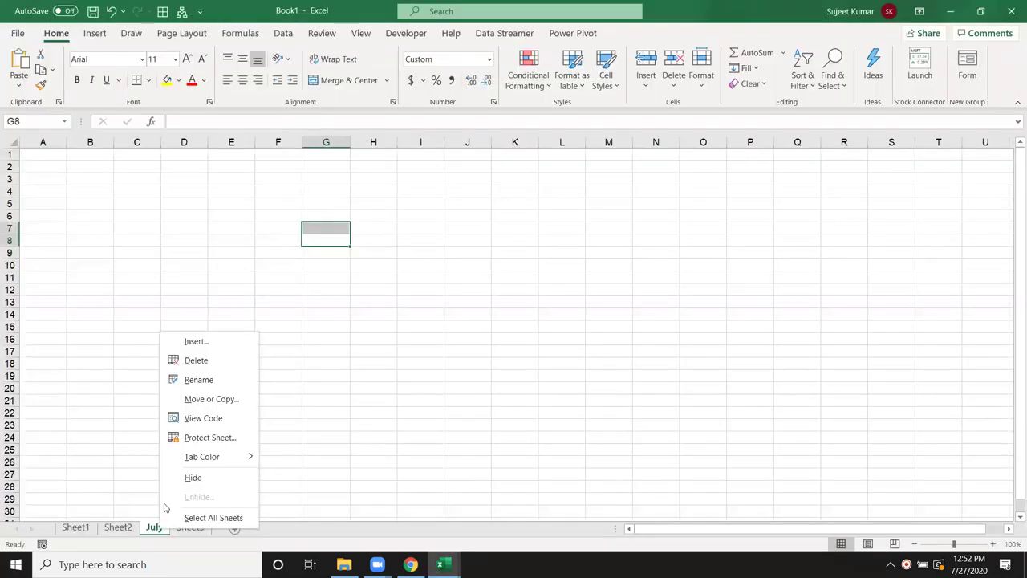
left_click(198, 360)
left_click(503, 318)
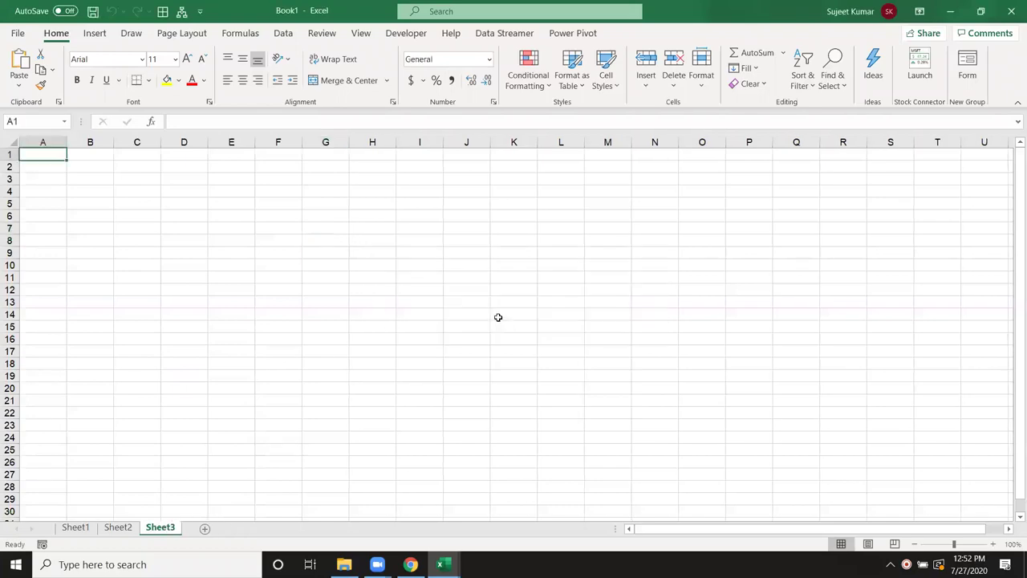
key("alt+F11")
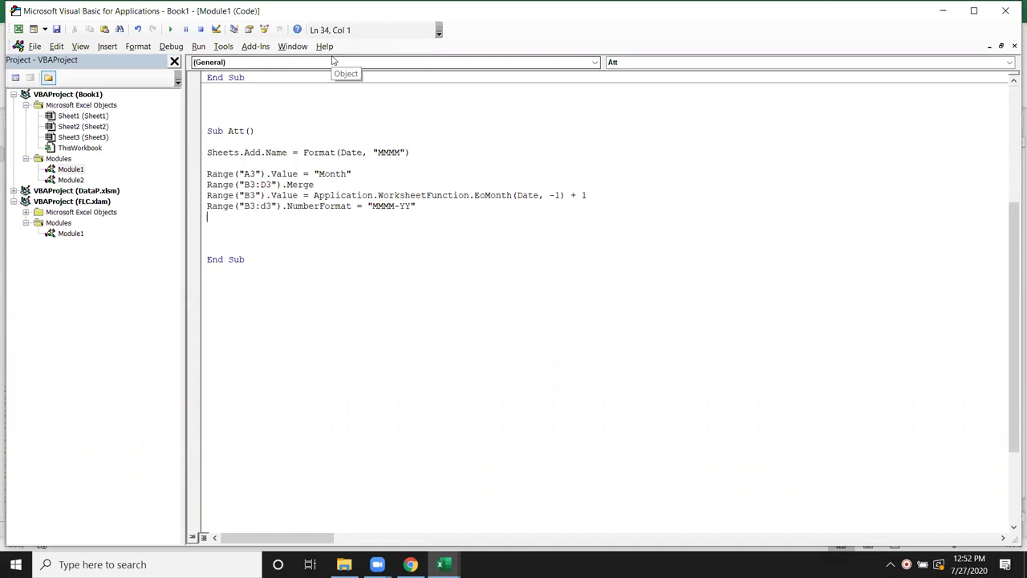
key("F5")
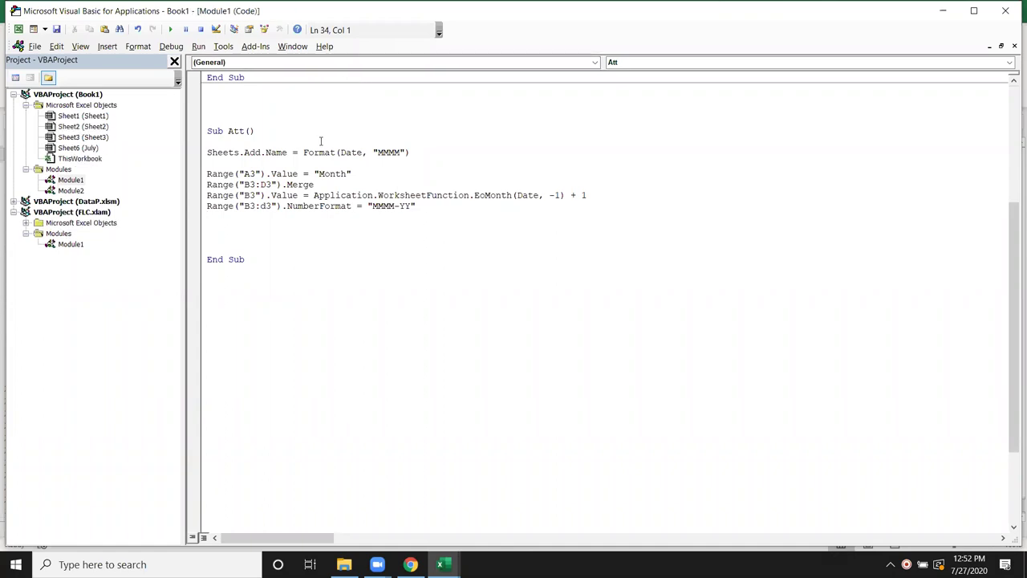
key("alt+F11")
Check Month in A3 and the merged July-20 header in B3:D3, then restore the merge
left_click(138, 227)
left_click(136, 181)
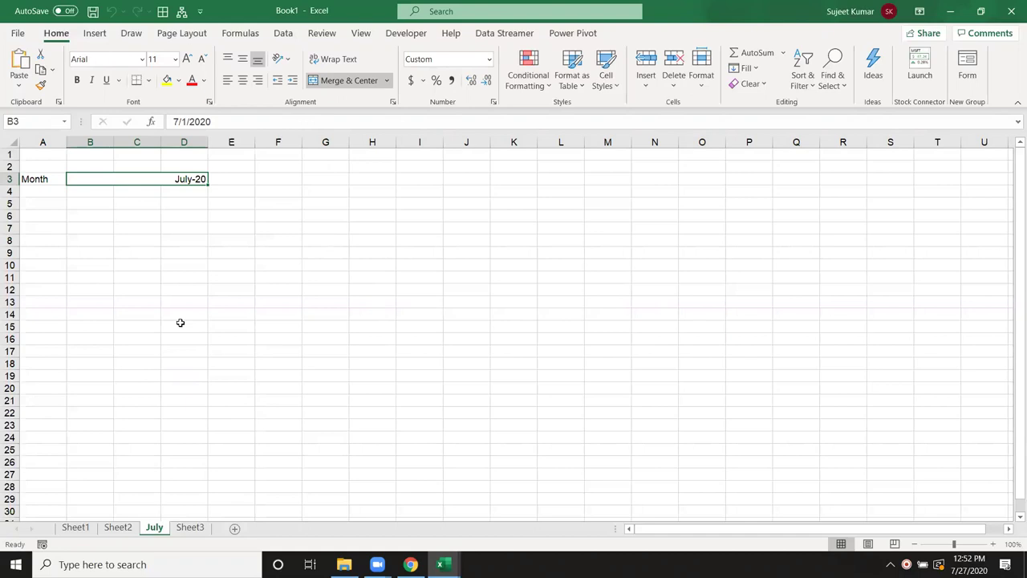
left_click(35, 181)
left_click(92, 180)
key("ctrl+z")
left_click(56, 201)
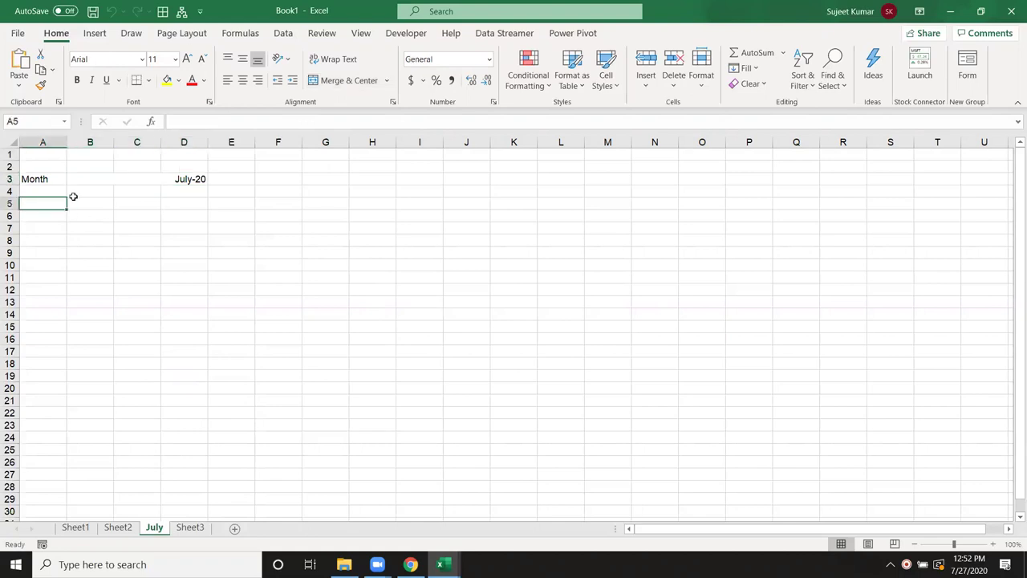
key("ctrl+y")
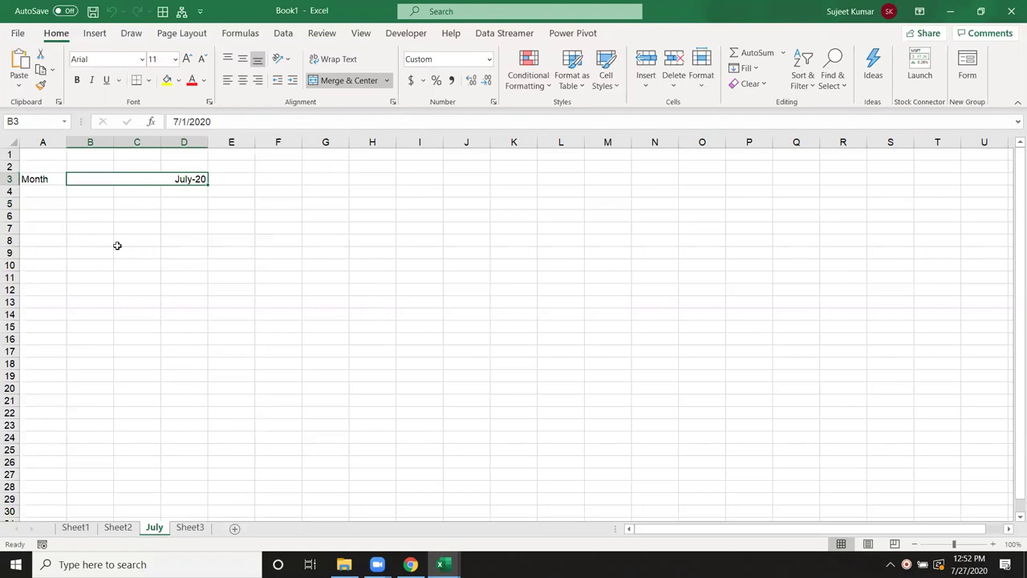
left_click(48, 230)
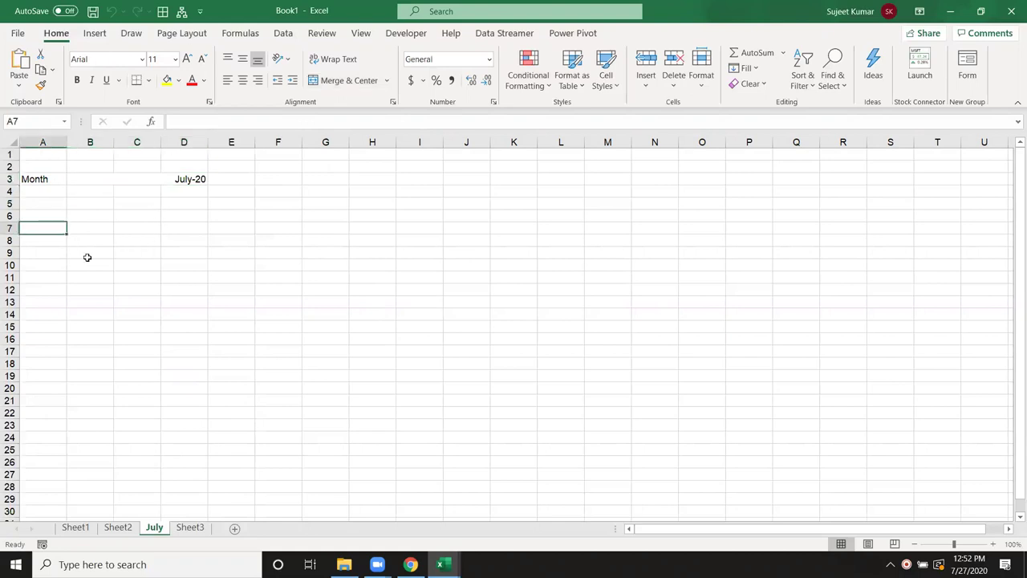
key("alt+F11")
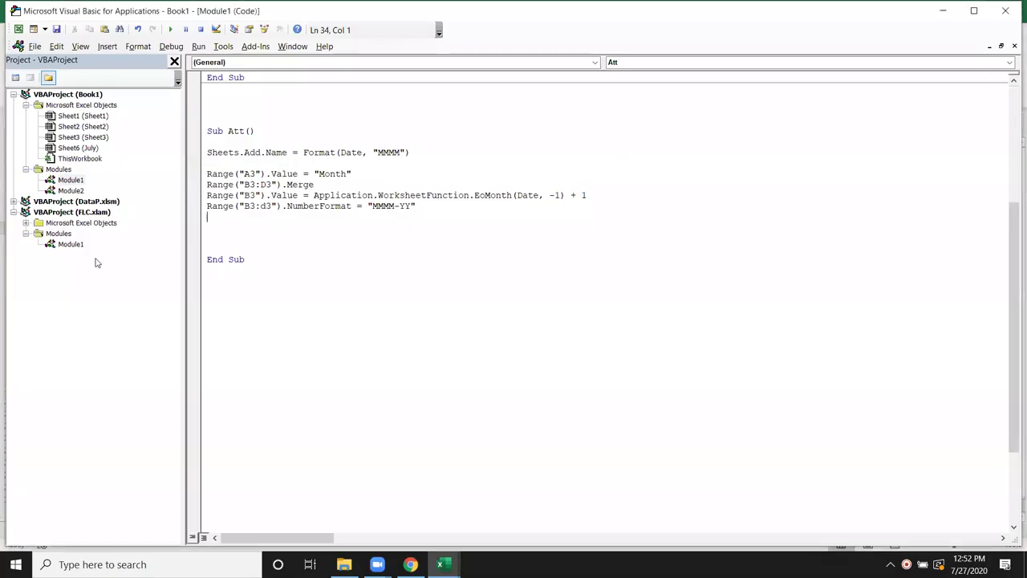
Add code lines writing "Name" to A7 and the formula =b3 to B7
type("range")
type("(\"A7\").v")
key("Down")
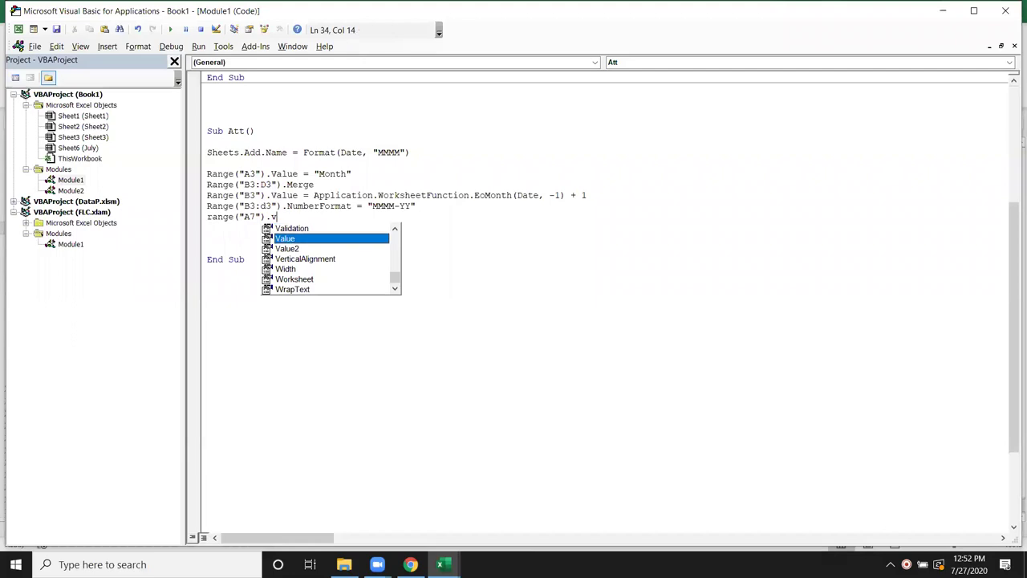
key("Tab")
type("=\"Name")
key("Return")
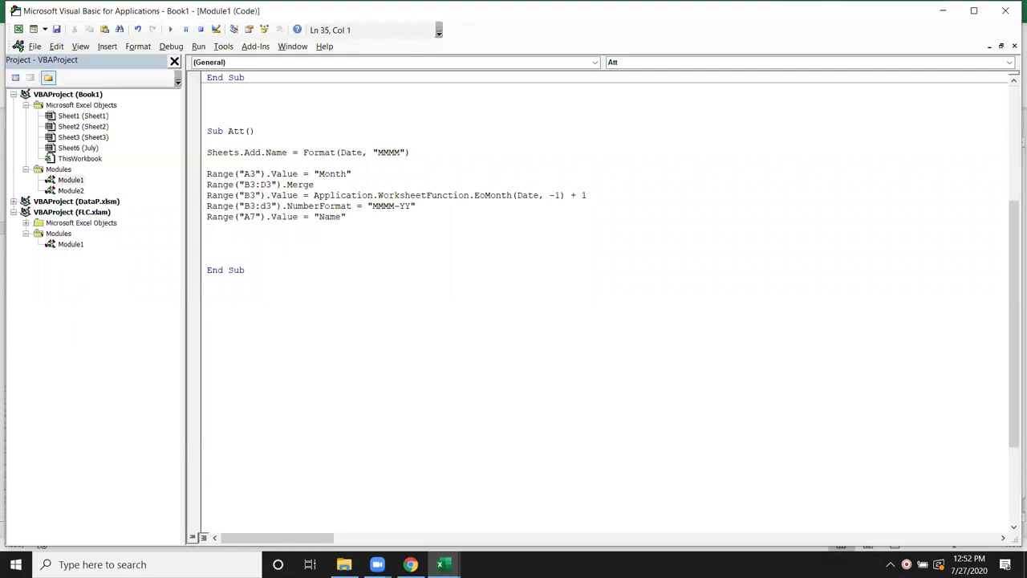
type("range(\"")
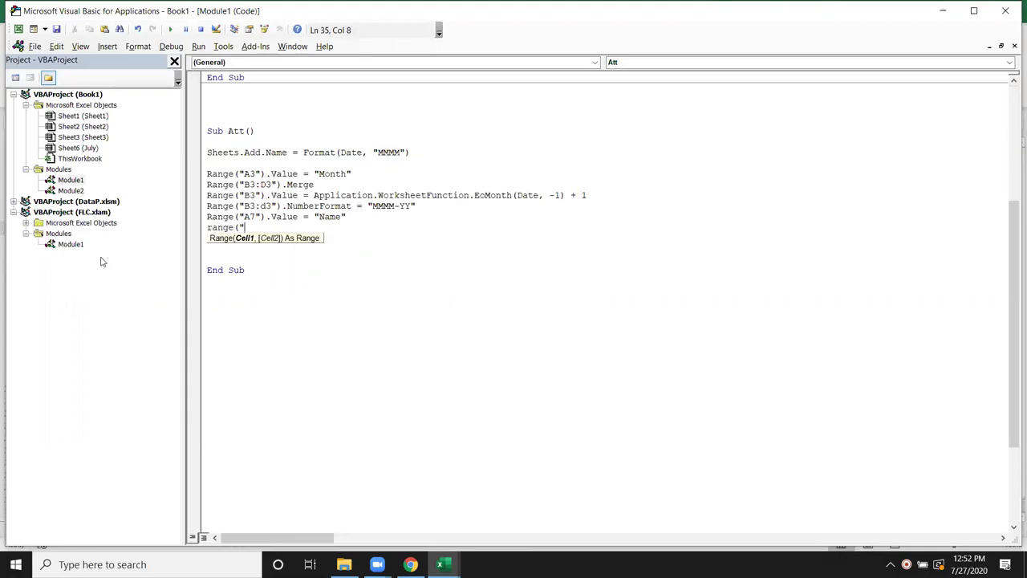
type("B7\"")
type(")")
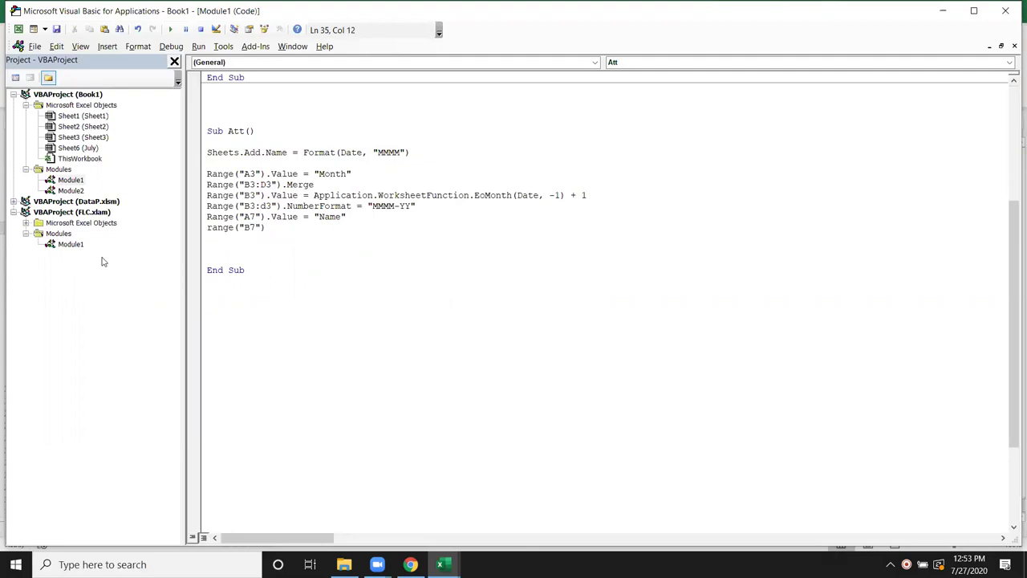
type(".")
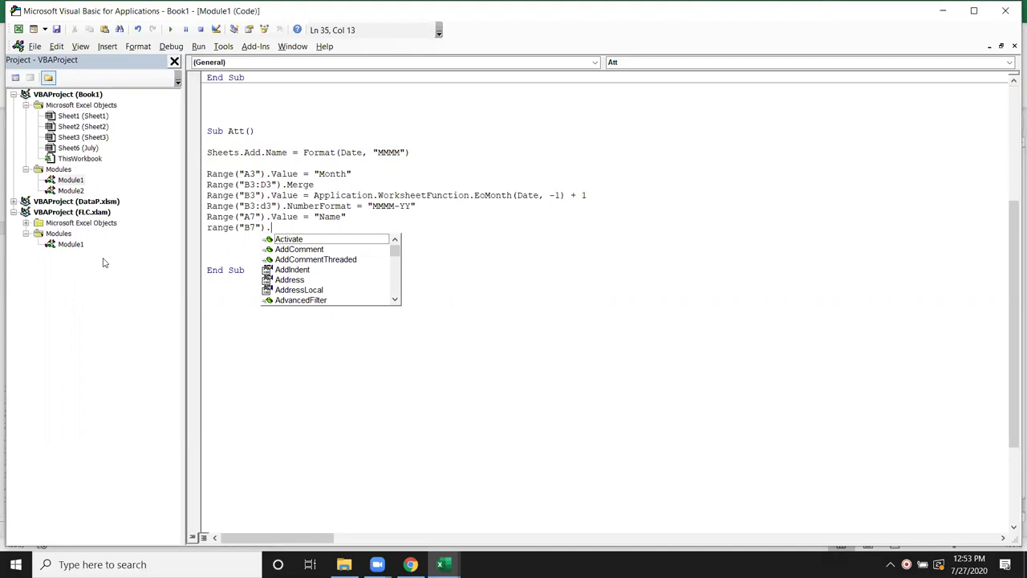
type("valu=")
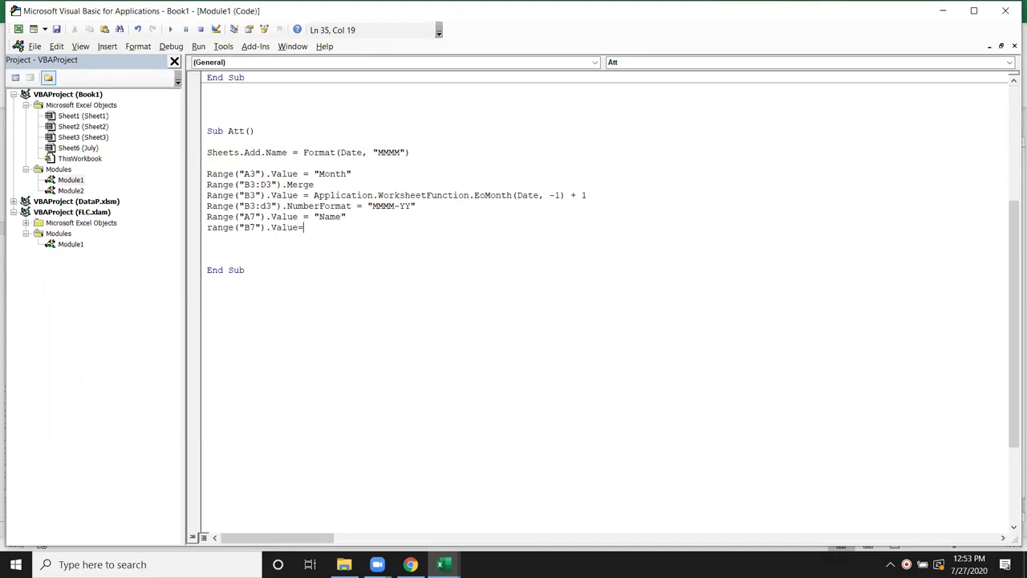
type("\"")
type("=b3\"")
key("Return")
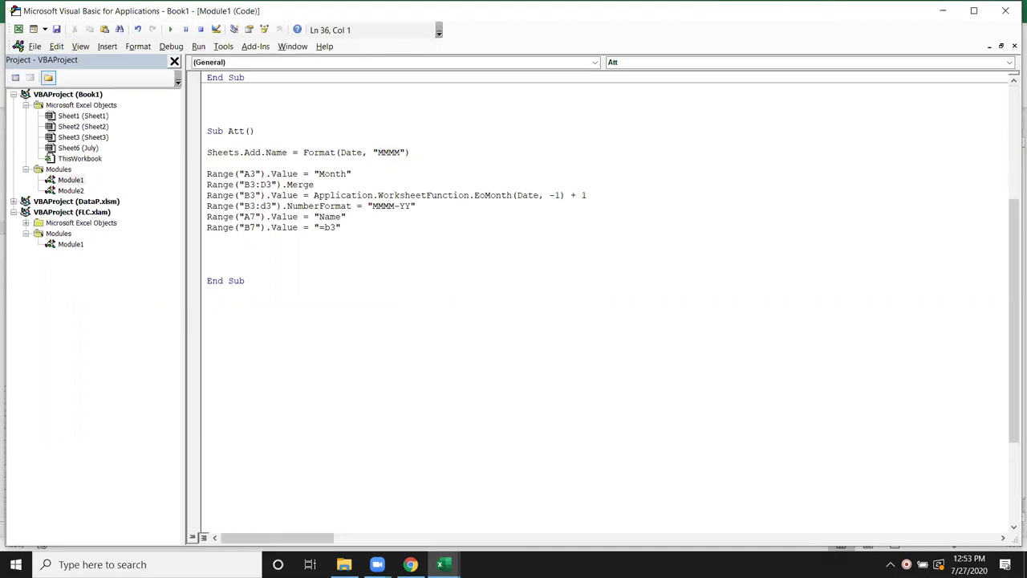
Add a code line writing the formula =b7+1 to D7
type("range*")
key("BackSpace")
type("(\"D")
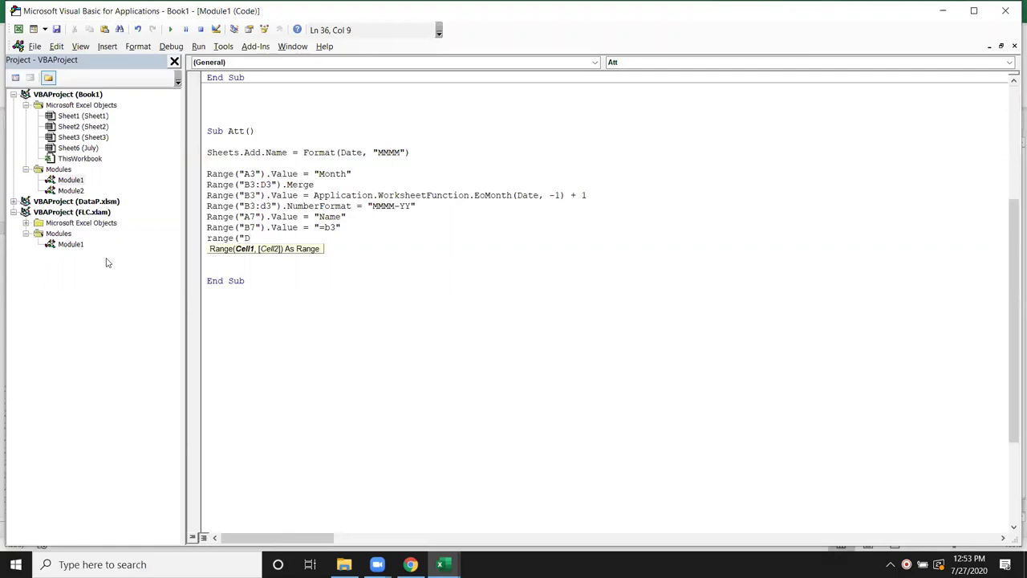
type("7\"")
type(").val")
key("Tab")
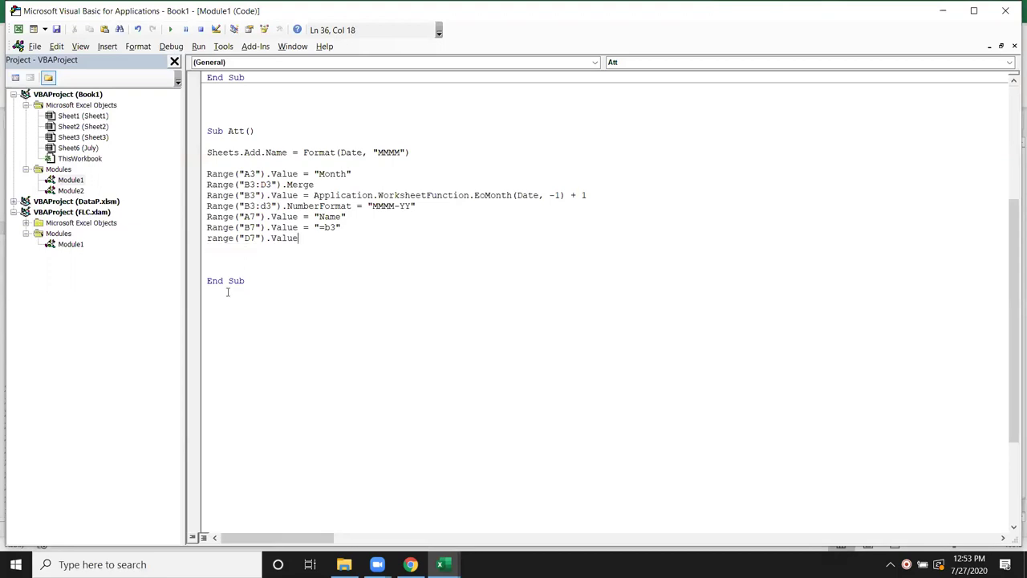
type("=\"=+")
key("BackSpace")
type("be")
key("BackSpace")
type("7+1\"")
key("Return")
Delete the July sheet and rerun the updated Att macro
key("alt+F11")
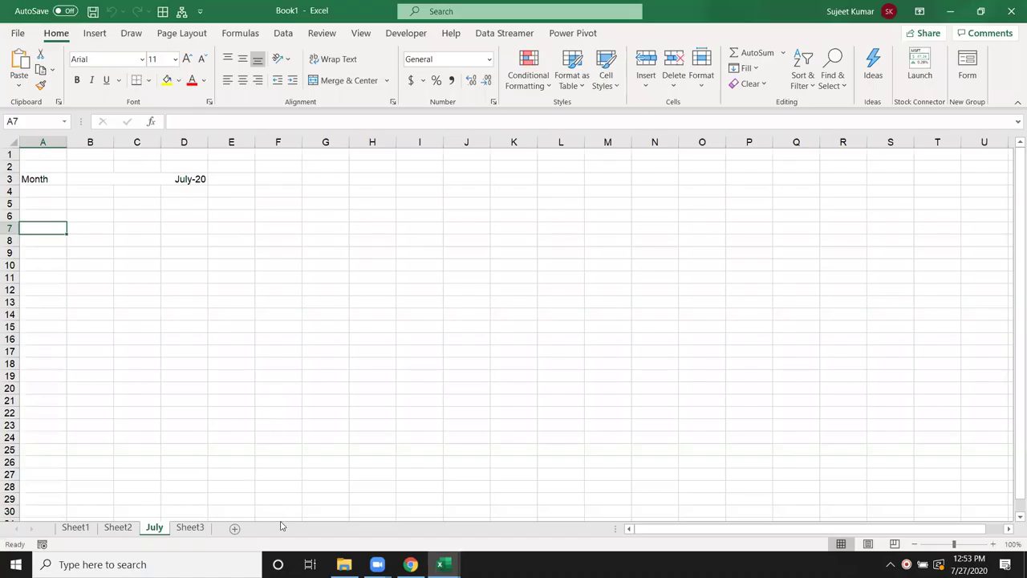
right_click(162, 528)
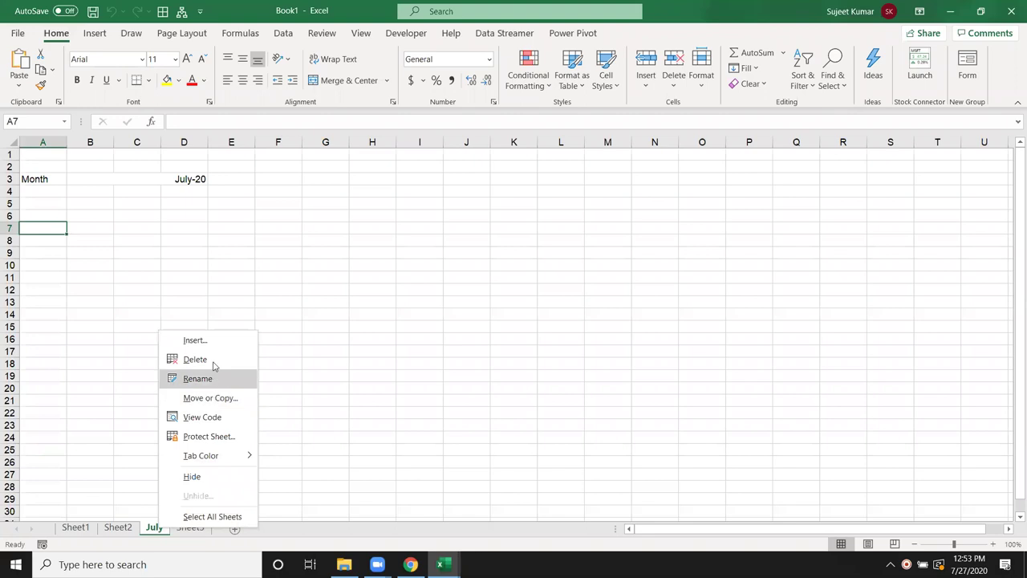
left_click(207, 360)
left_click(491, 320)
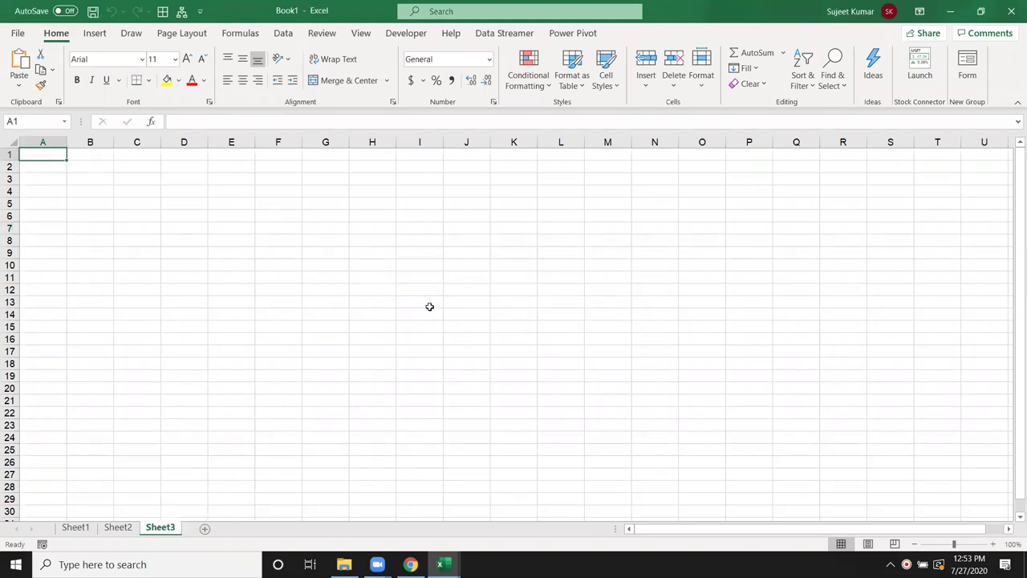
left_click(209, 240)
key("alt+F11")
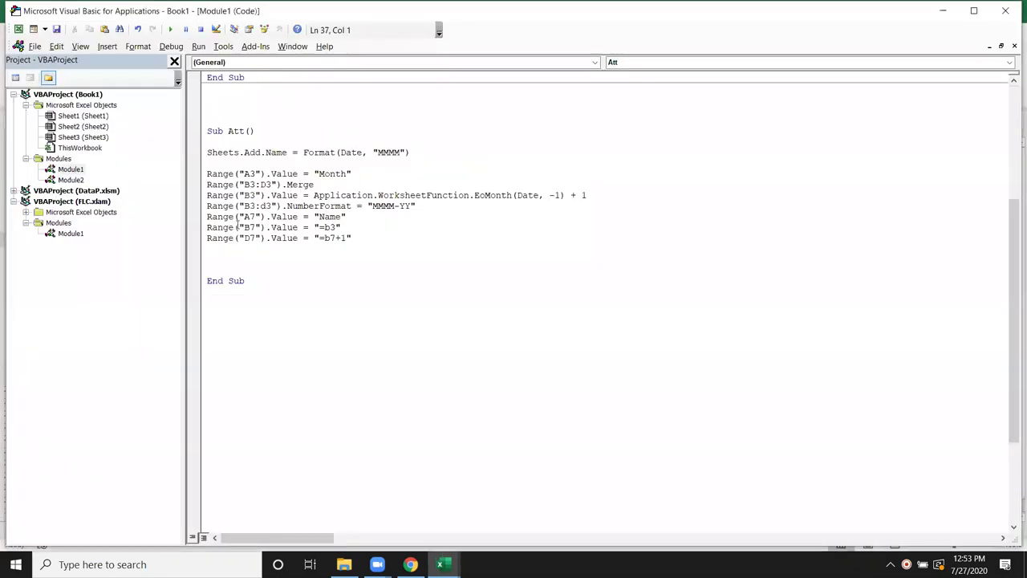
key("F5")
key("alt+F11")
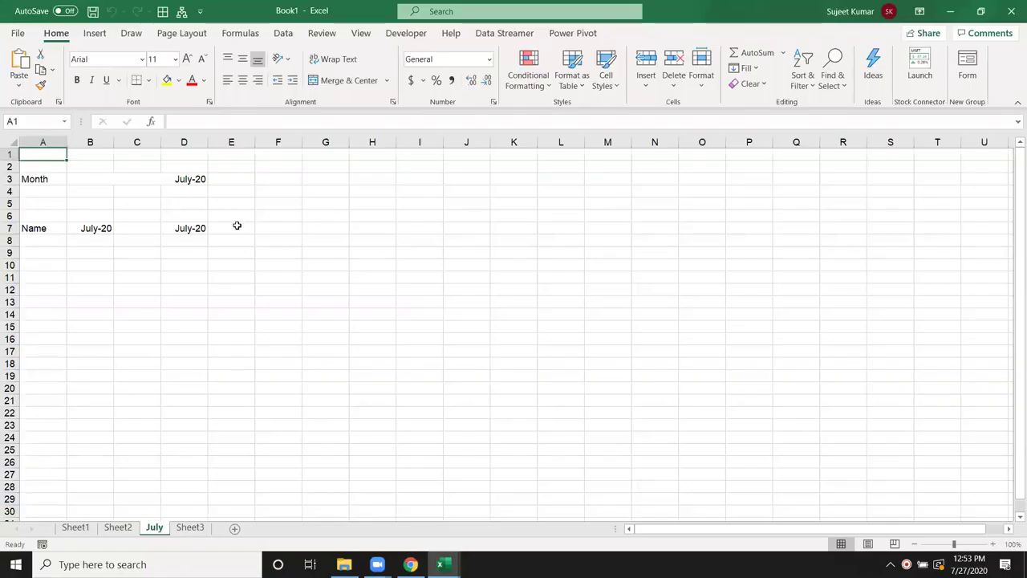
Check the formulas in B7, C7 and D7 on the regenerated July sheet
left_click(90, 229)
left_click(135, 224)
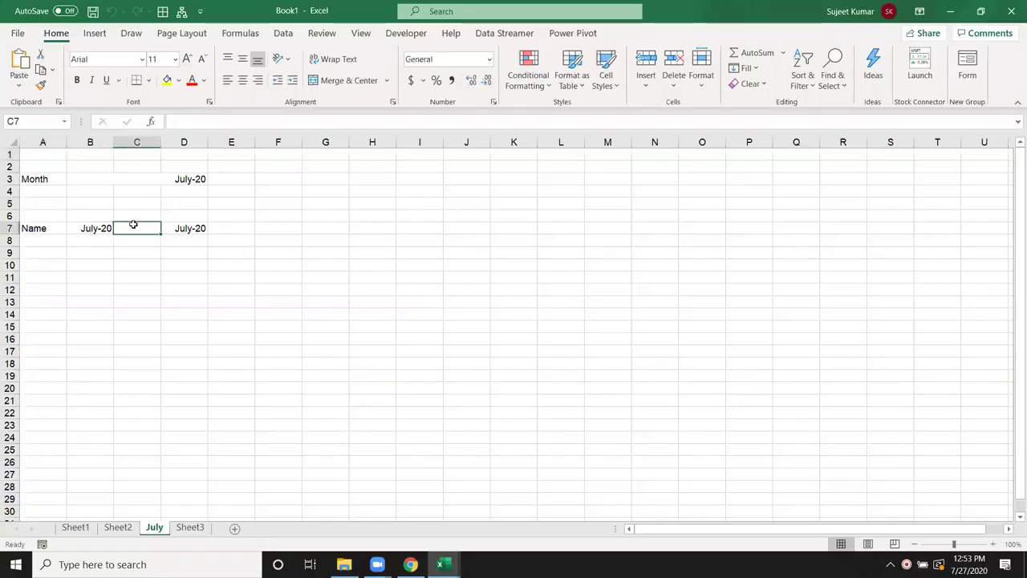
left_click(184, 226)
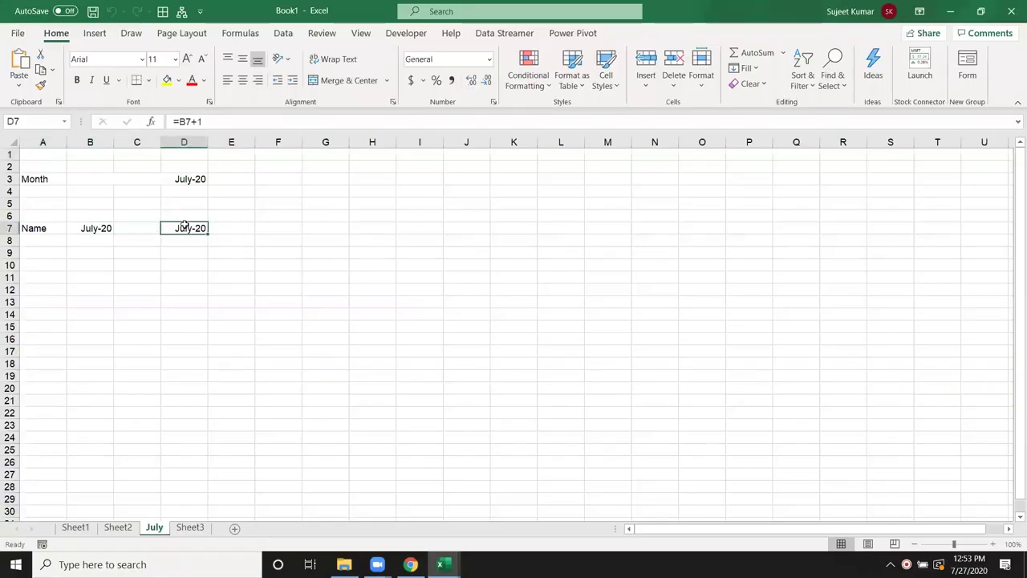
left_click(95, 233)
left_click(197, 228)
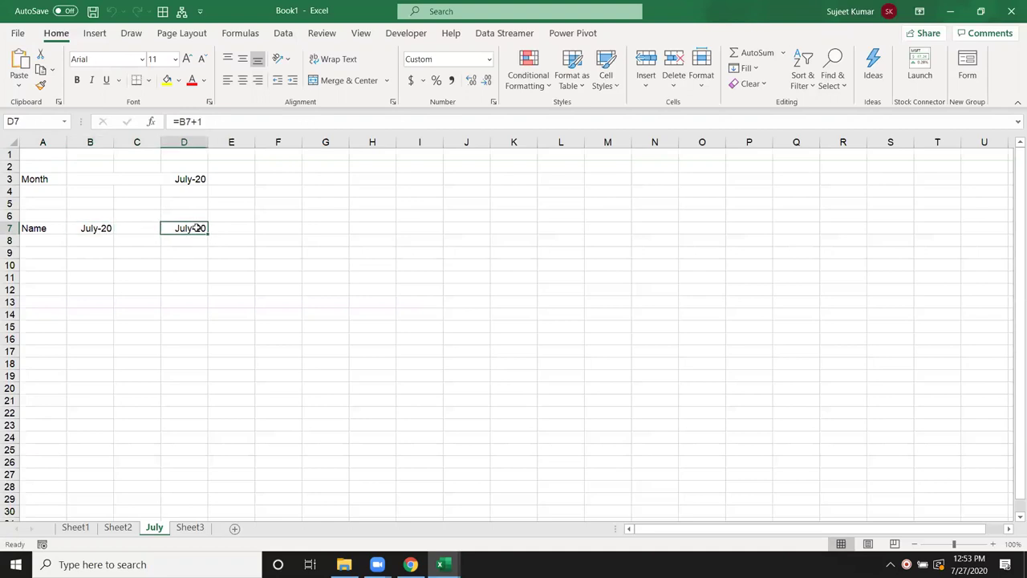
key("alt+F11")
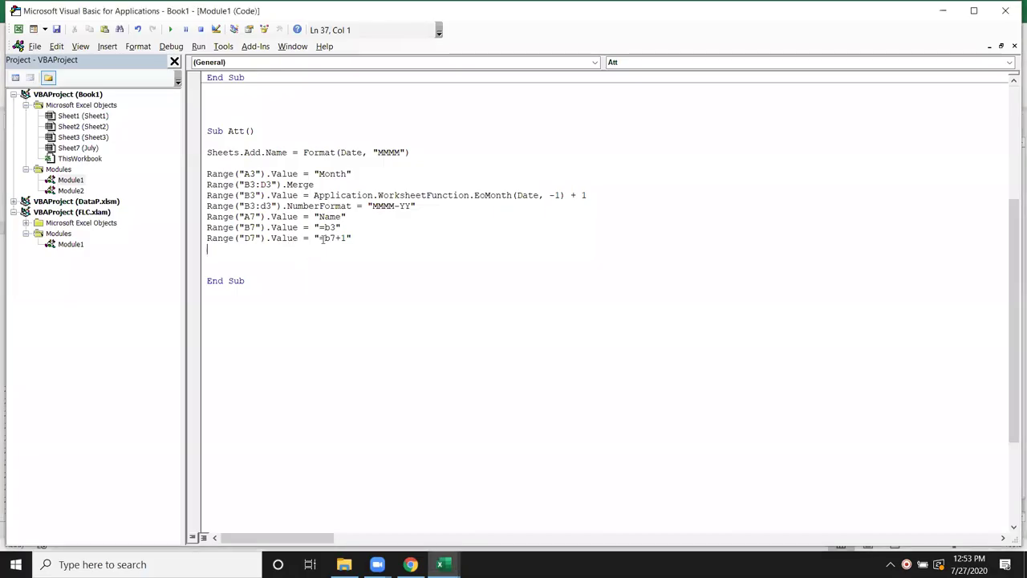
key("alt+F11")
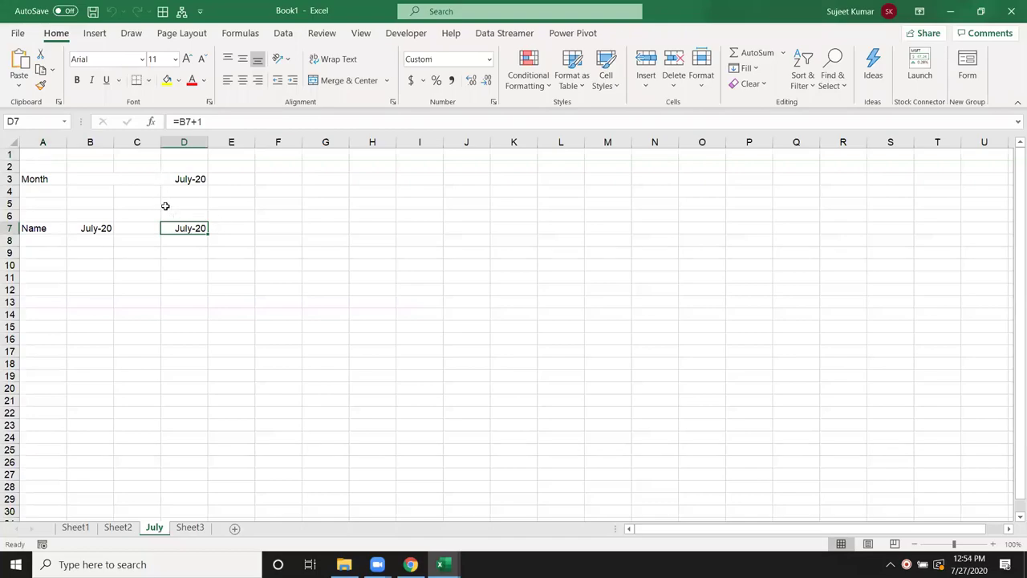
key("alt+F11")
Change the last code line's target from D7 to C7
left_click(244, 238)
key("Delete")
type("C")
left_click(287, 238)
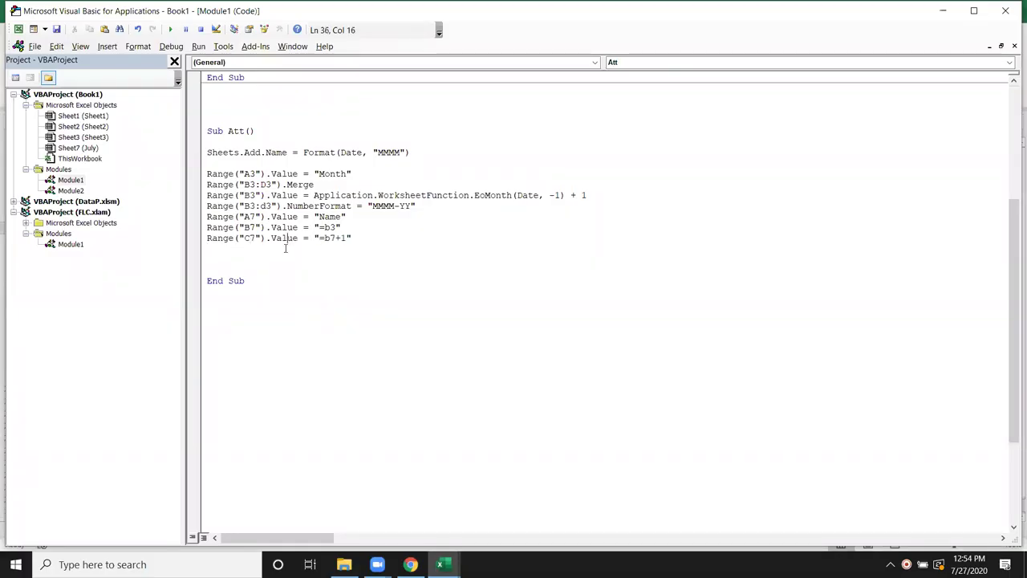
Delete the July sheet again and return to the macro code
key("alt+F11")
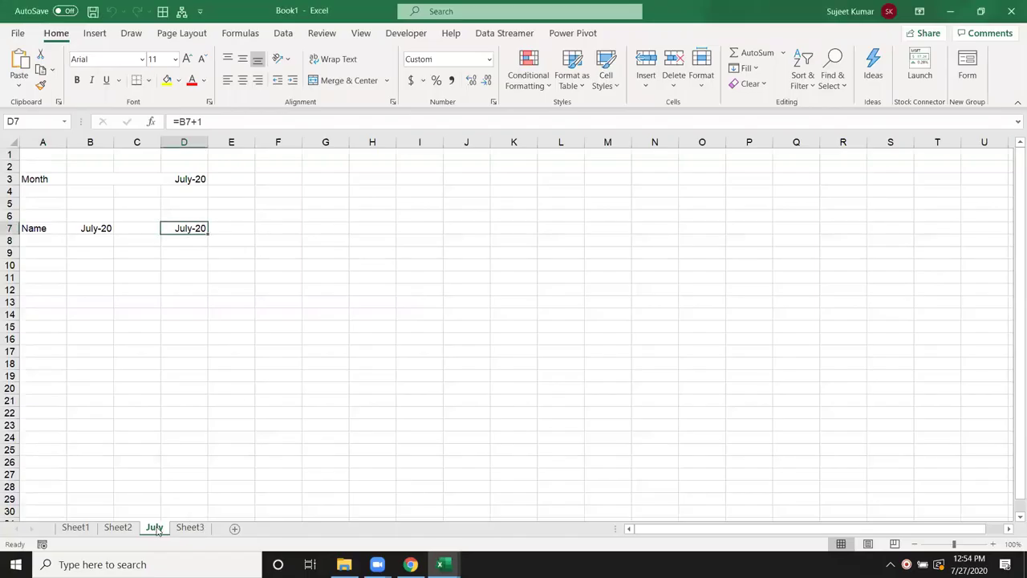
right_click(157, 530)
left_click(196, 363)
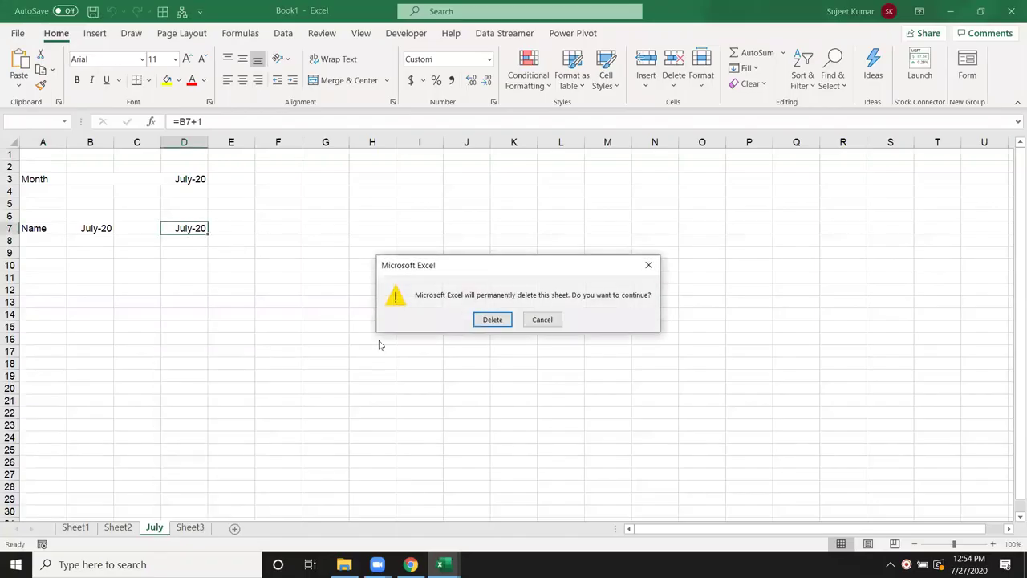
left_click(491, 320)
key("alt+F11")
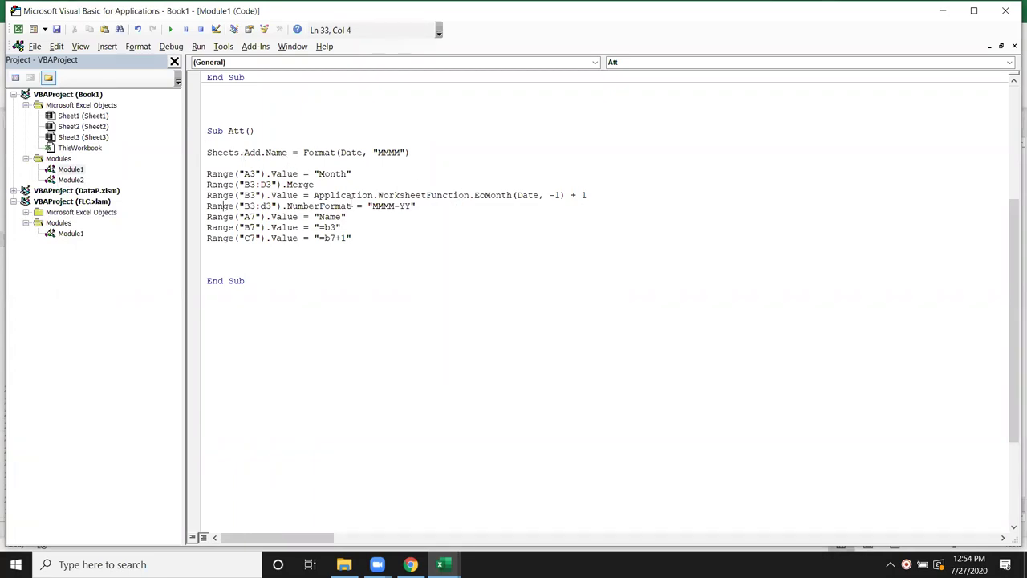
Run the Att macro and check that B7 holds =B3 and C7 holds =B7+1 on the new July sheet
key("F5")
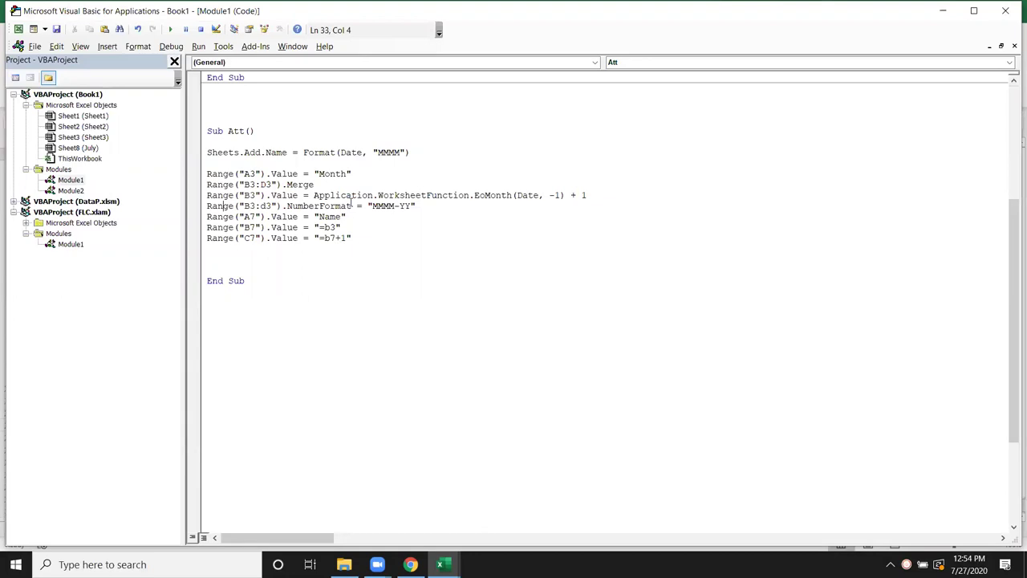
left_click(355, 284)
key("alt+F11")
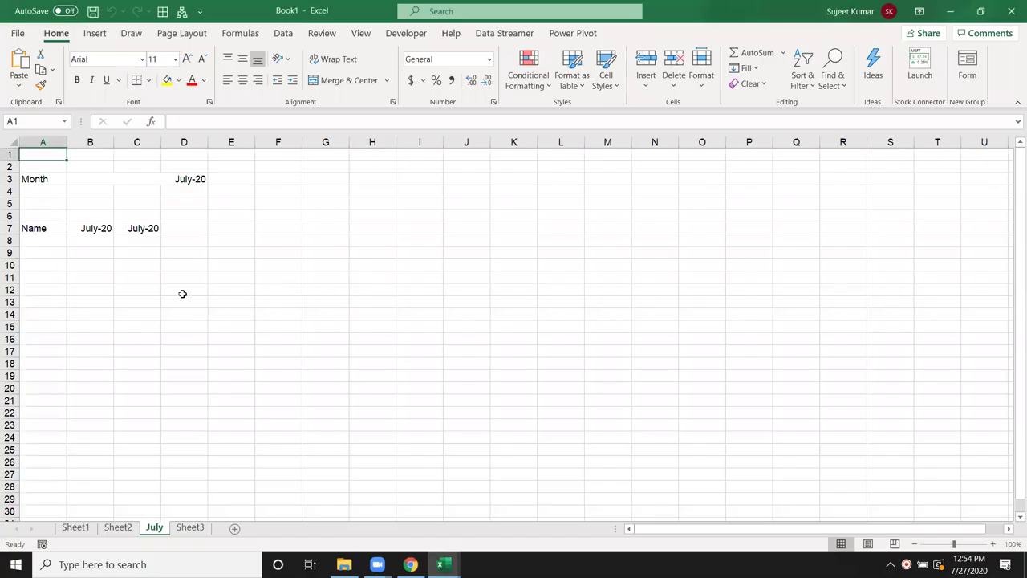
left_click(133, 234)
left_click(92, 230)
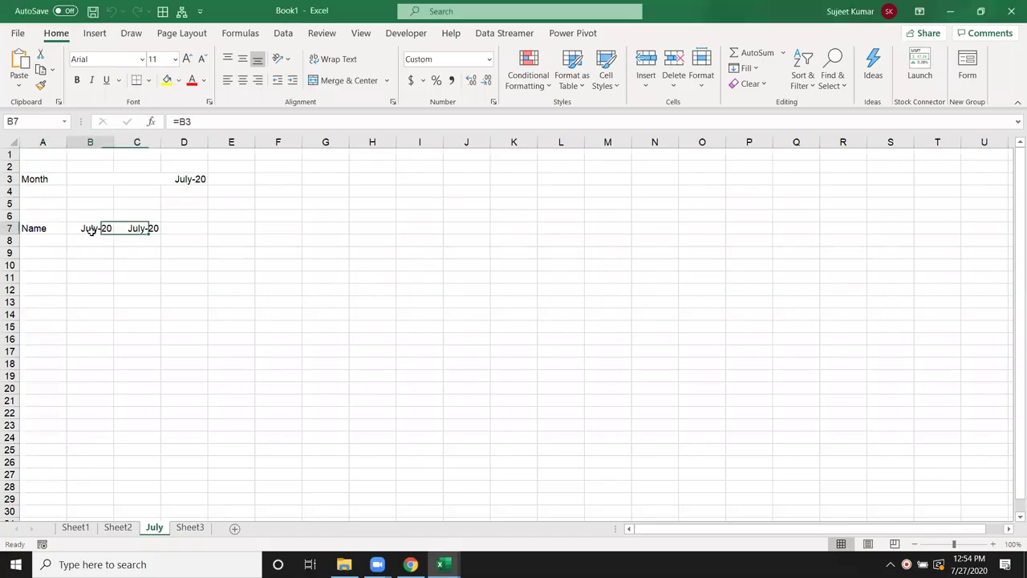
left_click(134, 230)
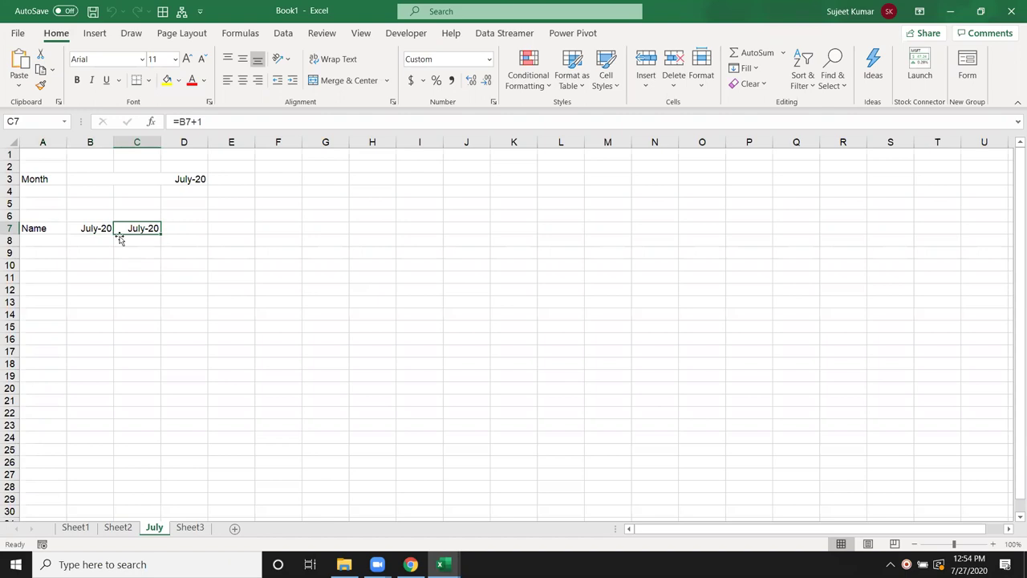
Move between the macro code and the July sheet, ending back in the Att code
key("alt+F11")
left_click(253, 248)
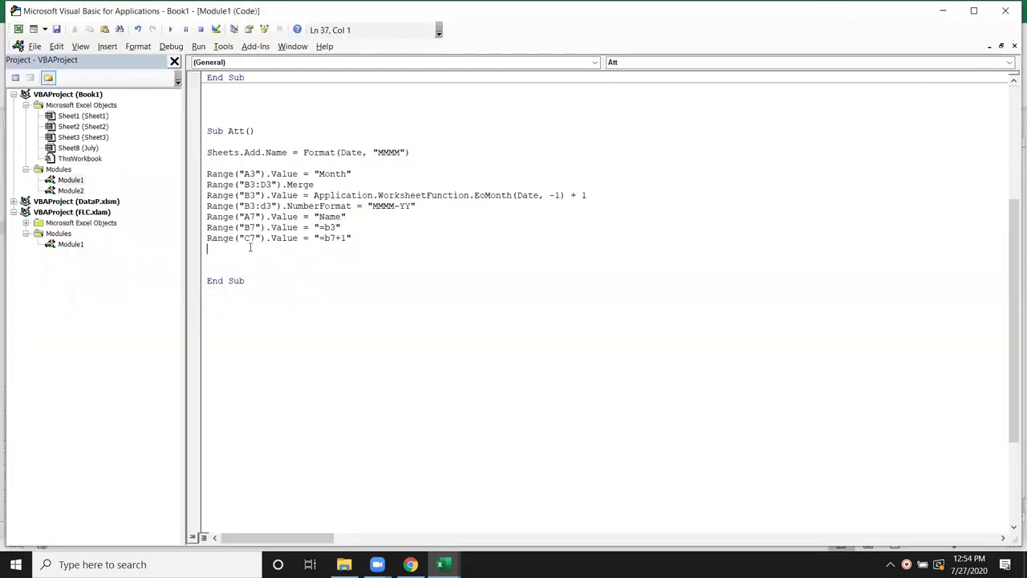
key("alt+F11")
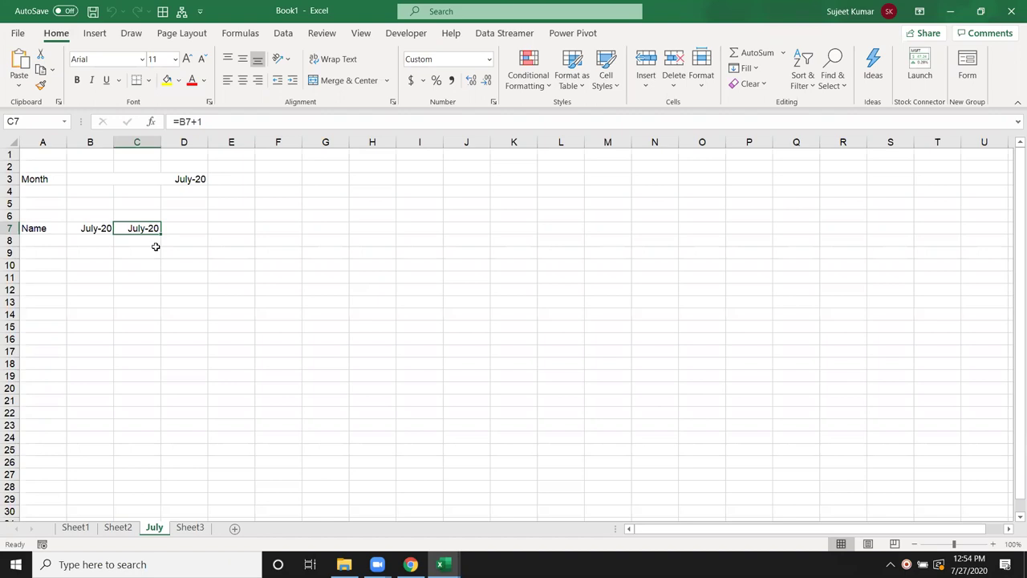
key("alt+F11")
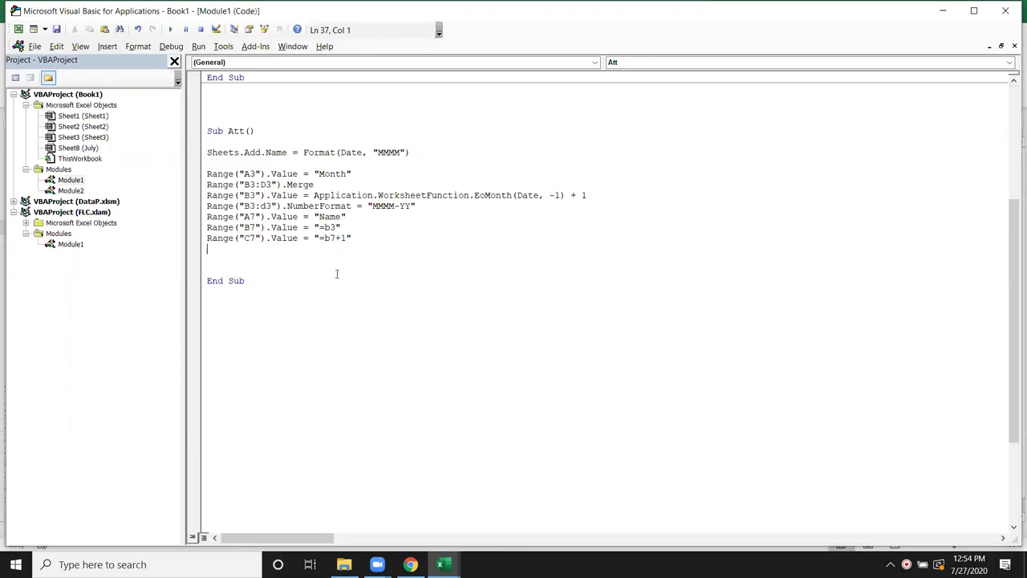
Declare r As Long directly under Sub Att()
left_click(229, 132)
key("Down")
key("Return")
key("Return")
key("Up")
type("dim")
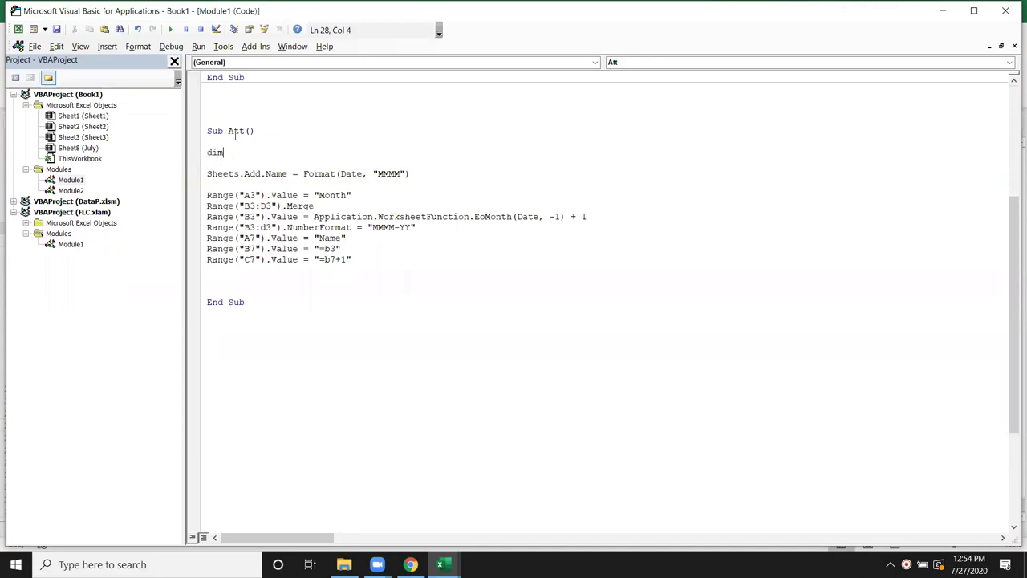
type(" r as ")
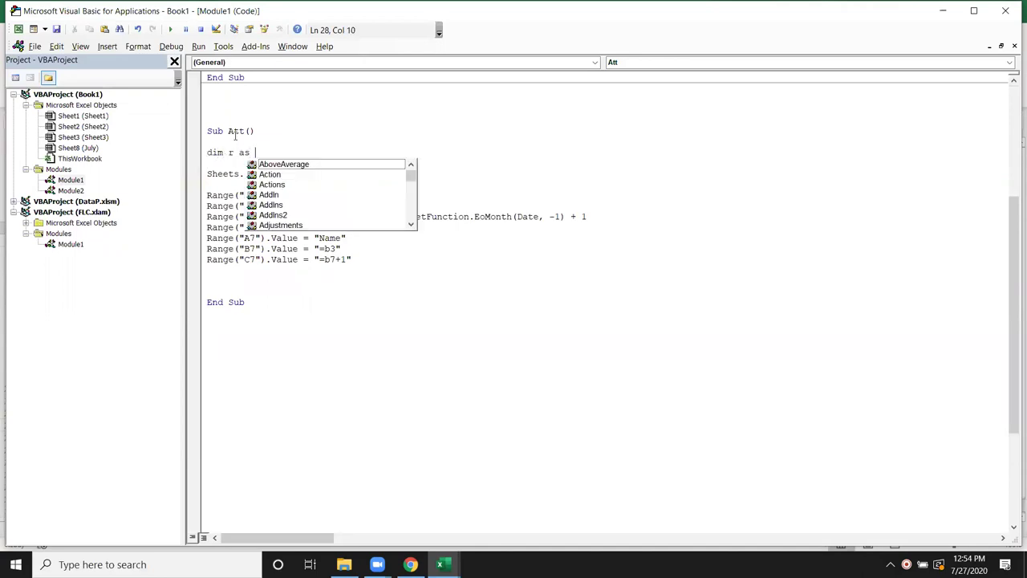
type("Long")
key("Return")
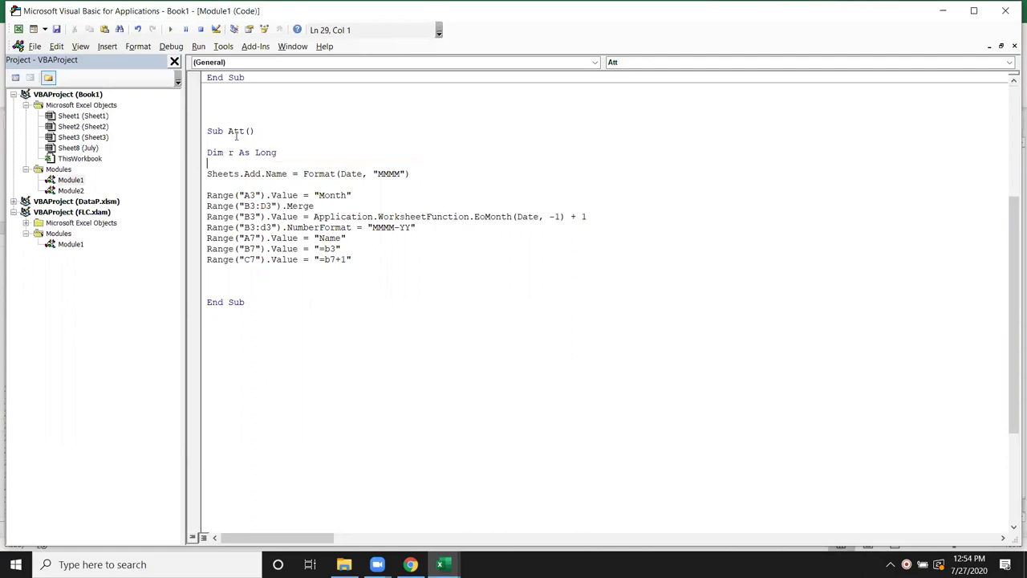
Above the Sheets.Add line, begin r = Day(Application.WorksheetFunction
key("Home")
key("Up")
key("Return")
key("Return")
left_click(207, 173)
type("r=a")
key("BackSpace")
type("day(application.wo")
key("Down")
key("Tab")
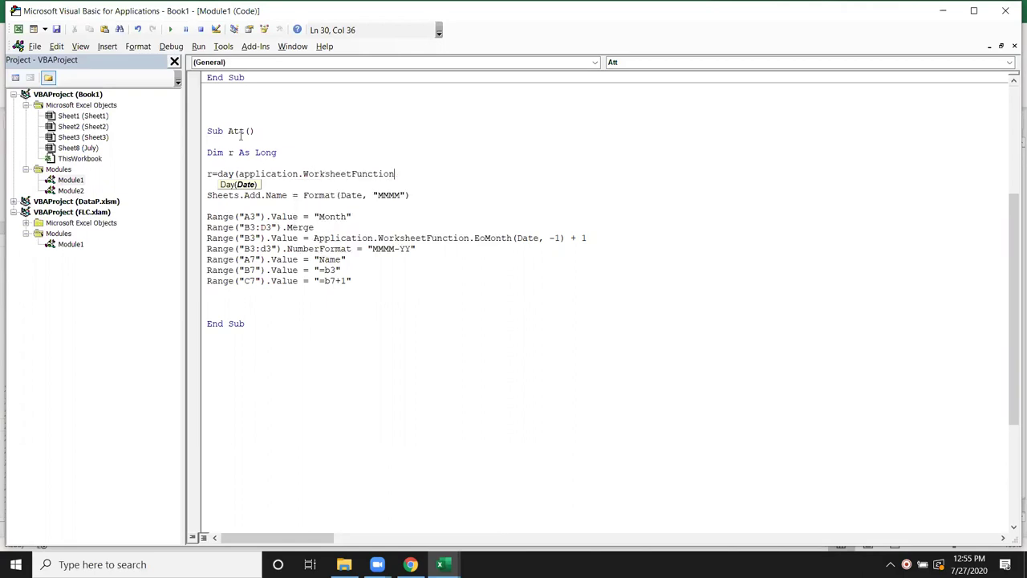
Complete the line as r = Day(Application.WorksheetFunction.EoMonth(Date, 0))
type(".dav")
key("Tab")
key("BackSpace")
key("BackSpace")
key("BackSpace")
key("BackSpace")
key("BackSpace")
key("BackSpace")
type("ate")
key("Escape")
key("BackSpace")
key("BackSpace")
key("BackSpace")
key("ctrl+space")
type("eo")
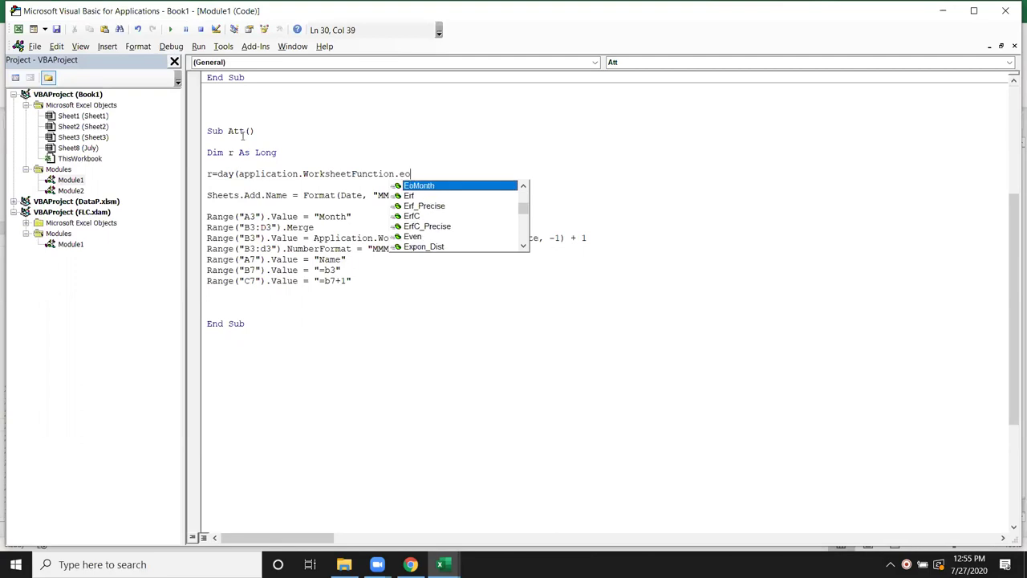
key("Tab")
type("(date,0")
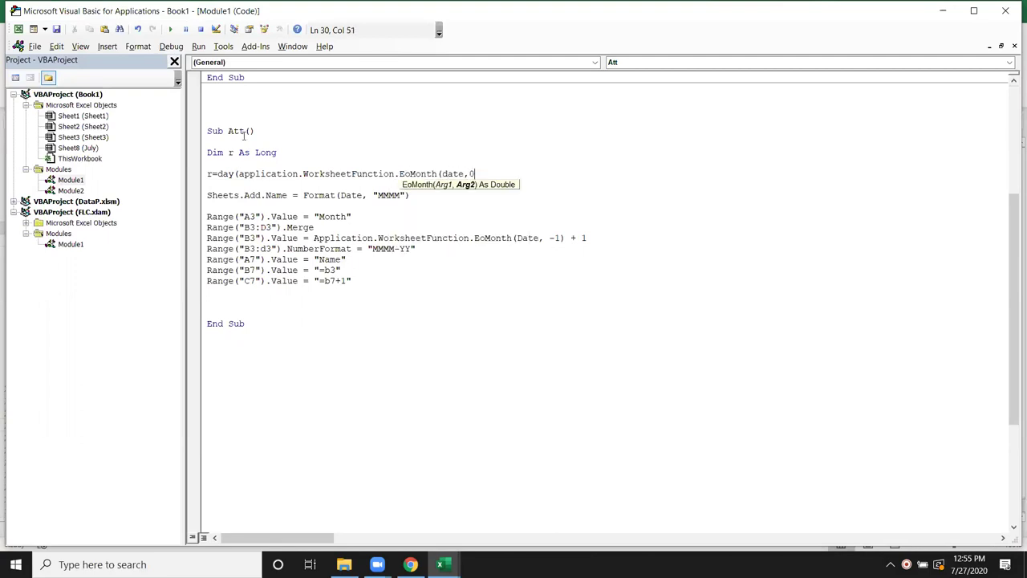
type("))")
key("Return")
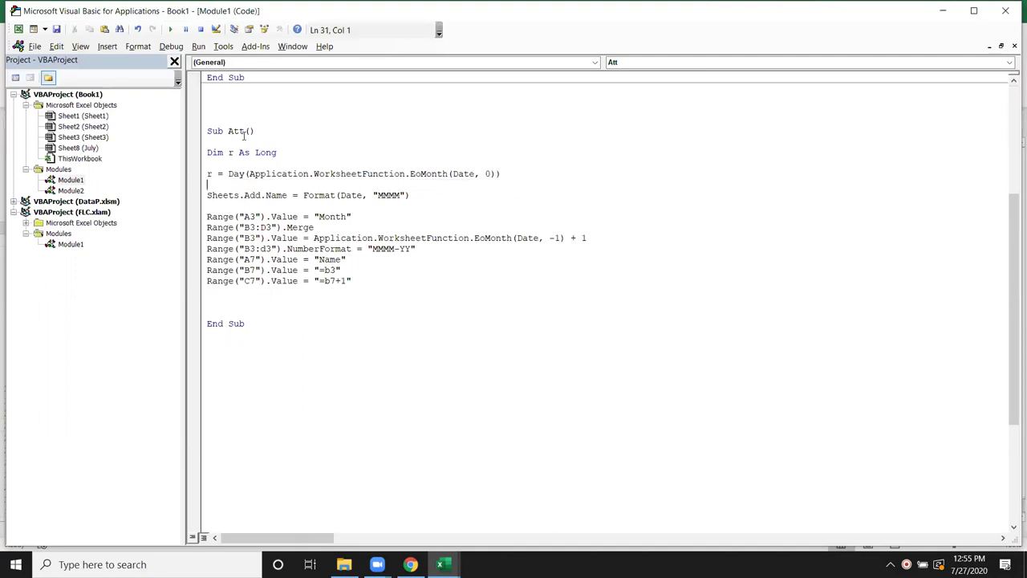
Below the C7 line, add Range("C7", Range("C7").Offset(0, r - 2)).FillRight
left_click(233, 294)
type("range")
type("(\"C7\",range(\"C7\"")
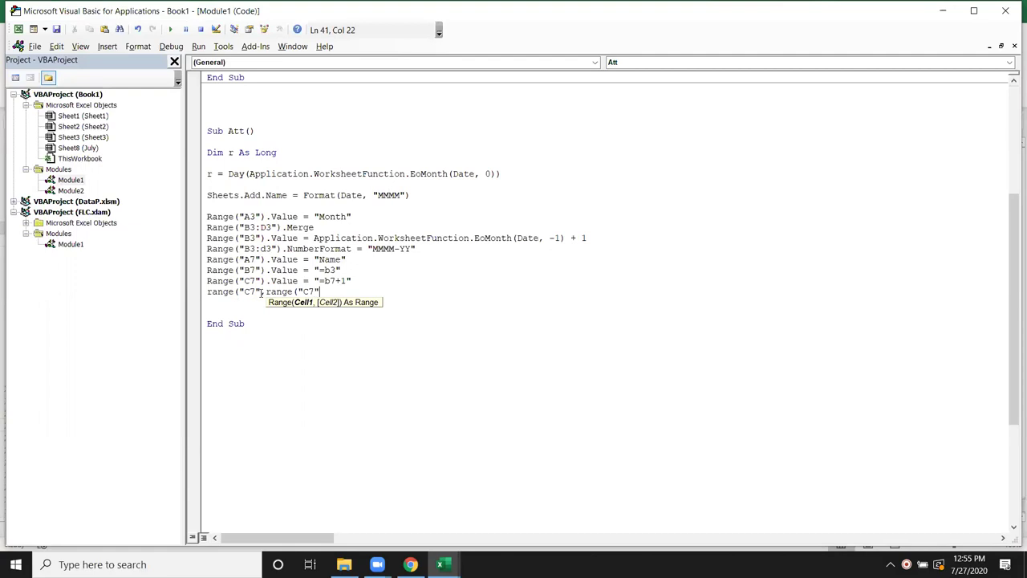
type(")")
type(".of")
key("Tab")
type("(")
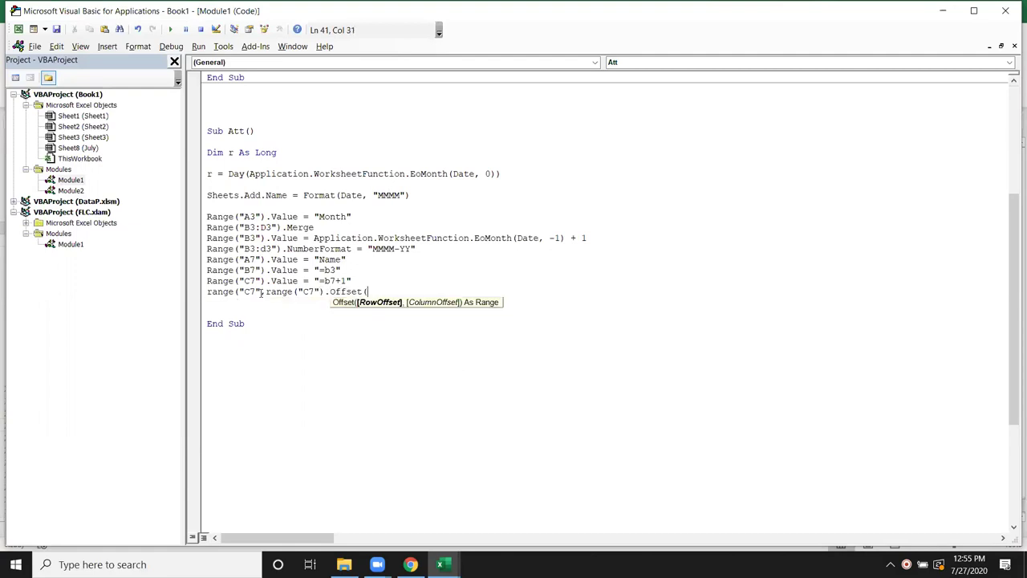
type("0,")
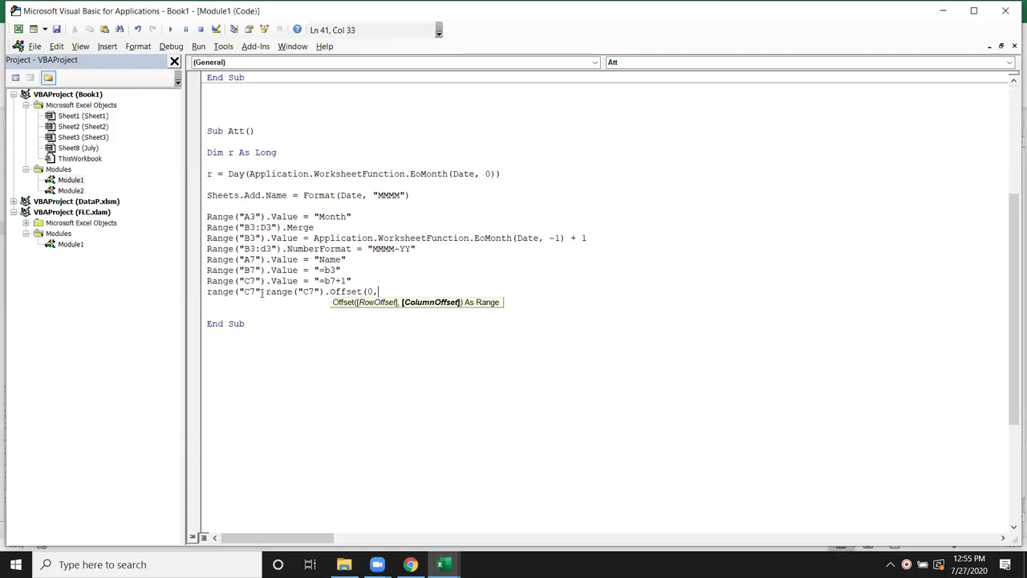
type("r-2")
type(")")
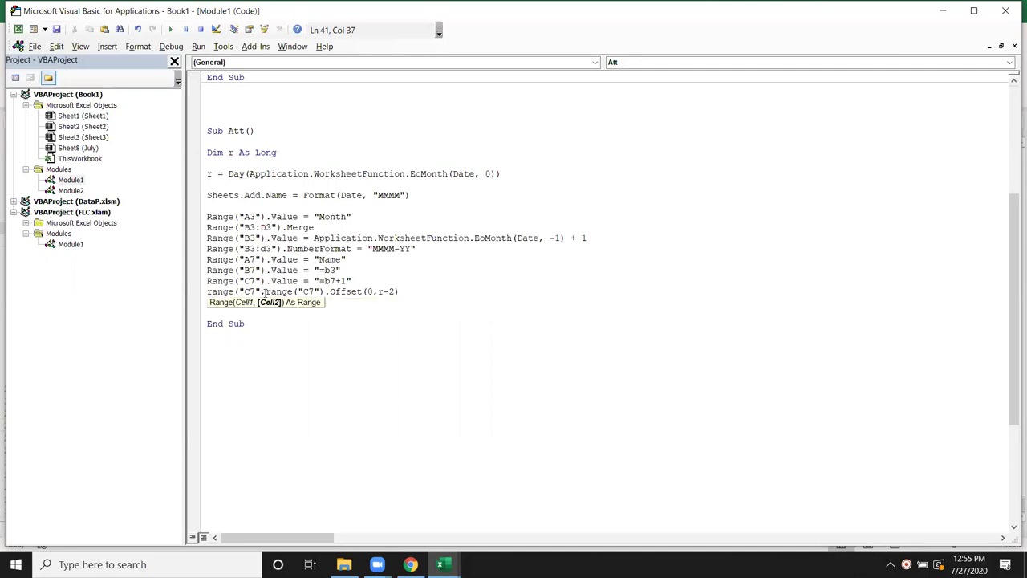
type(").")
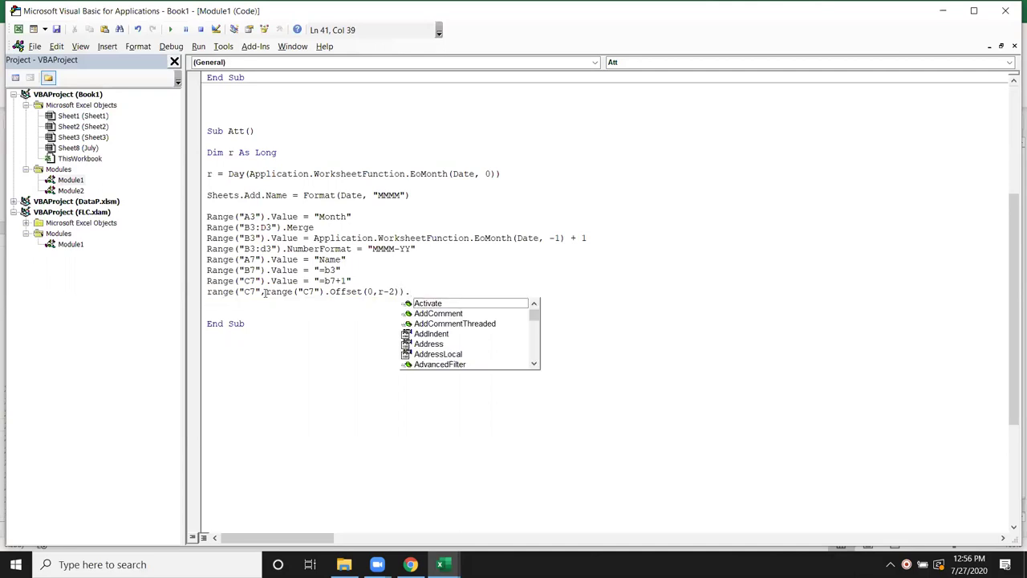
type("fi")
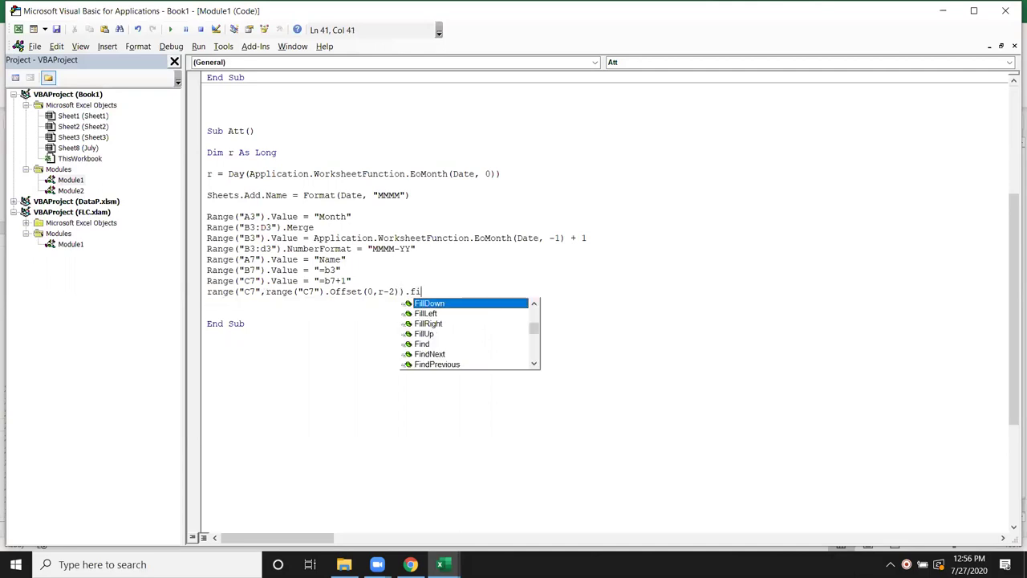
key("Tab")
key("BackSpace")
key("BackSpace")
key("BackSpace")
key("BackSpace")
key("BackSpace")
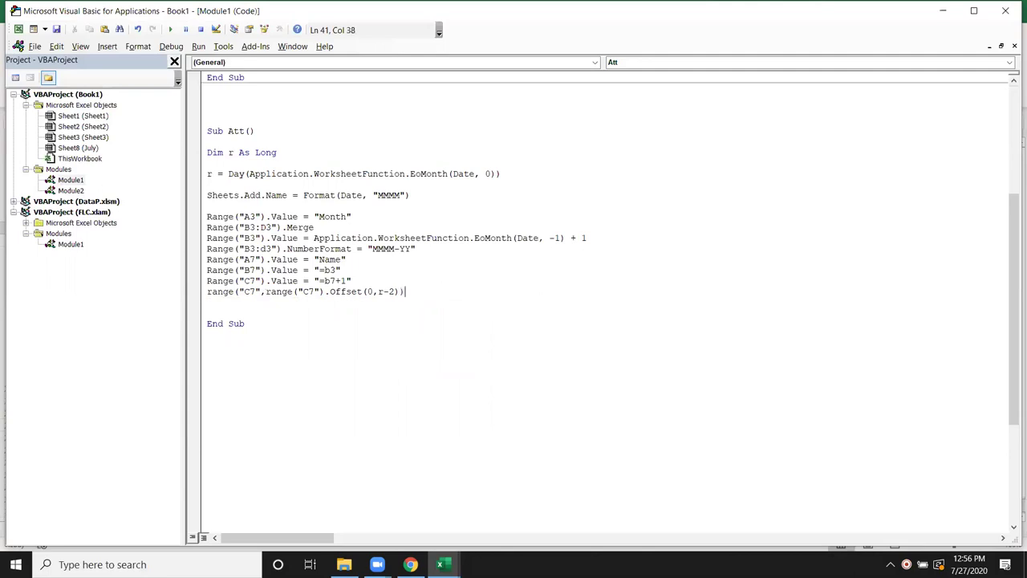
type(".fil")
key("Down")
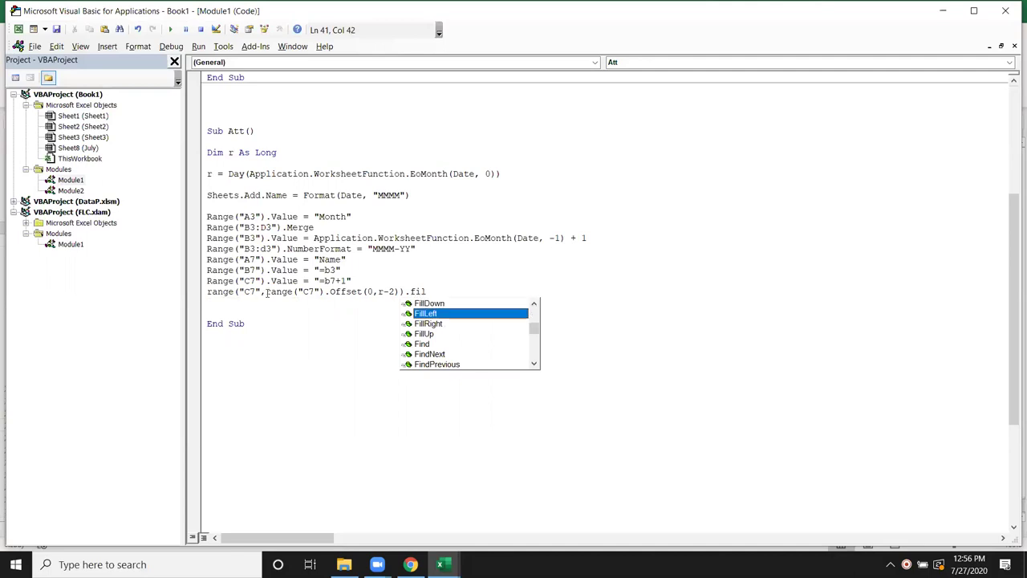
key("Down")
key("Tab")
key("Return")
Comment out the Sheets.Add line with an apostrophe so no new sheet is added
key("alt+F11")
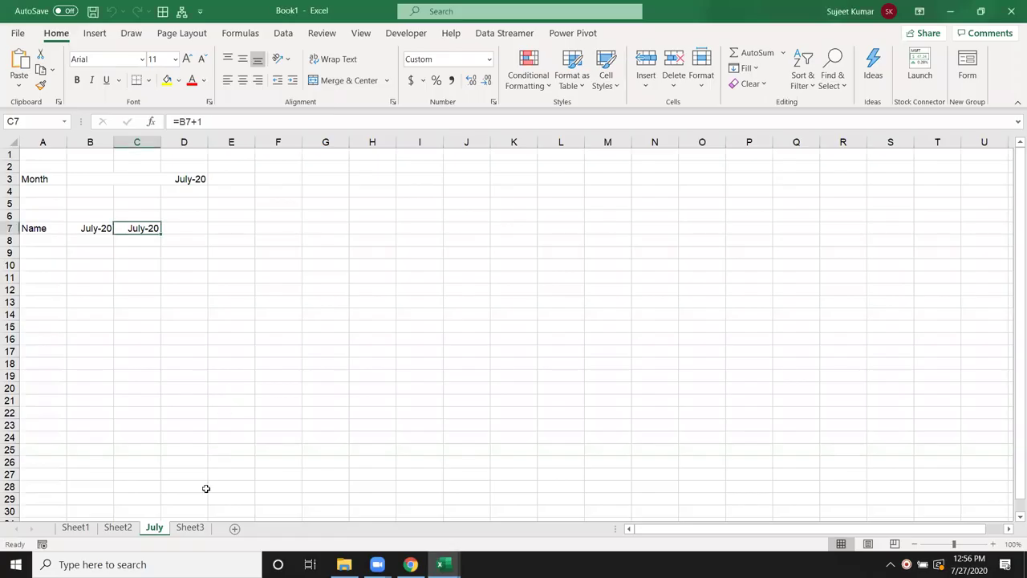
right_click(165, 528)
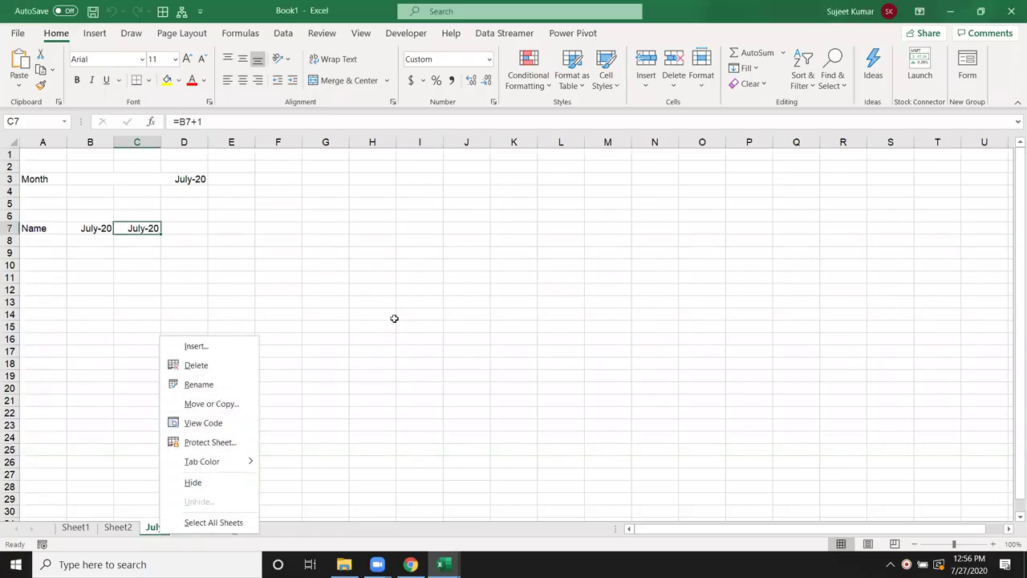
key("Escape")
key("alt+F11")
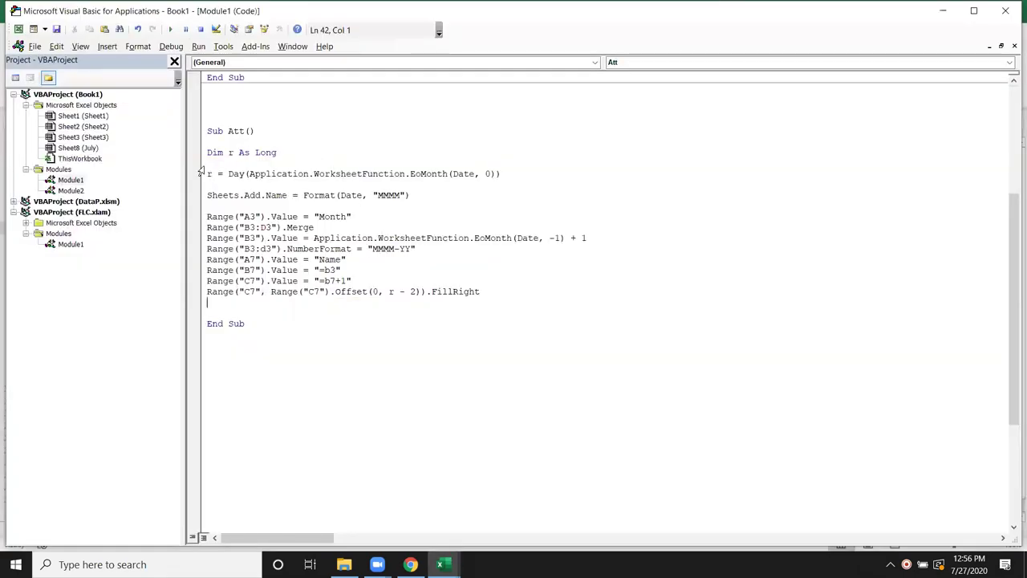
left_click(207, 195)
type("'")
left_click(372, 314)
left_click(355, 231)
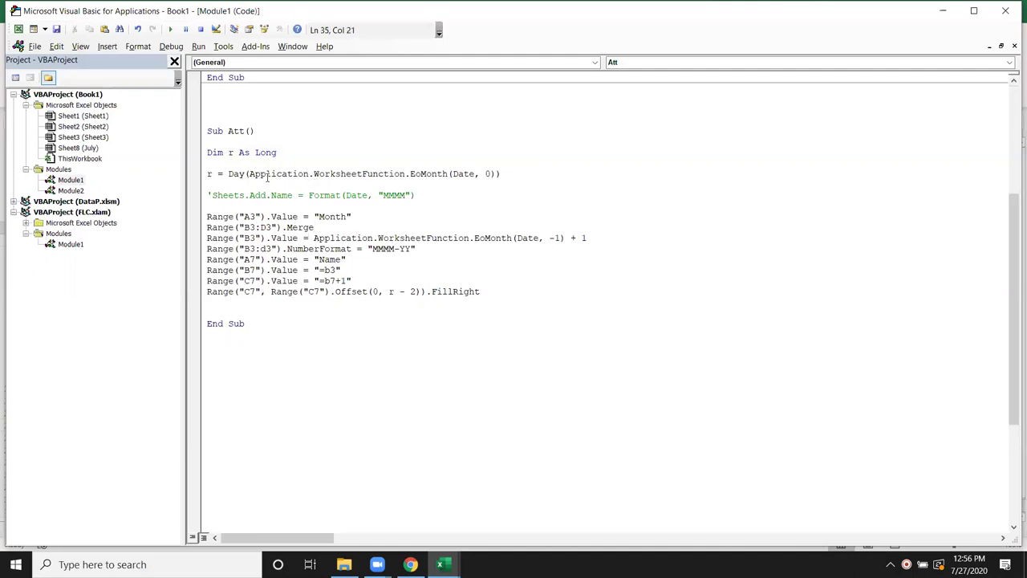
Rerun Att and check that row 7's dates now fill through AF7
key("F5")
key("alt+F11")
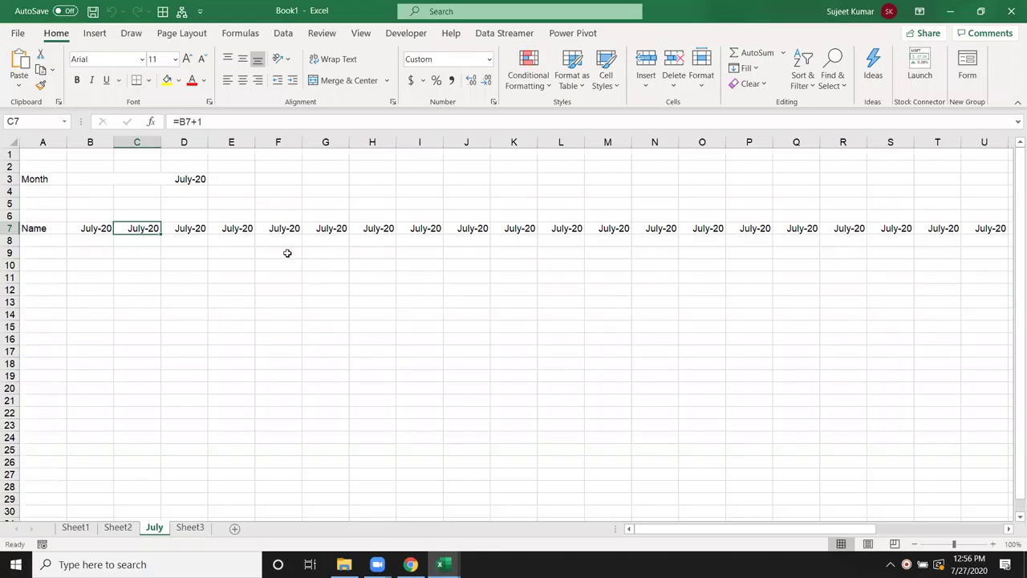
key("ctrl+Right")
key("Right")
key("Left")
key("ctrl+shift+numbersign")
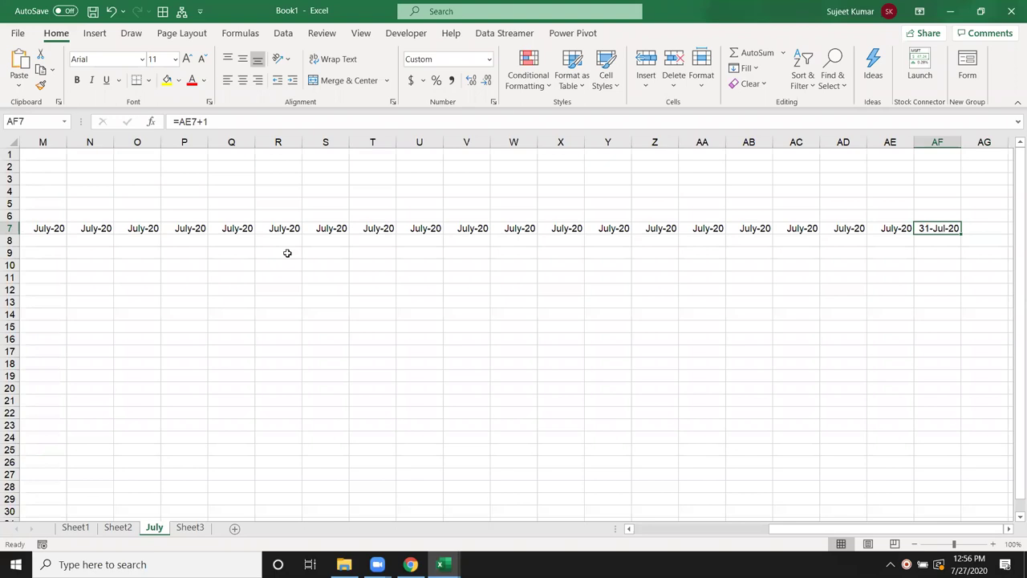
key("ctrl+z")
key("ctrl+Left")
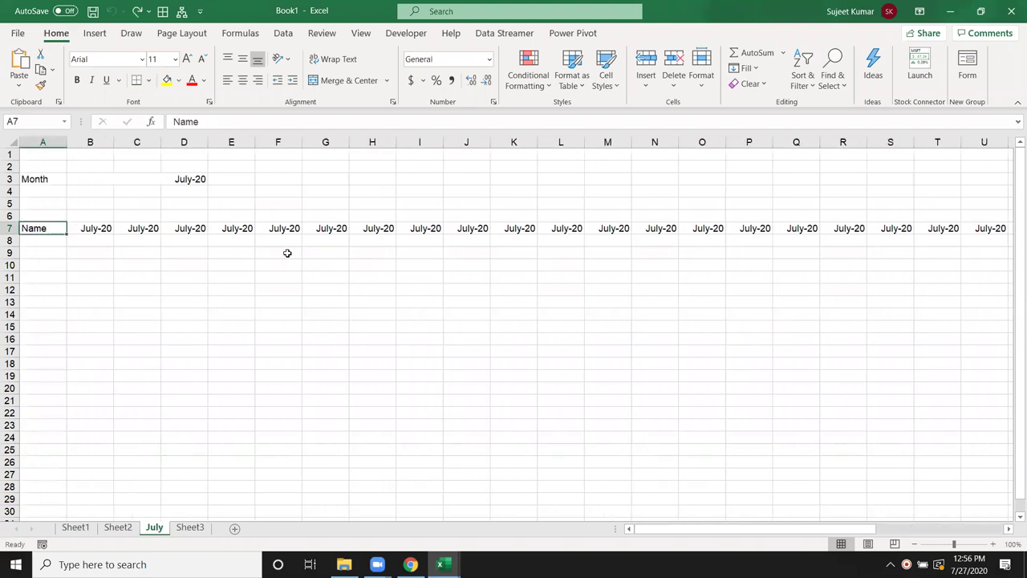
key("Right")
key("alt+Tab")
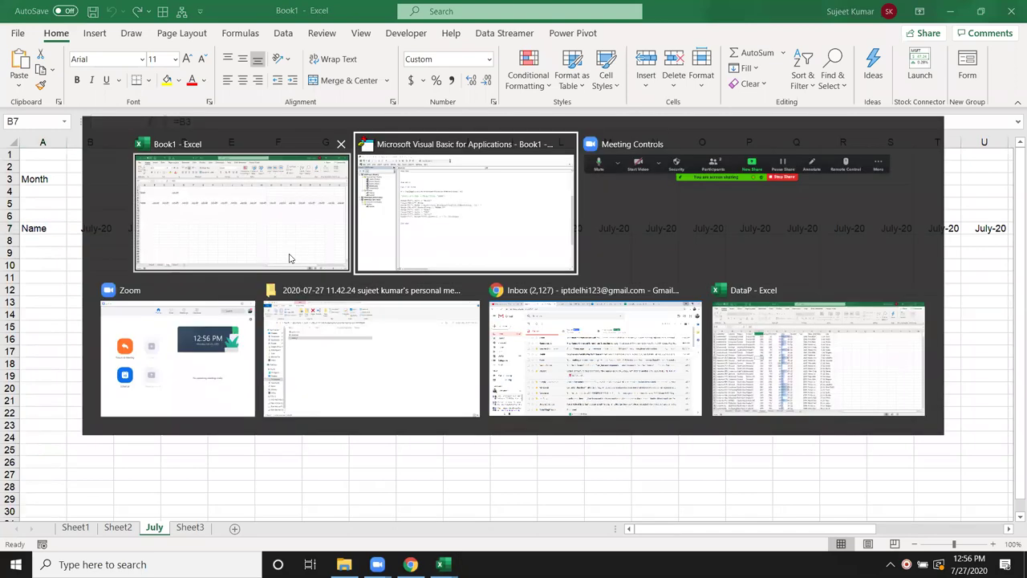
key("alt+Tab")
key("alt+Tab")
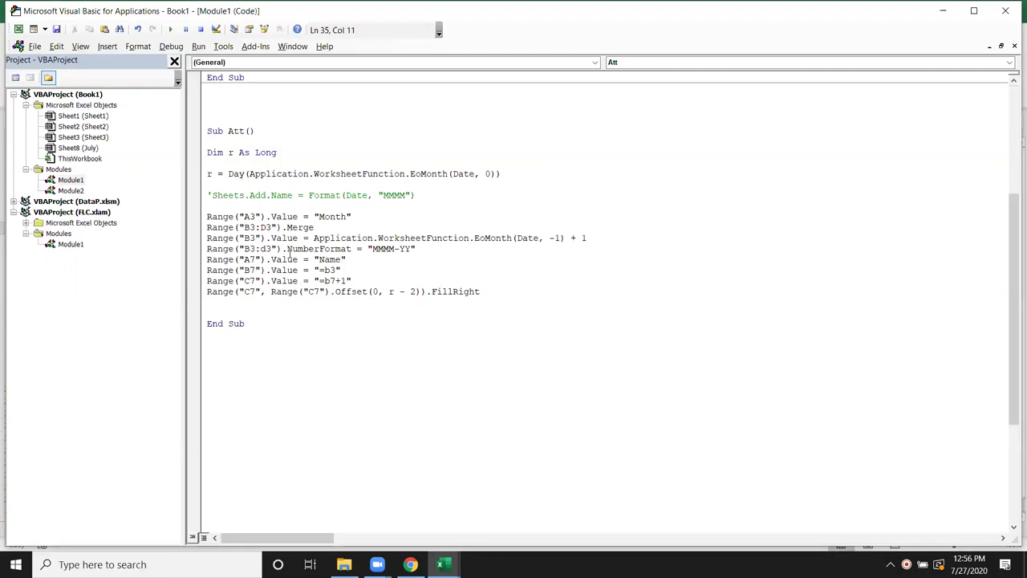
Duplicate the FillRight line, changing it to Range("B7", Range("C7").Offset(0, r)) without FillRight
left_click(257, 302)
key("shift+Up")
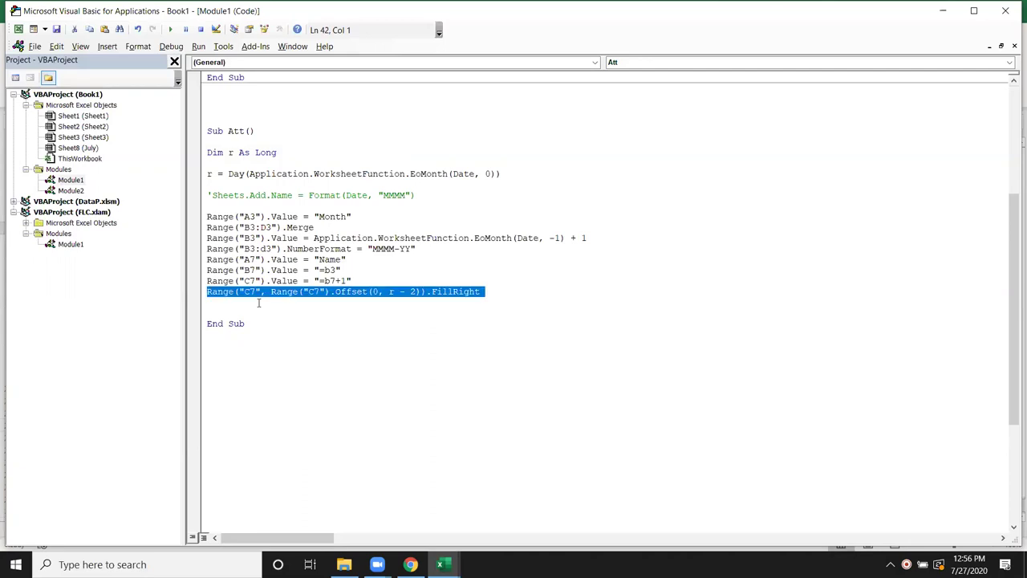
key("ctrl+c")
key("Down")
key("ctrl+v")
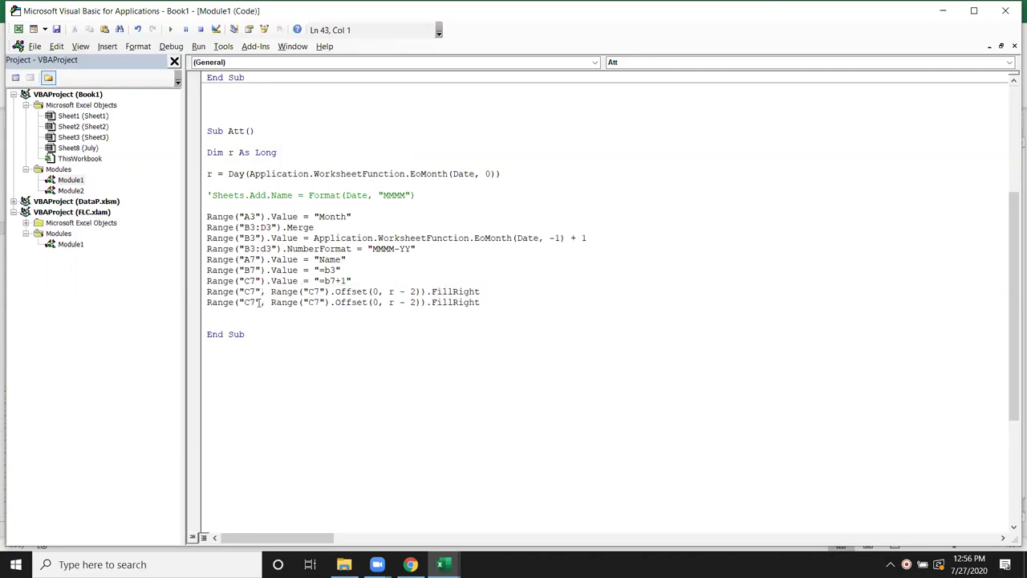
left_click_drag(249, 302, 255, 302)
type("B")
left_click_drag(398, 303, 414, 303)
key("Delete")
left_click(459, 302)
key("BackSpace")
key("BackSpace")
key("BackSpace")
key("BackSpace")
key("BackSpace")
key("BackSpace")
key("BackSpace")
Append .NumberFormat = "DD" and add the missing bracket to clear the compile error
type(".nu")
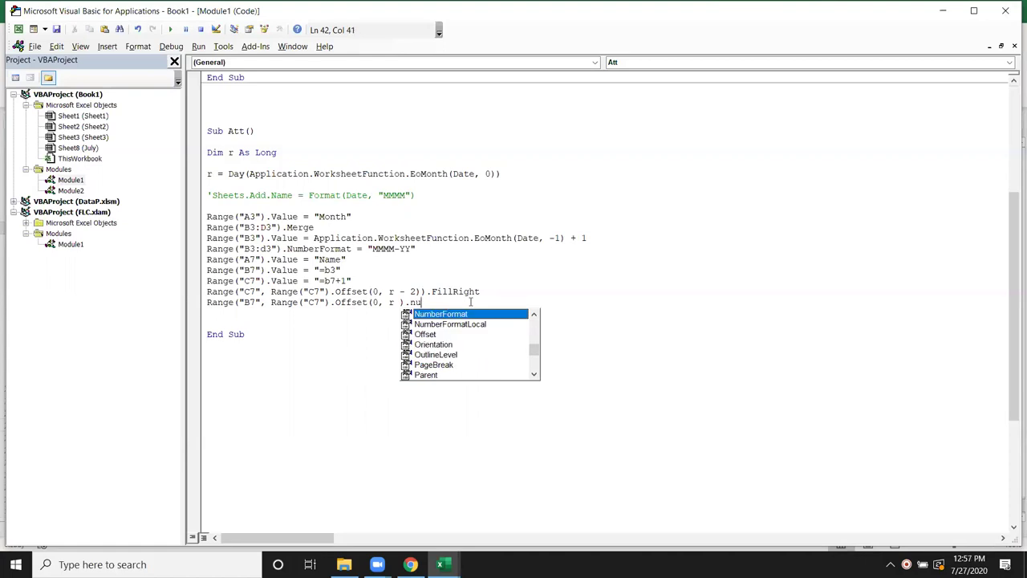
key("Tab")
type("=\"")
type("DD")
type("\"")
left_click(457, 317)
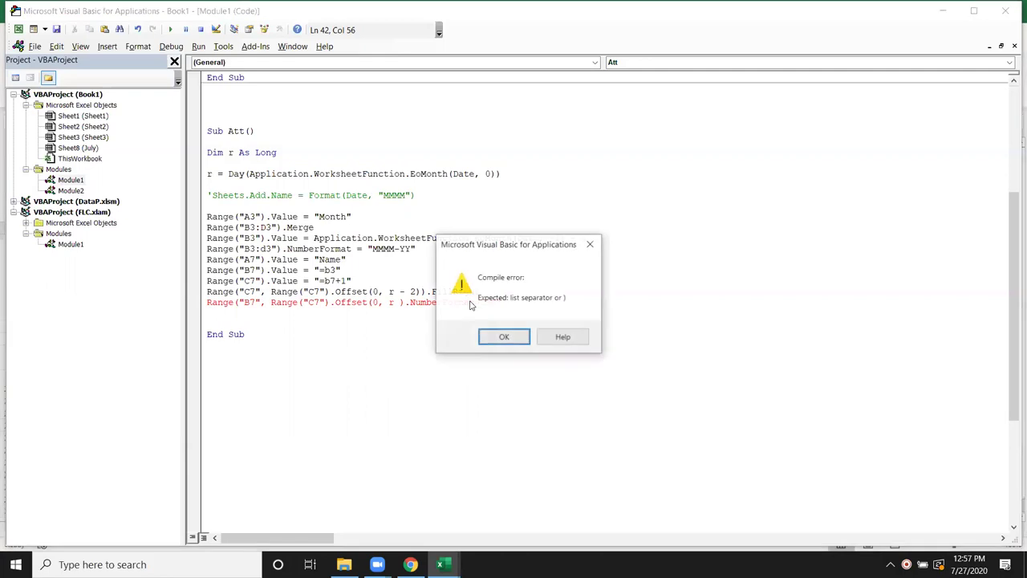
left_click(491, 340)
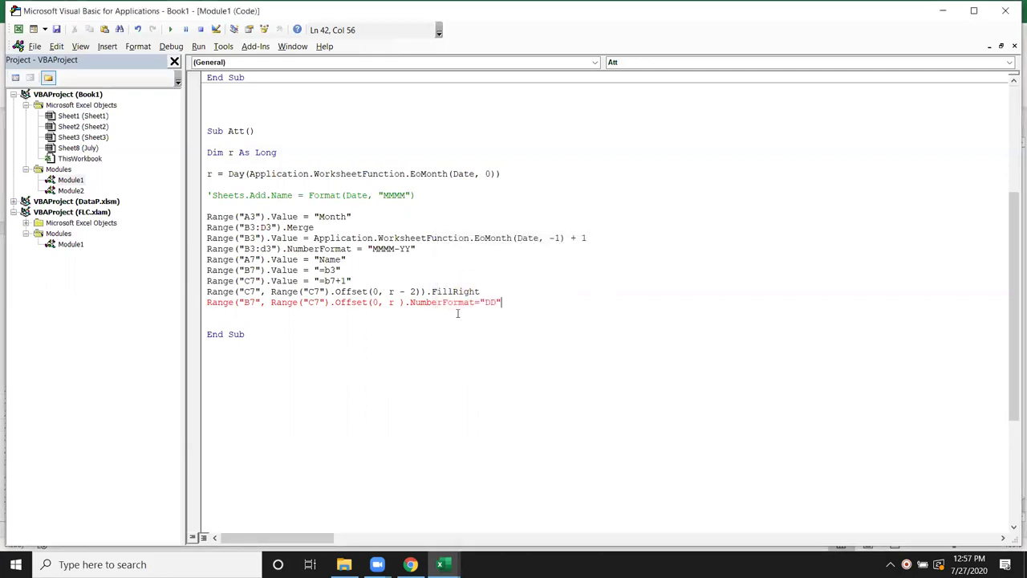
left_click(407, 301)
type(")")
left_click(403, 319)
left_click(312, 310)
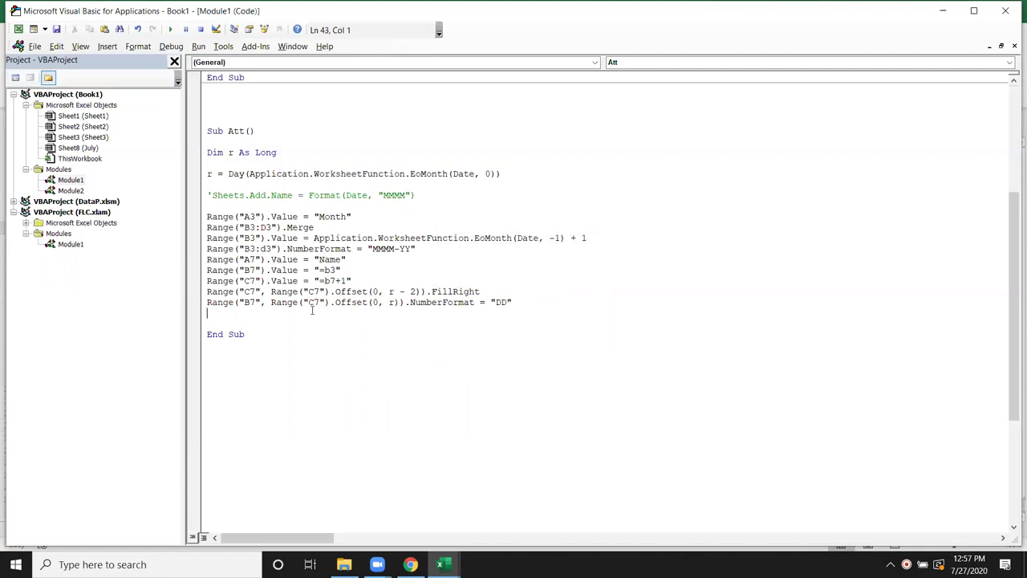
left_click(258, 184)
Run Att and check that the day cells in row 7 show 01 through 31
key("F5")
key("alt+F11")
key("ctrl+Right")
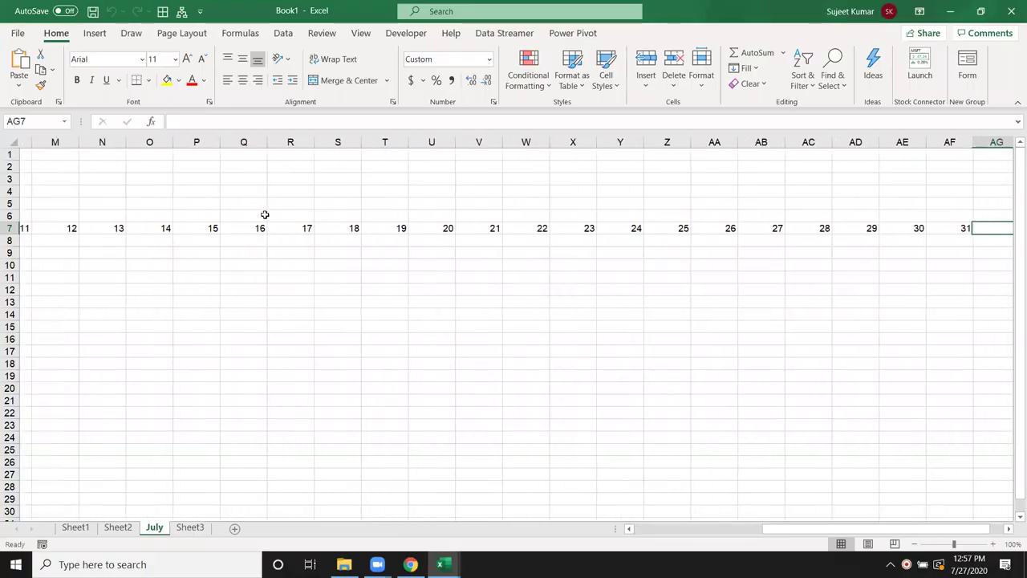
key("Left")
key("Right")
key("Left")
key("Right")
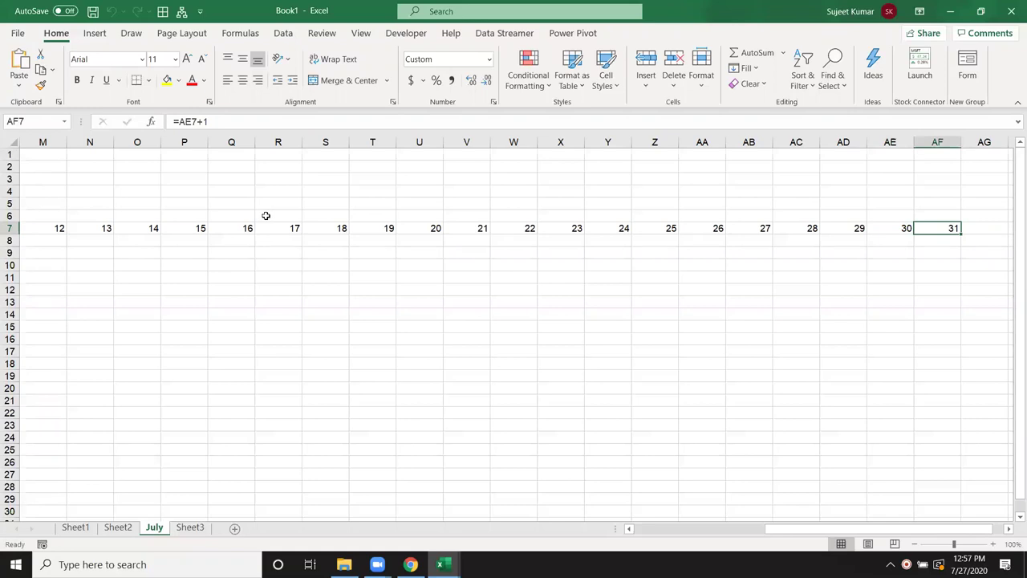
key("Left")
key("Left")
key("Left")
key("Left")
key("Home")
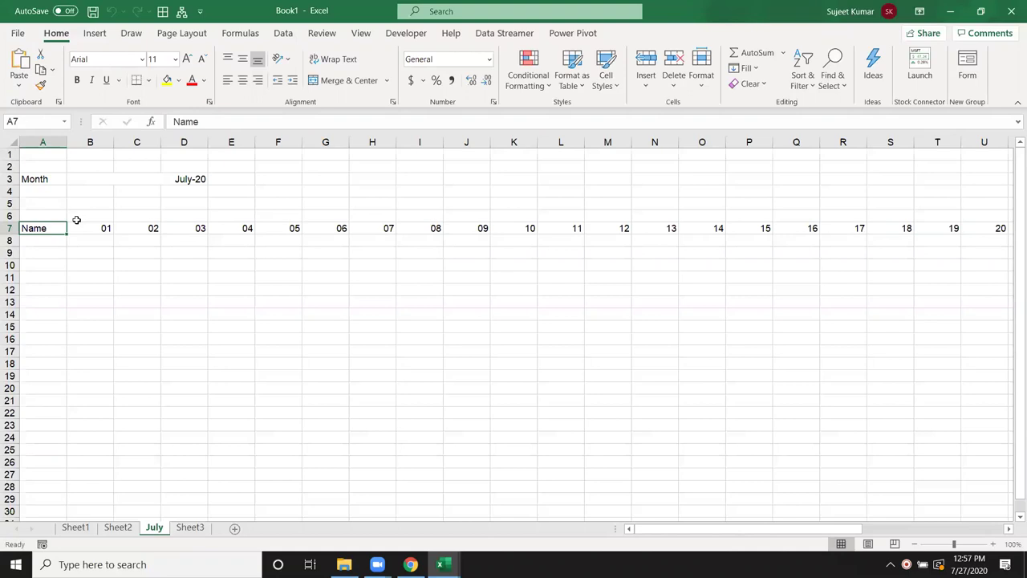
Recheck the B7 and C7 formulas, then select the NumberFormat line in the code
key("alt+F11")
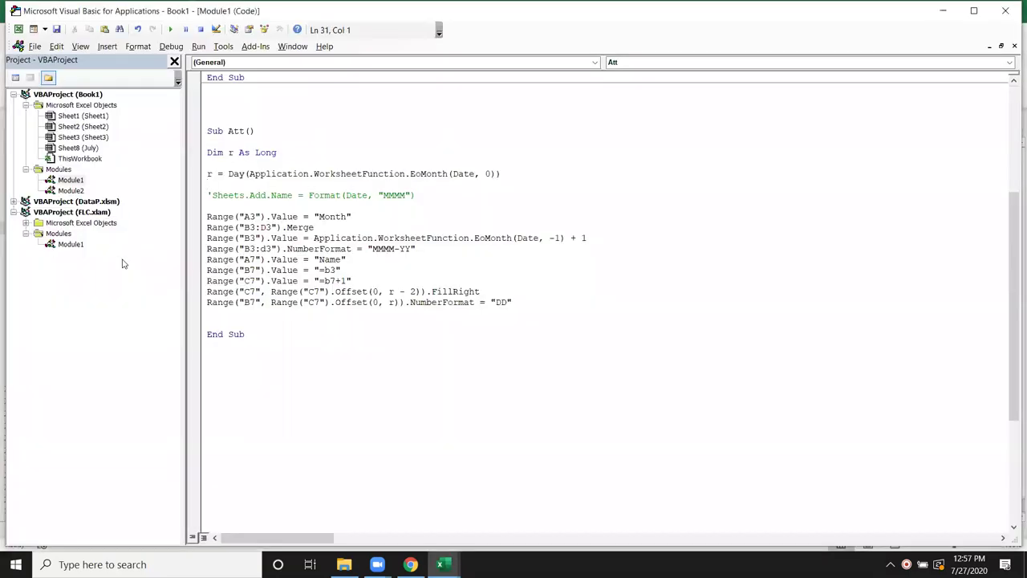
key("alt+F11")
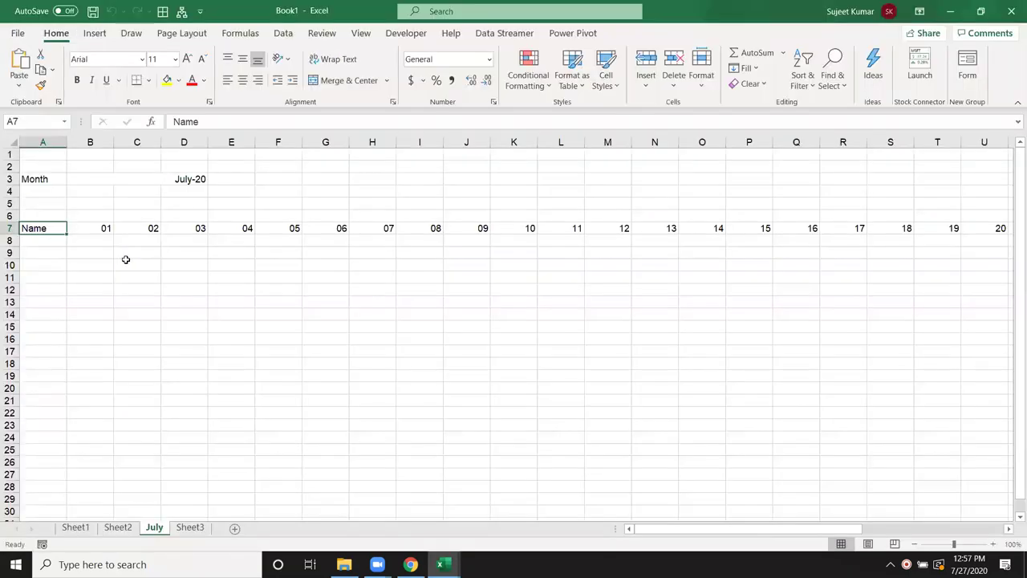
key("Right")
key("Right")
key("alt+F11")
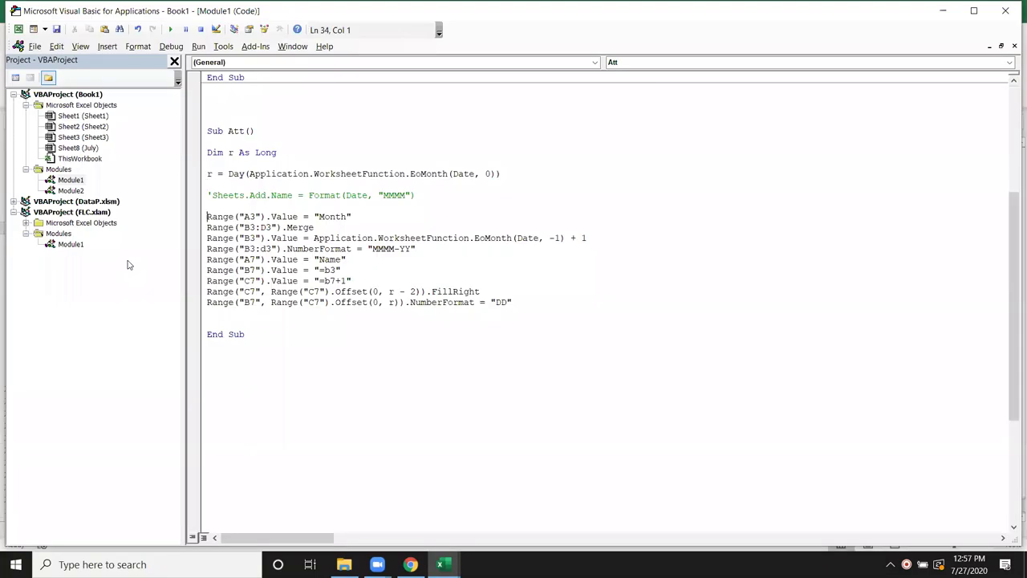
key("Down")
key("shift+Down")
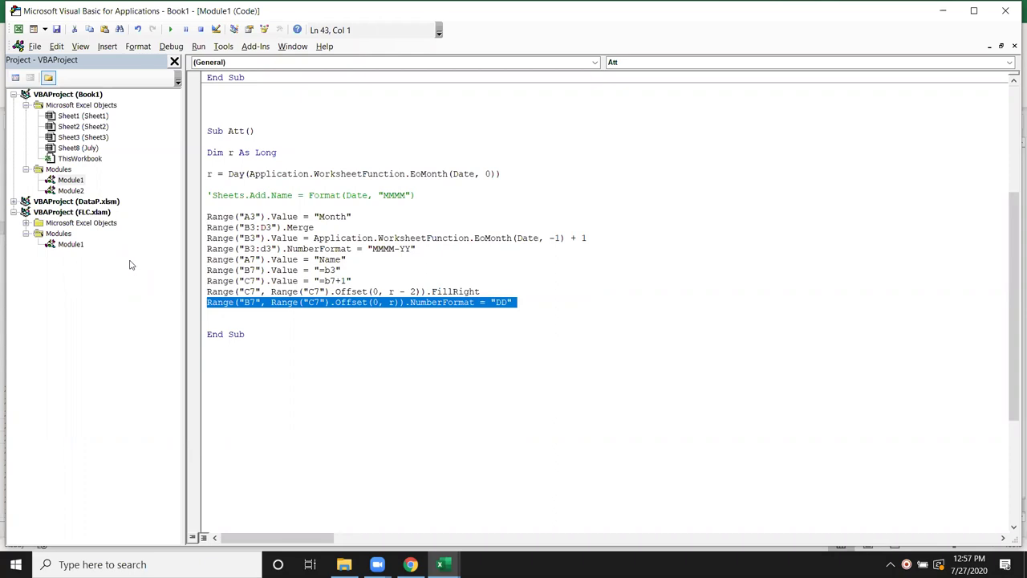
Insert a blank line above FillRight and try starting a With block, then undo it
key("Up")
key("Up")
key("Return")
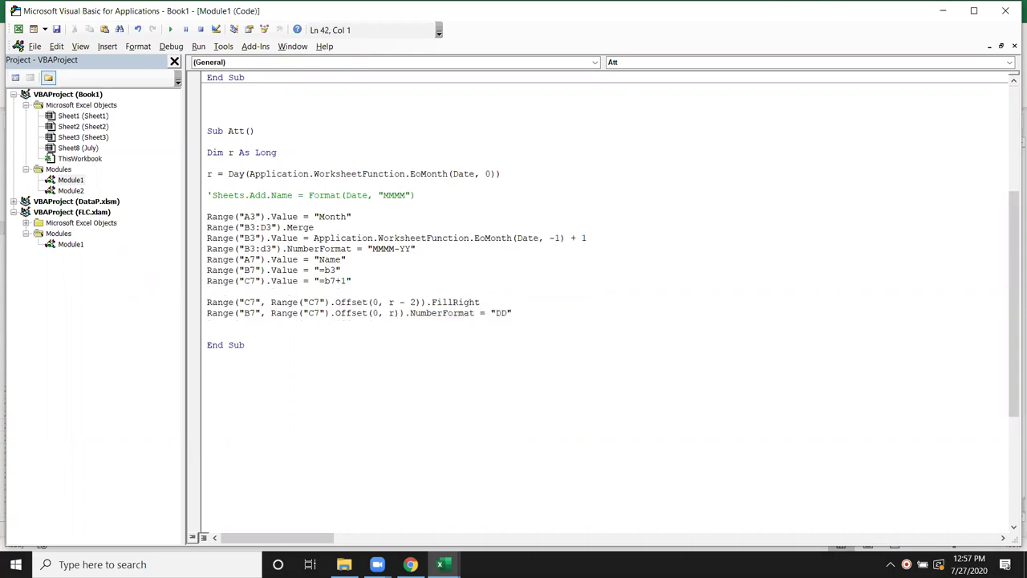
type("with")
key("Right")
key("Right")
key("Right")
key("Right")
Duplicate the NumberFormat line as Range("A7", Range("C7").Offset(0, r + 1))
key("Right")
key("Right")
key("Right")
key("Right")
key("Right")
key("Right")
key("Right")
key("Right")
key("Right")
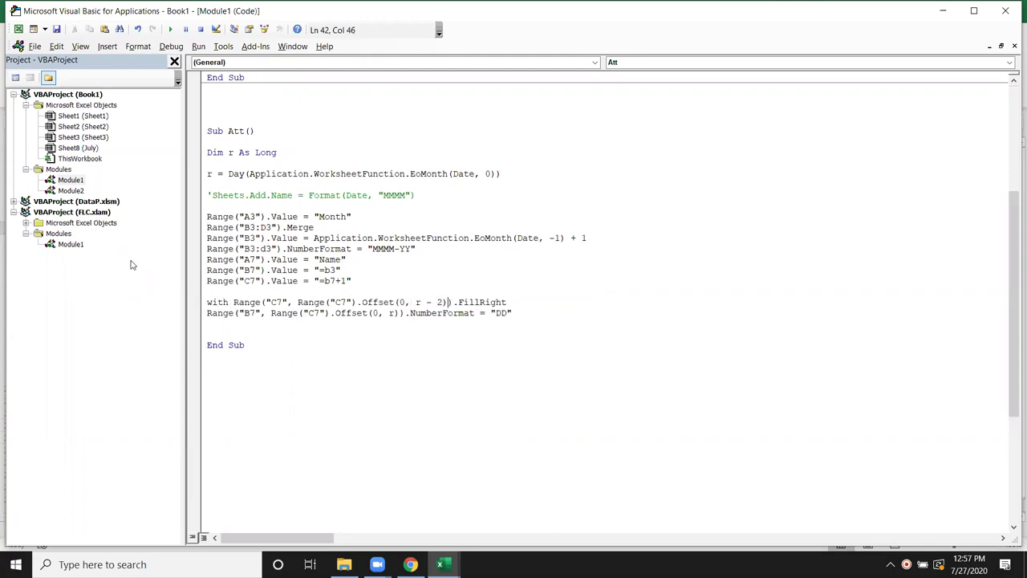
key("ctrl+z")
key("shift+Up")
key("ctrl+c")
key("Right")
key("ctrl+v")
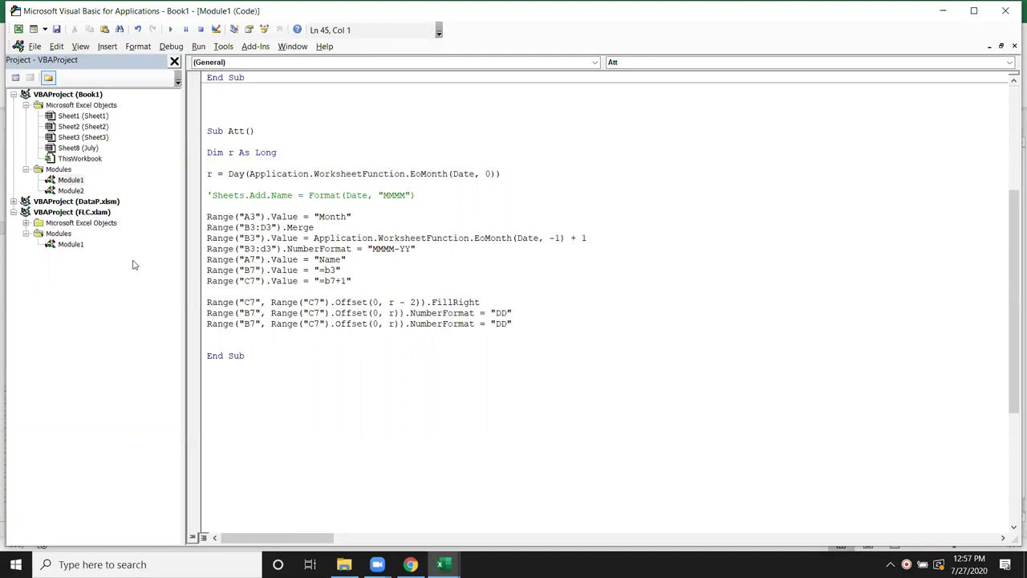
left_click(246, 314)
key("Down")
key("Delete")
type("A")
left_click(393, 324)
type("+1")
Replace the copy's NumberFormat assignment with .EntireColumn.AutoFit
left_click_drag(525, 324, 420, 324)
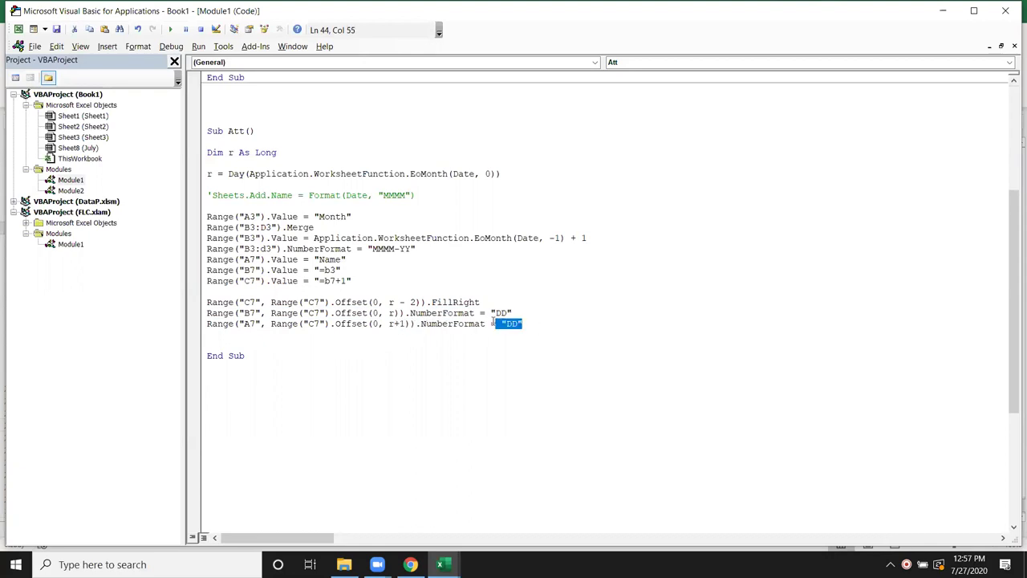
key("BackSpace")
key("BackSpace")
type(".en")
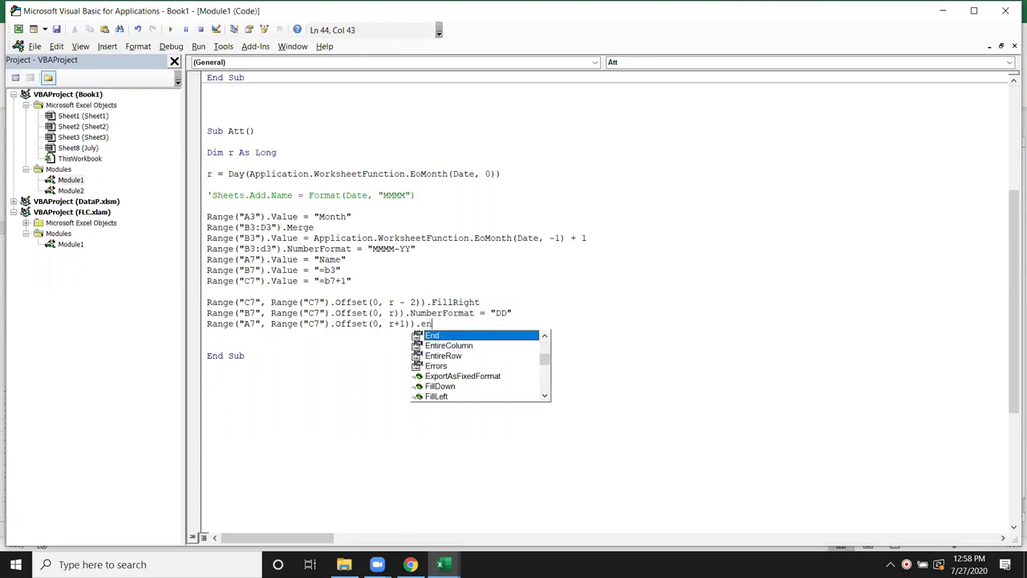
key("Down")
key("Tab")
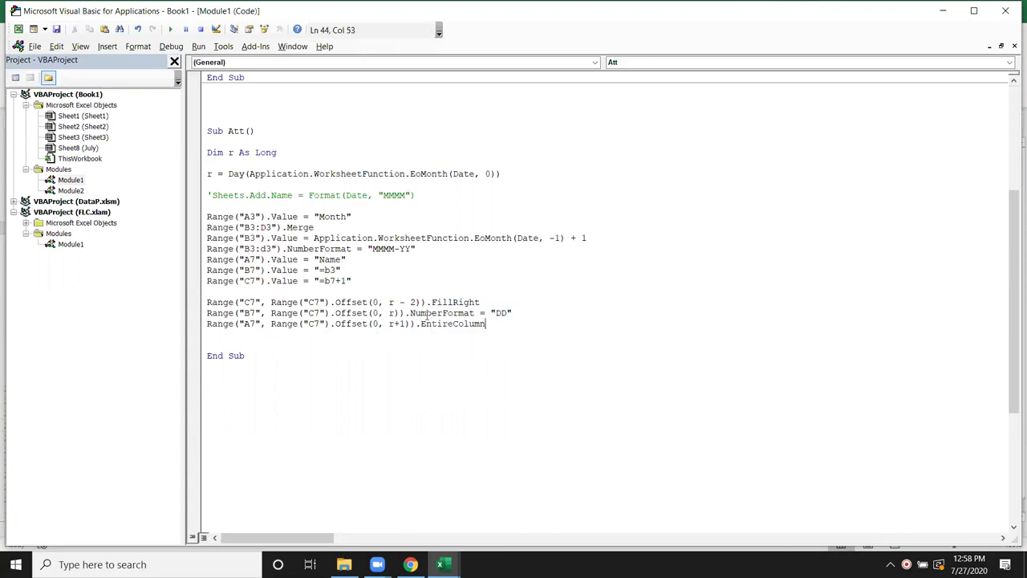
type(".a")
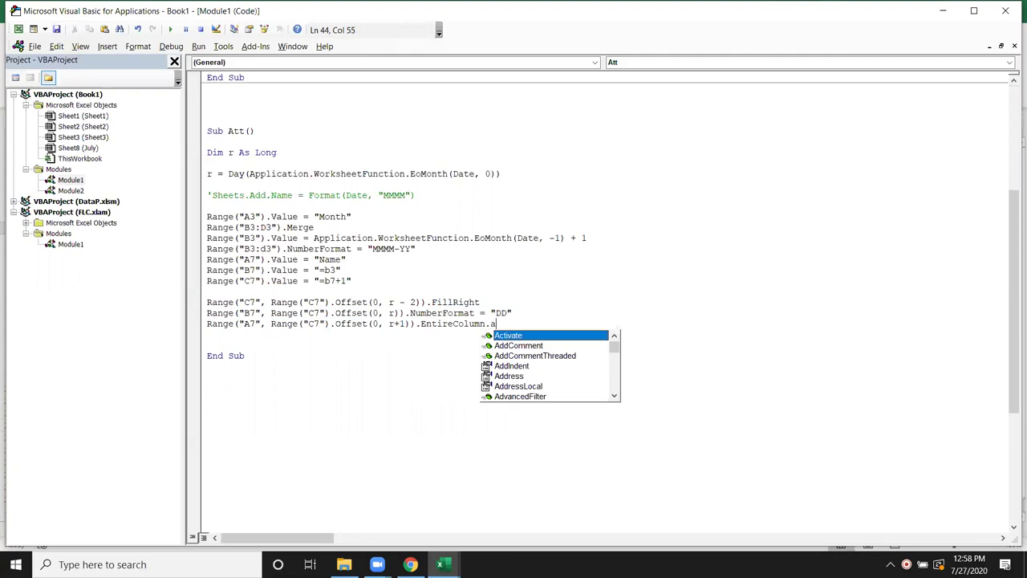
type("u")
key("Down")
key("Down")
key("Down")
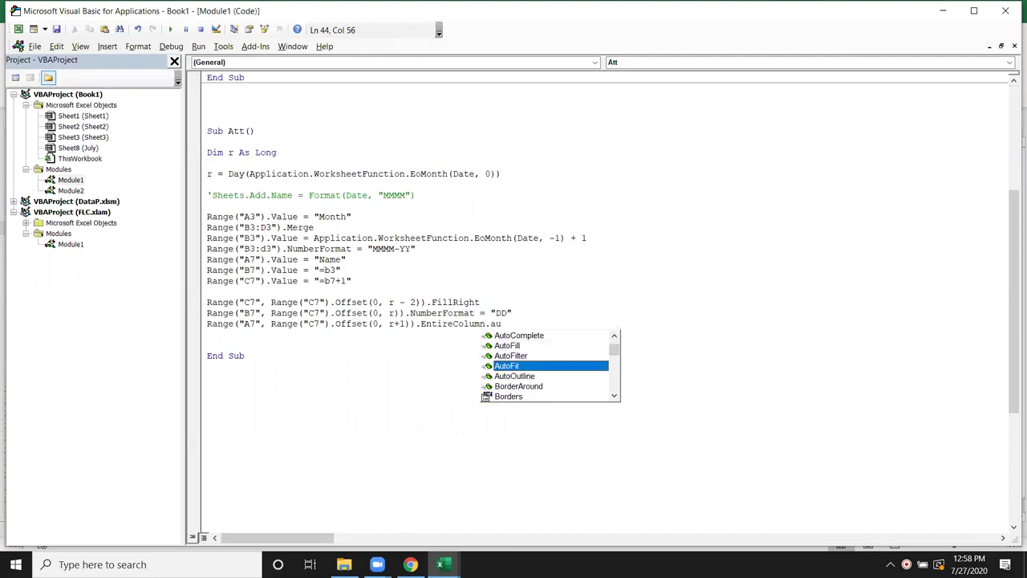
key("Tab")
key("Down")
key("Down")
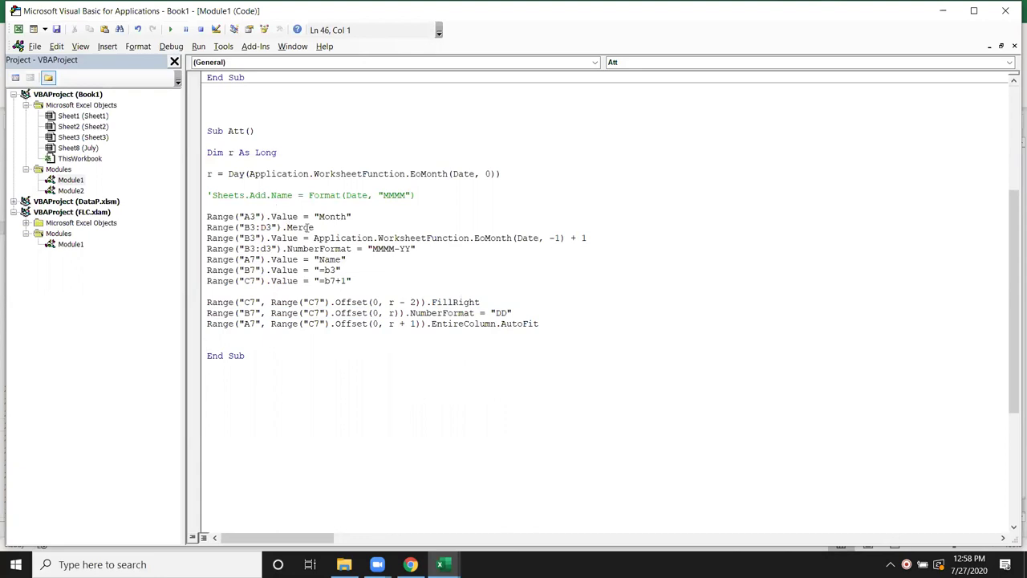
left_click(329, 227)
Inspect the July sheet's B7 formula and the row 7 headers from Name through the days
key("alt+F11")
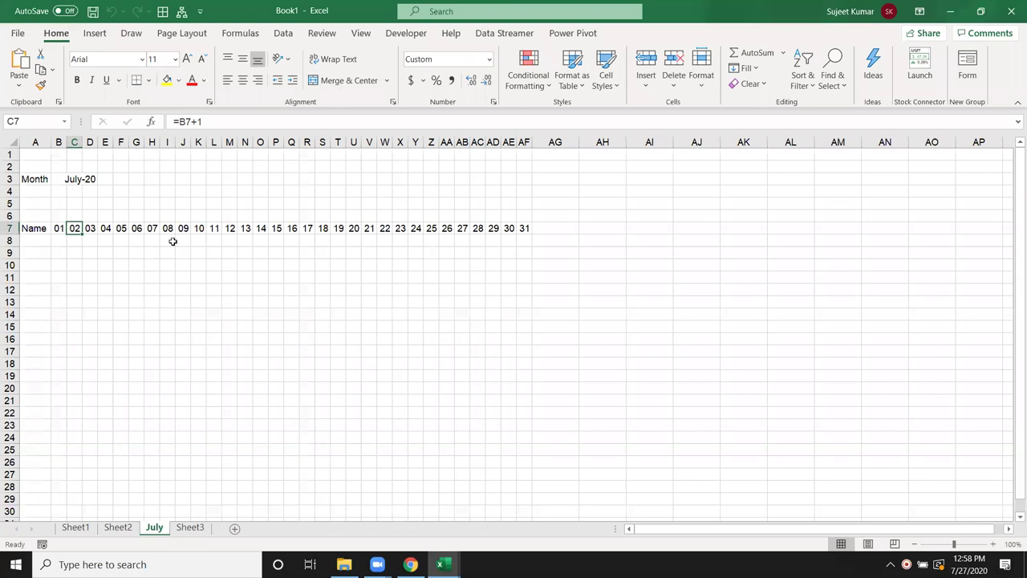
left_click(57, 229)
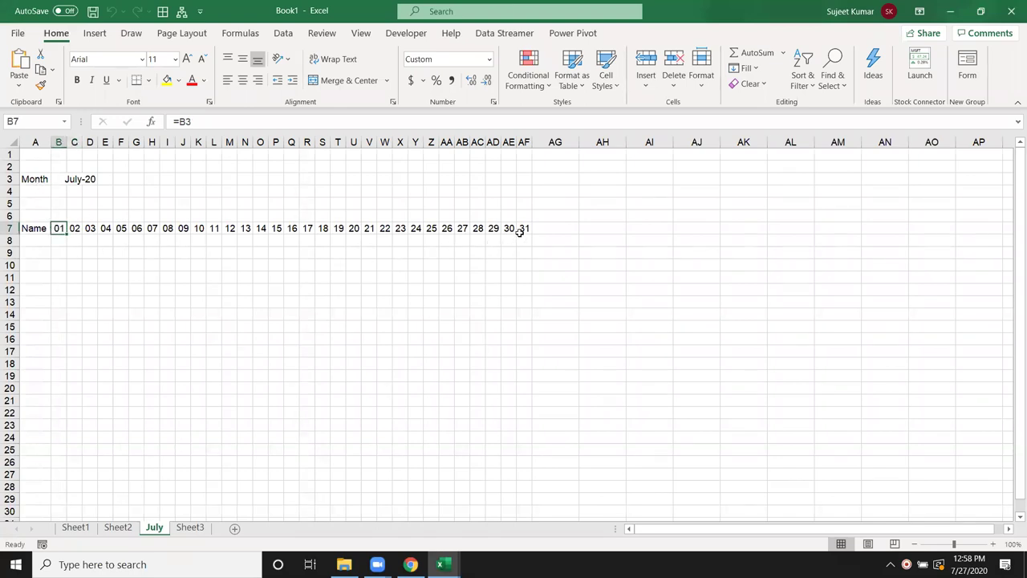
left_click(50, 229)
left_click_drag(57, 228, 249, 229)
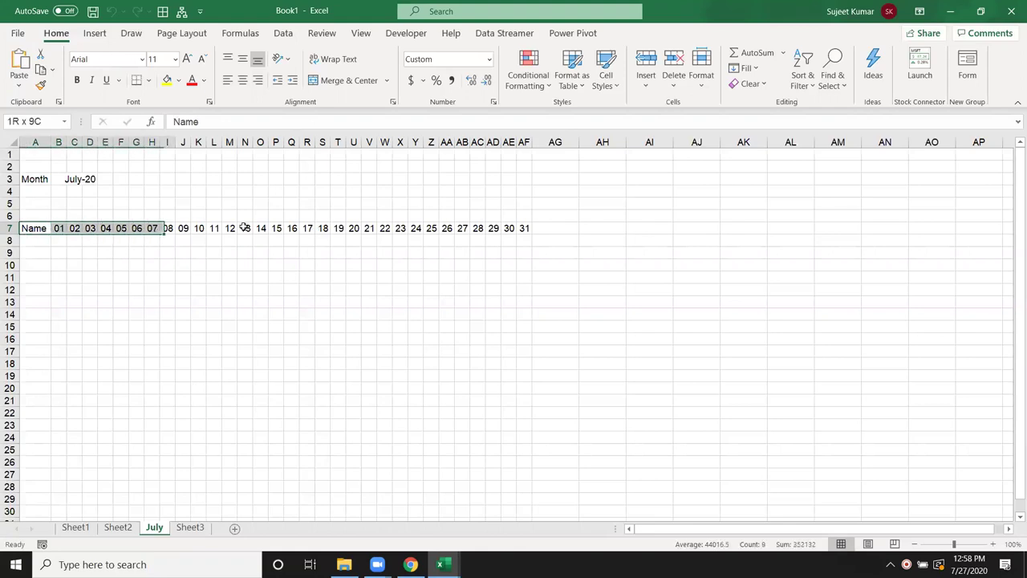
left_click(105, 288)
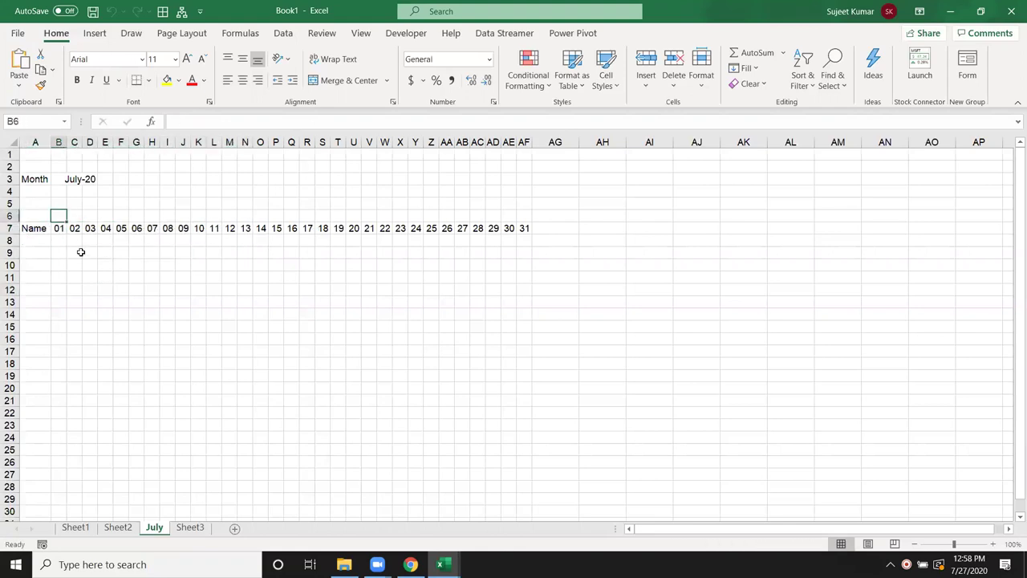
key("alt+F11")
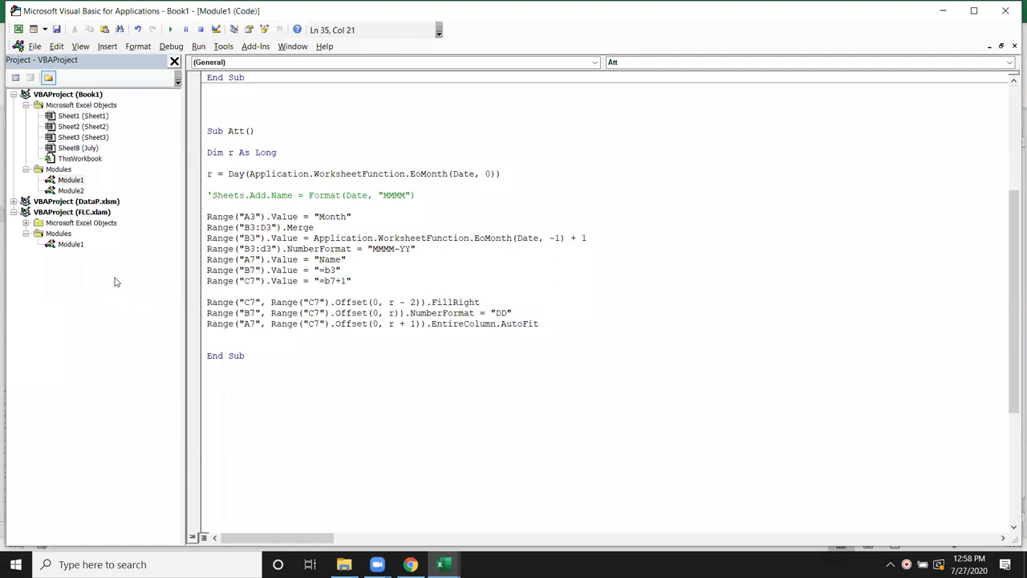
Insert blank lines above the AutoFit statement and move up to the DD format line
left_click(207, 324)
key("Return")
key("Return")
key("Return")
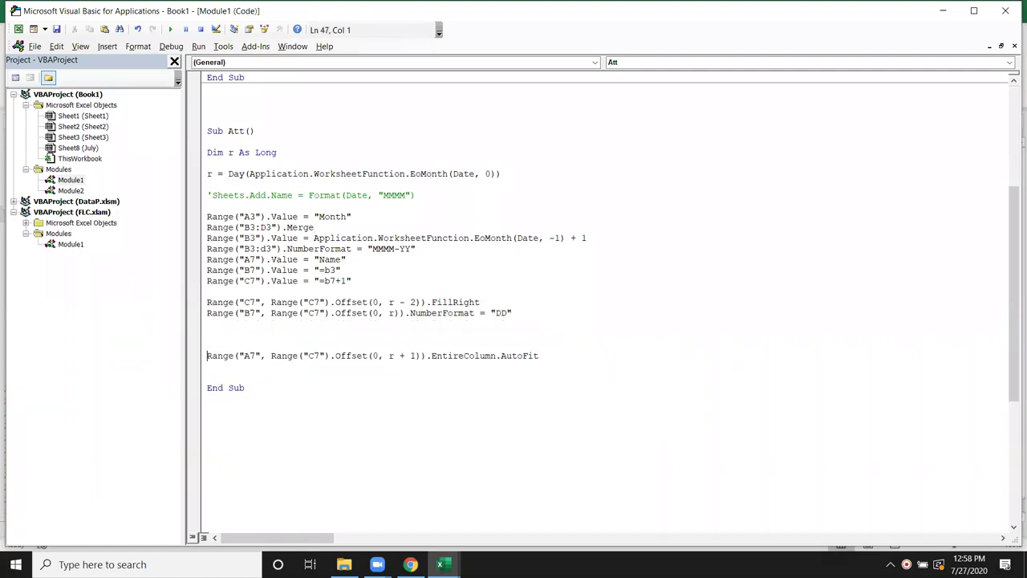
key("alt+F11")
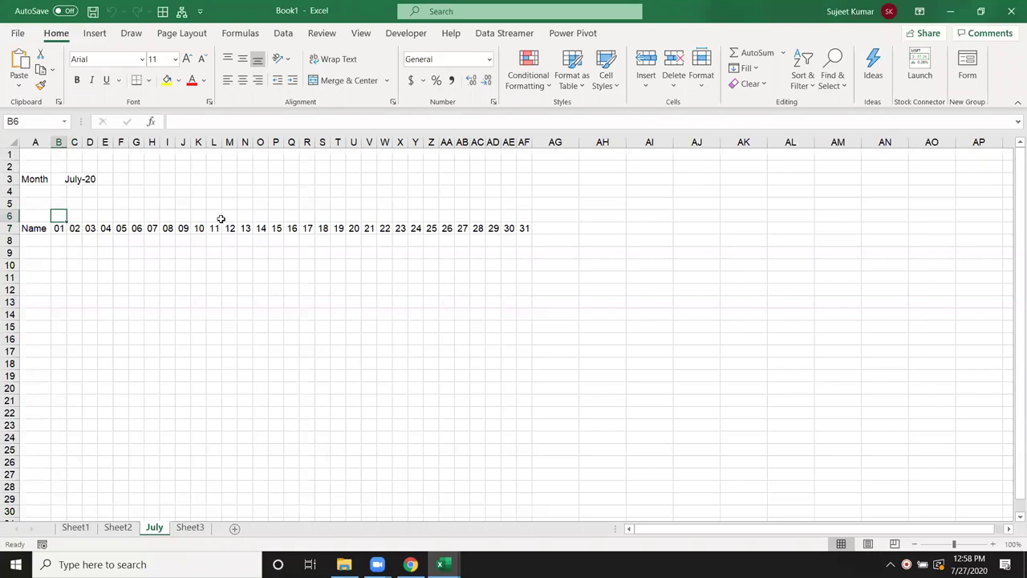
key("alt+F11")
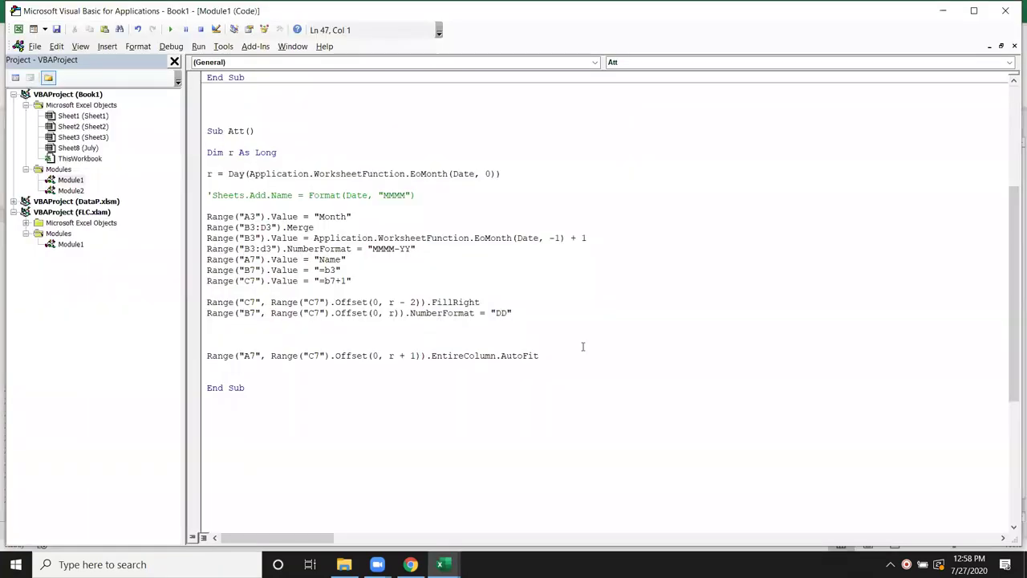
key("Up")
key("Up")
key("Up")
key("Up")
Below the NumberFormat line, add Range("B6").Value = "=Text(B7,""DDD"")" for the weekday name
key("shift+Down")
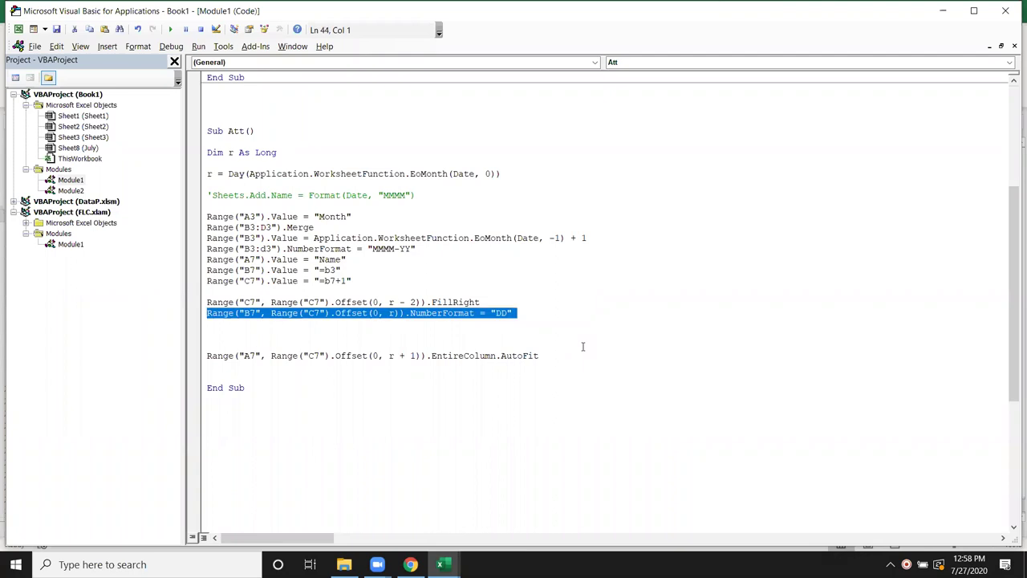
key("Right")
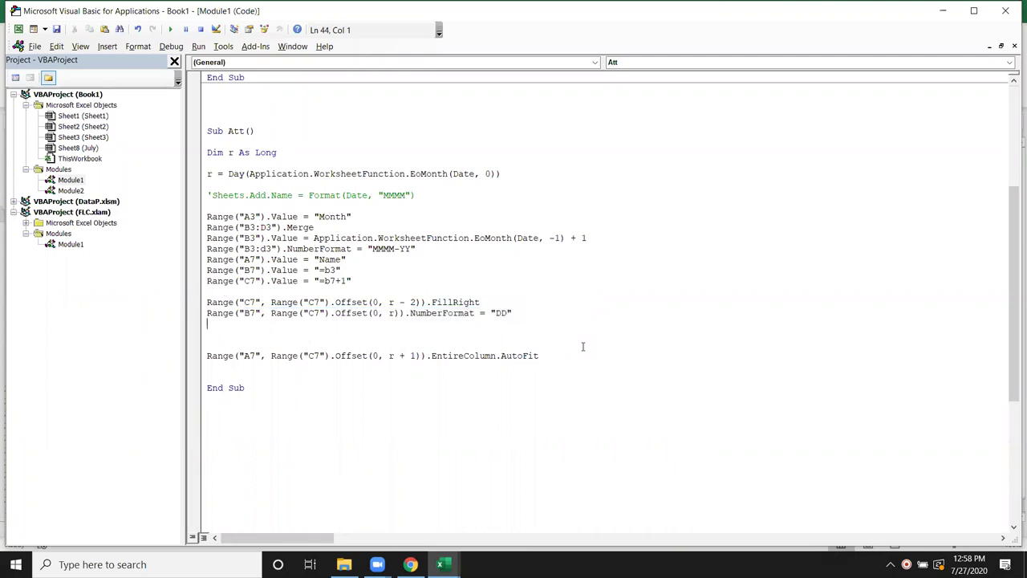
type("range(")
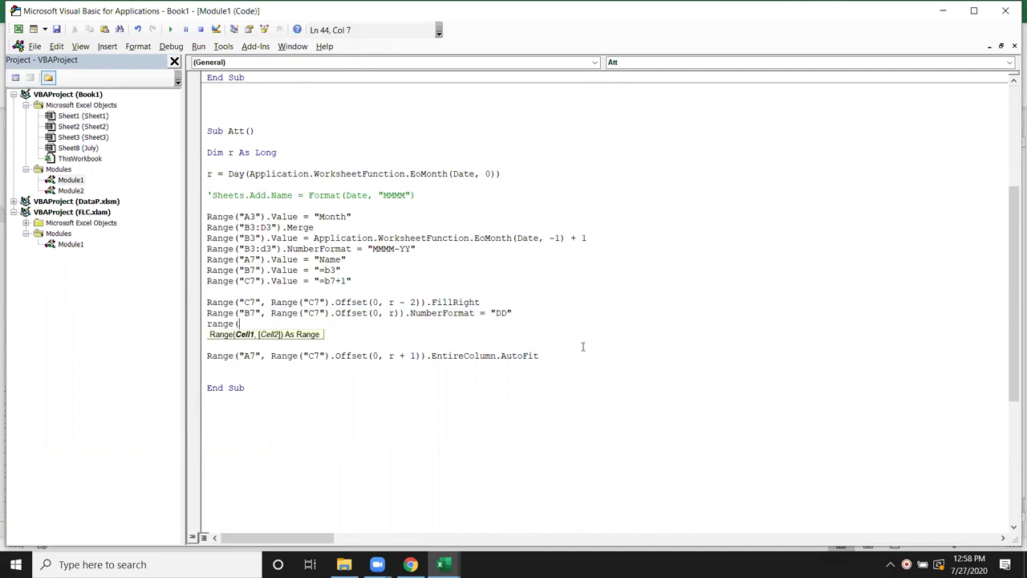
type("\"A")
key("BackSpace")
type("B6\")")
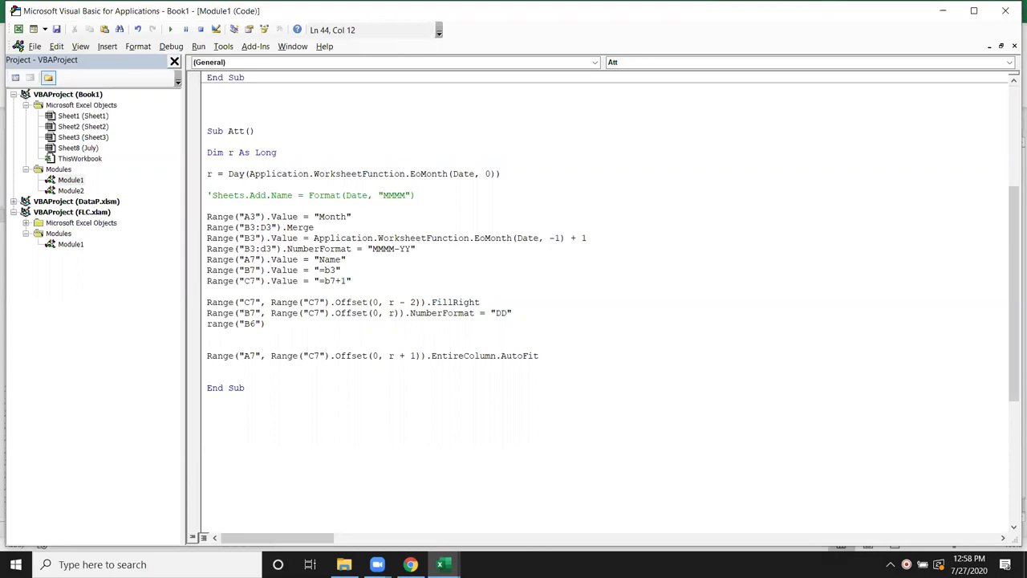
type(".")
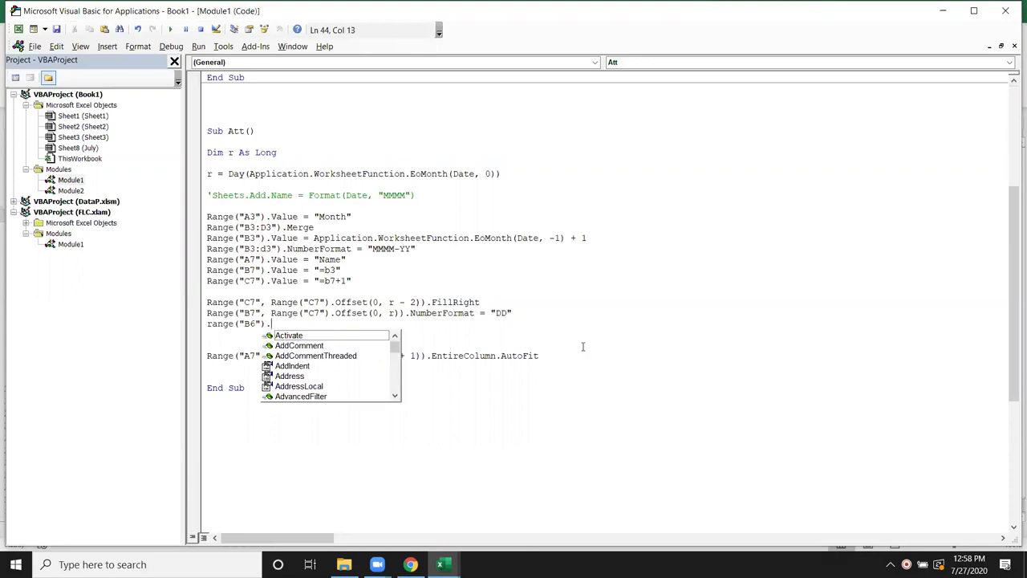
type("v")
key("Down")
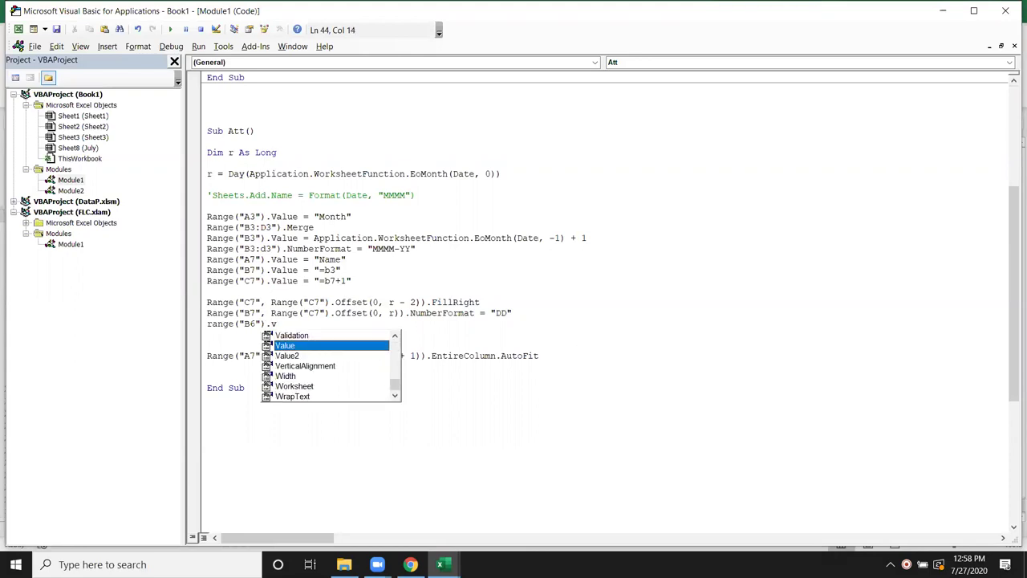
key("Tab")
type("=\"")
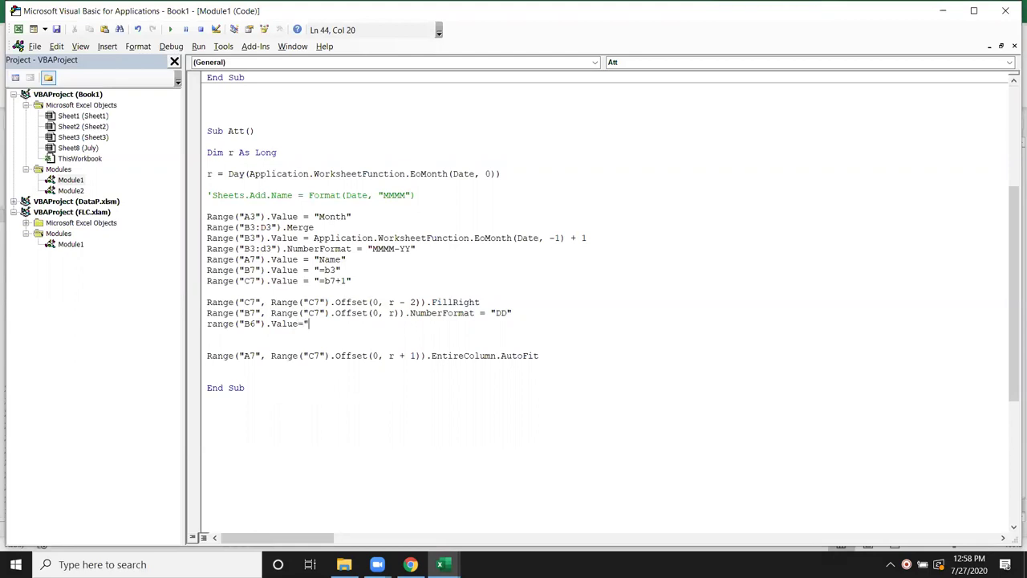
type("=Te")
type("xt")
type("(")
type("\"")
type("B")
key("BackSpace")
key("BackSpace")
type("B7,")
type("\"\"")
type("DDD\"\")")
type("\"")
key("Return")
Duplicate the FillRight line below it, changing r - 2 to r - 1 and removing the extra blank line
left_click(399, 312)
key("Left")
key("Left")
key("Left")
key("Left")
key("Left")
key("Left")
key("Left")
key("shift+Down")
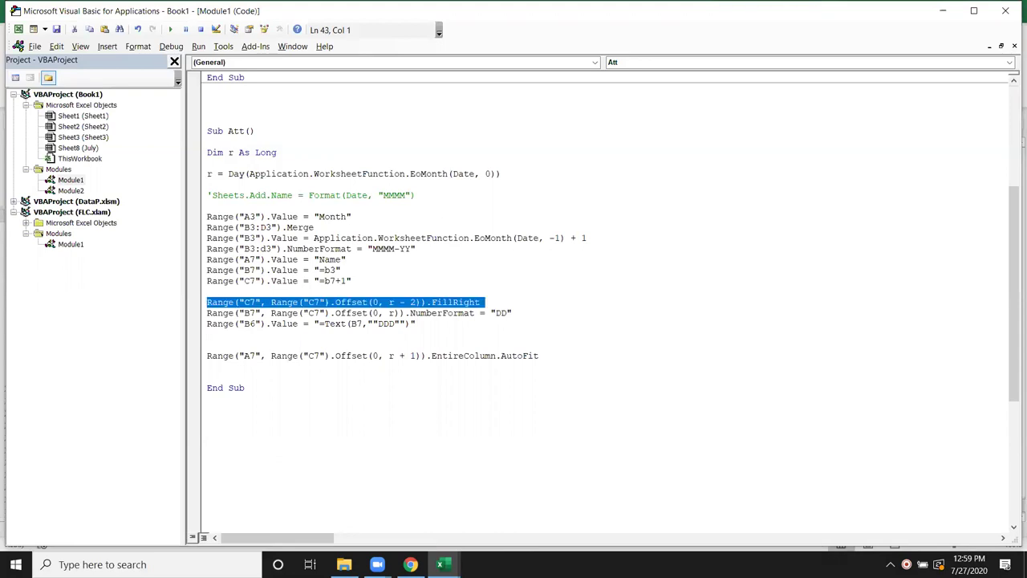
key("ctrl+c")
key("Down")
key("Down")
key("ctrl+v")
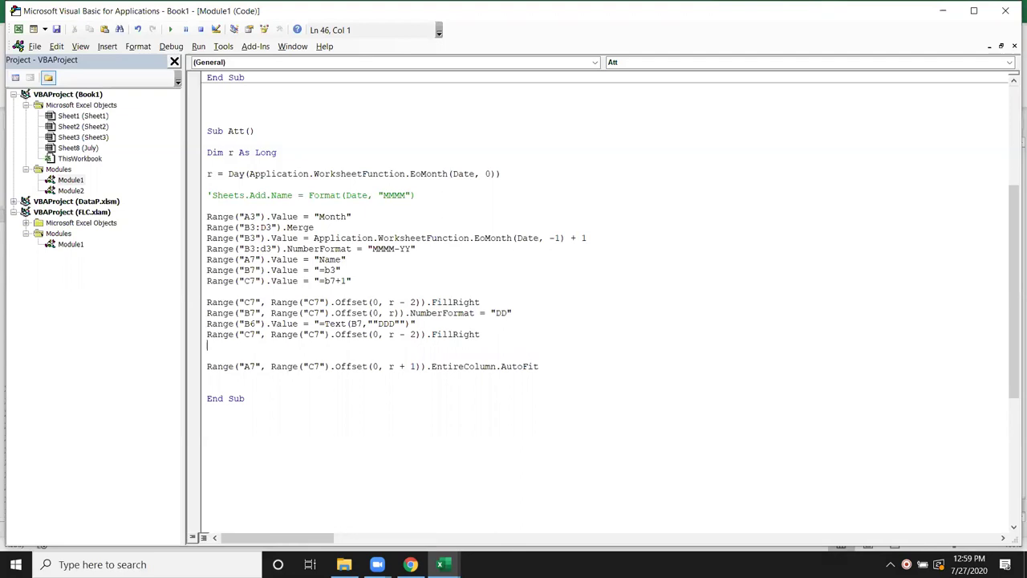
left_click(412, 334)
key("Delete")
type("1")
left_click(392, 345)
key("Delete")
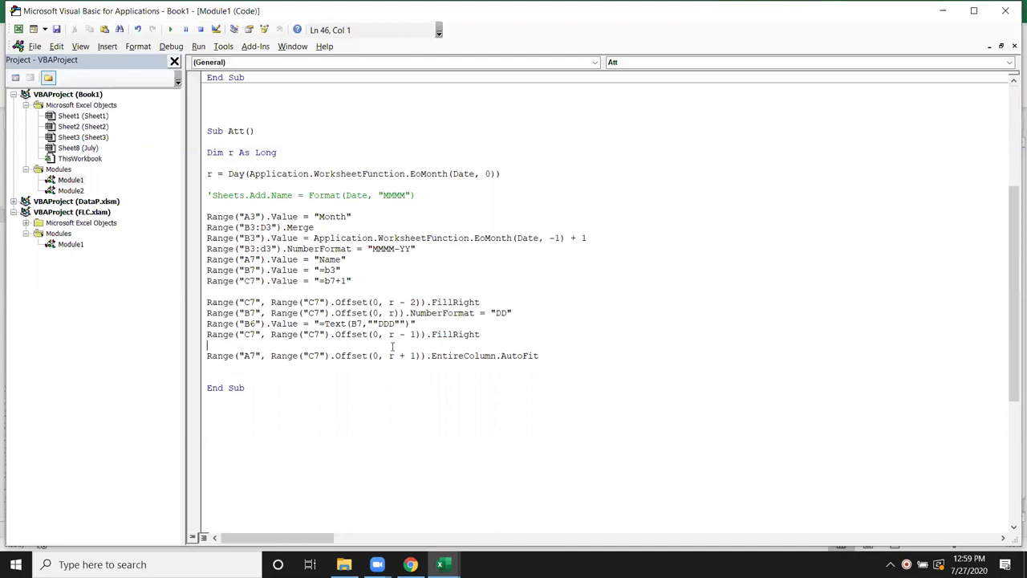
left_click(283, 131)
left_click(351, 282)
Change both C7 references in the new FillRight line to B7
key("alt+F11")
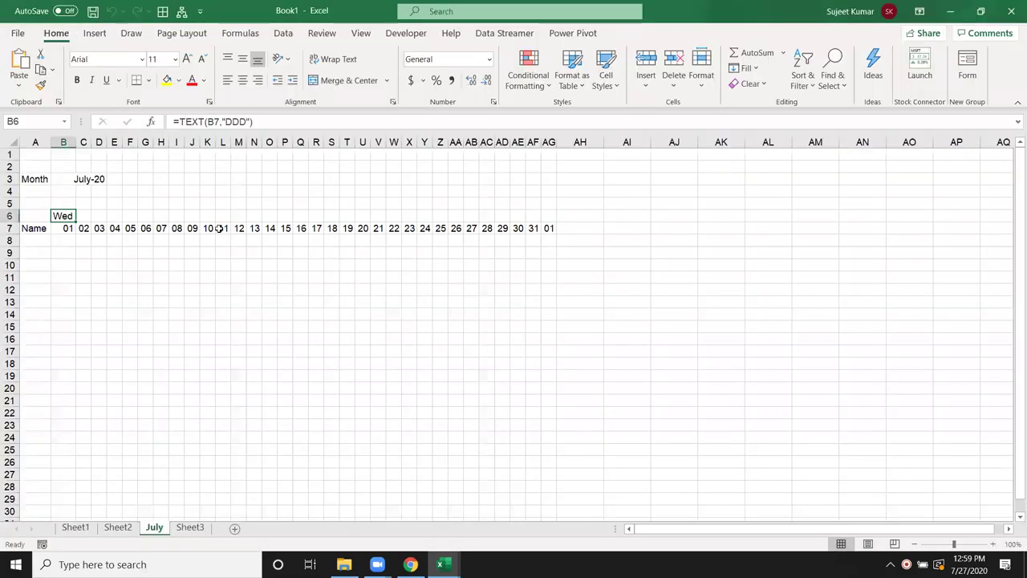
key("alt+F11")
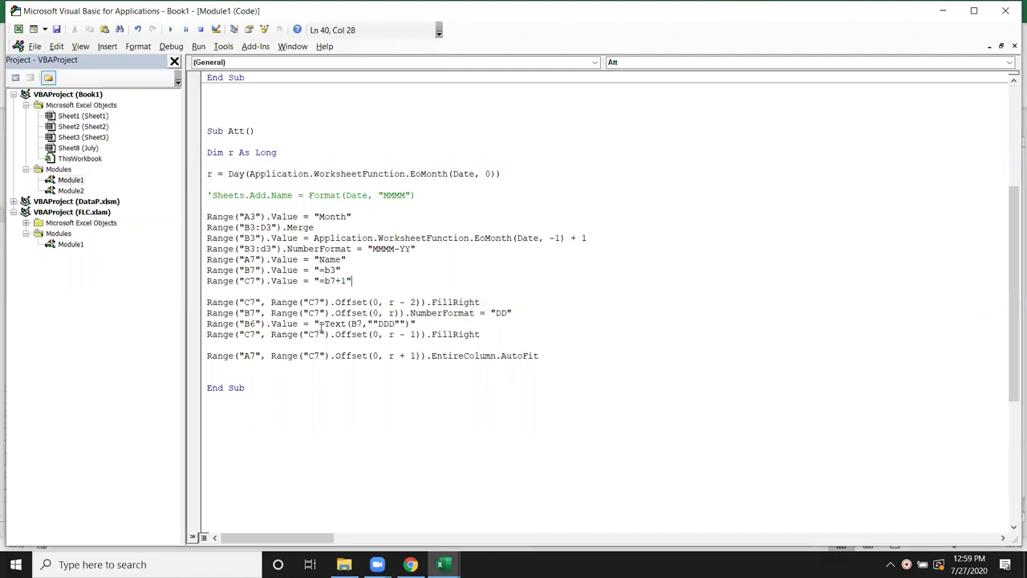
left_click(250, 334)
key("BackSpace")
key("BackSpace")
type("B7")
left_click(272, 334)
left_click(309, 334)
key("BackSpace")
type("B")
left_click(293, 349)
Rerun the macro and inspect B7 and C7, where days show 00 after 01
key("alt+F11")
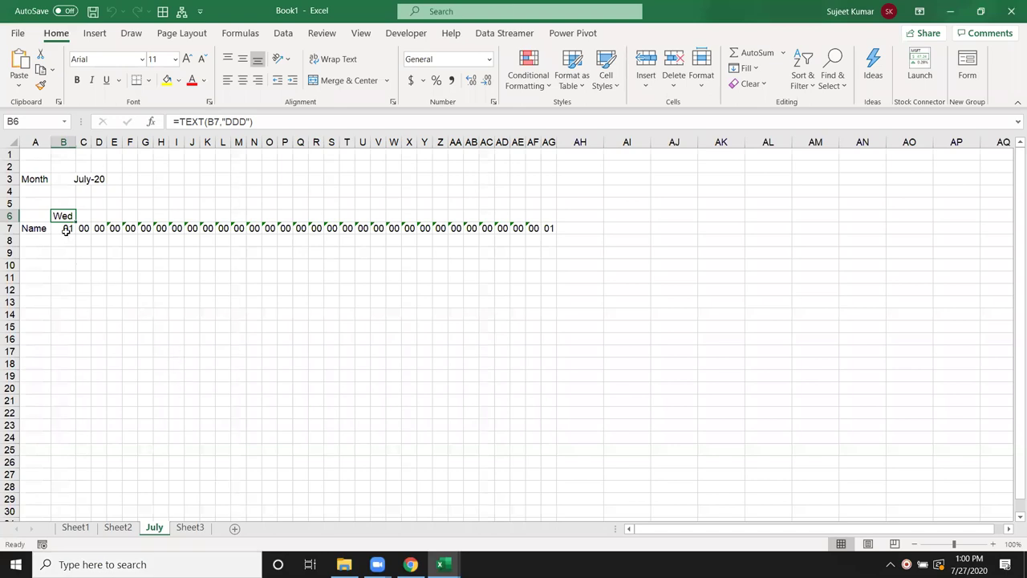
left_click(67, 230)
left_click(83, 229)
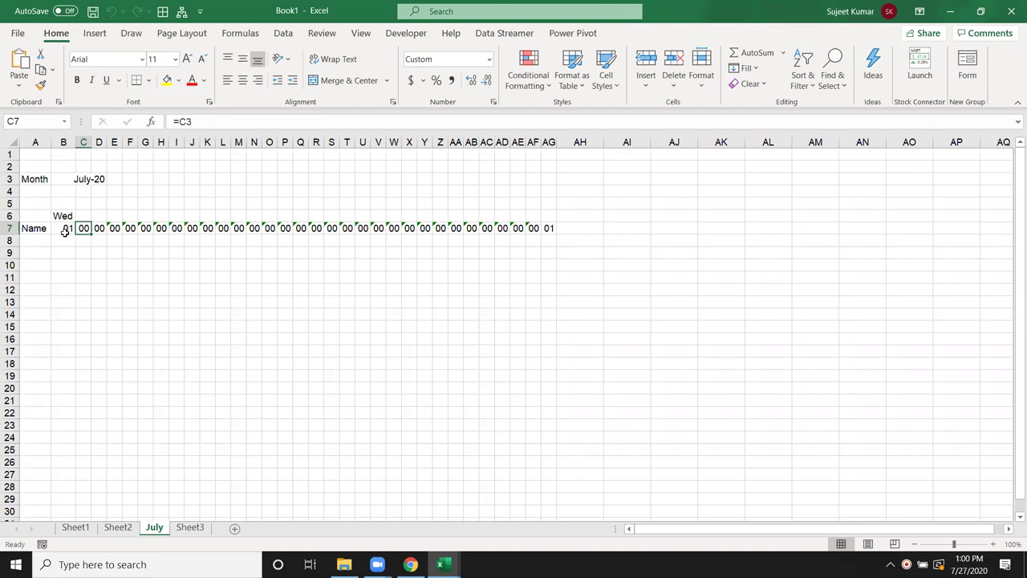
key("alt+F11")
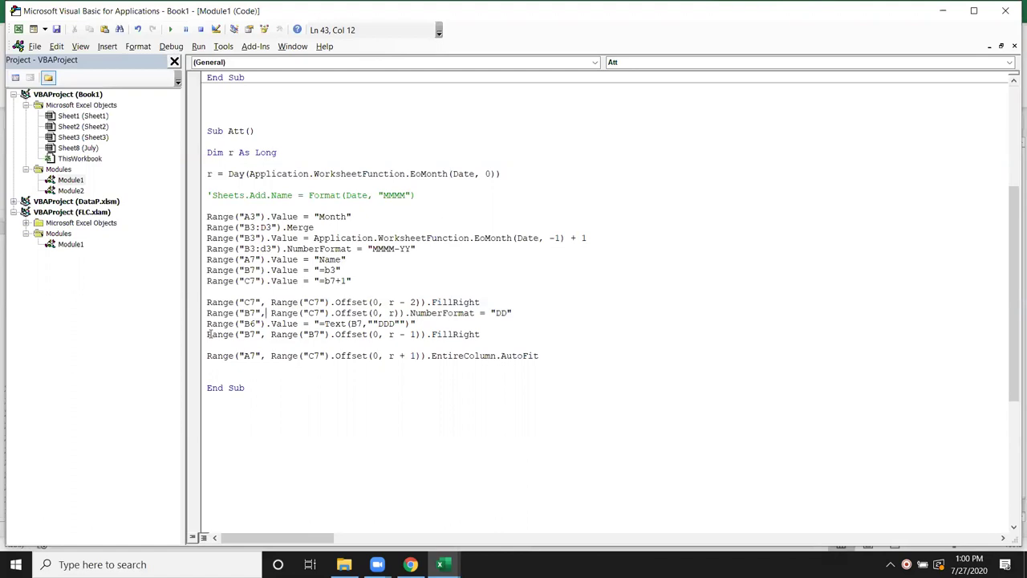
Replace both B7 references in the new FillRight line with B6, then run the updated macro
left_click(255, 333)
key("BackSpace")
type("6")
key("Right")
left_click(307, 334)
key("Right")
key("BackSpace")
type("6")
left_click(259, 334)
key("alt+F11")
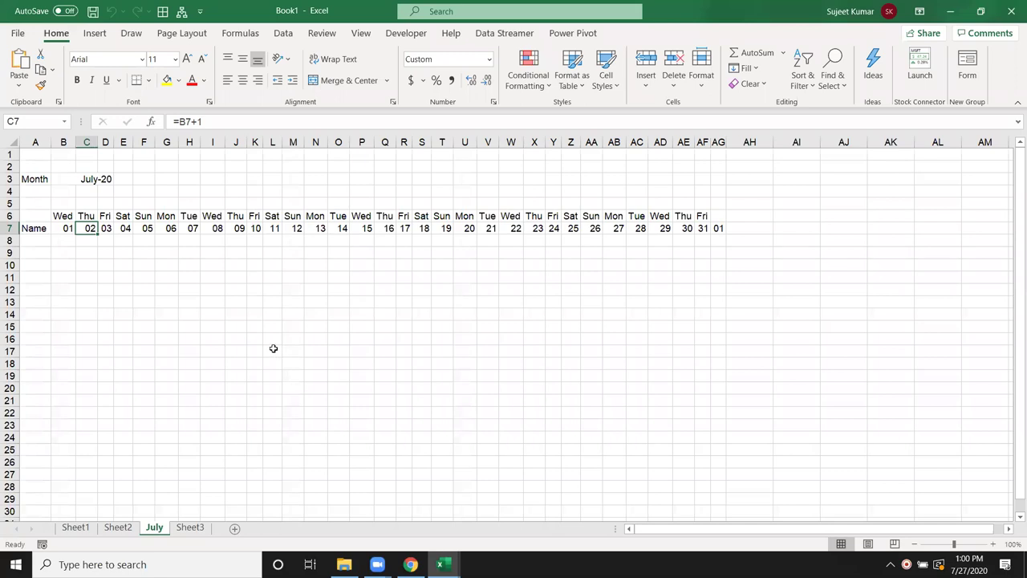
Check the weekday names above the days, including the extra 01 in AG7
left_click(63, 229)
left_click(185, 236)
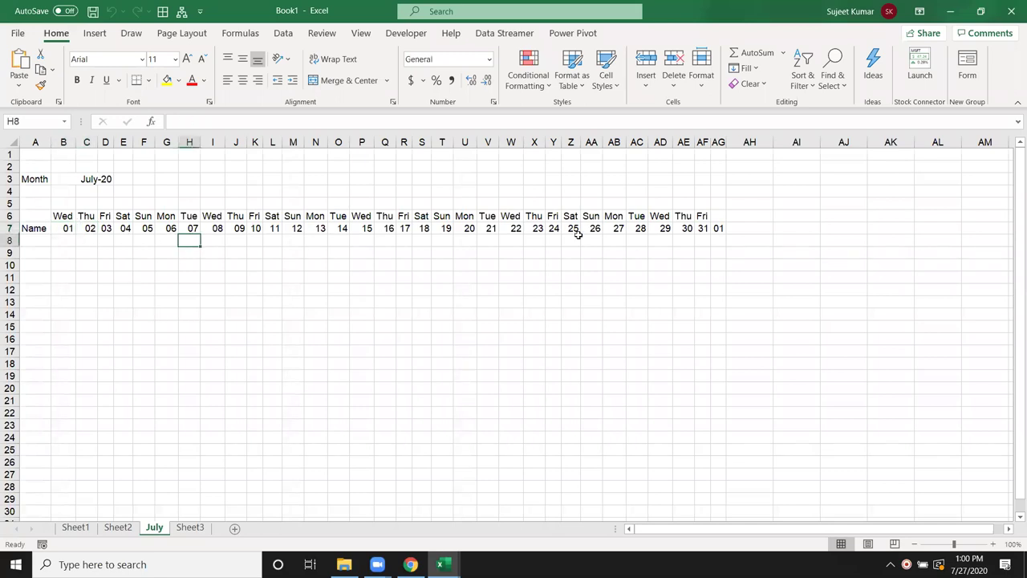
left_click(716, 229)
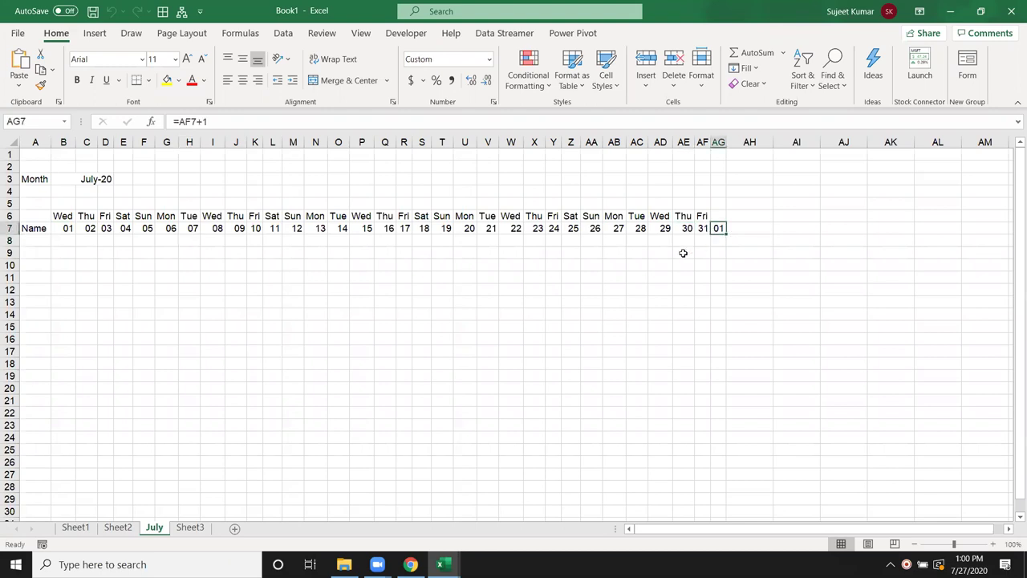
key("alt+F11")
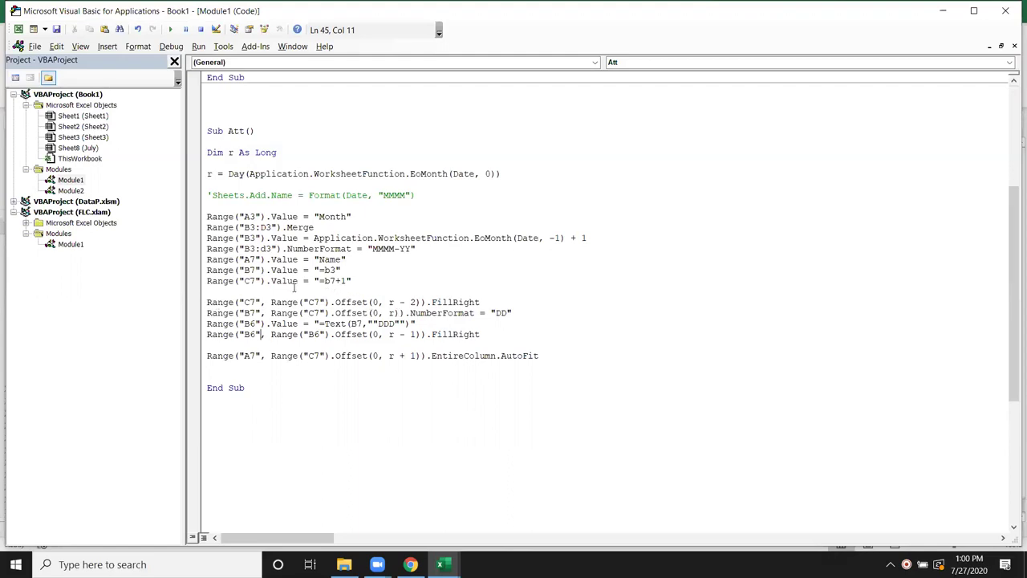
Delete the stray 01 from AG7 so row 7 ends at day 31
left_click(328, 292)
left_click(255, 314)
key("alt+F11")
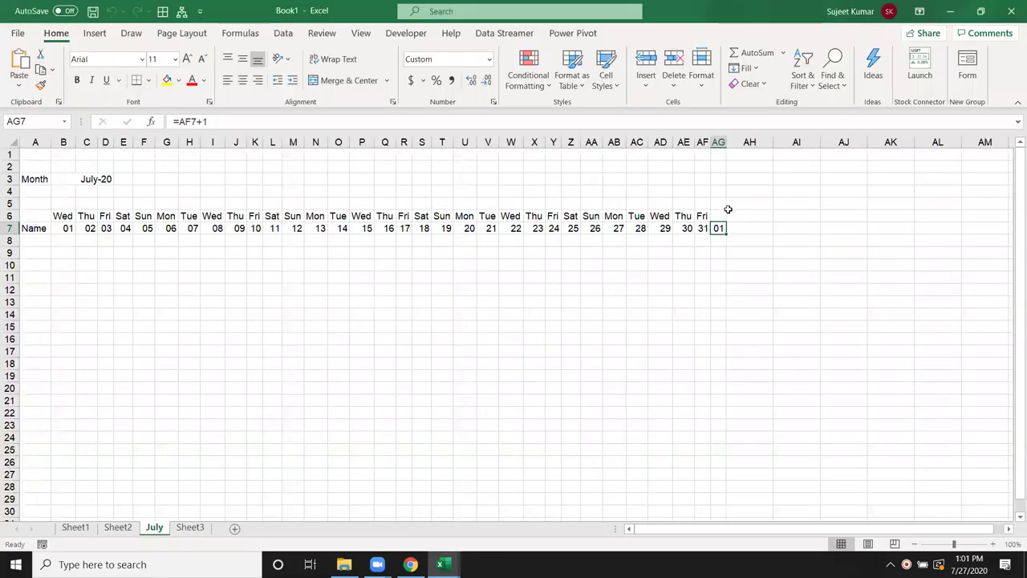
key("Delete")
left_click(459, 264)
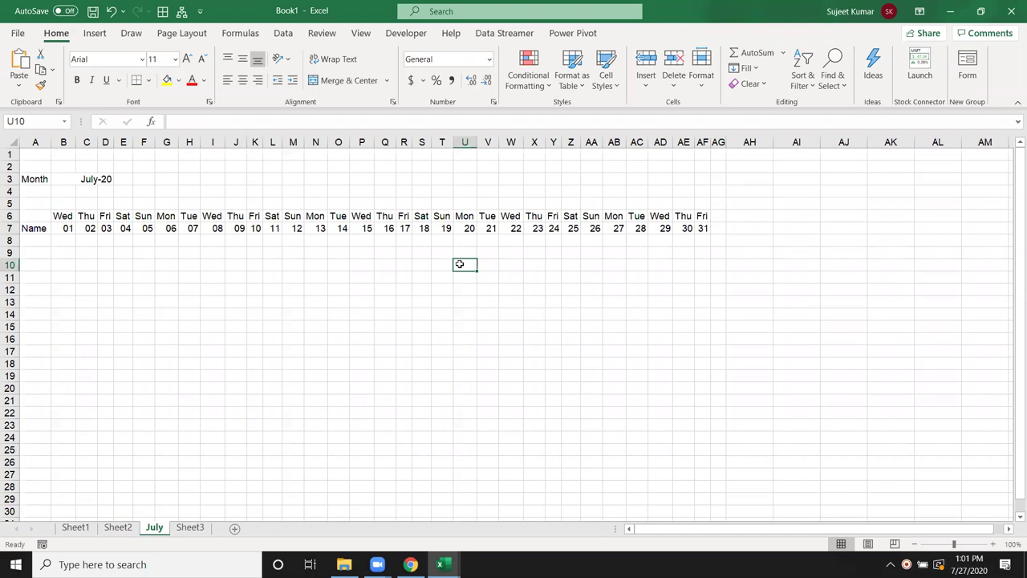
Inspect the merged month cell B3, the row 7 day numbers C7:AF7 and row 6 weekday names
key("alt+F11")
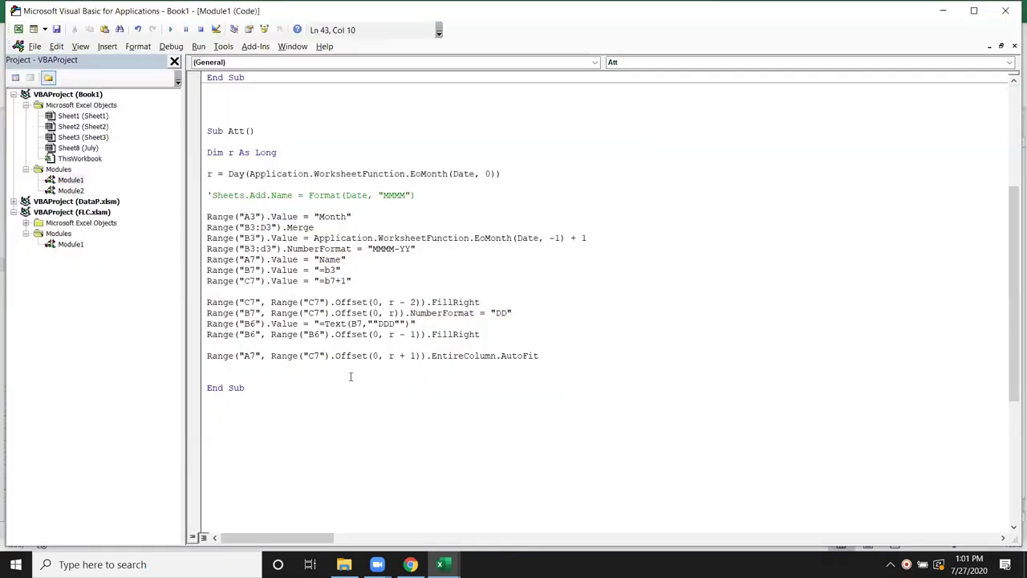
key("alt+F11")
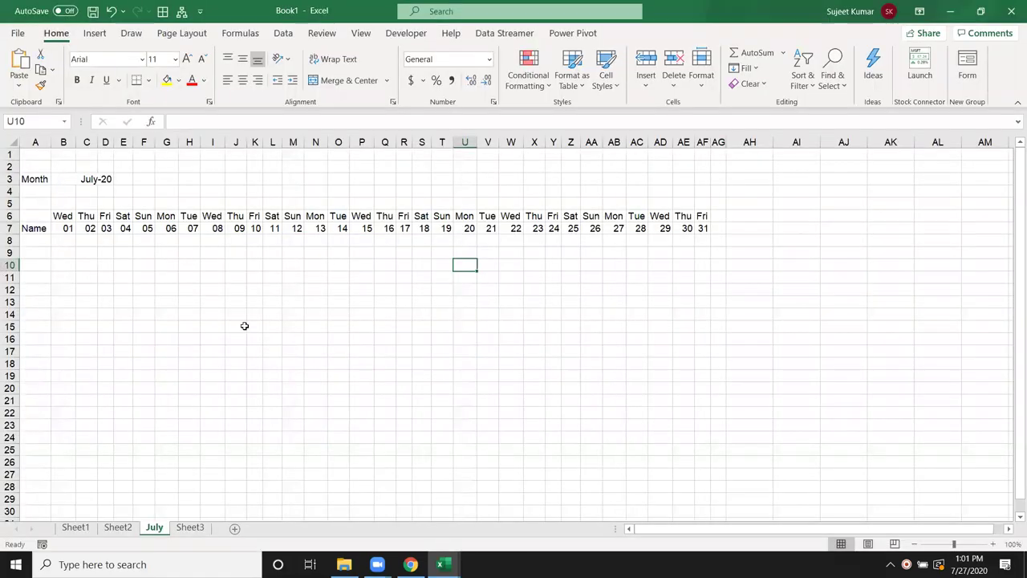
left_click(98, 180)
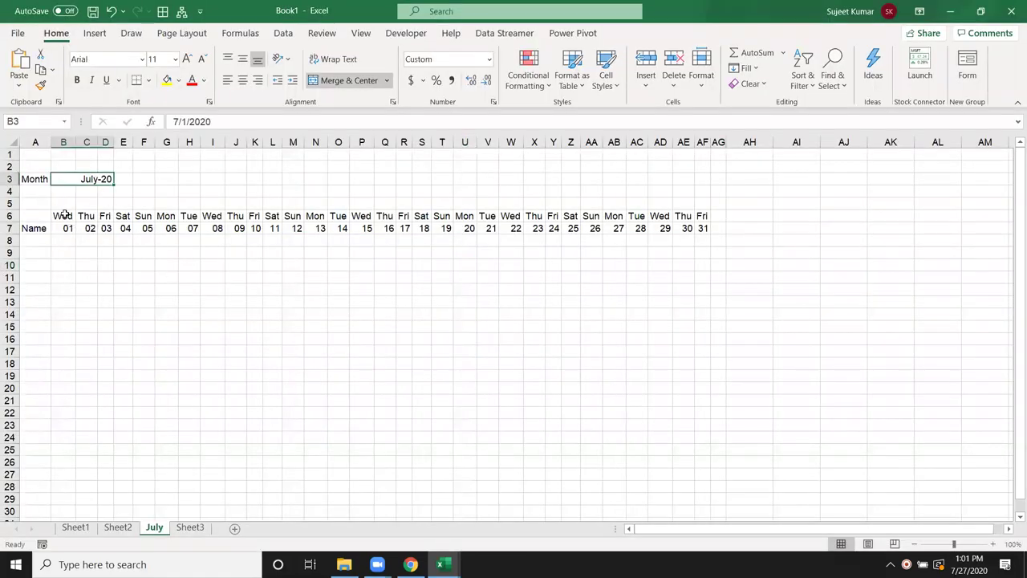
left_click(57, 228)
left_click(87, 228)
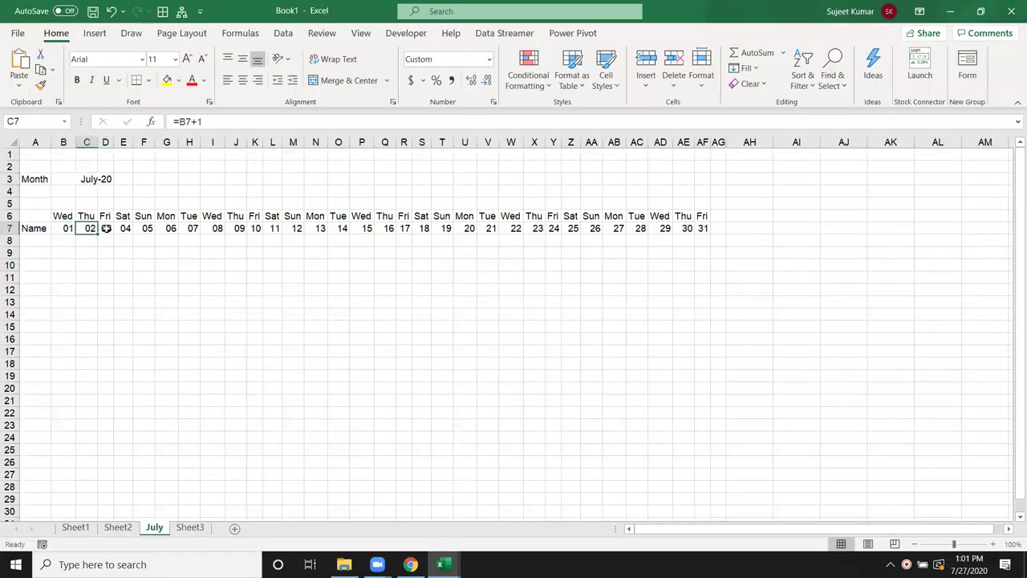
left_click_drag(105, 228, 702, 230)
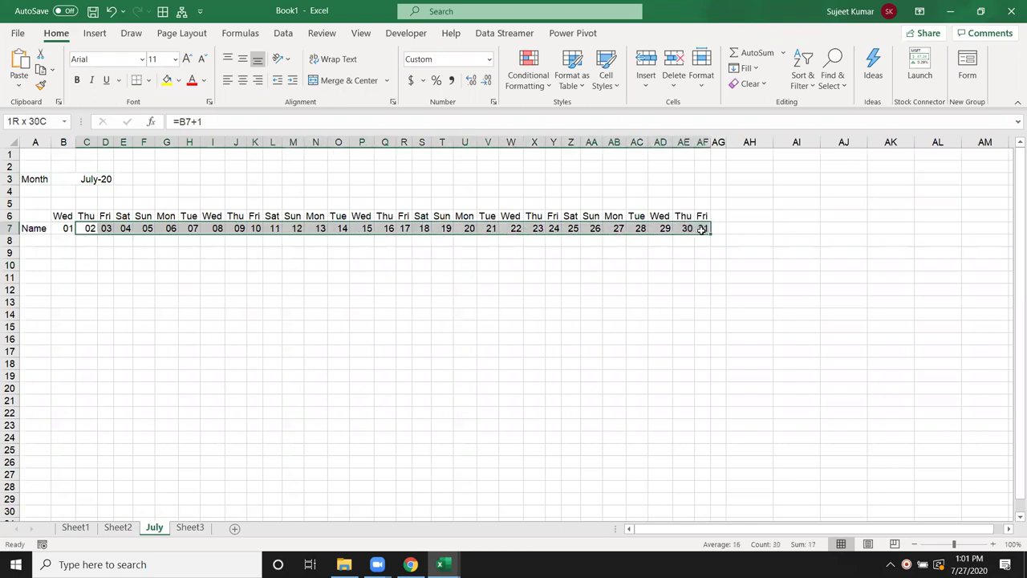
left_click(254, 325)
left_click_drag(66, 217, 702, 217)
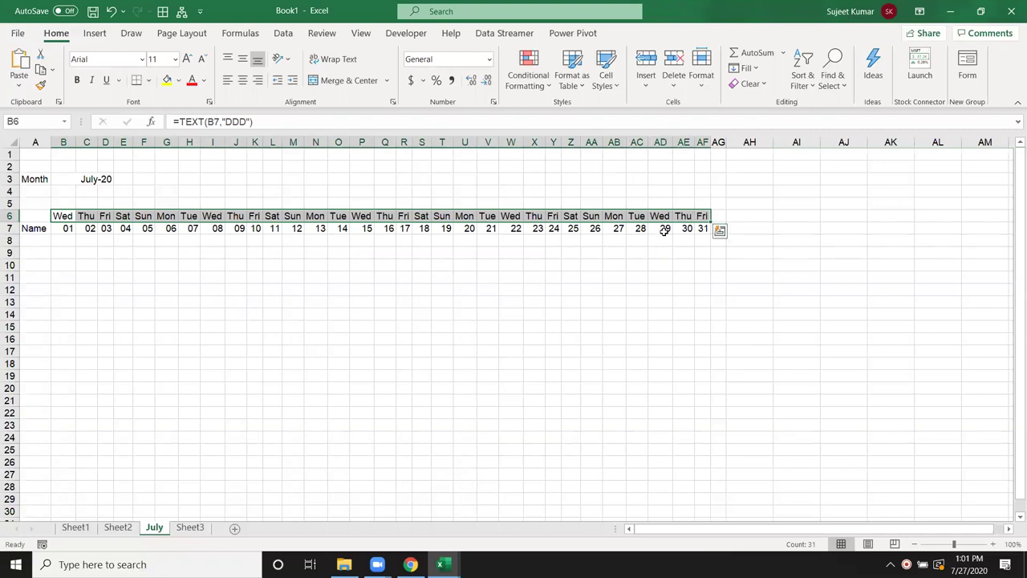
left_click(592, 265)
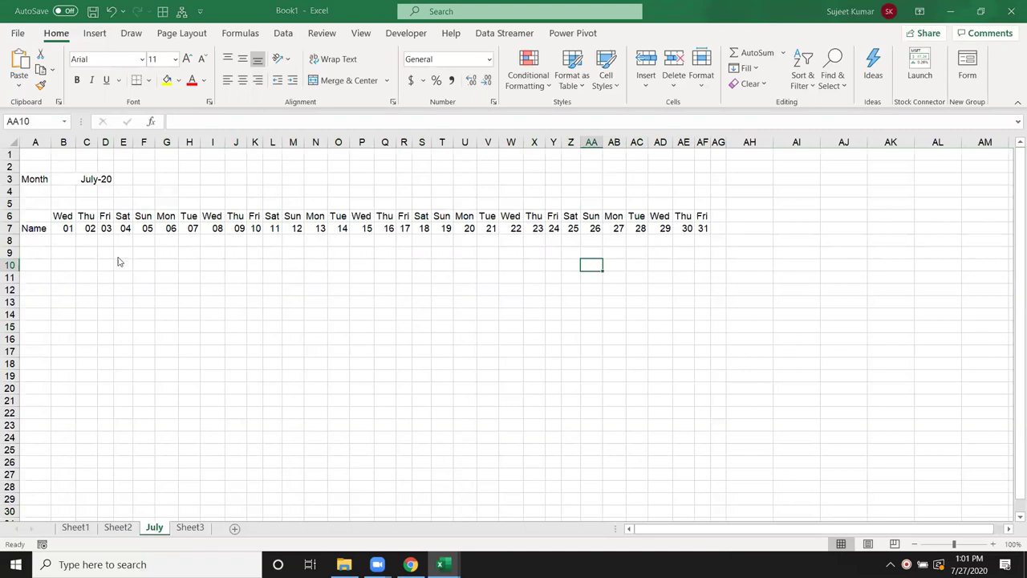
key("alt+F11")
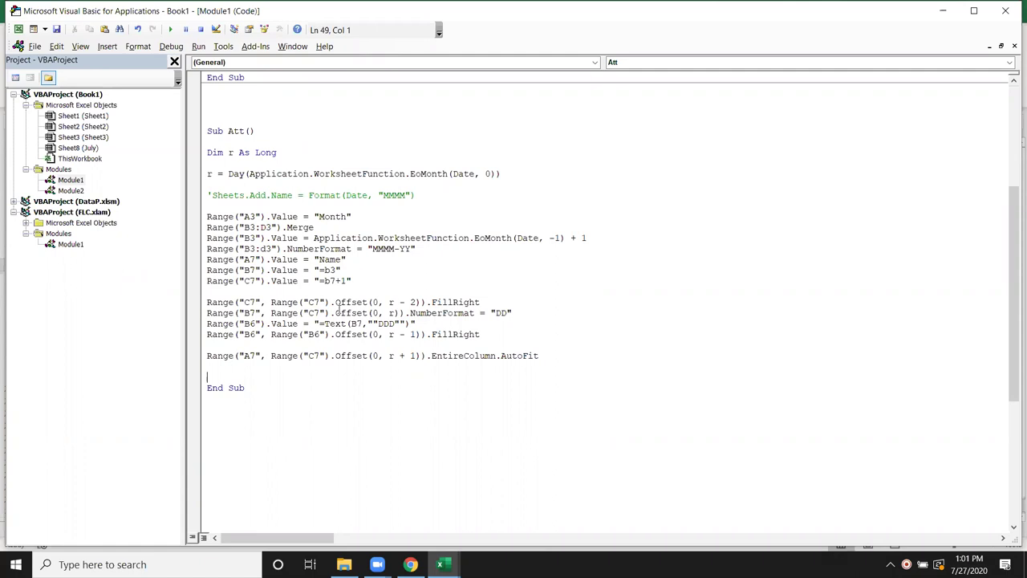
Run Att, inspect the =B7+1 formula in C7, then clear the weekday and date rows
left_click_drag(353, 281, 308, 282)
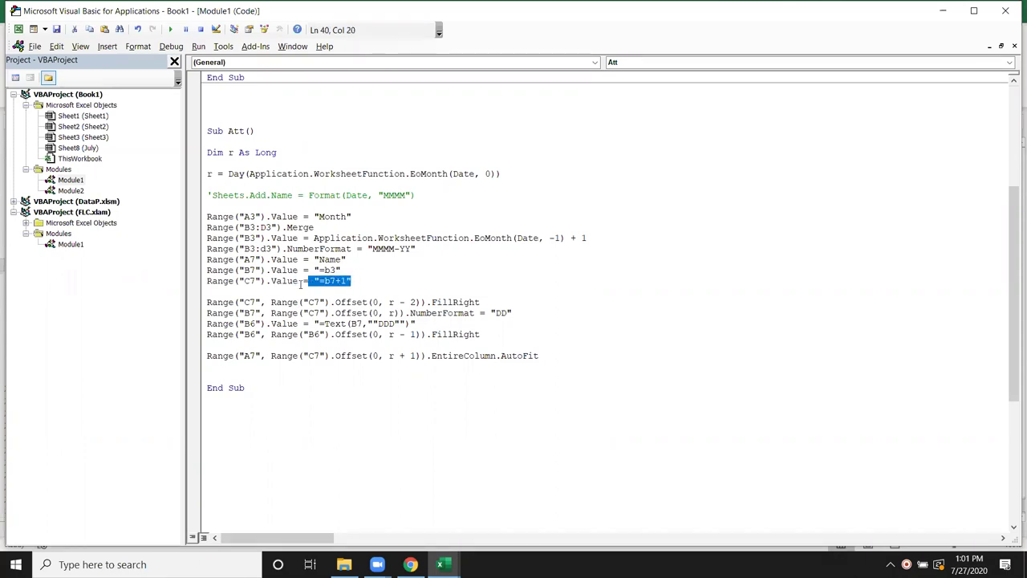
key("F5")
key("alt+F11")
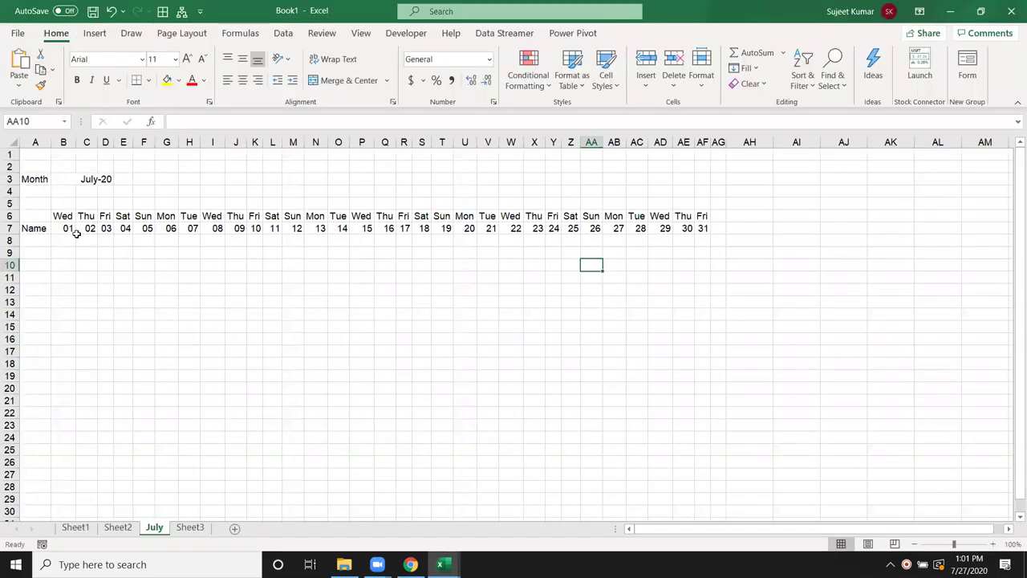
double_click(89, 228)
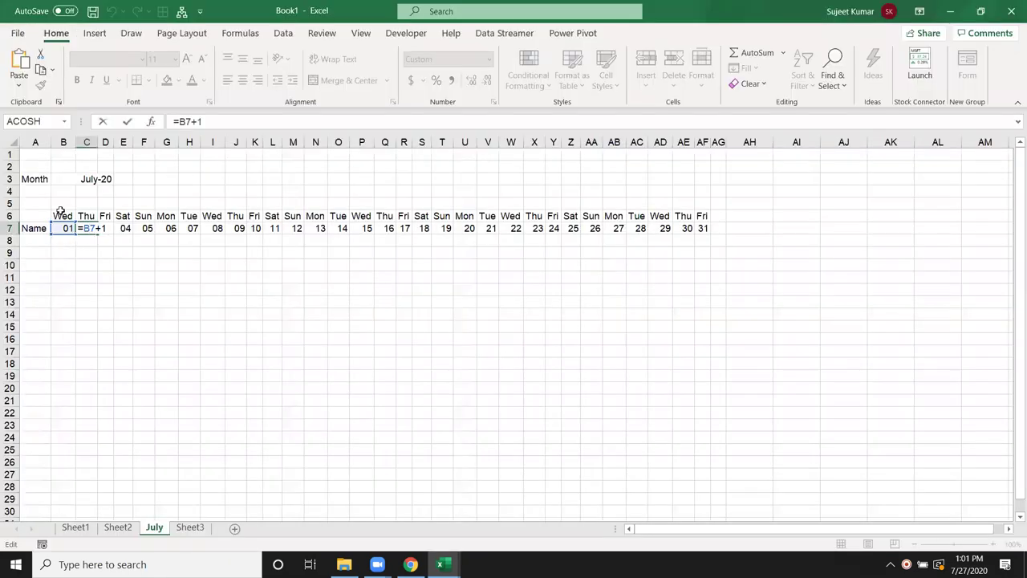
key("Escape")
left_click_drag(60, 211, 698, 240)
key("Delete")
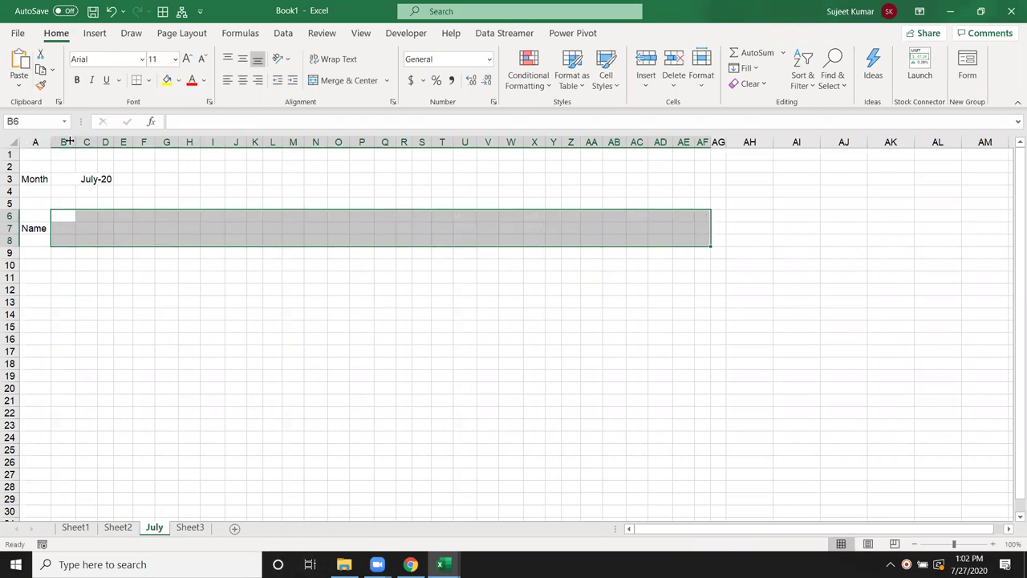
Widen columns B through AI and enter =B3 in B7 for the first day
mouse_move(69, 141)
left_mouse_down()
mouse_move(786, 142)
mouse_move(745, 141)
left_mouse_up()
left_click(374, 312)
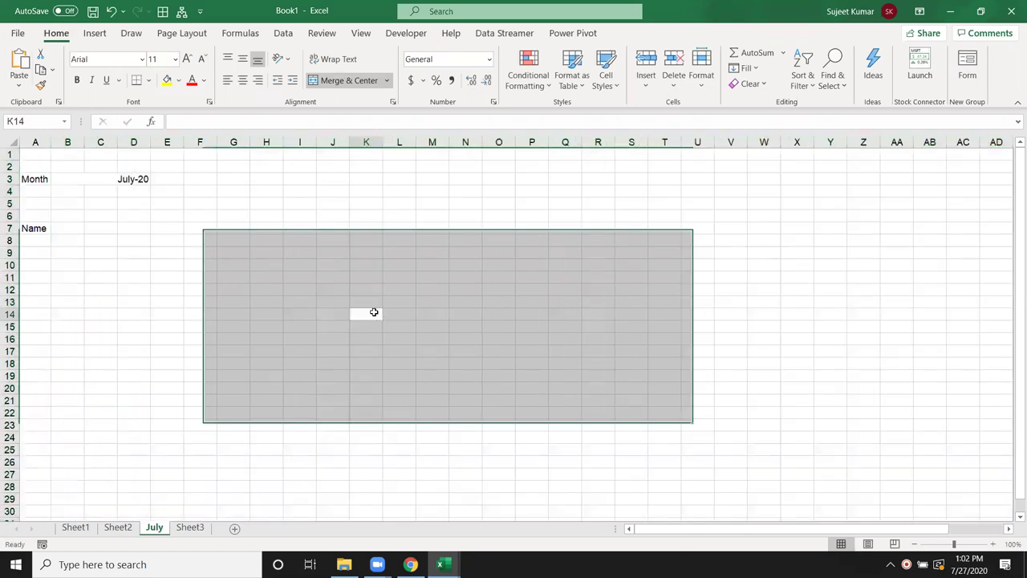
left_click(32, 179)
left_click(71, 178)
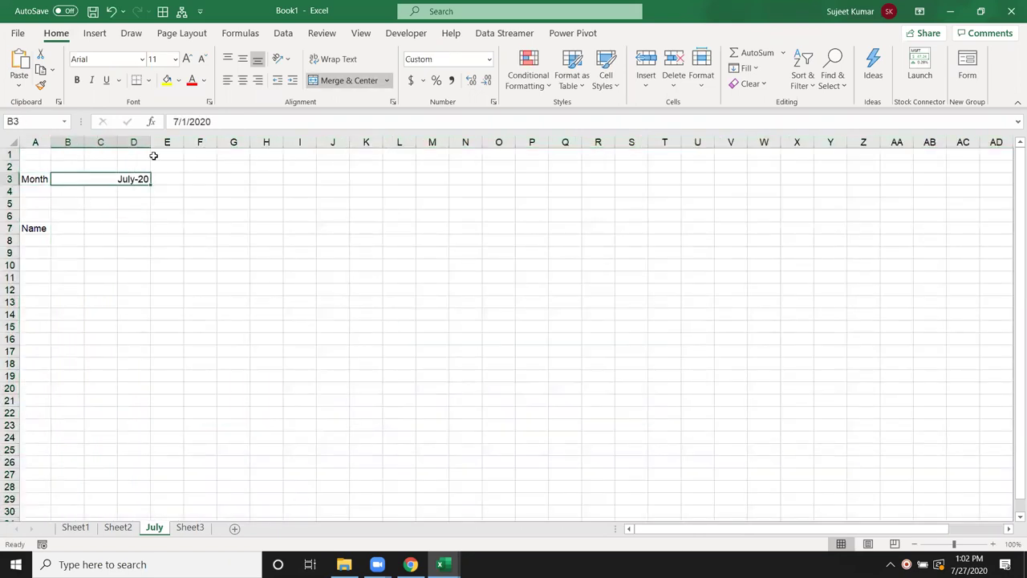
left_click(70, 227)
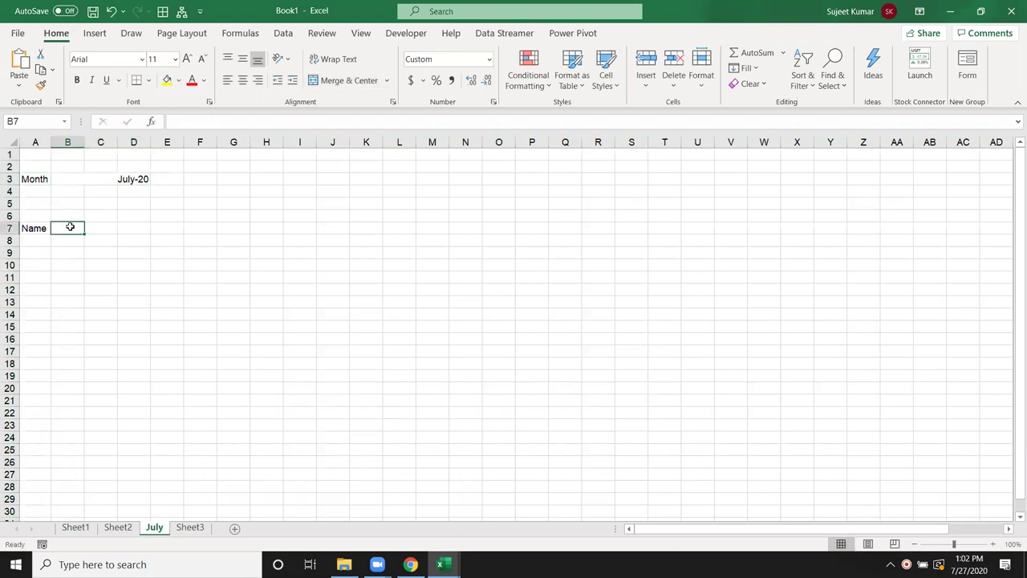
type("=")
left_click(100, 179)
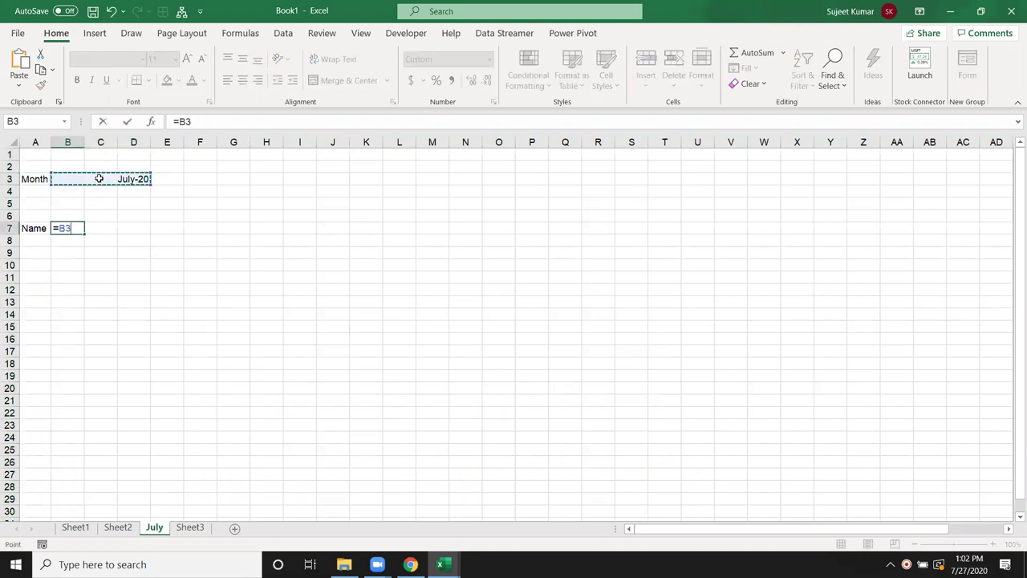
key("Return")
Enter =B7+1 in C7, comparing against the B7 and C7 lines in the macro
key("alt+F11")
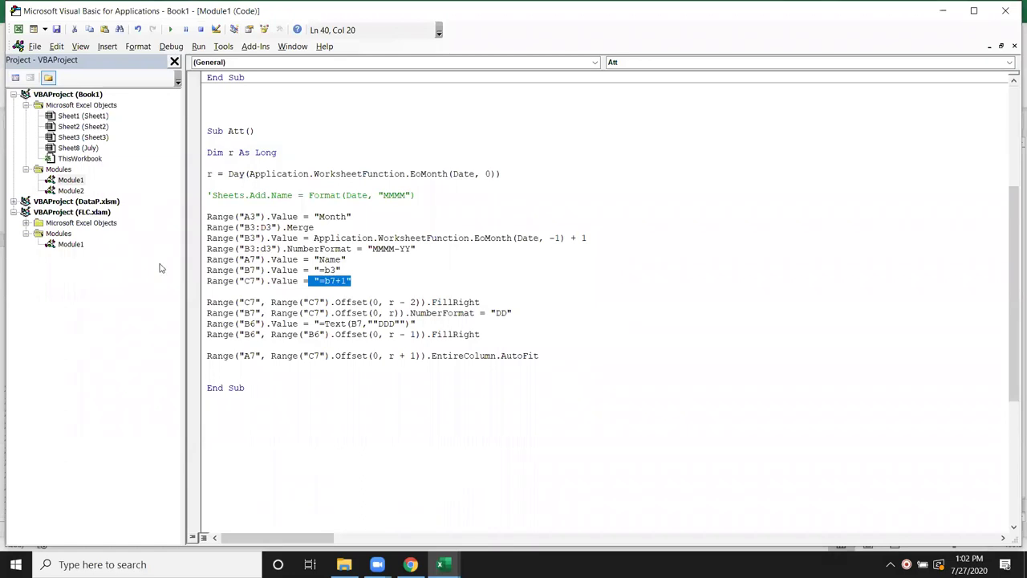
left_click_drag(351, 271, 192, 271)
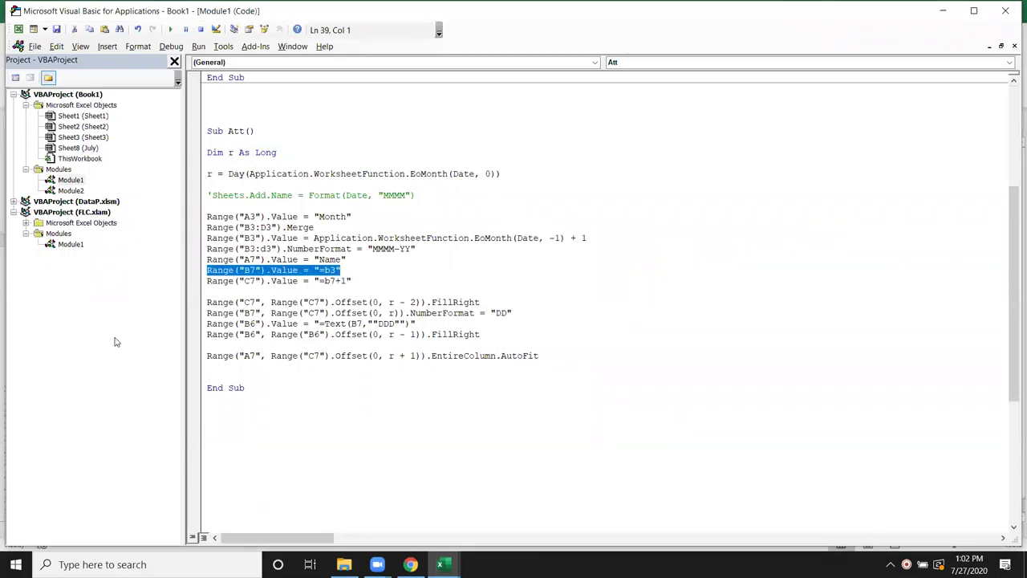
key("alt+F11")
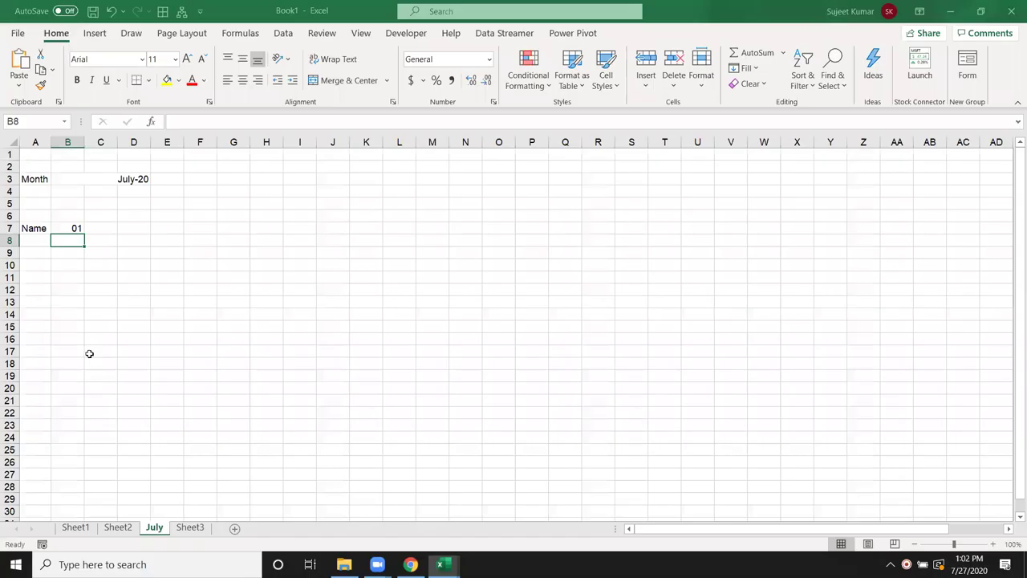
left_click(110, 229)
type("=B7+1")
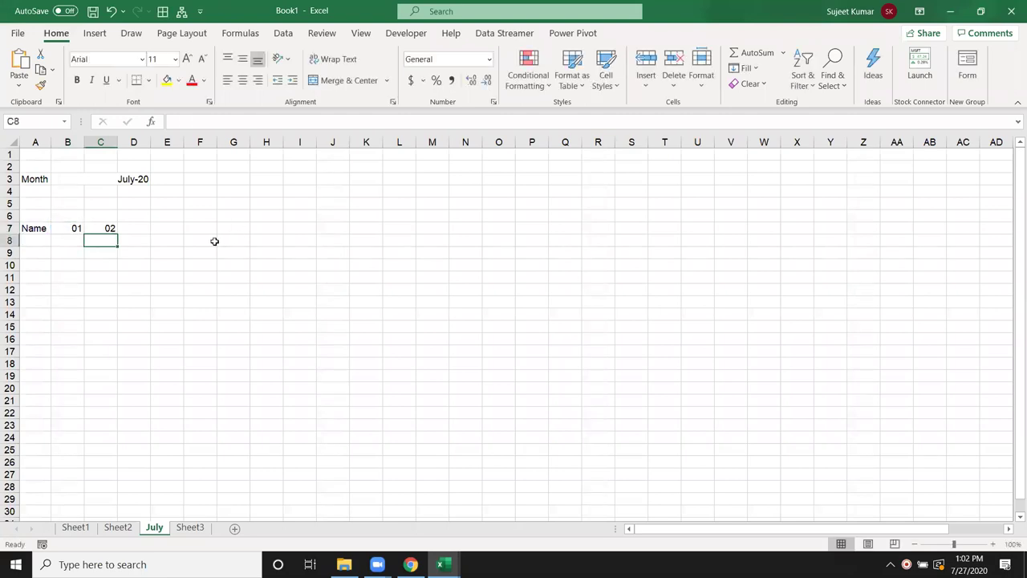
left_click(108, 228)
key("alt+F11")
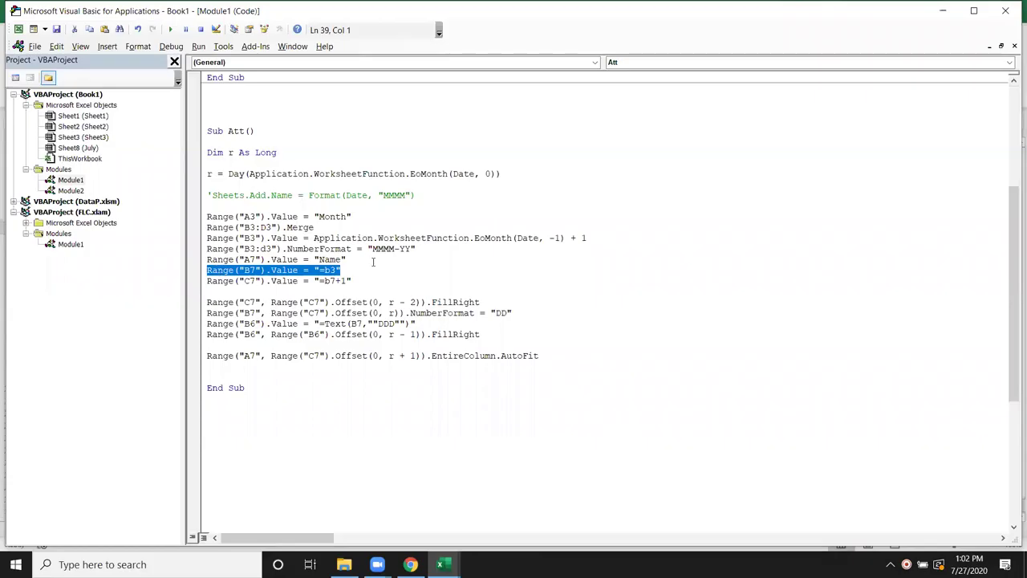
mouse_move(352, 280)
left_mouse_down()
mouse_move(267, 271)
mouse_move(217, 281)
left_mouse_up()
Apply a date format to row 7 and fit columns B and C to their dates
key("alt+F11")
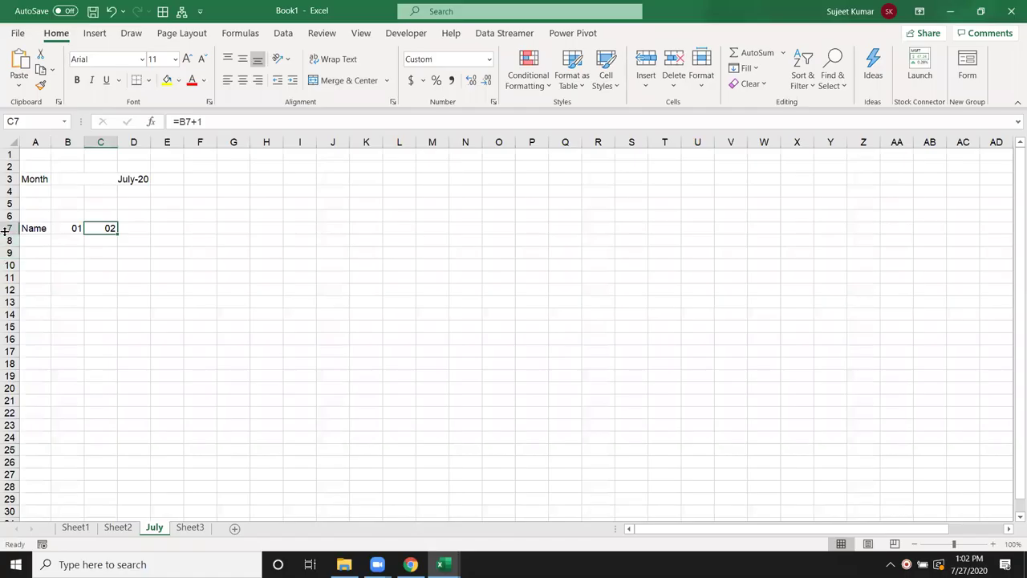
left_click(7, 229)
key("ctrl+shift+3")
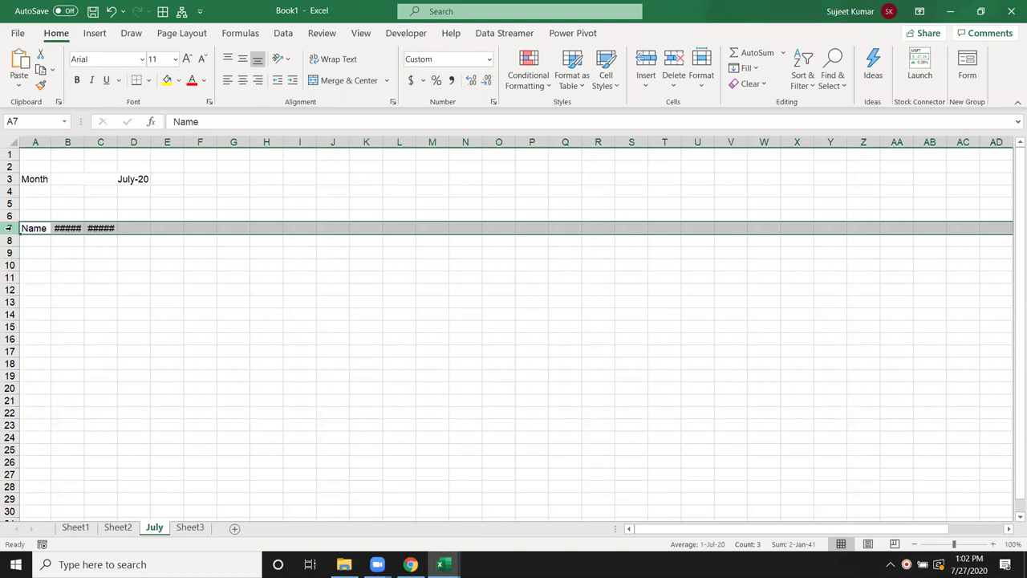
double_click(85, 144)
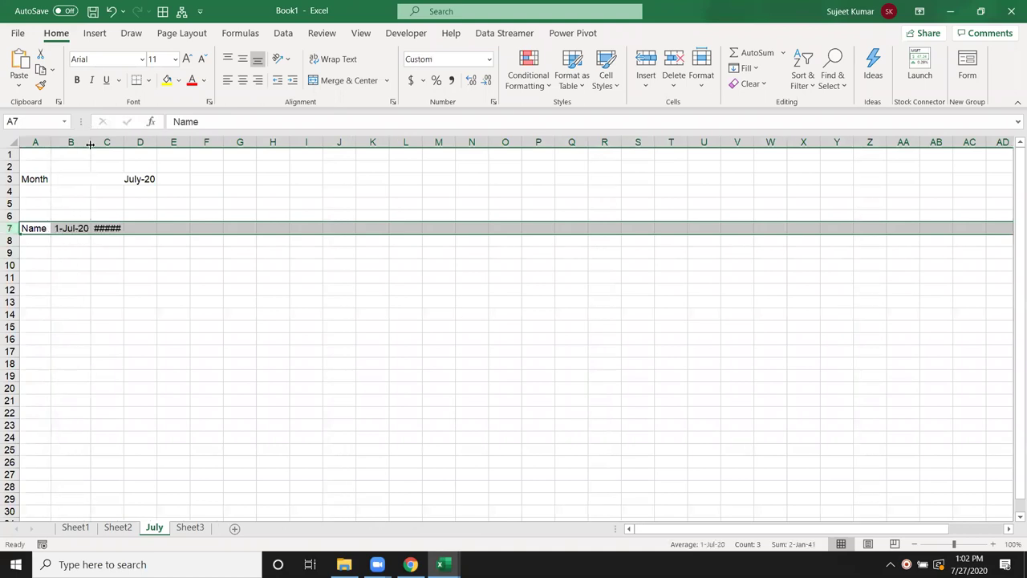
double_click(122, 144)
left_click(145, 251)
Fill the =B7+1 next-day formula from C7 across row 7 and autofit the date columns
left_click(145, 231)
key("Left")
key("shift+Right")
key("shift+Right")
key("shift+Right")
key("shift+Right")
key("shift+Right")
key("shift+Right")
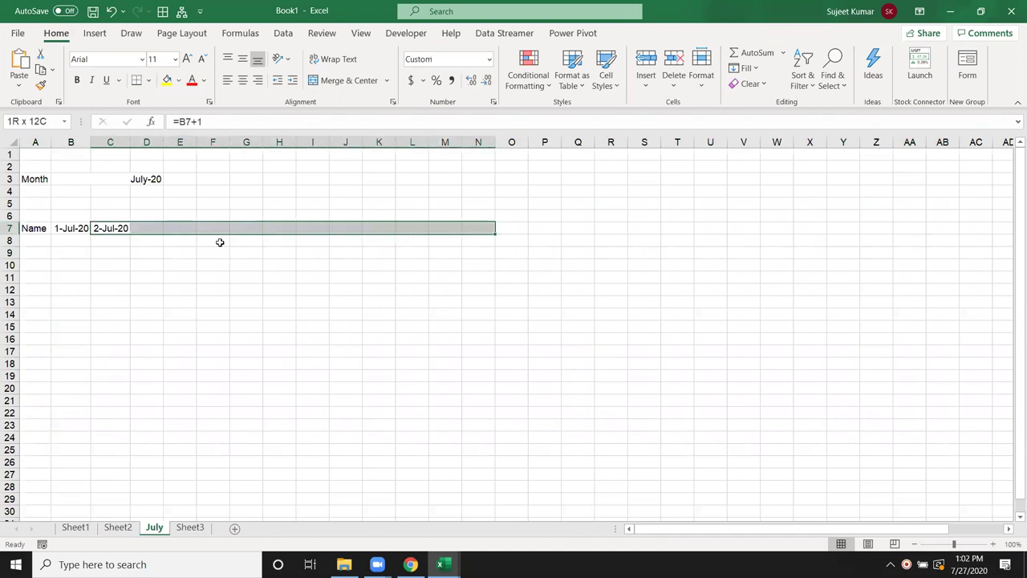
key("shift+Right")
key("shift+Right")
key("shift+Right")
key("shift+Right")
key("shift+Right")
key("shift+Right")
key("shift+Right")
key("shift+Right")
key("shift+Right")
key("shift+Right")
key("shift+Right")
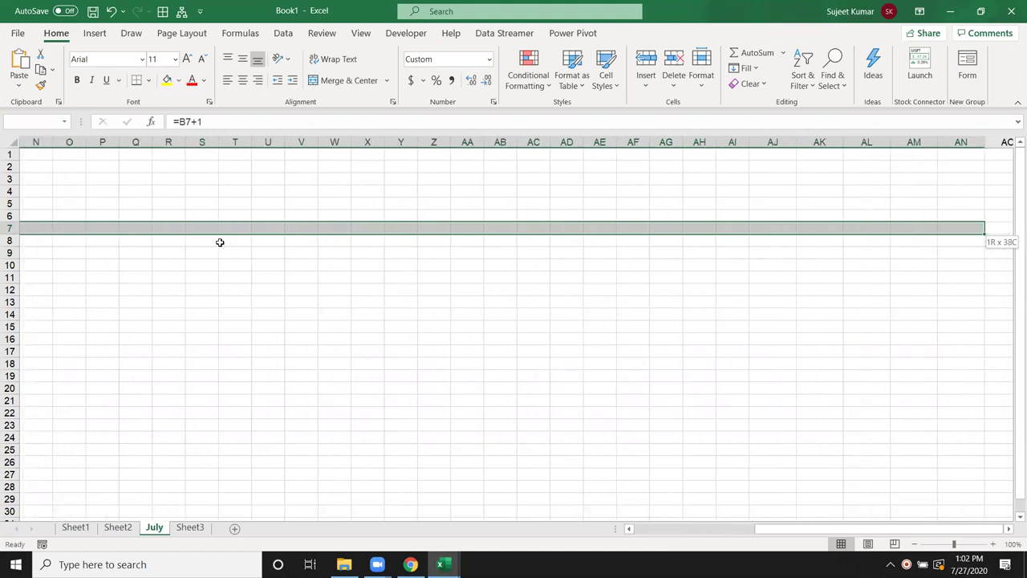
key("shift+Left")
key("shift+Left")
key("shift+Left")
key("shift+Left")
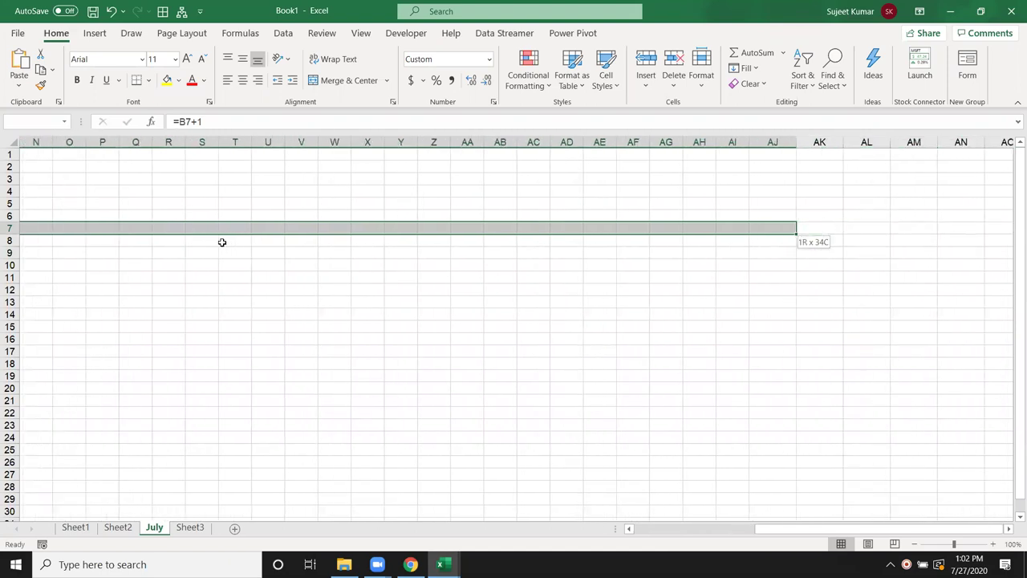
key("shift+Left")
key("shift+Left")
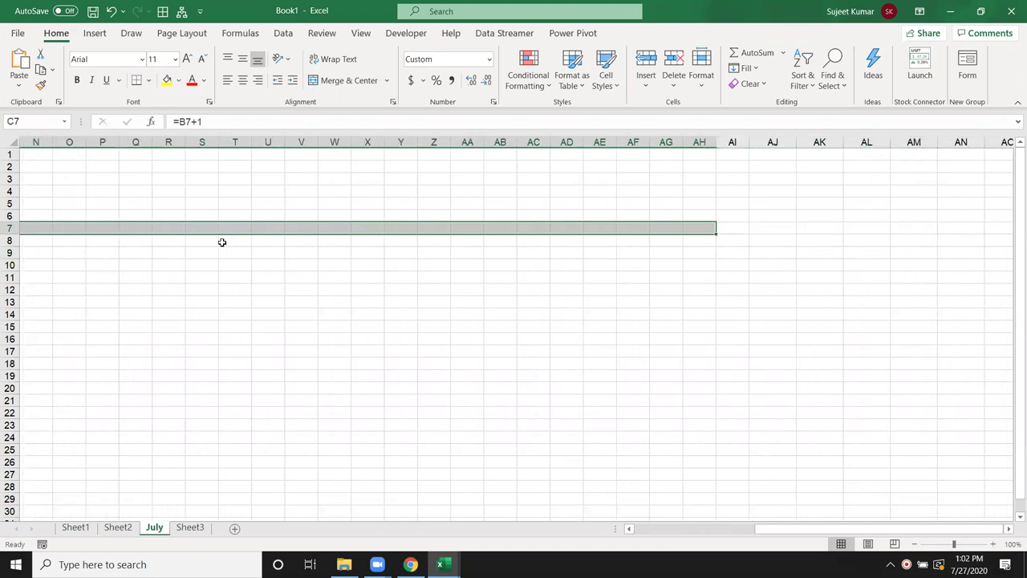
key("ctrl+r")
key("ctrl+q")
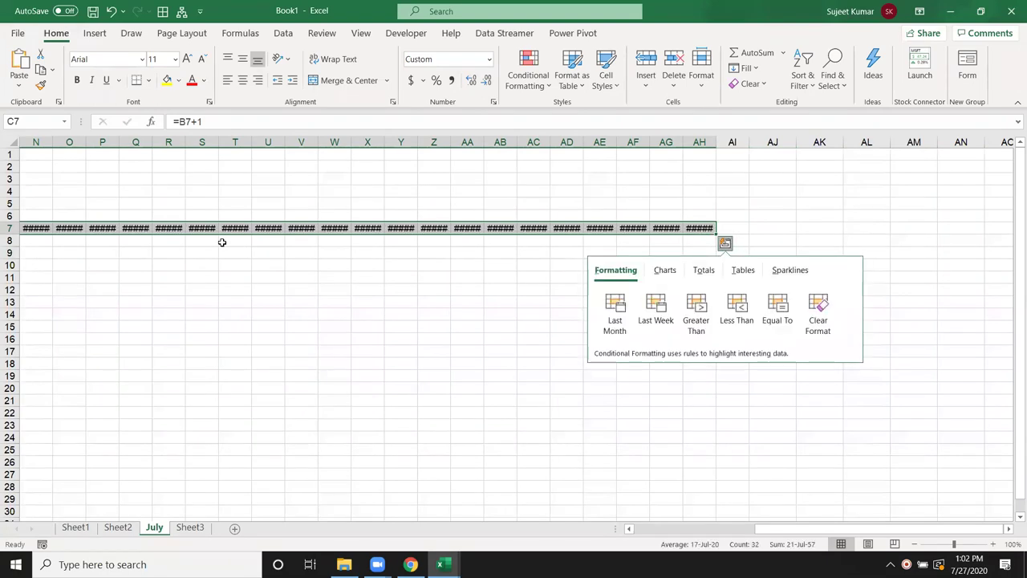
left_click(24, 142)
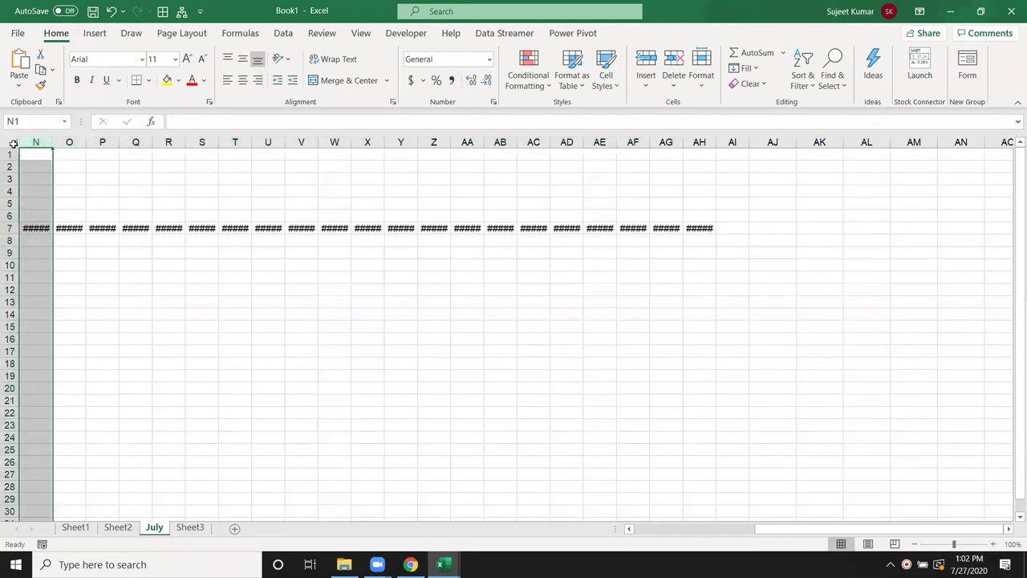
key("ctrl+shift+Right")
double_click(53, 142)
left_click(103, 225)
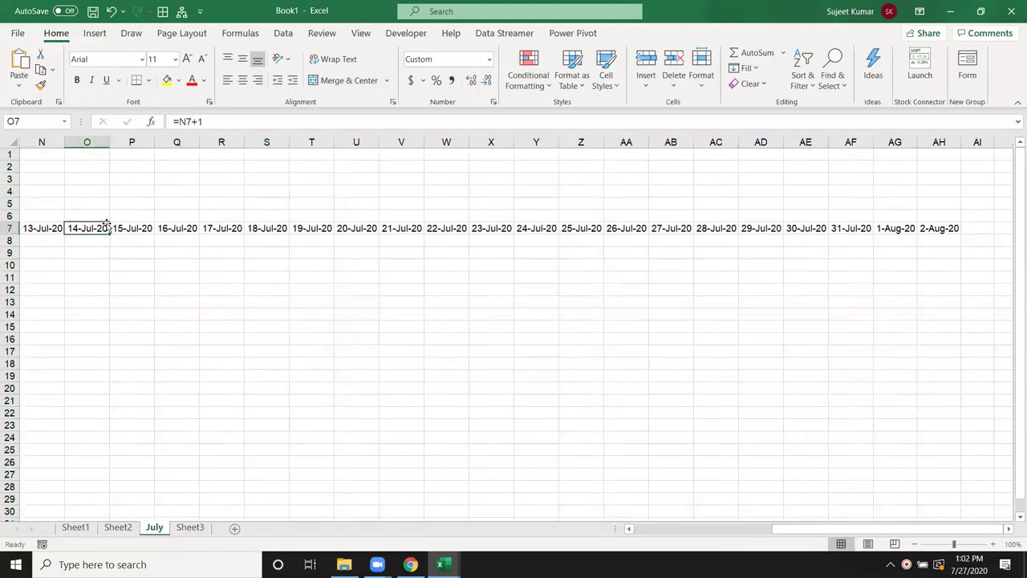
Clear the spill-over August dates from columns AG and AH
key("alt+F11")
key("alt+F11")
key("alt+F11")
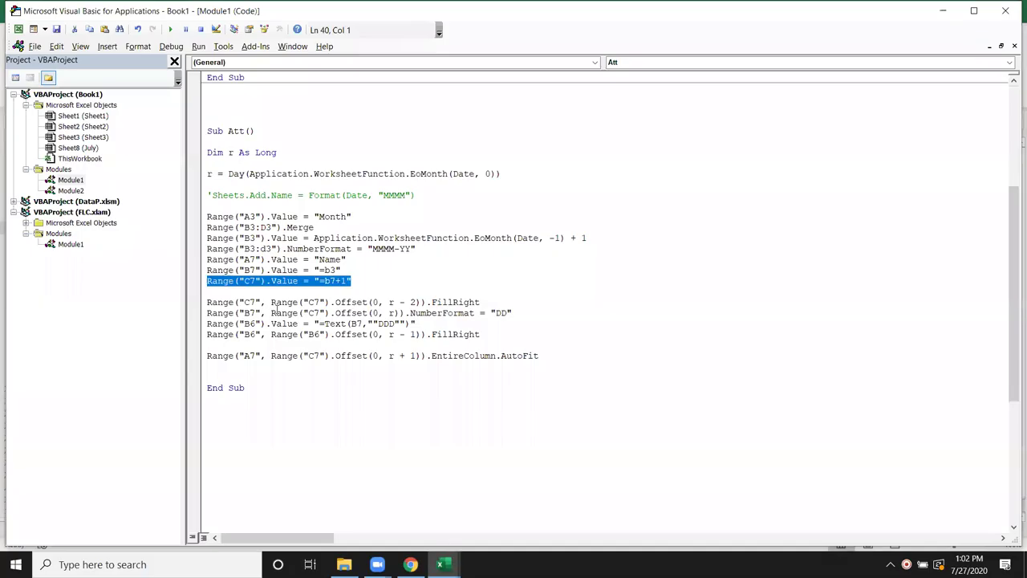
left_click_drag(482, 303, 199, 305)
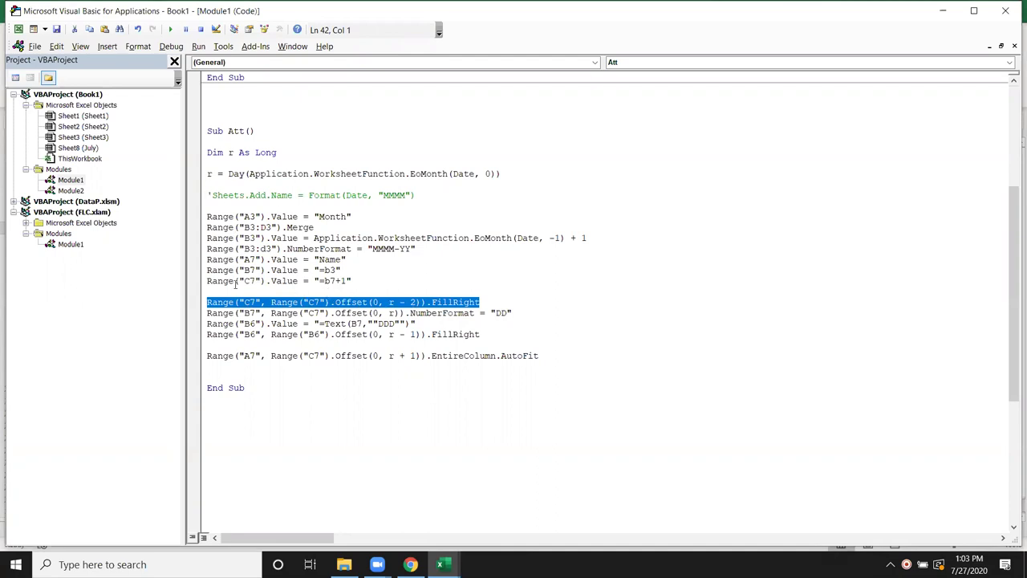
key("alt+F11")
left_click(50, 227)
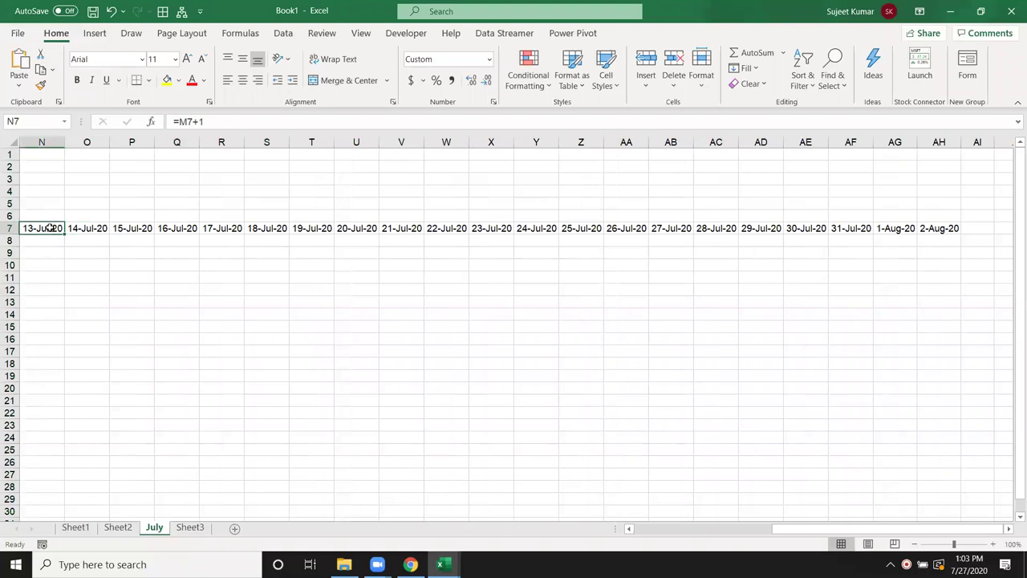
key("ctrl+Right")
key("Left")
key("ctrl+space")
key("shift+Right")
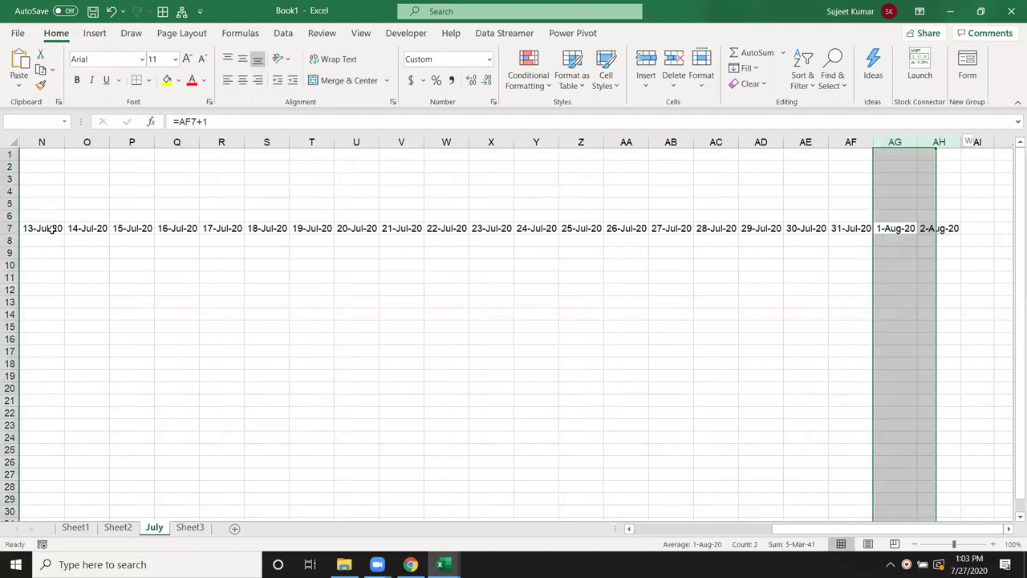
key("Delete")
Paste the copied content into B7:C7
key("Left")
key("ctrl+Left")
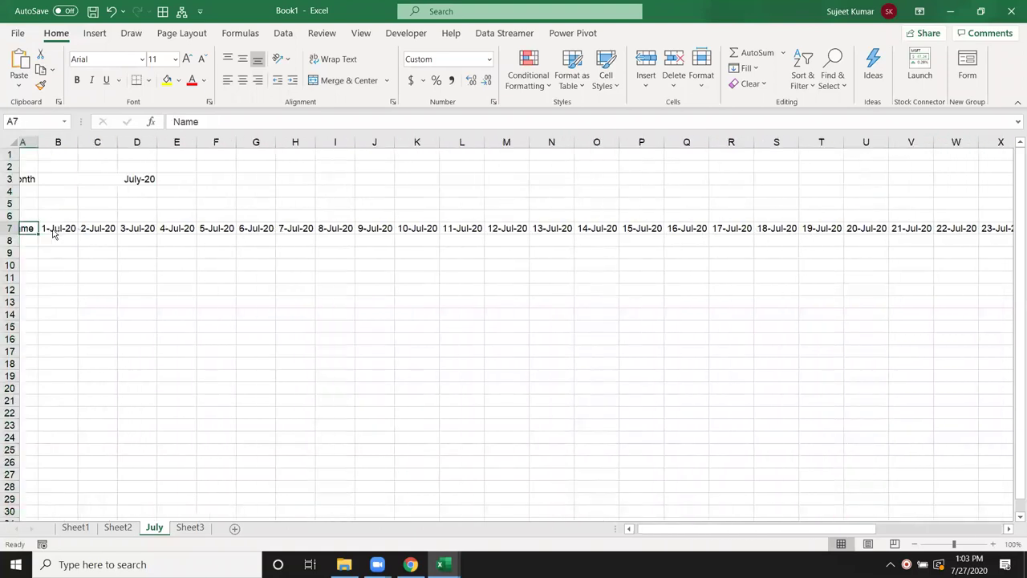
key("Right")
key("shift+Right")
key("ctrl+v")
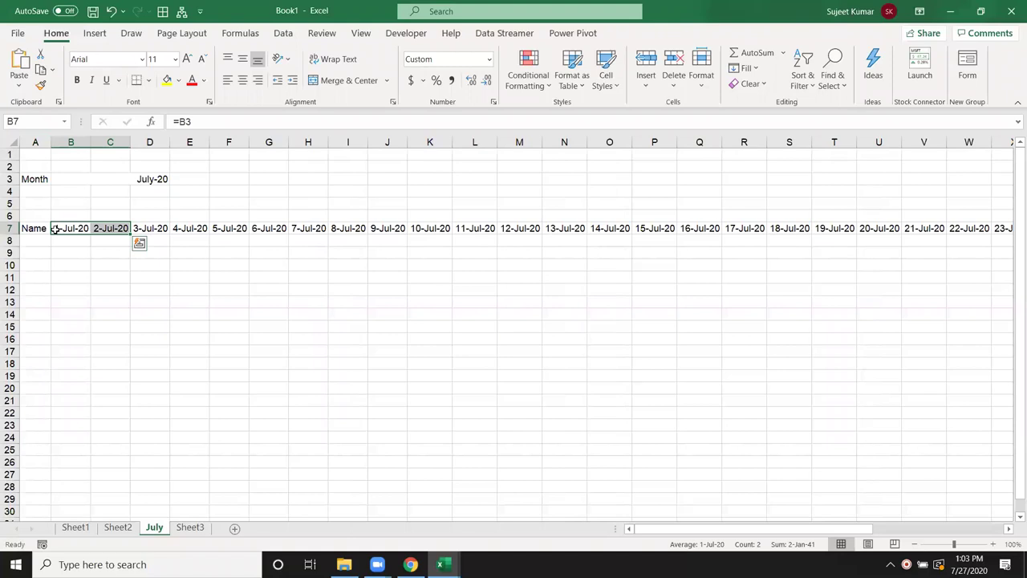
Check the DD format line in the macro, then select the July dates from B7 rightward
key("Right")
key("alt+F11")
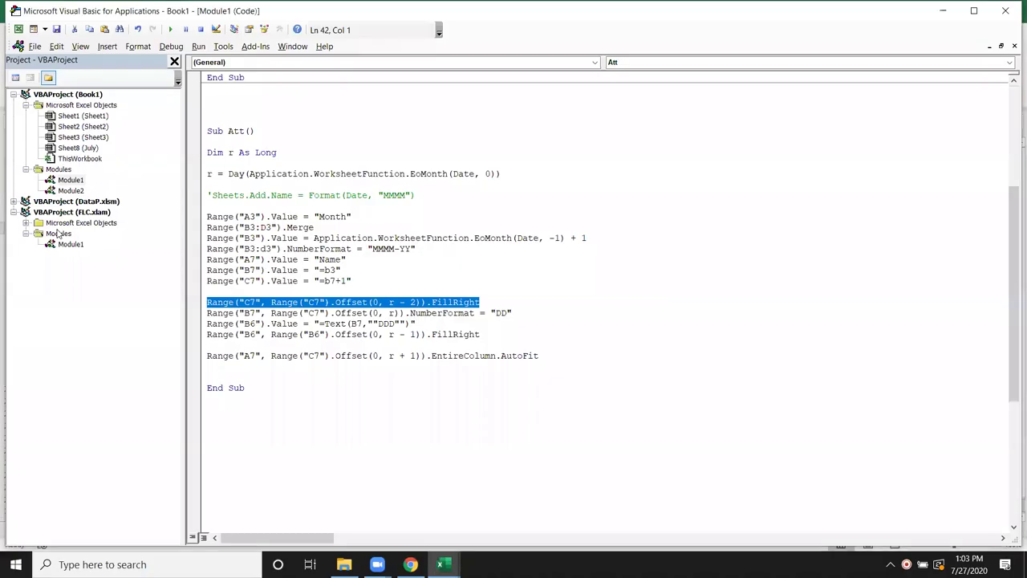
key("Down")
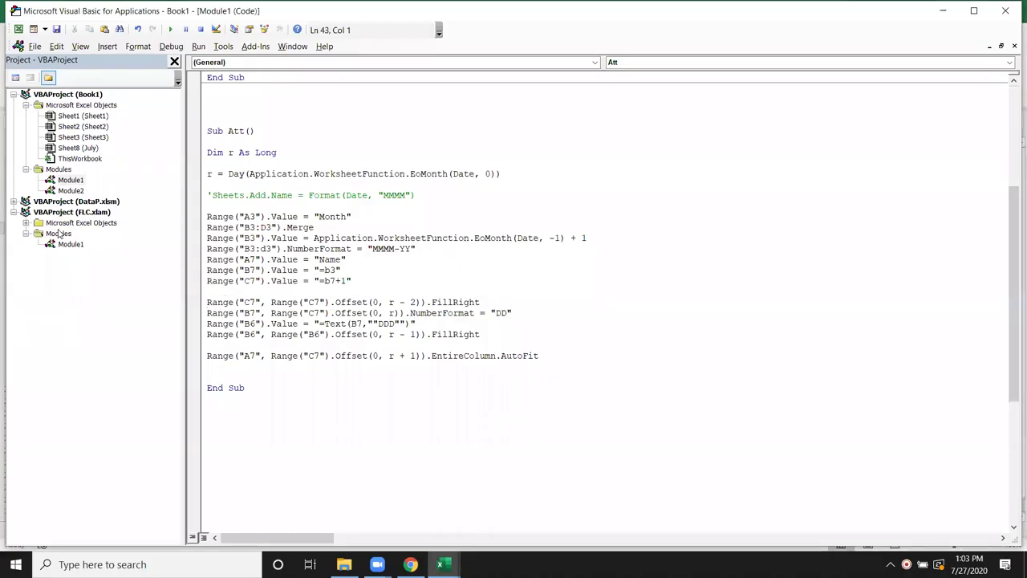
key("shift+Down")
key("alt+F11")
left_click(58, 228)
key("ctrl+shift+Right")
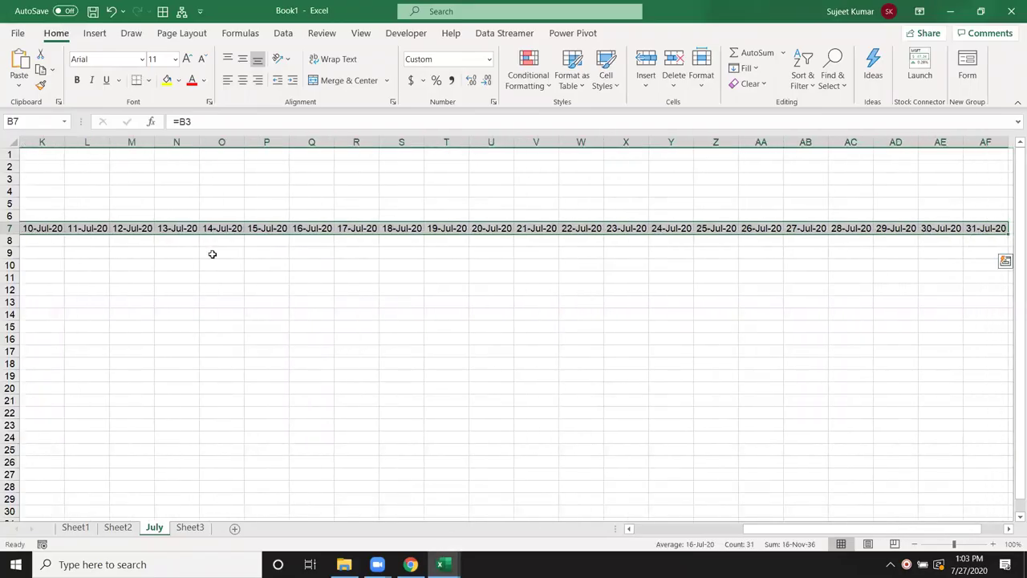
Replace row 7's d-mmm-yy custom format with dd so dates show 01, 02, 03…
right_click(242, 231)
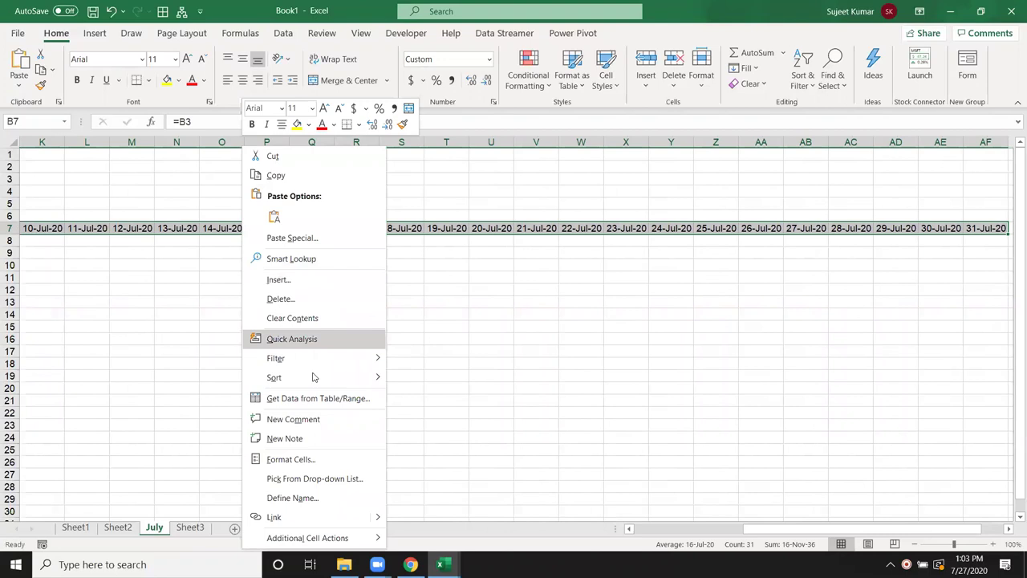
left_click(305, 464)
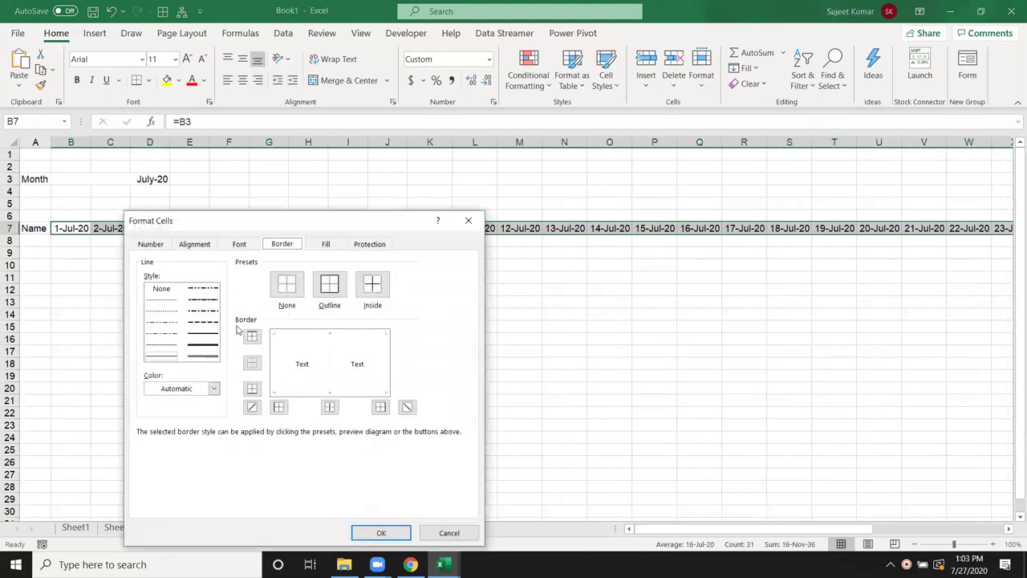
left_click(157, 248)
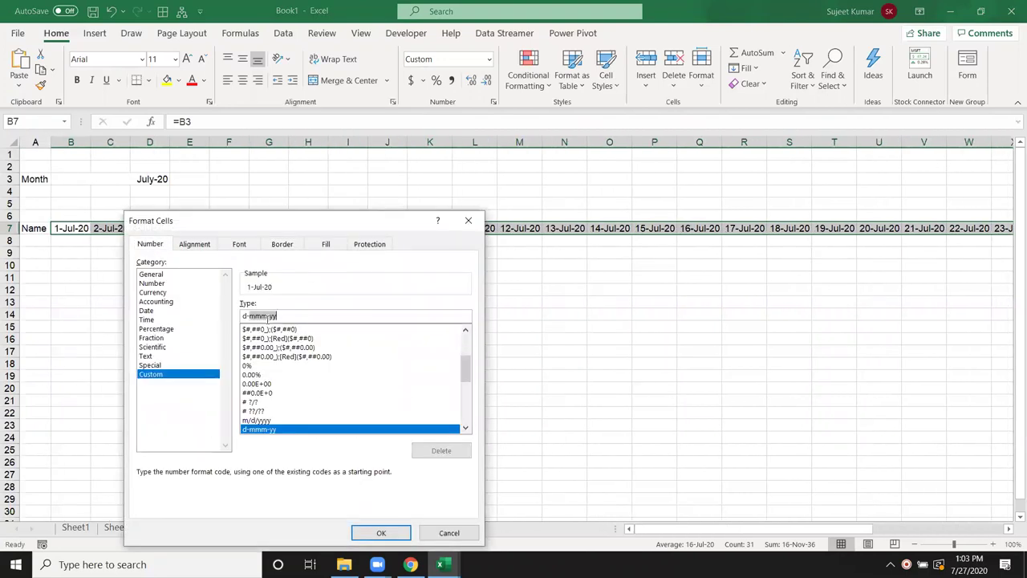
left_click_drag(278, 318, 204, 300)
type("dd")
left_click(381, 532)
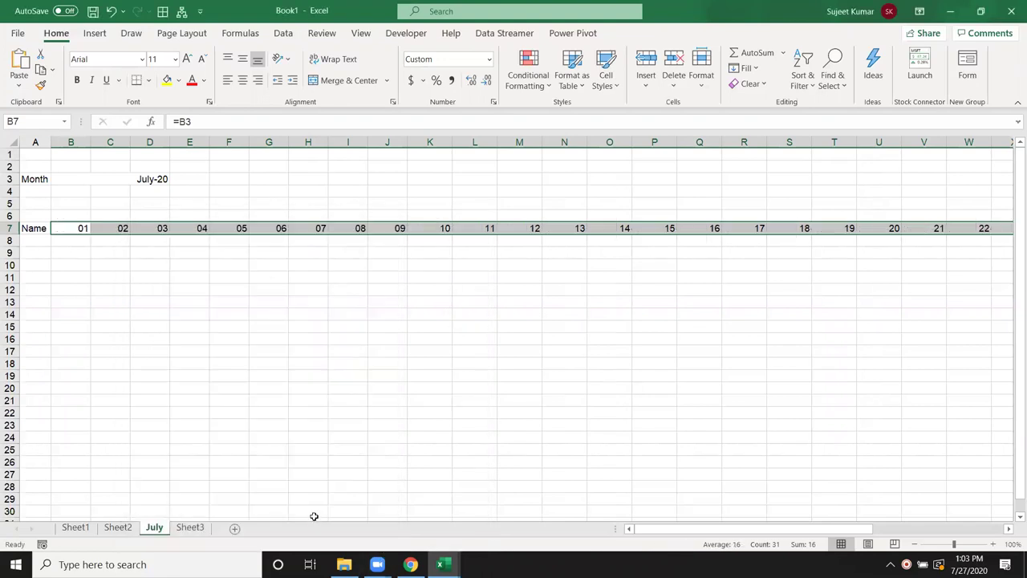
left_click(157, 321)
key("alt+F11")
Enter =TEXT(B7,"DDD") in cell B6, mirroring the macro's weekday-name line
left_click(210, 324)
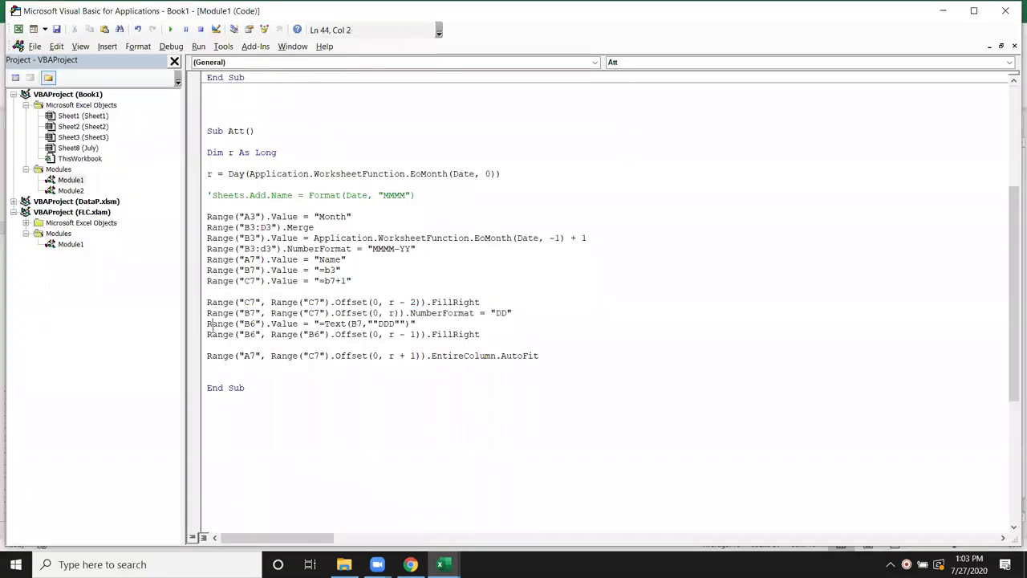
left_click_drag(211, 325, 304, 334)
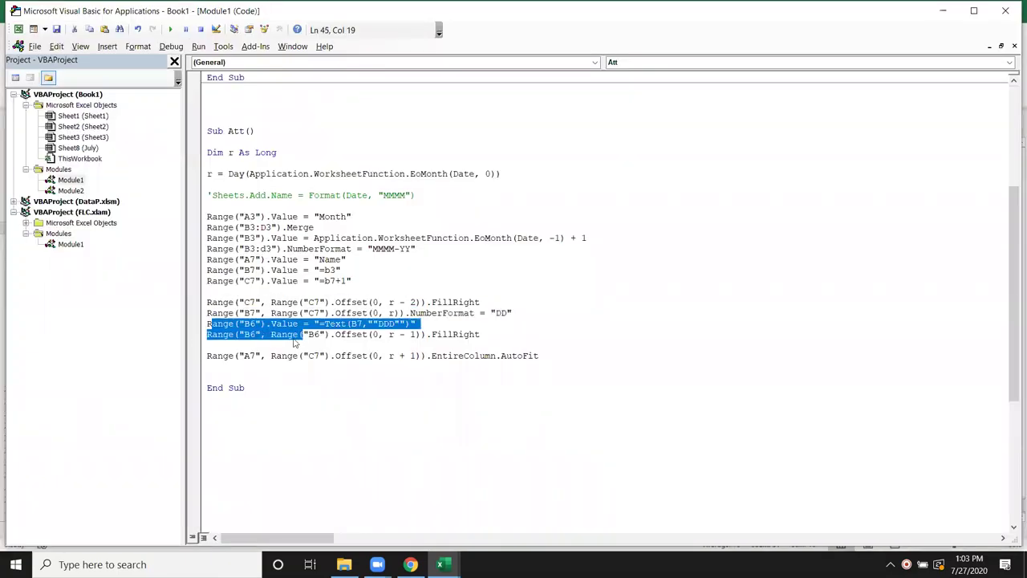
key("alt+F11")
left_click(73, 215)
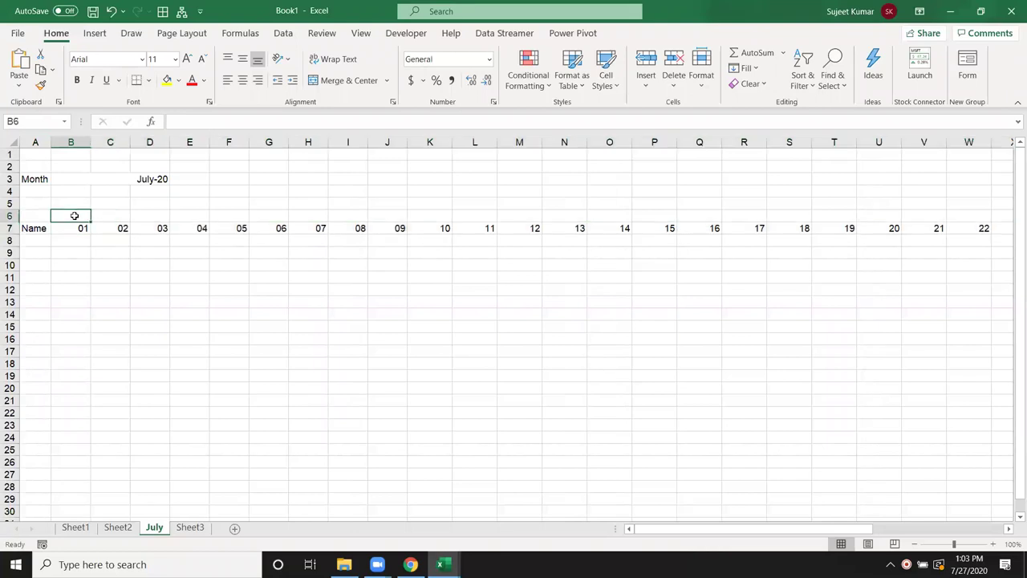
type("=tex")
key("Tab")
key("Down")
type(",\"DDD")
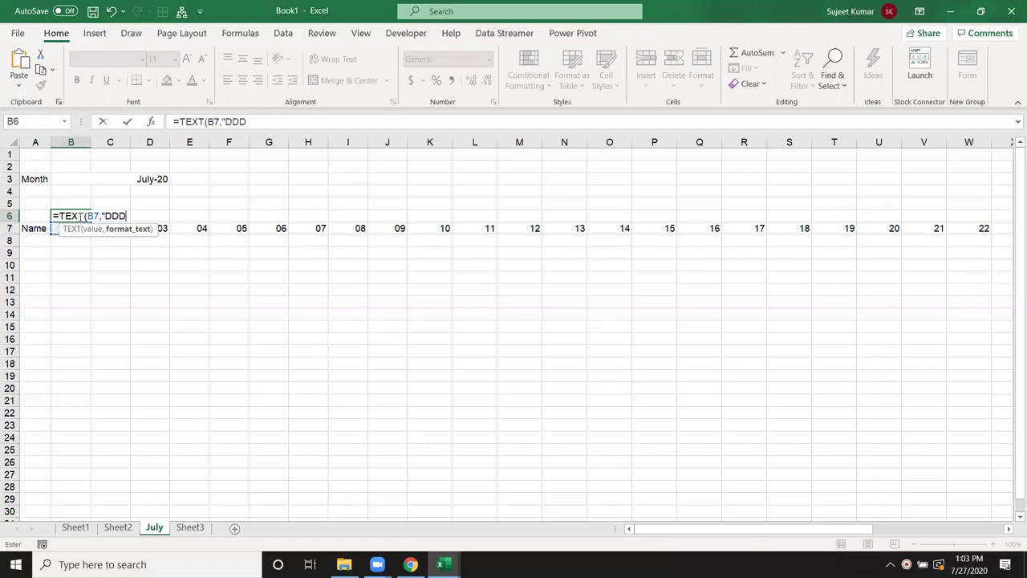
key("Return")
Compare B6's formula with the DDD format code in the macro
left_click(81, 216)
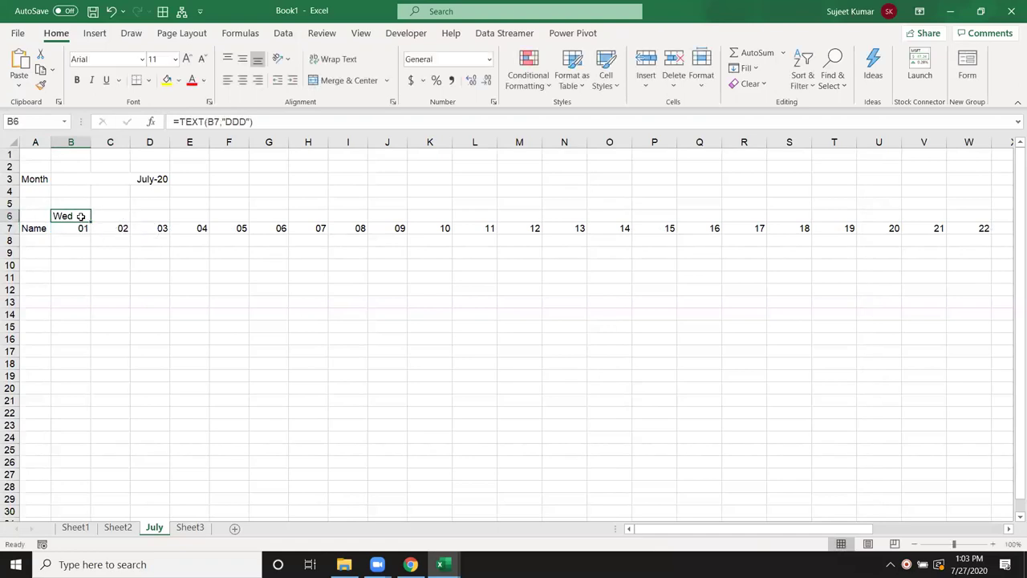
key("alt+F11")
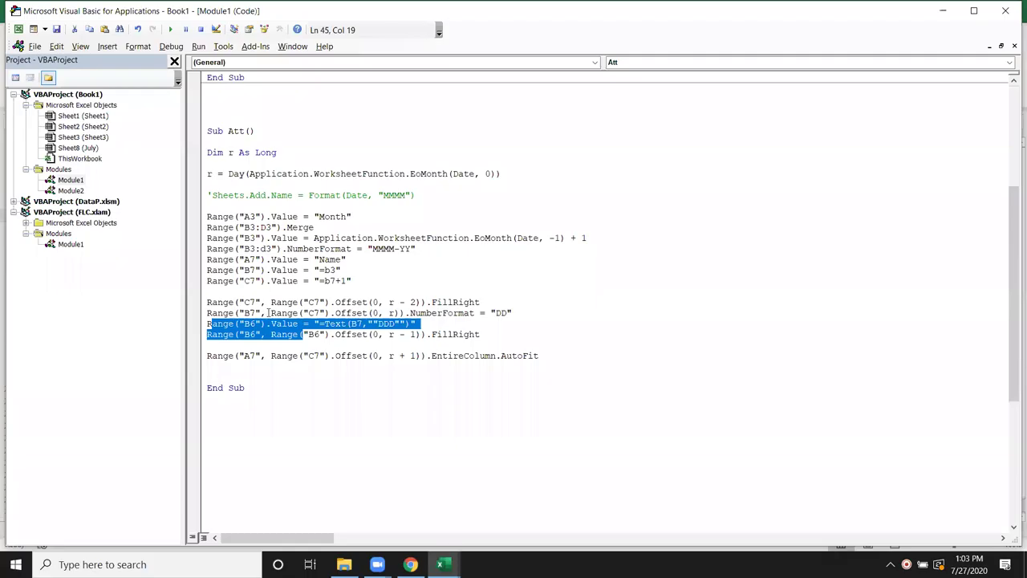
left_click(419, 357)
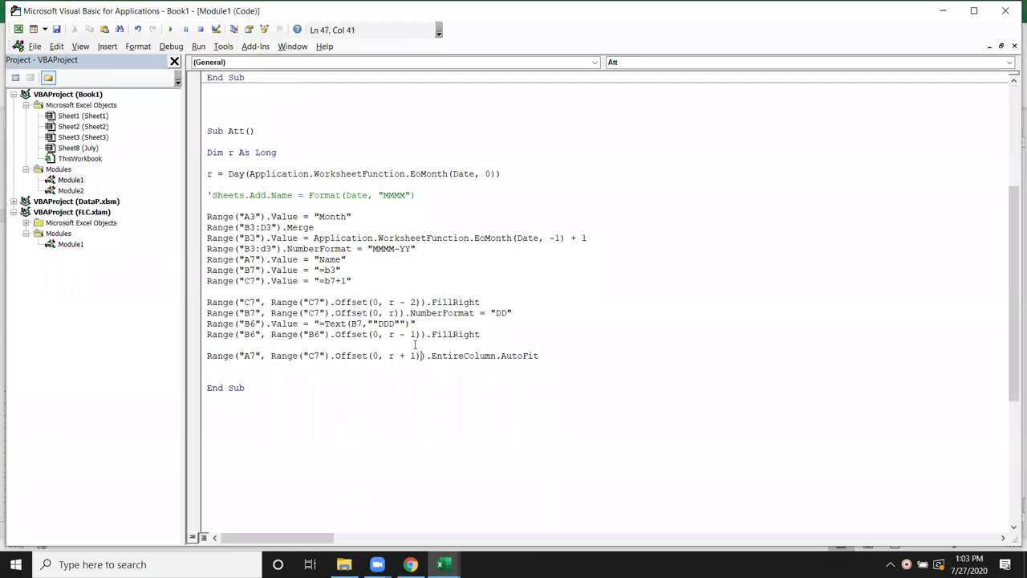
mouse_move(419, 325)
left_mouse_down()
mouse_move(386, 324)
mouse_move(407, 323)
left_mouse_up()
left_click(404, 355)
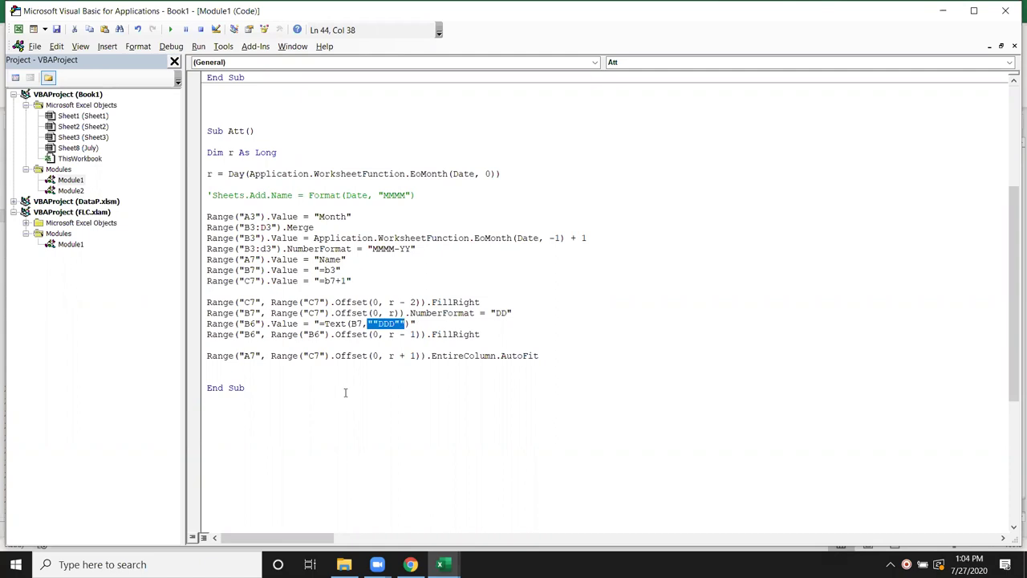
key("alt+F11")
Check B6's DDD argument against the code's C7 and B6 fill ranges and AutoFit line
double_click(83, 216)
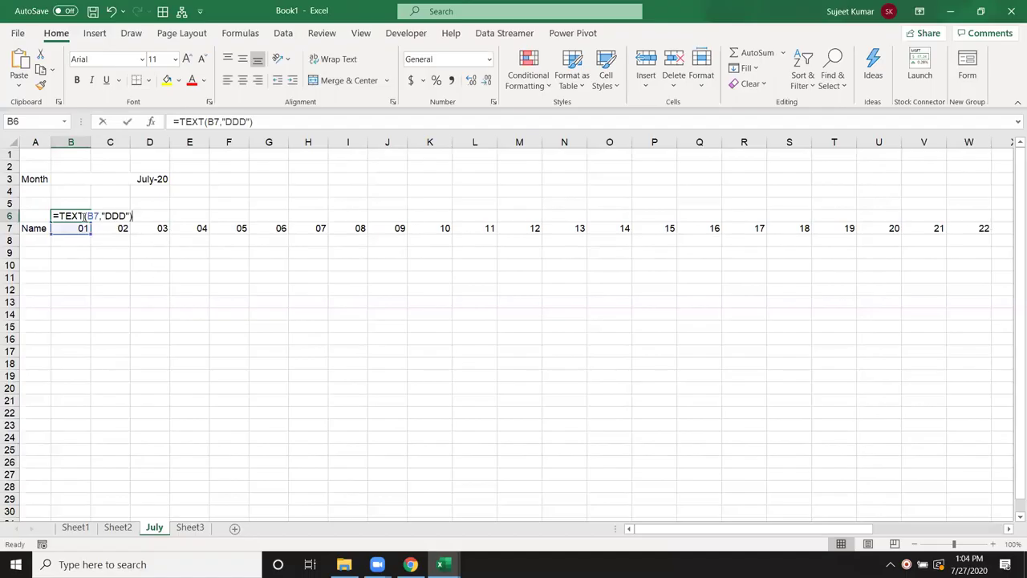
left_click_drag(97, 216, 129, 216)
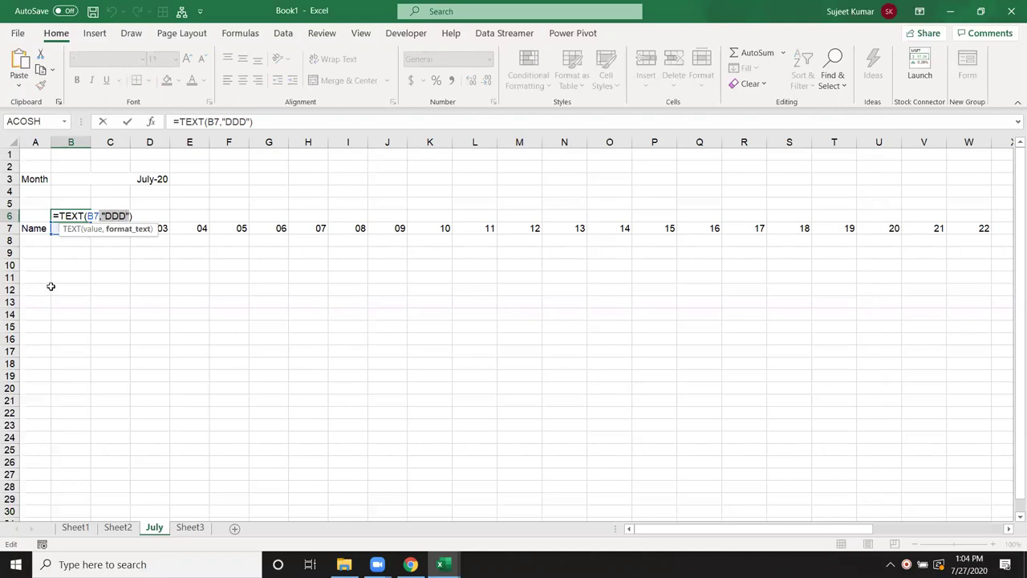
key("Escape")
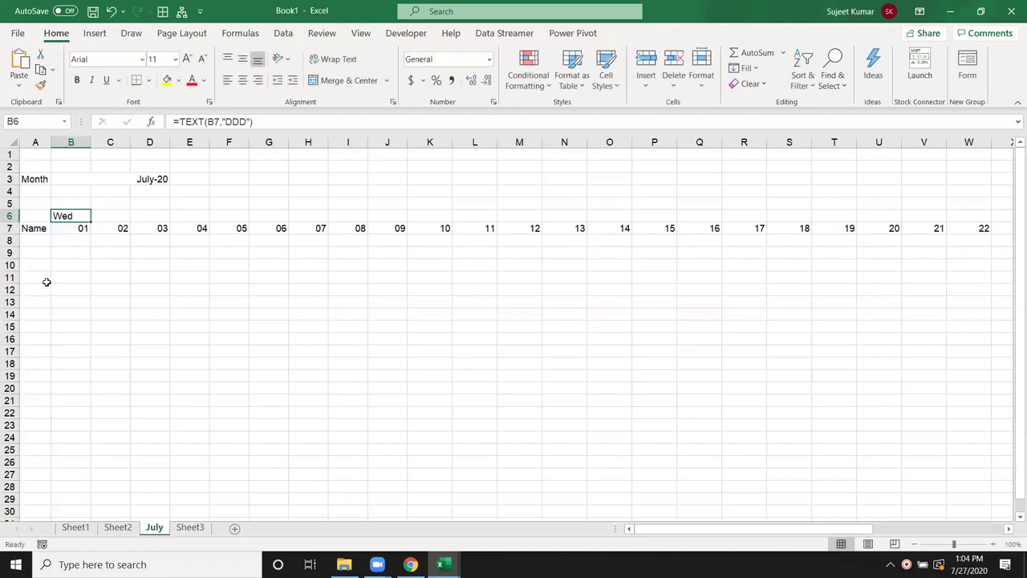
key("alt+F11")
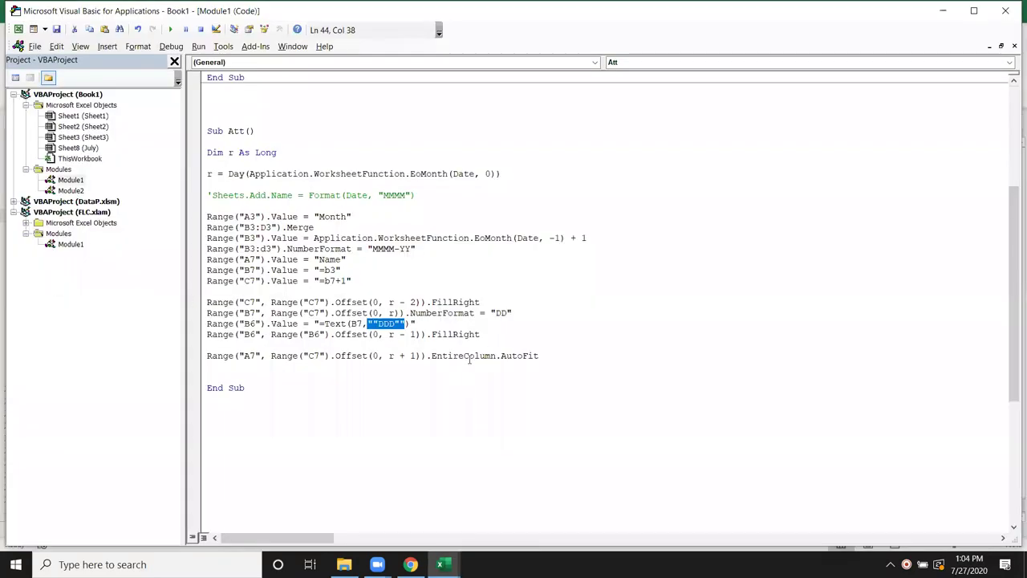
left_click_drag(485, 305, 249, 302)
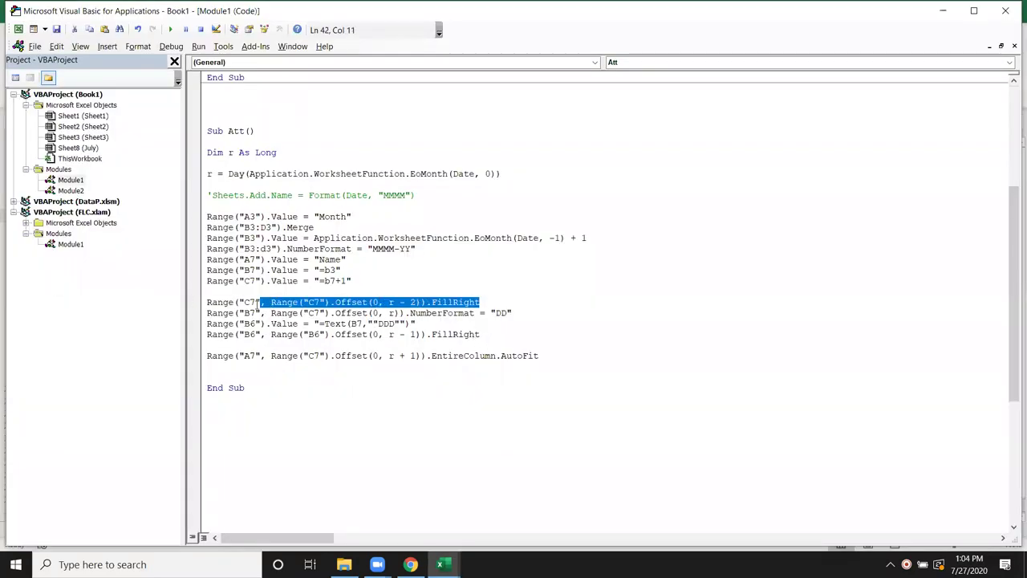
left_click_drag(479, 334, 304, 335)
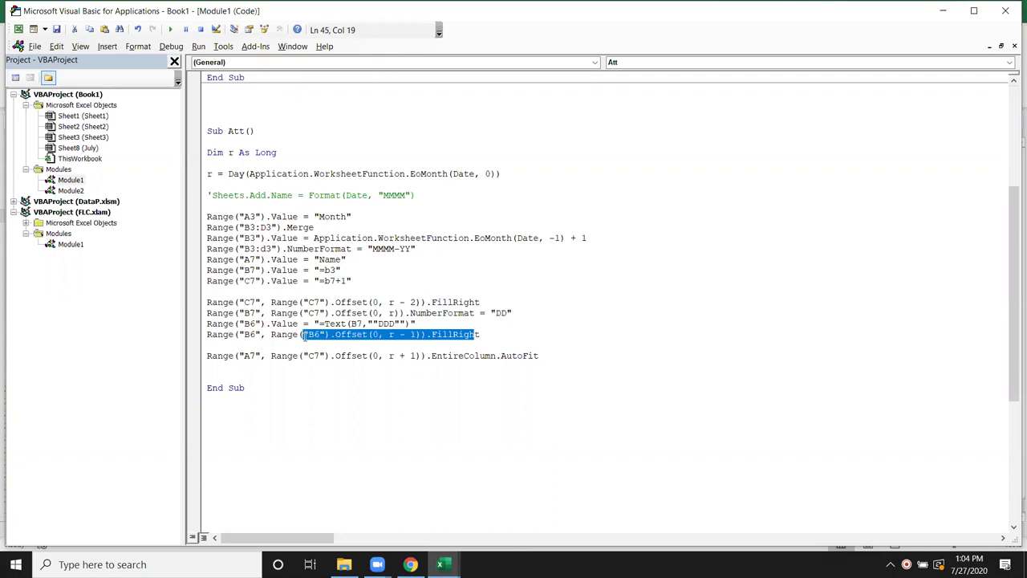
left_click(338, 399)
left_click_drag(209, 358, 335, 359)
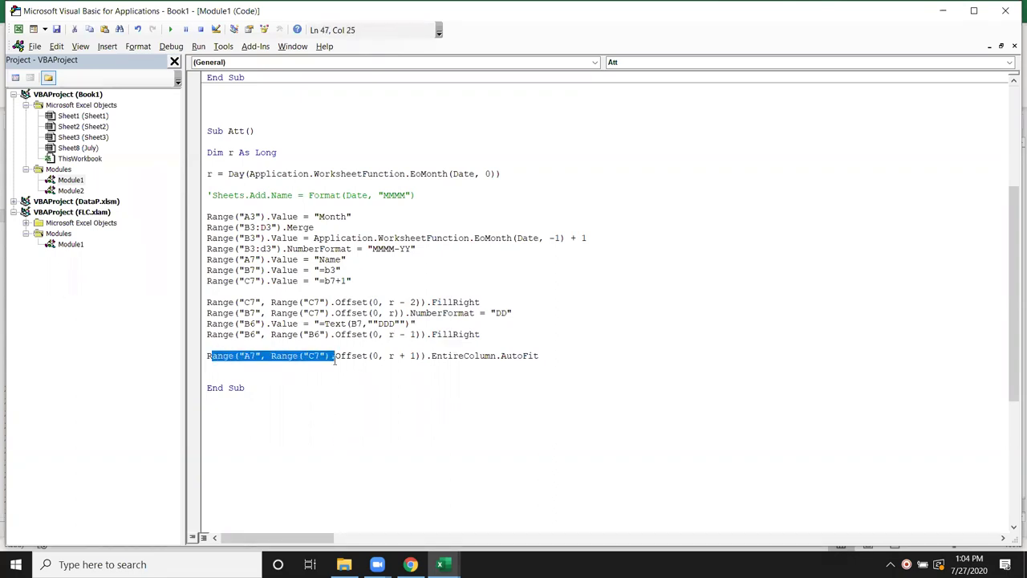
key("alt+F11")
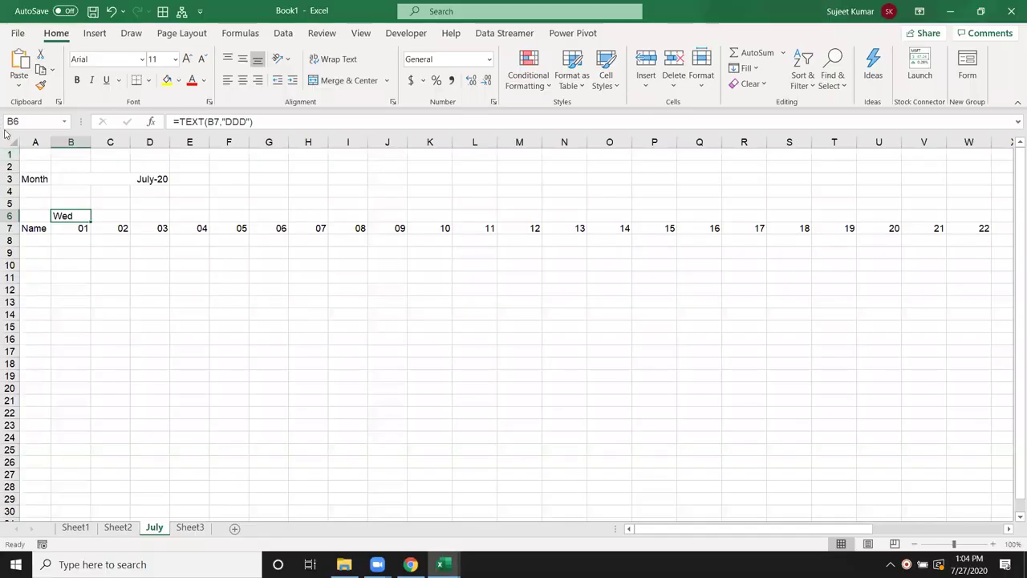
Autofit all July sheet columns, then undo to keep the original widths
left_click(12, 140)
double_click(130, 142)
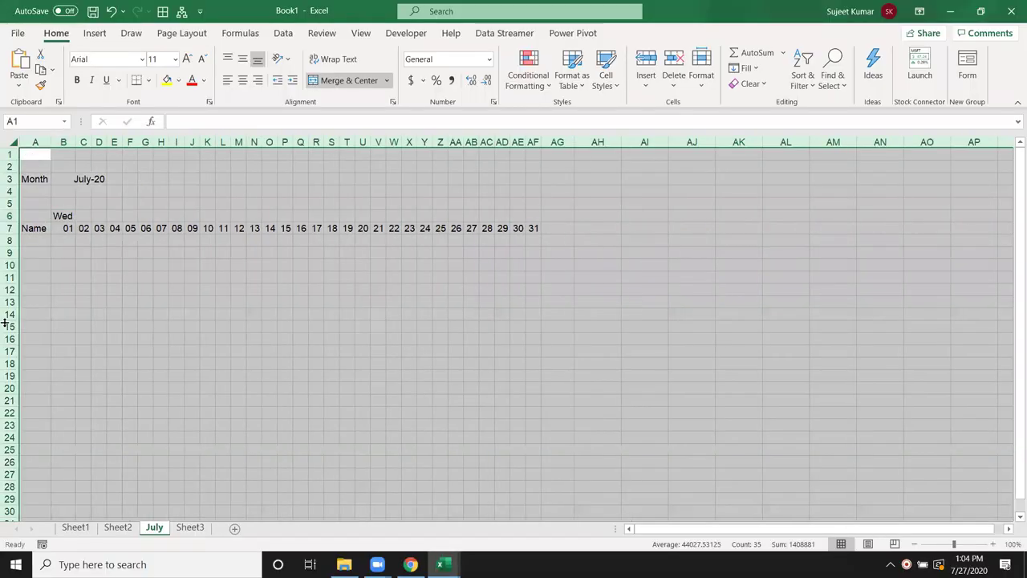
key("ctrl+z")
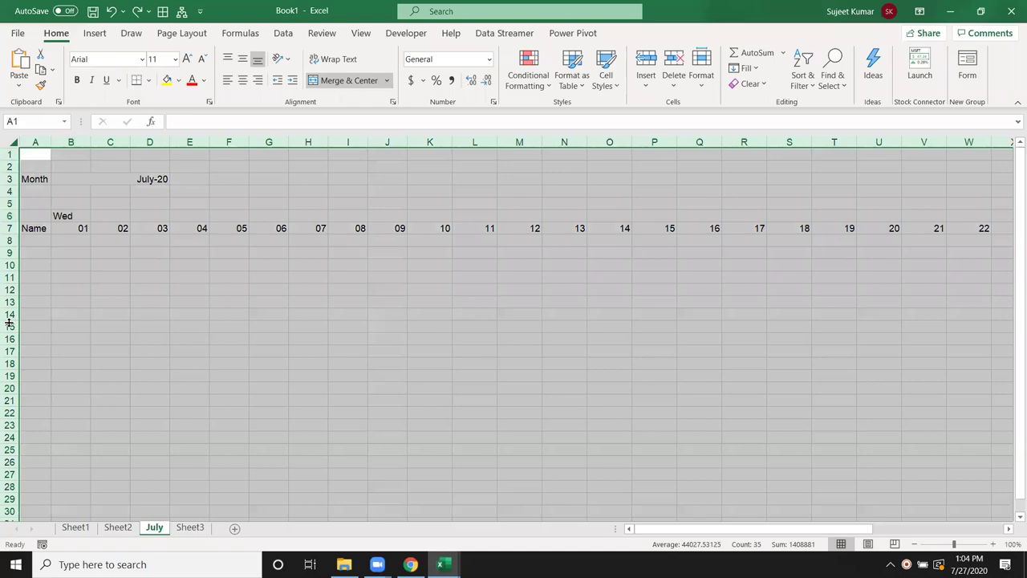
key("alt+F11")
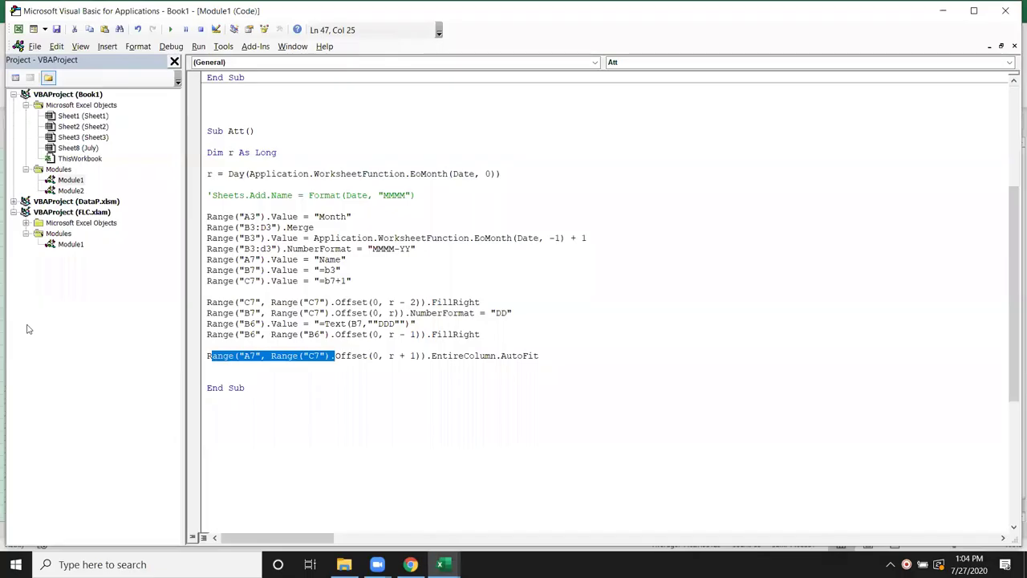
Select and clear the A7:V23 block, then return to the Att macro code
key("alt+F11")
left_click_drag(32, 229, 934, 426)
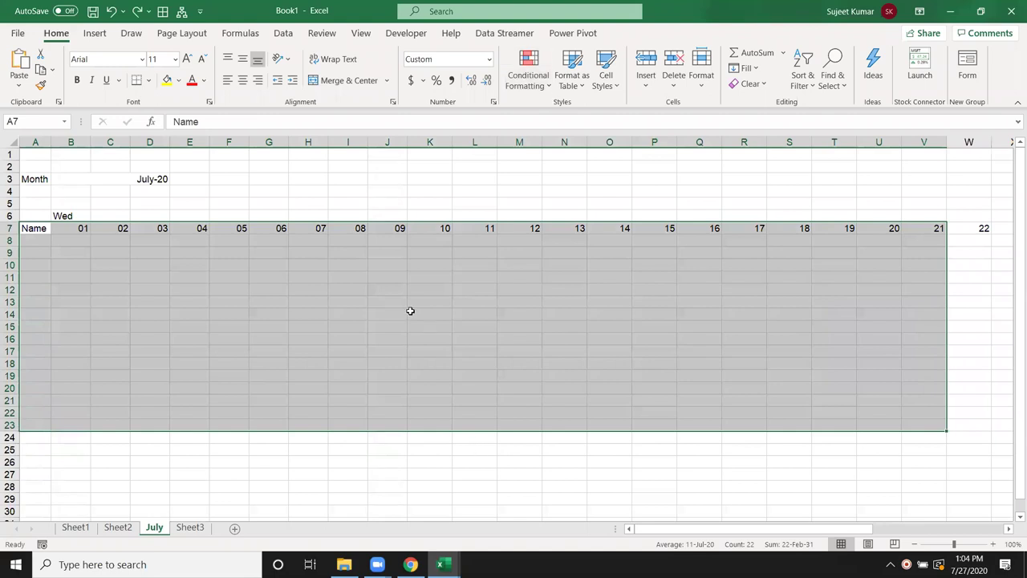
left_click_drag(410, 313, 413, 302)
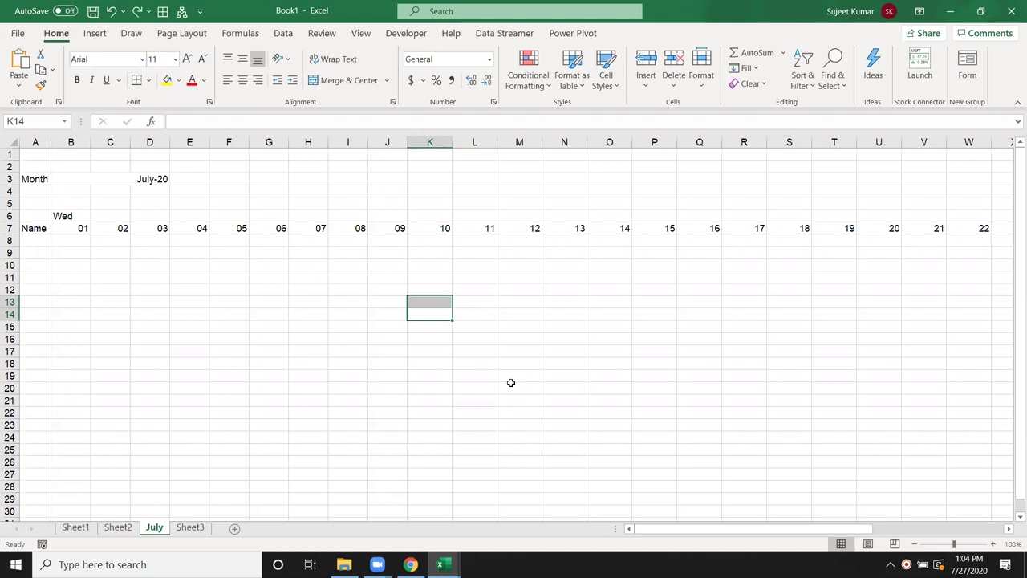
key("super+d")
mouse_move(461, 562)
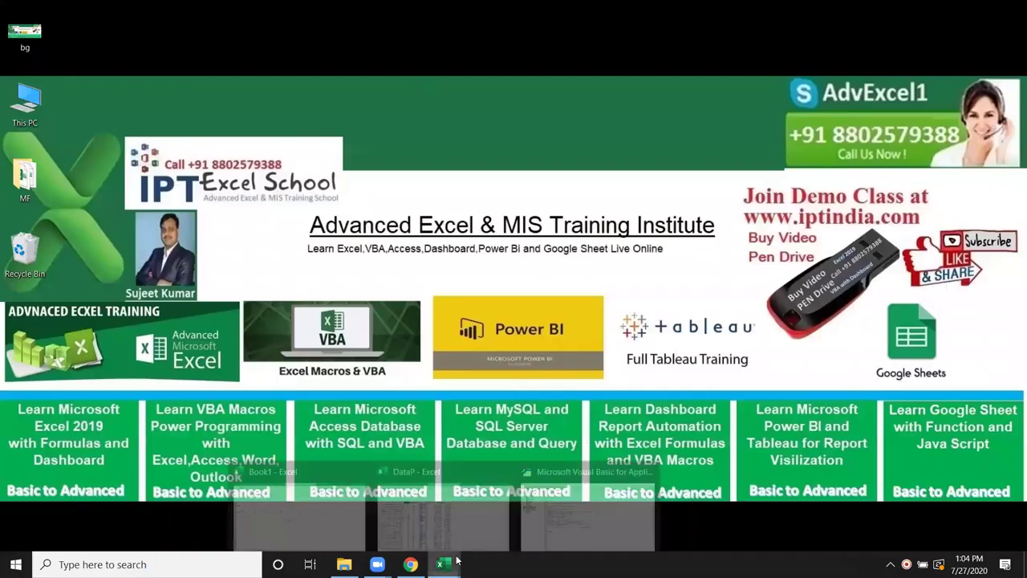
left_click(554, 515)
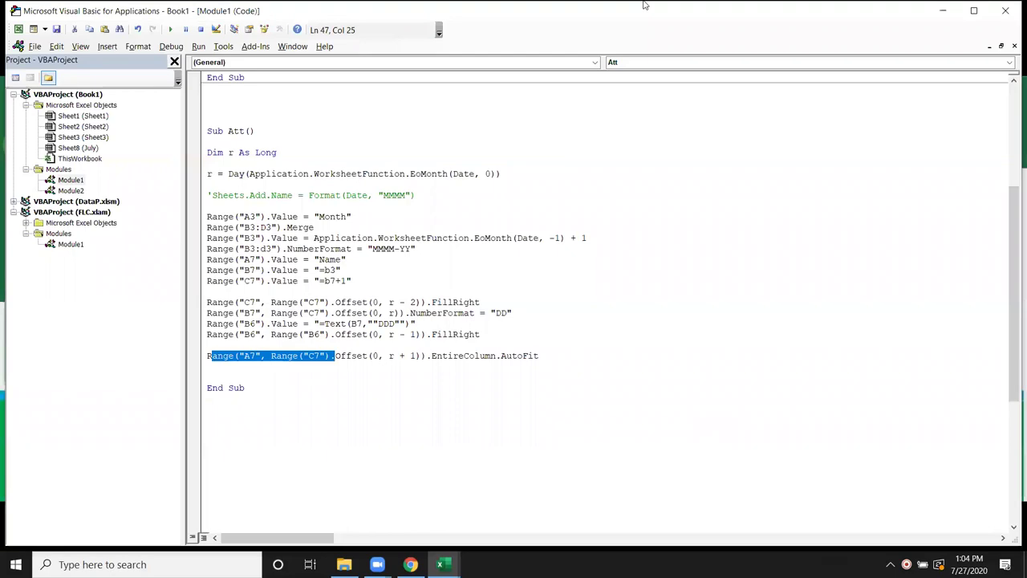